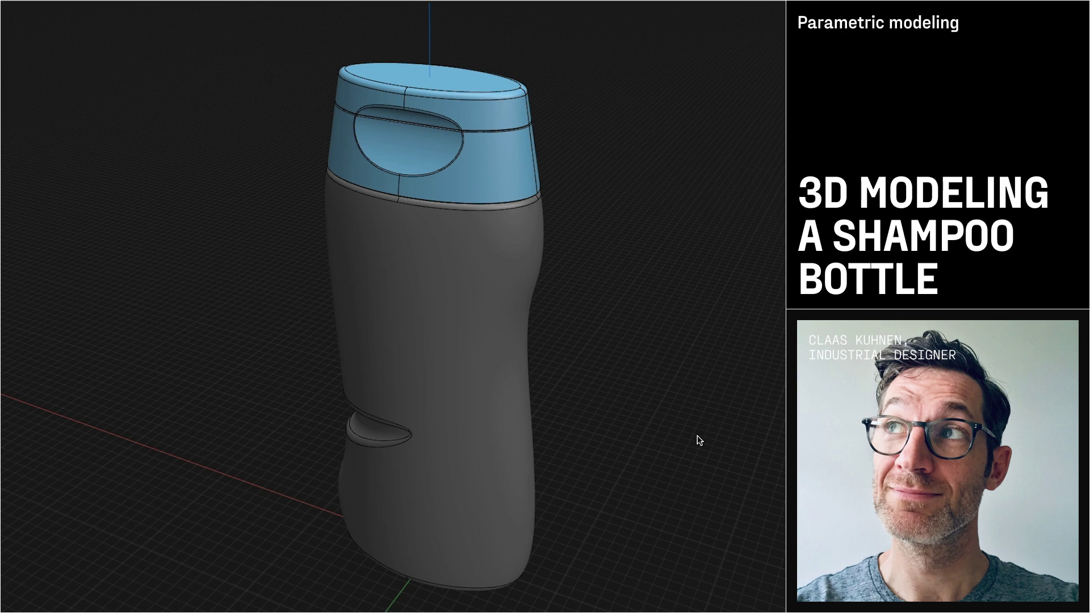
Step: In the Items list, hide the bottle bodies and show the construction sketches to inspect them, then restore the bodies
{"action": "middle_click_drag", "start_coordinate": [702, 426], "coordinate": [679, 403]}
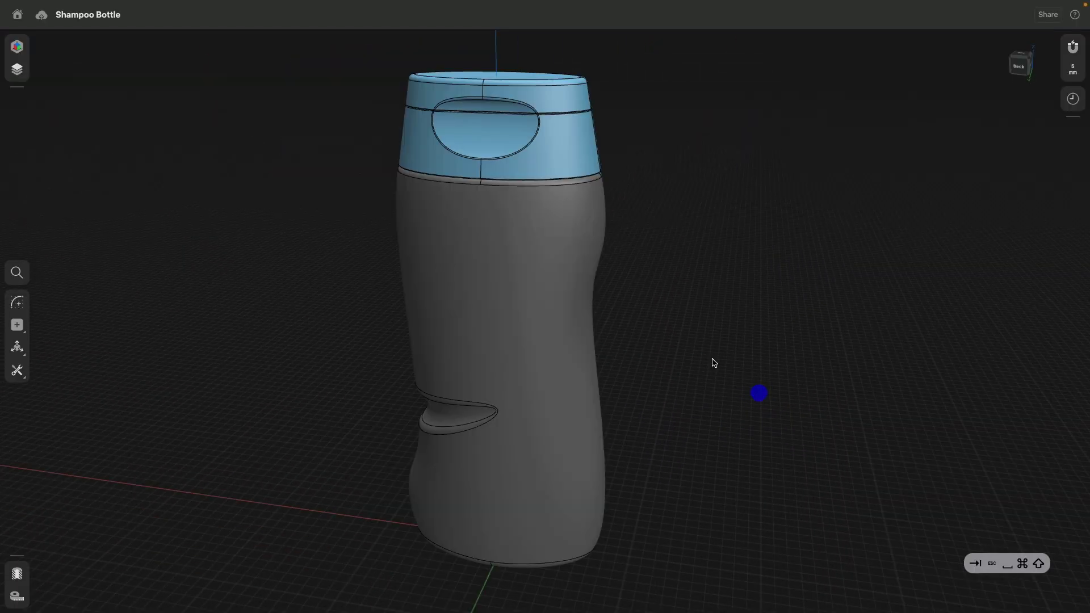
{"action": "left_click", "coordinate": [17, 69]}
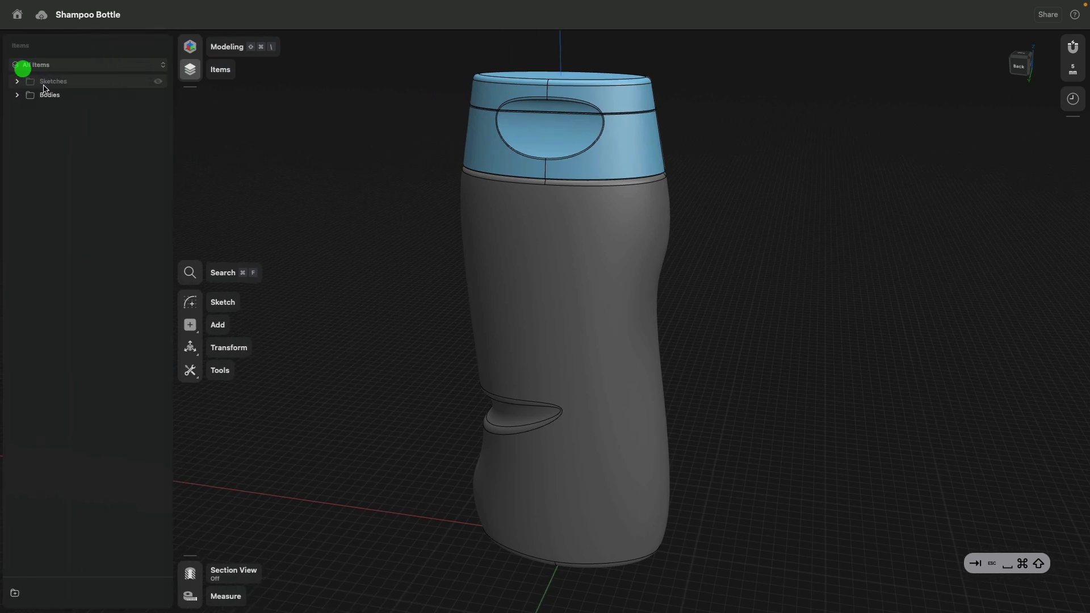
{"action": "left_click", "coordinate": [159, 95]}
{"action": "left_click", "coordinate": [160, 81]}
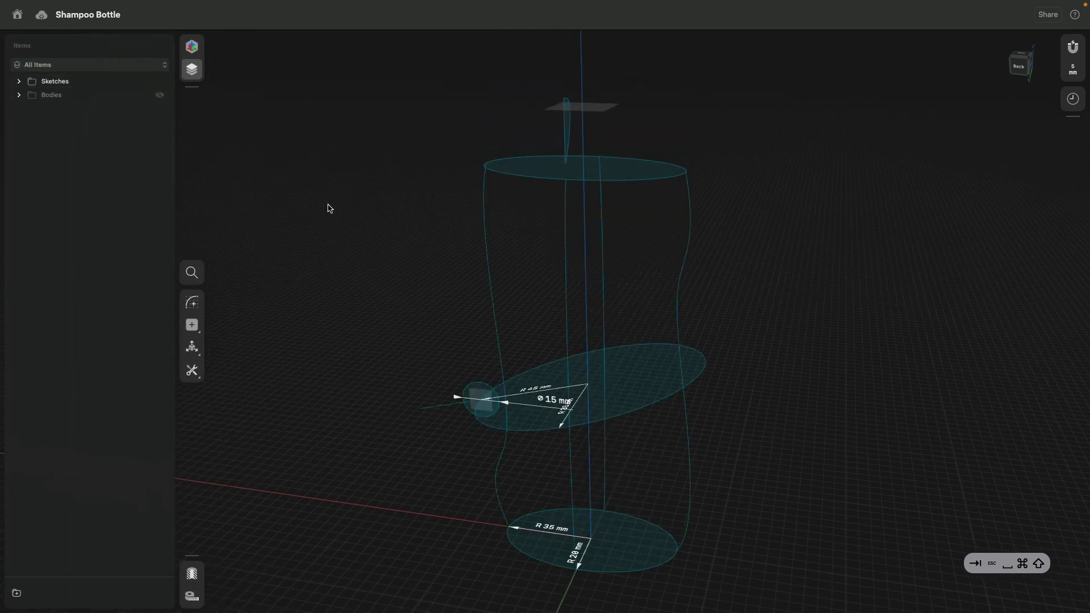
{"action": "middle_click_drag", "start_coordinate": [488, 248], "coordinate": [500, 252]}
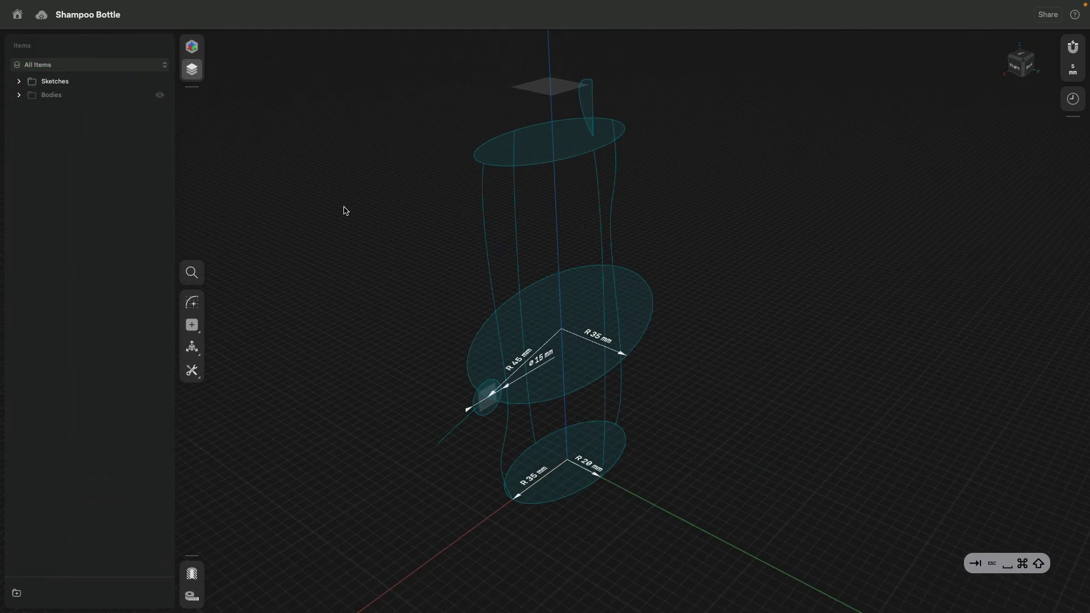
{"action": "left_click", "coordinate": [162, 94]}
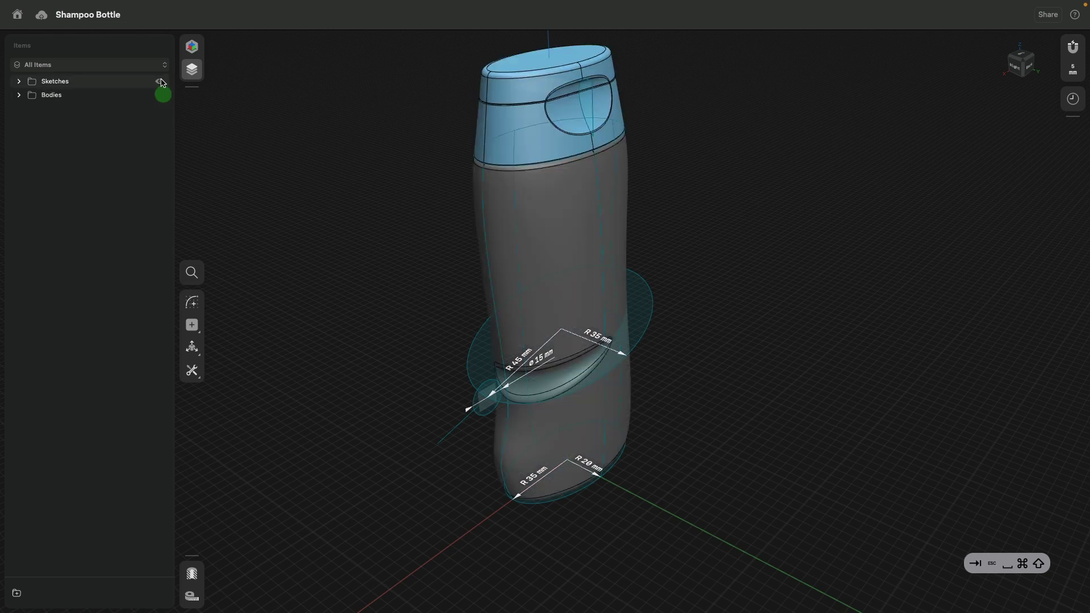
{"action": "left_click", "coordinate": [160, 82]}
{"action": "mouse_move", "coordinate": [318, 187]}
{"action": "middle_mouse_down"}
{"action": "mouse_move", "coordinate": [407, 250]}
{"action": "mouse_move", "coordinate": [400, 229]}
{"action": "mouse_move", "coordinate": [392, 253]}
{"action": "middle_mouse_up"}
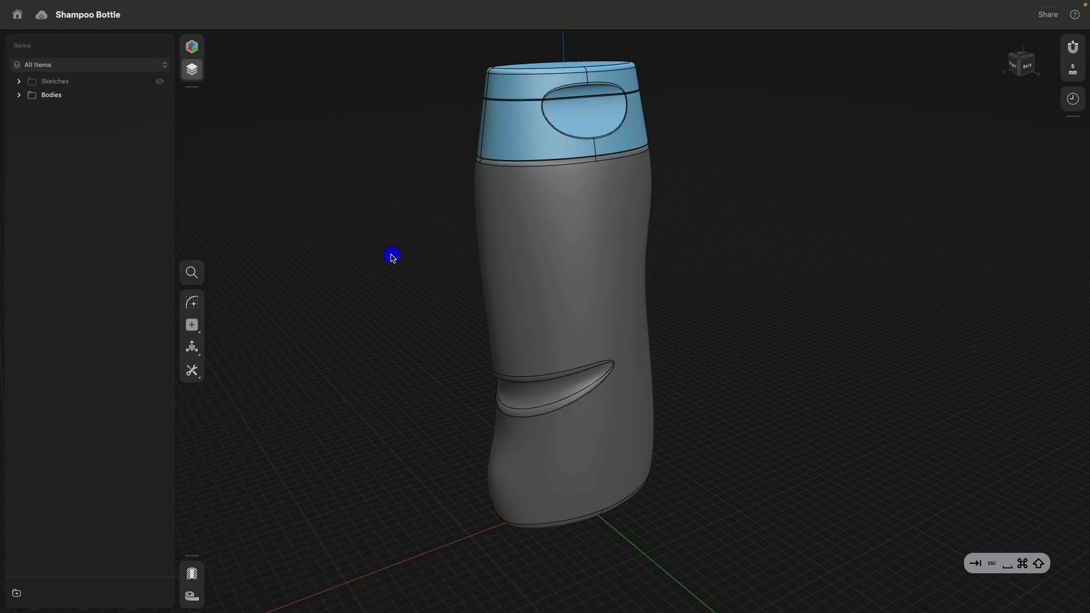
Step: Review the build history, then view the bottle in the rendered Visualization workspace
{"action": "left_click", "coordinate": [1072, 96]}
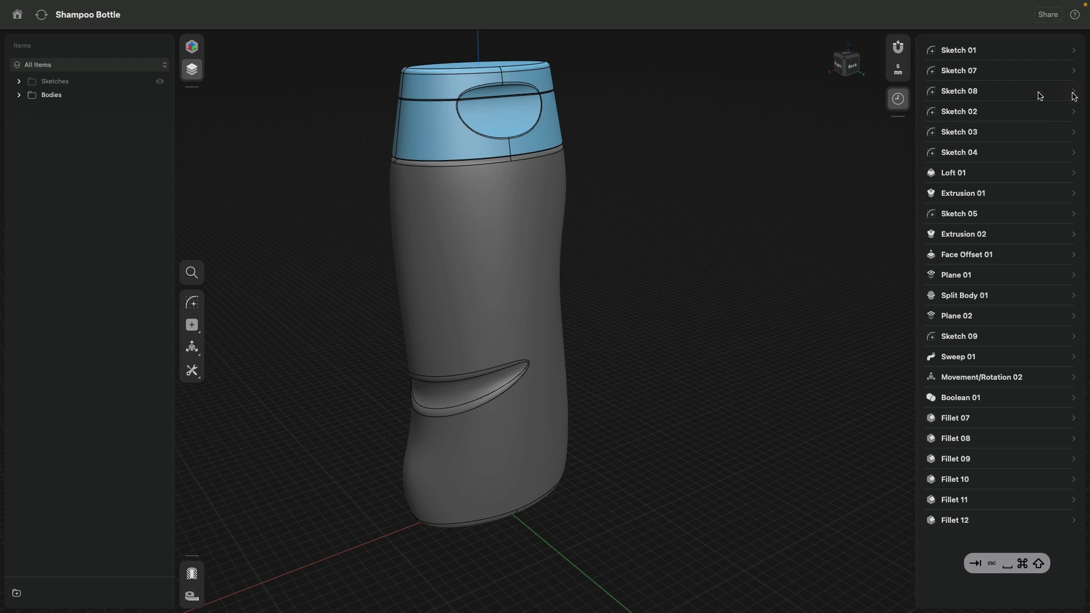
{"action": "left_click", "coordinate": [192, 46]}
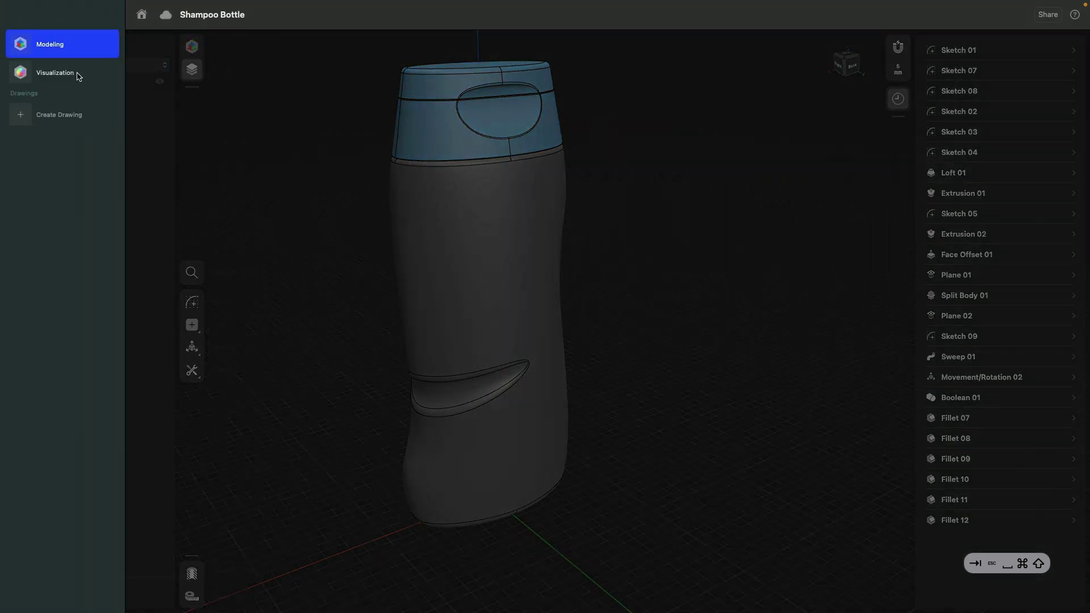
{"action": "left_click", "coordinate": [78, 75]}
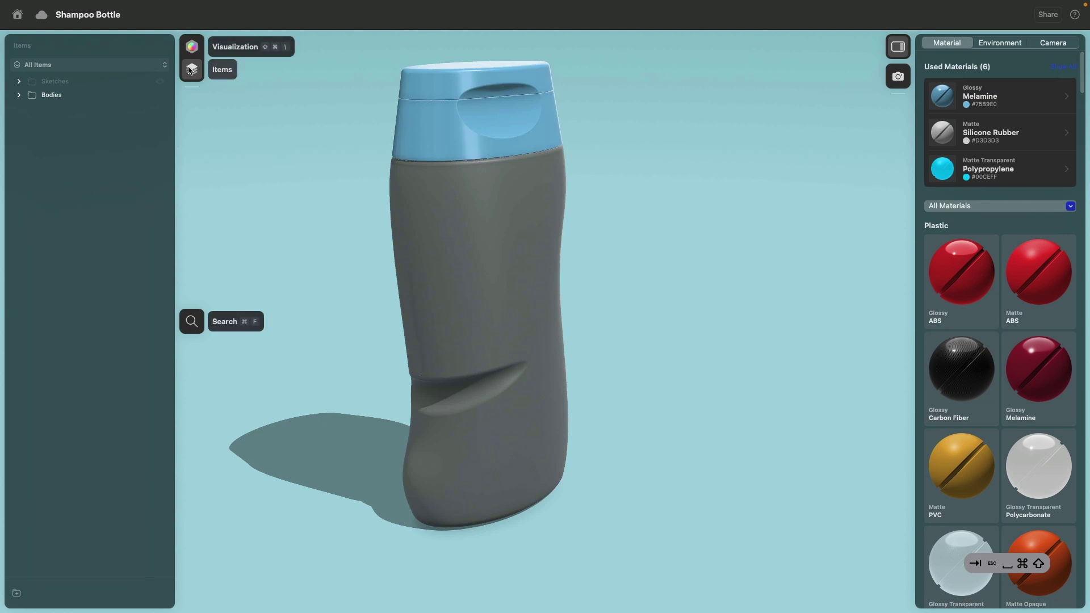
{"action": "left_click", "coordinate": [191, 68]}
{"action": "left_click", "coordinate": [897, 47]}
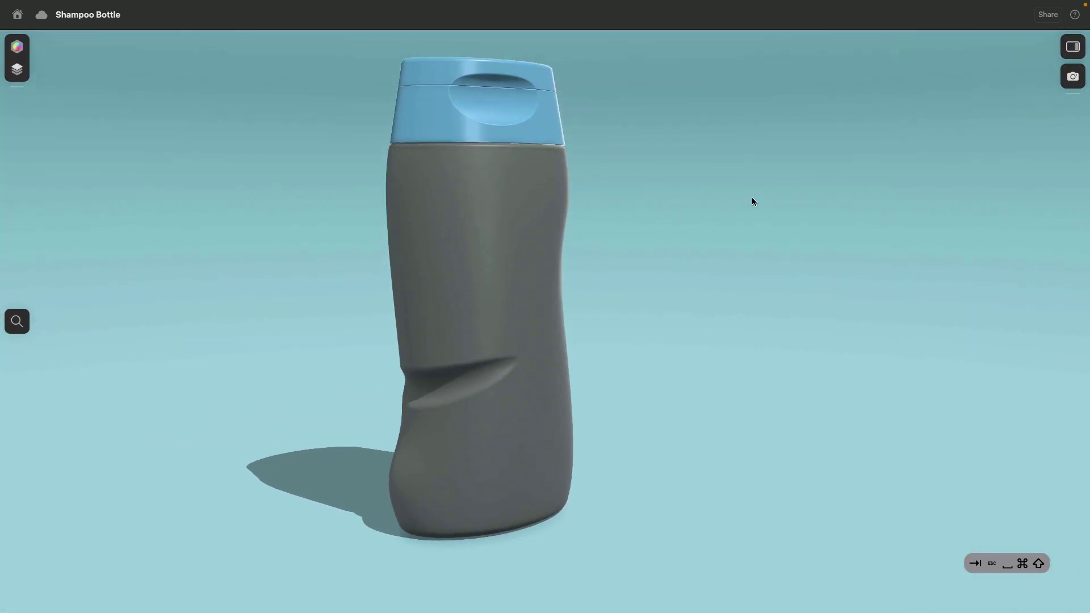
{"action": "middle_click_drag", "start_coordinate": [730, 189], "coordinate": [773, 212]}
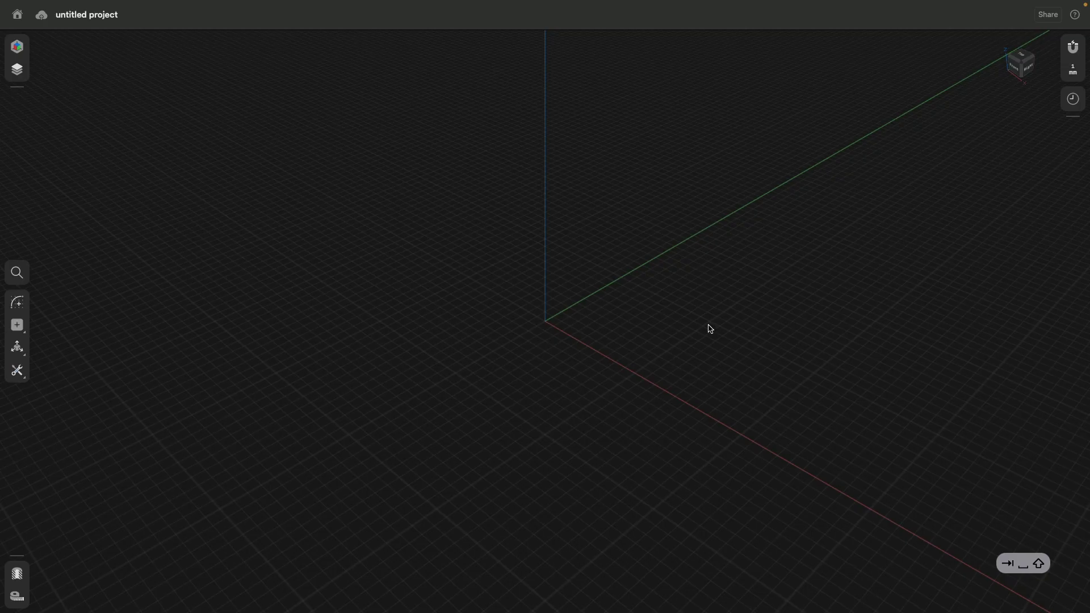
{"action": "left_click", "coordinate": [1074, 49]}
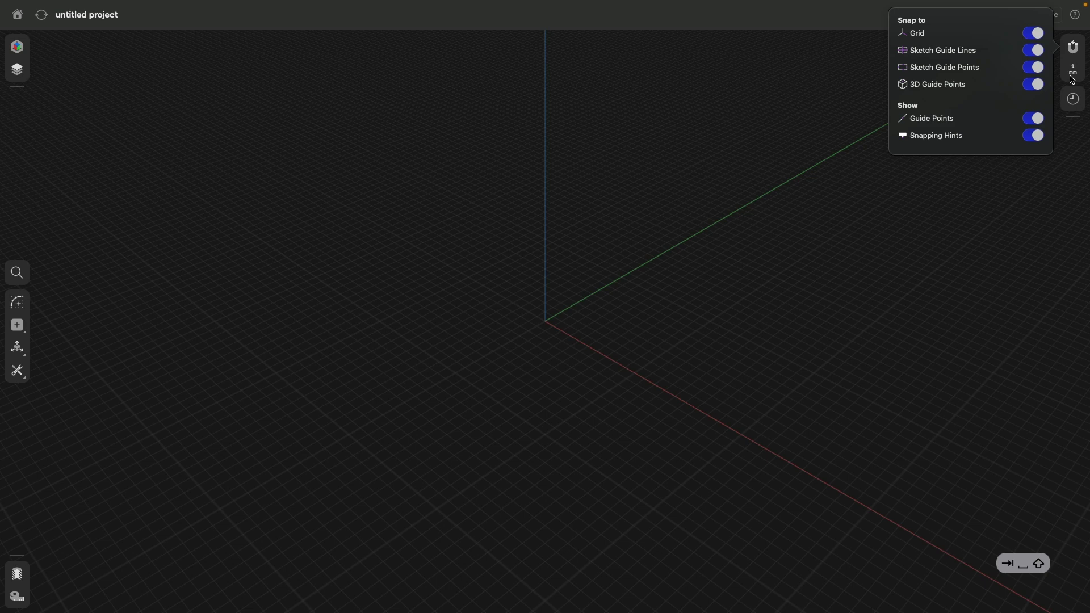
{"action": "left_click", "coordinate": [1074, 75]}
{"action": "left_click", "coordinate": [1074, 76]}
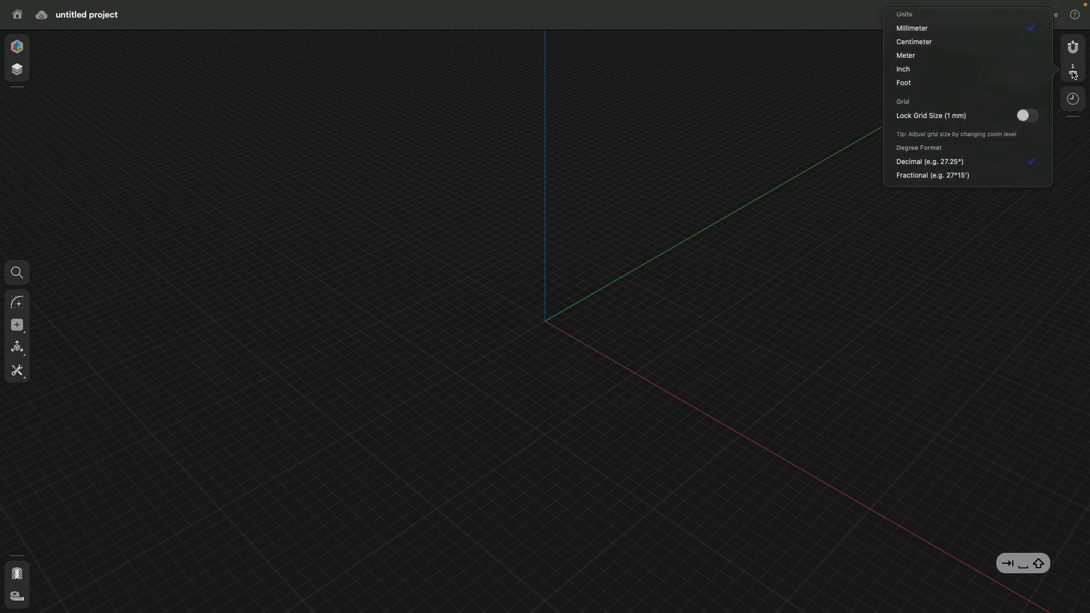
{"action": "left_click", "coordinate": [786, 85]}
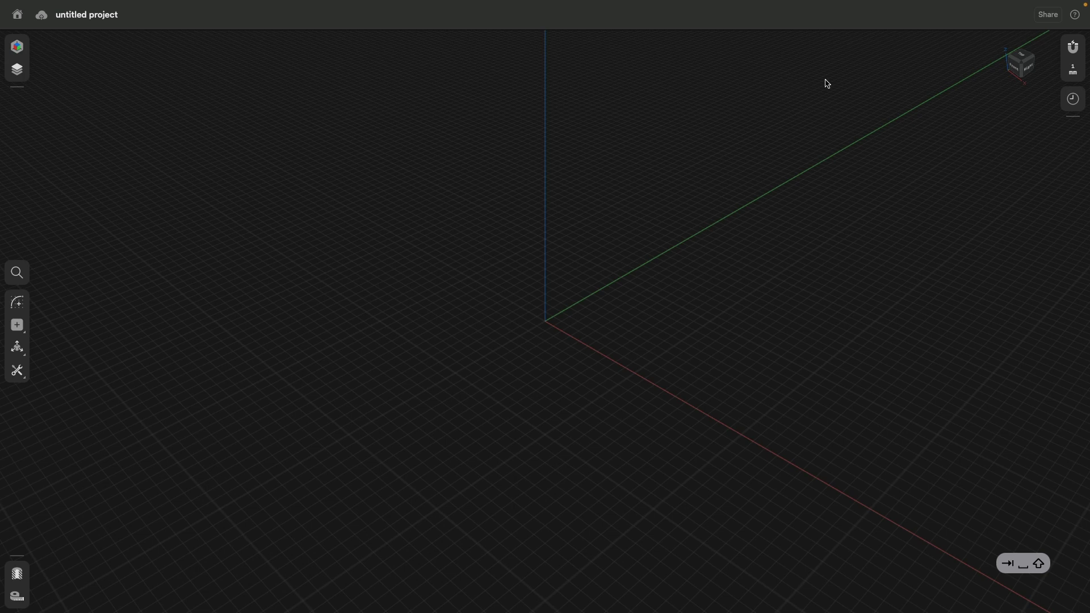
Step: From the Top view, draw an origin-centred ellipse with a 35 mm X-axis radius and 20 mm second radius
{"action": "left_click", "coordinate": [1020, 57]}
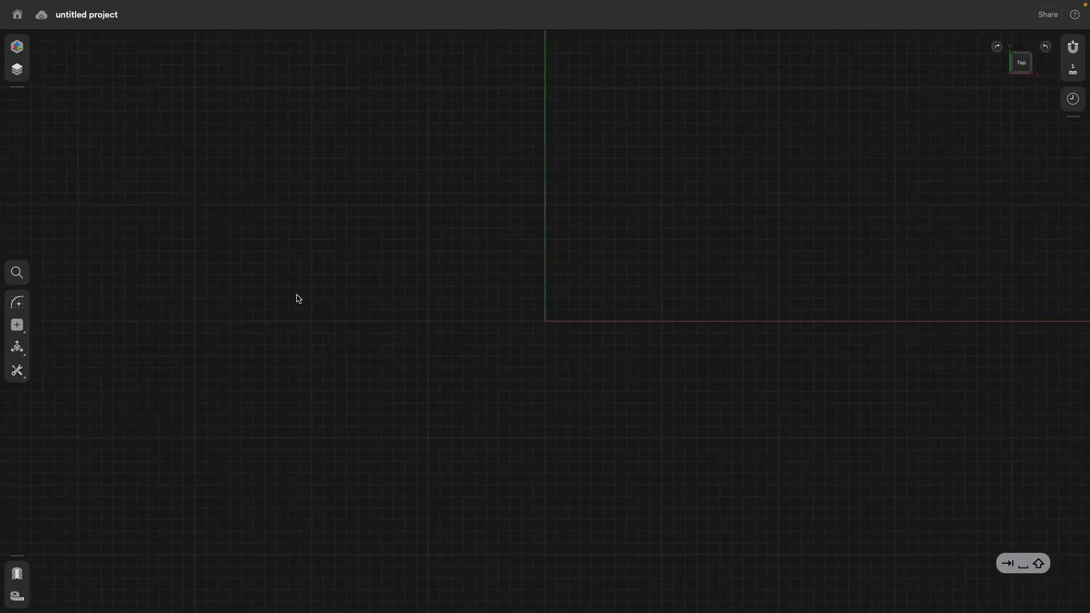
{"action": "left_click", "coordinate": [18, 303]}
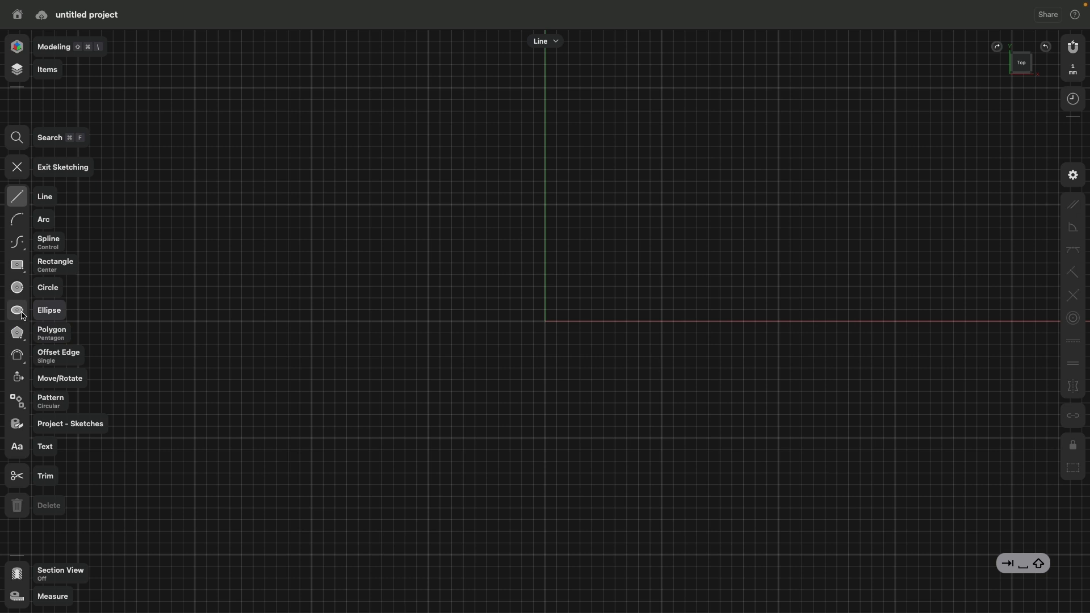
{"action": "left_click", "coordinate": [20, 312]}
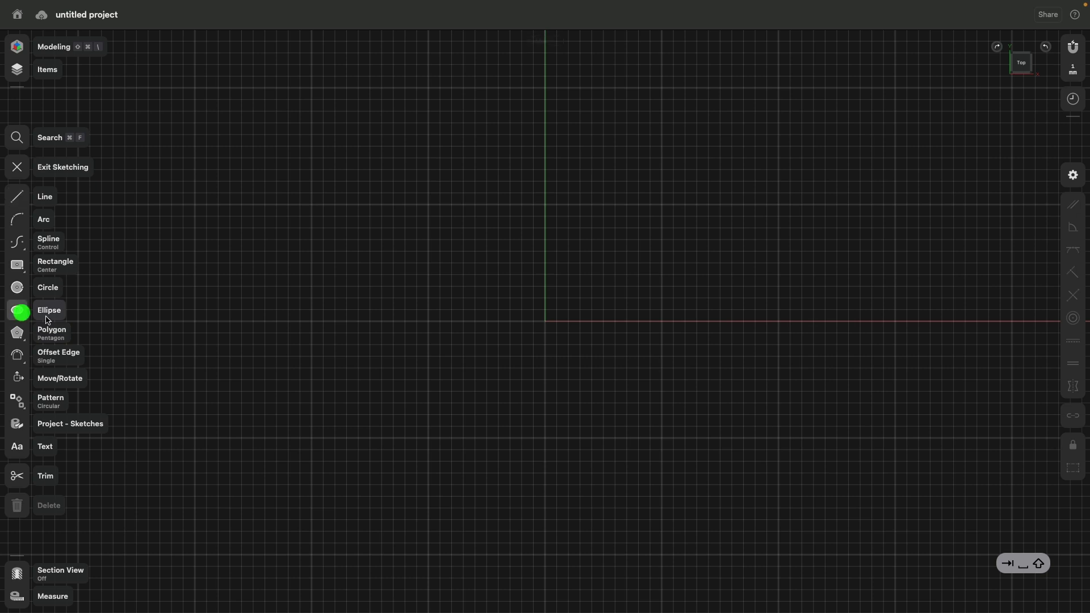
{"action": "left_click", "coordinate": [545, 321]}
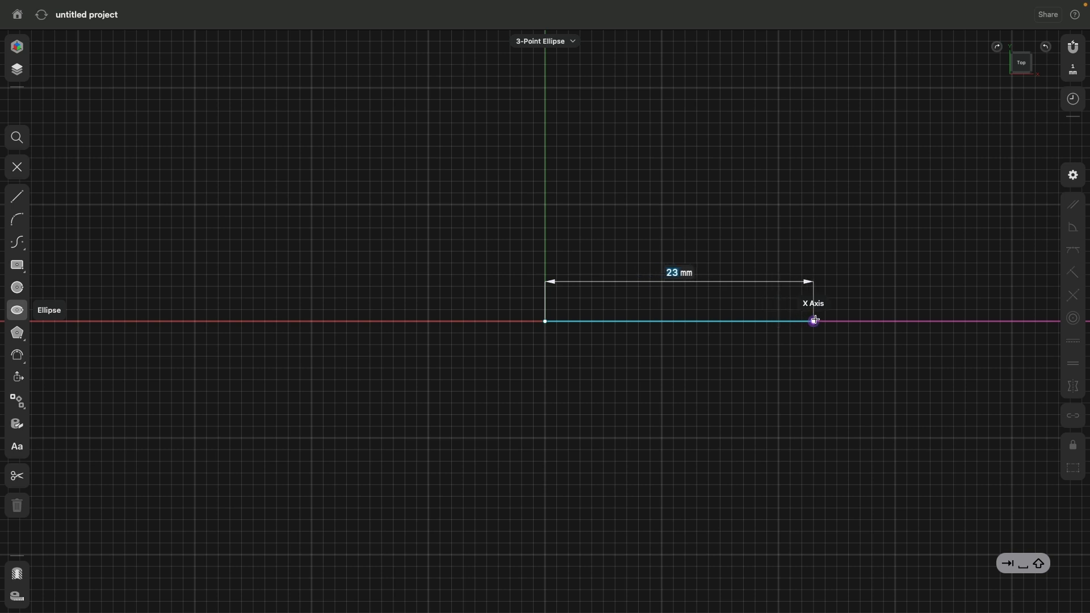
{"action": "type", "text": "35"}
{"action": "key", "text": "Tab"}
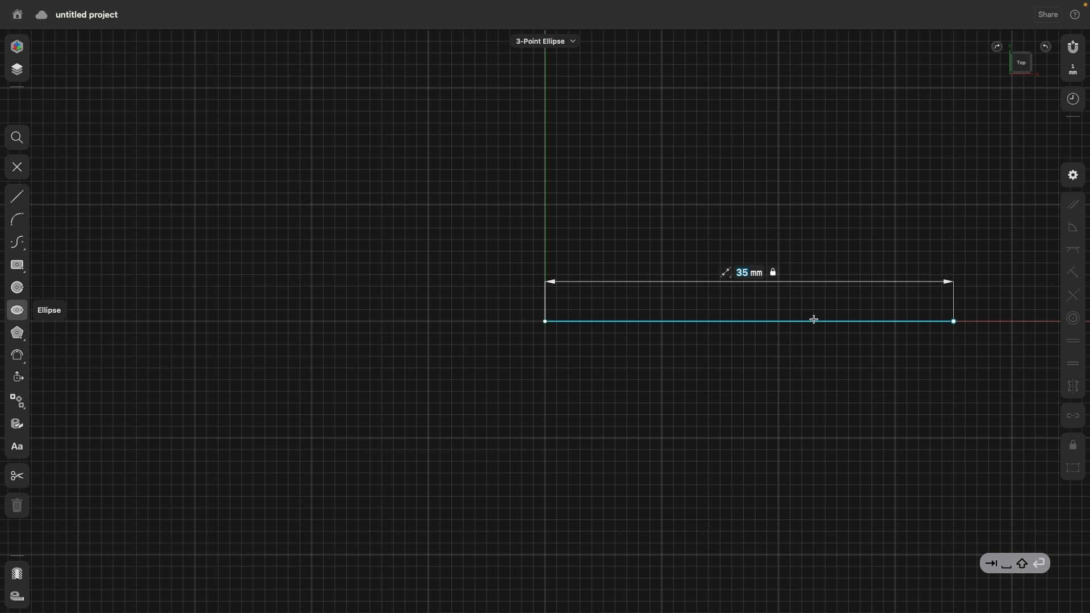
{"action": "left_click", "coordinate": [813, 321]}
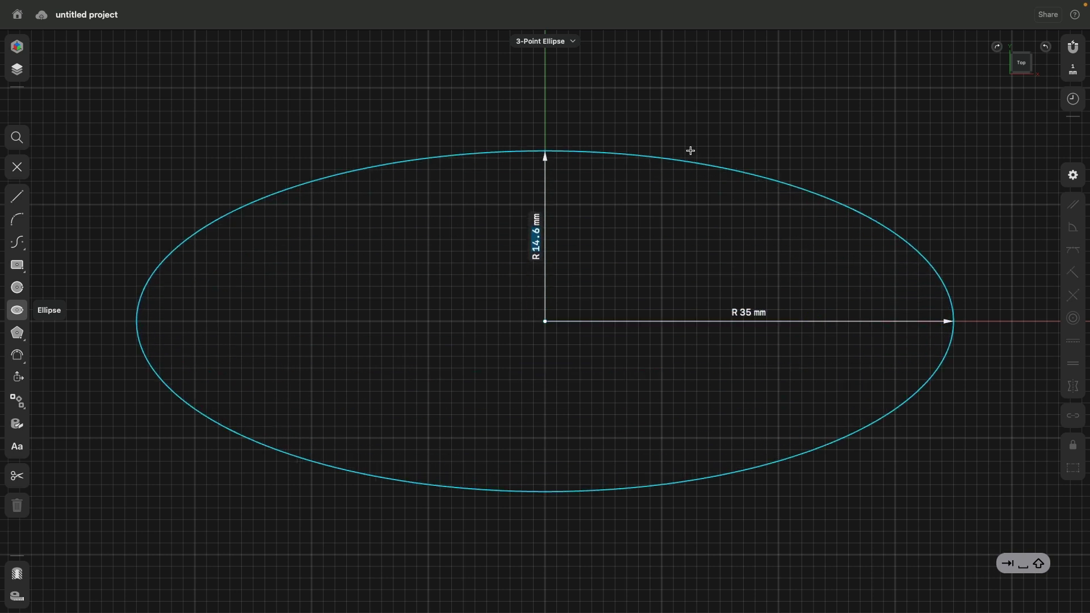
{"action": "type", "text": "20"}
{"action": "key", "text": "Tab"}
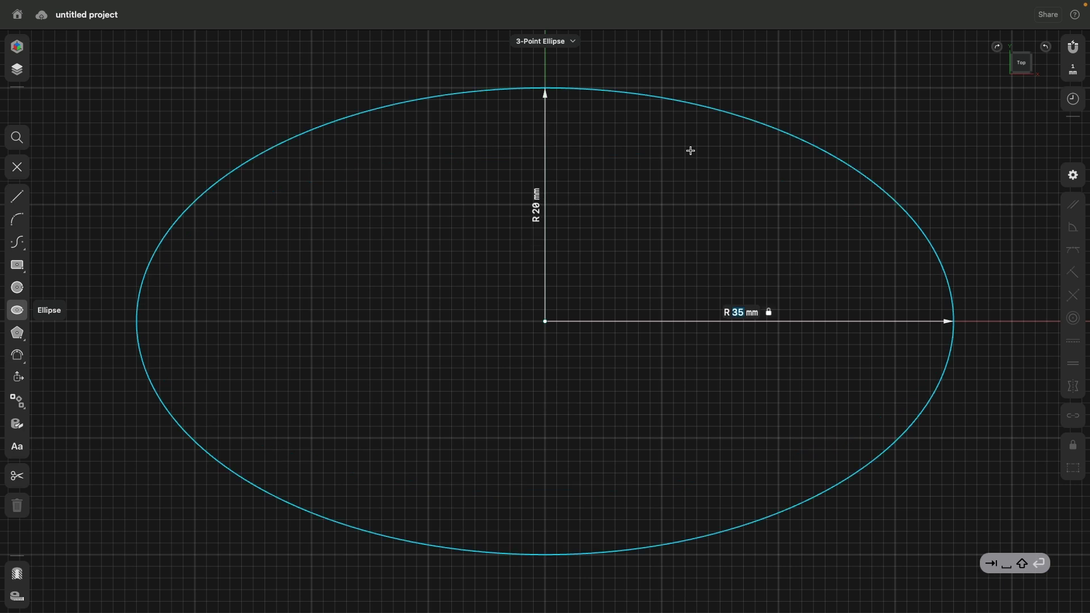
{"action": "left_click", "coordinate": [690, 150]}
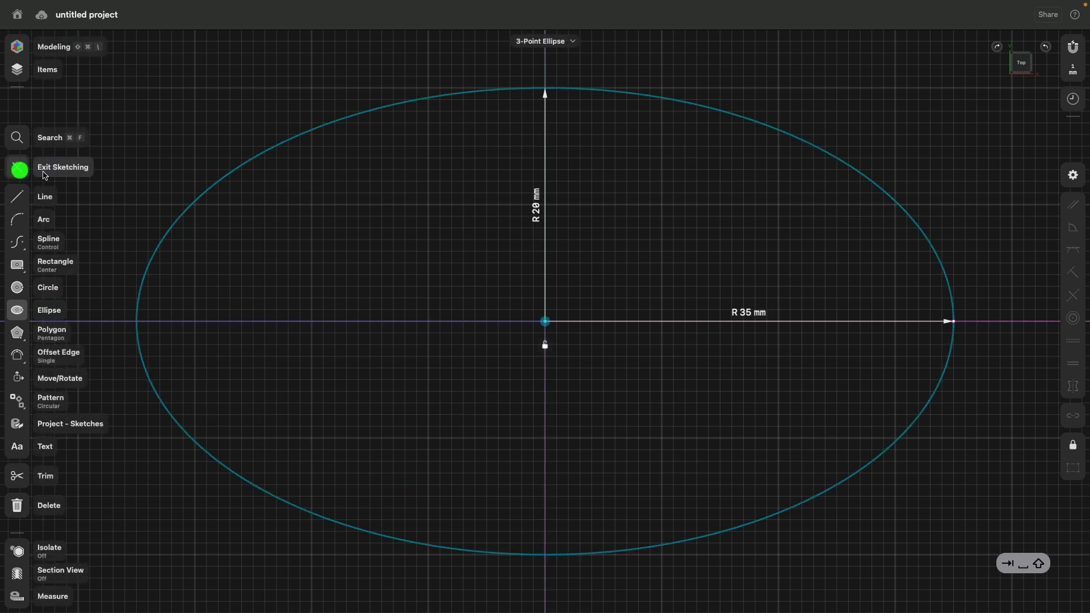
Step: Finish the ellipse sketch and frame it in the view
{"action": "left_click", "coordinate": [45, 173]}
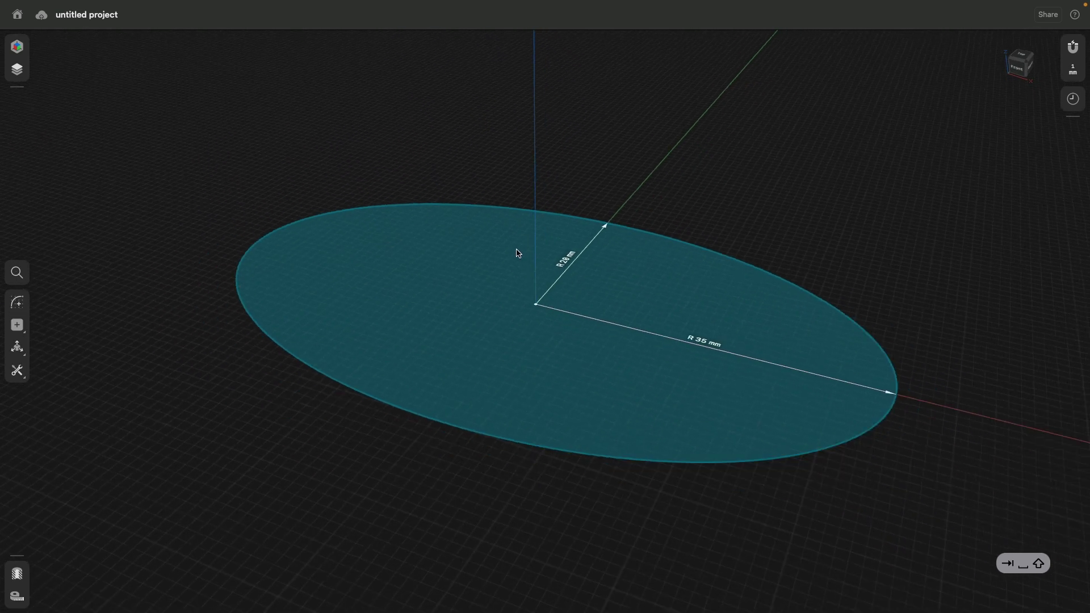
{"action": "scroll", "coordinate": [517, 253], "scroll_direction": "down", "scroll_amount": 5}
{"action": "mouse_move", "coordinate": [608, 160]}
{"action": "middle_mouse_down"}
{"action": "mouse_move", "coordinate": [587, 261]}
{"action": "mouse_move", "coordinate": [560, 266]}
{"action": "middle_mouse_up"}
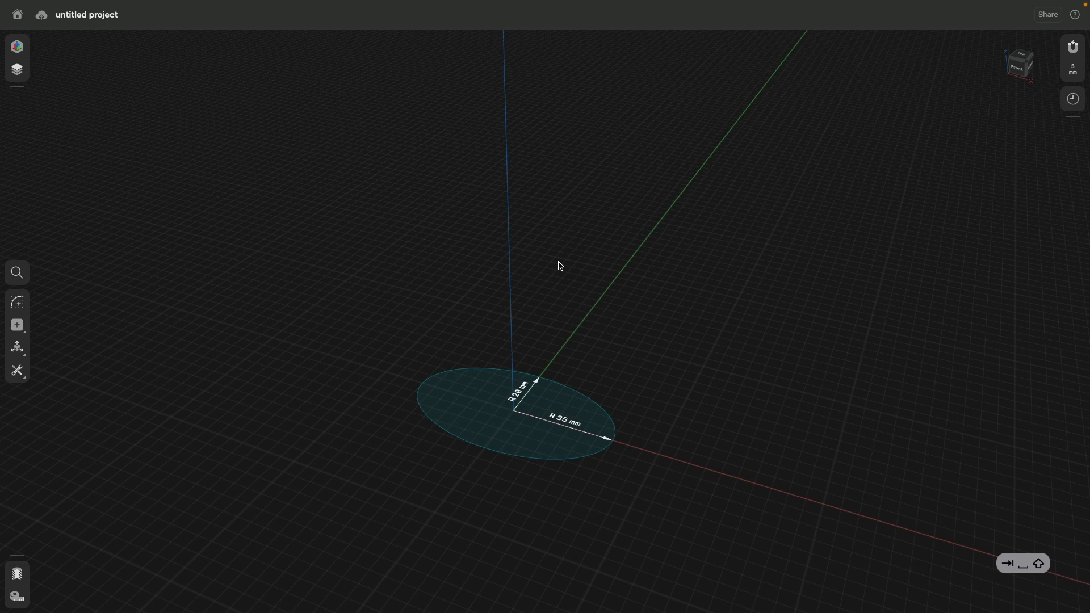
Step: Use Move/Rotate with Copy to place a duplicate ellipse 158 mm straight above the original
{"action": "left_click", "coordinate": [19, 350]}
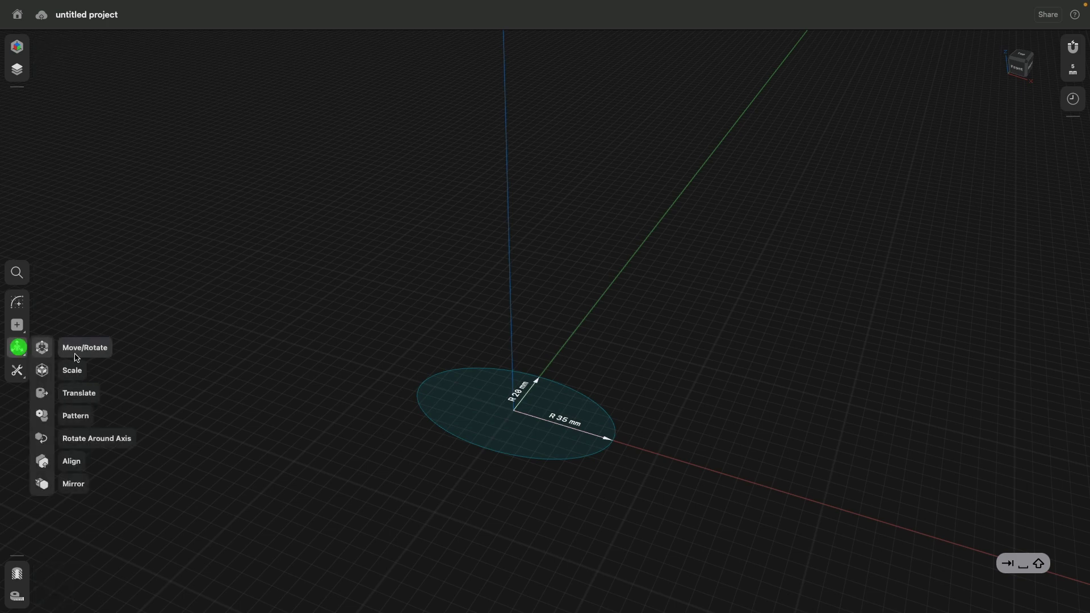
{"action": "left_click", "coordinate": [84, 352]}
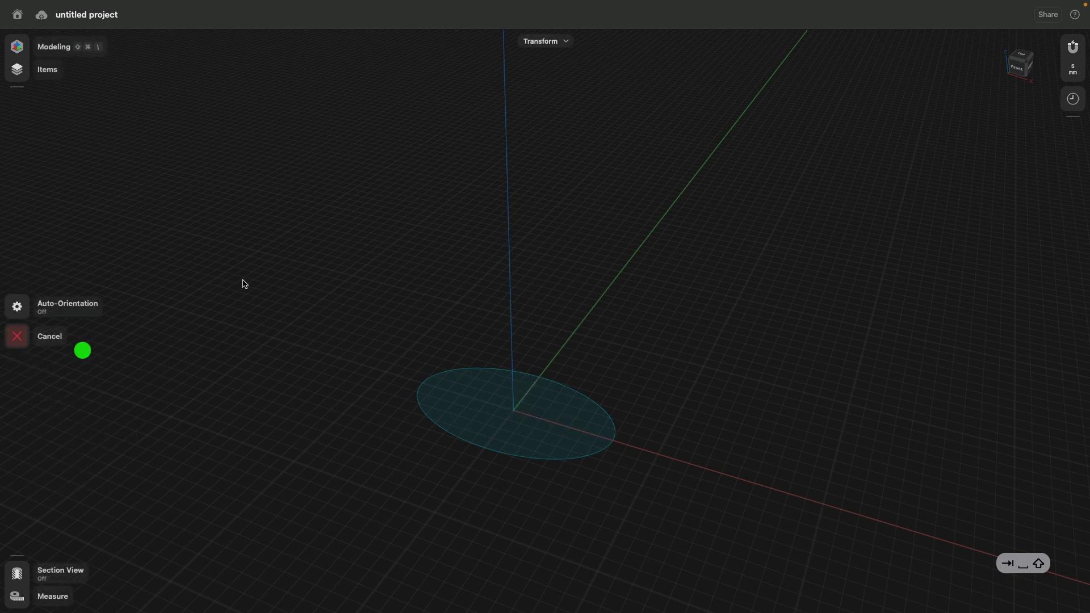
{"action": "left_click", "coordinate": [564, 386]}
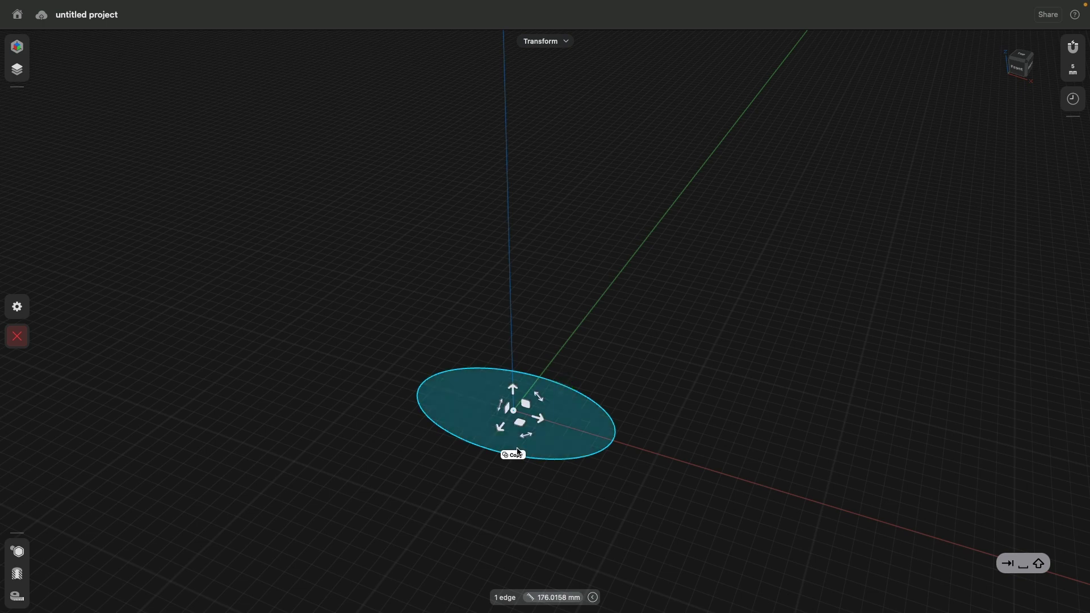
{"action": "left_click", "coordinate": [512, 455]}
{"action": "left_click_drag", "start_coordinate": [514, 391], "coordinate": [509, 218]}
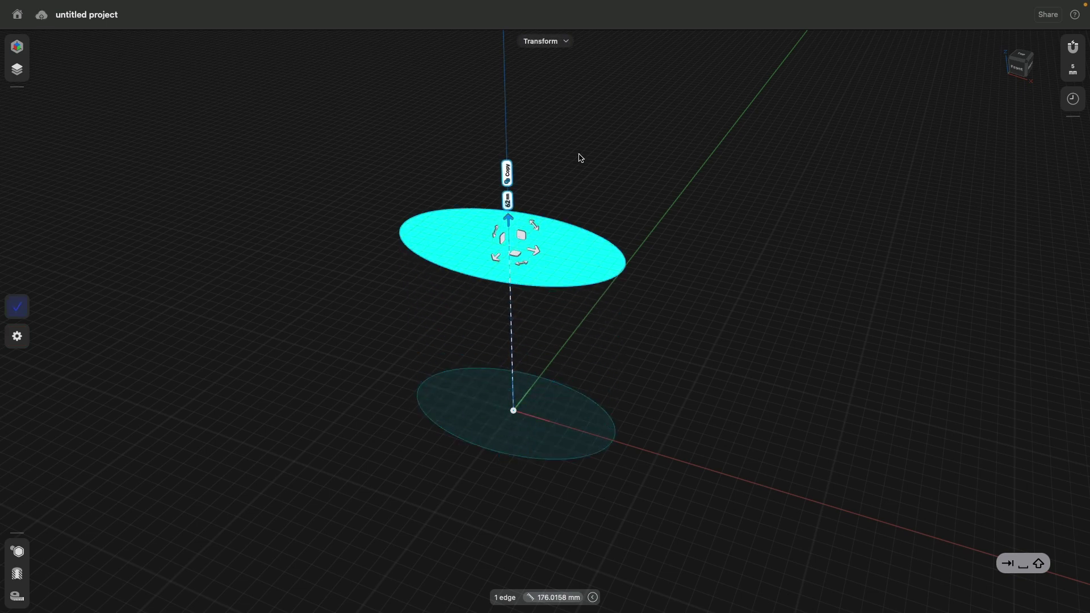
{"action": "type", "text": "158"}
{"action": "key", "text": "Return"}
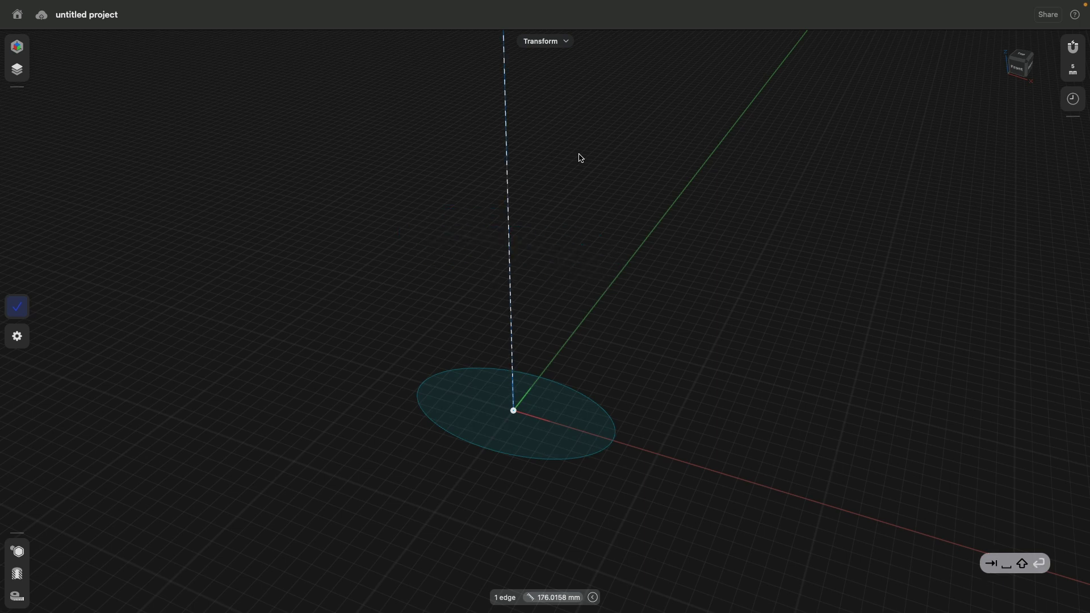
{"action": "scroll", "coordinate": [267, 288], "scroll_direction": "down", "scroll_amount": 5}
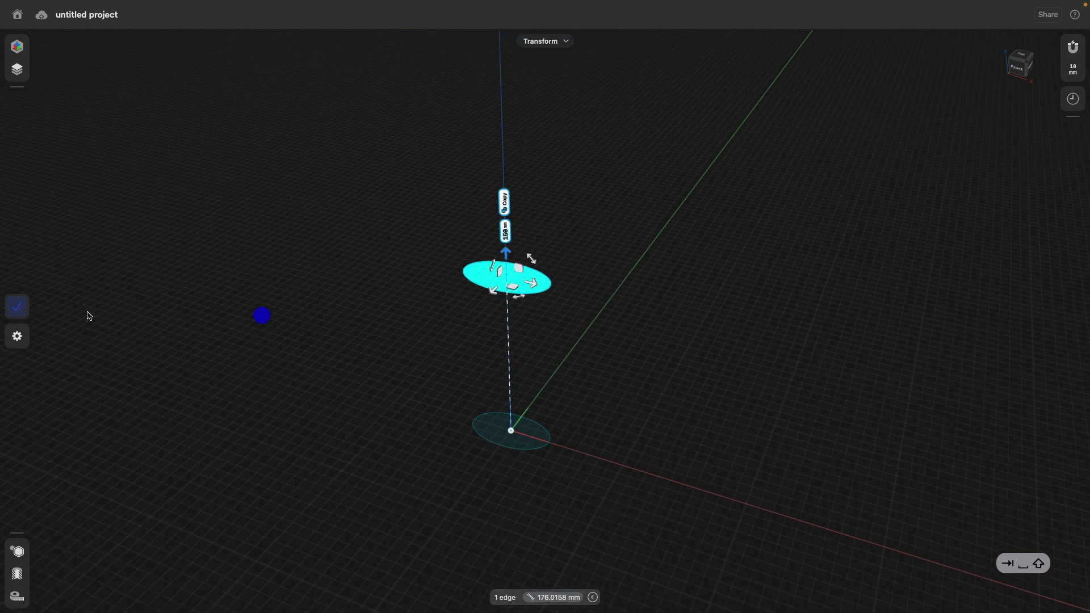
{"action": "left_click", "coordinate": [25, 307]}
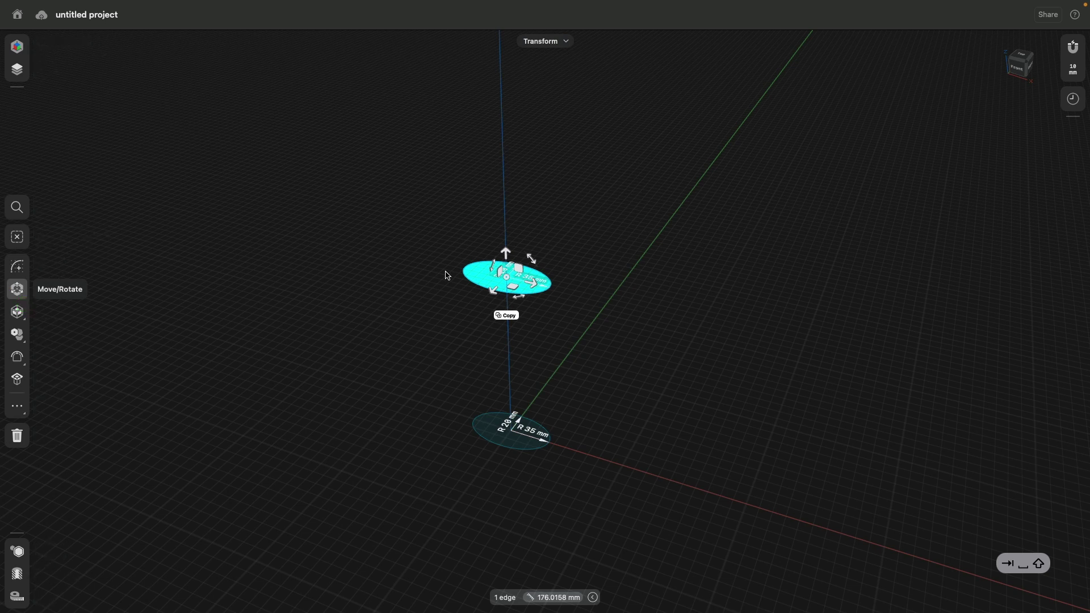
{"action": "mouse_move", "coordinate": [365, 311]}
{"action": "right_mouse_down"}
{"action": "mouse_move", "coordinate": [389, 374]}
{"action": "mouse_move", "coordinate": [380, 314]}
{"action": "right_mouse_up"}
{"action": "mouse_move", "coordinate": [415, 355]}
{"action": "right_mouse_down"}
{"action": "mouse_move", "coordinate": [382, 278]}
{"action": "mouse_move", "coordinate": [380, 291]}
{"action": "right_mouse_up"}
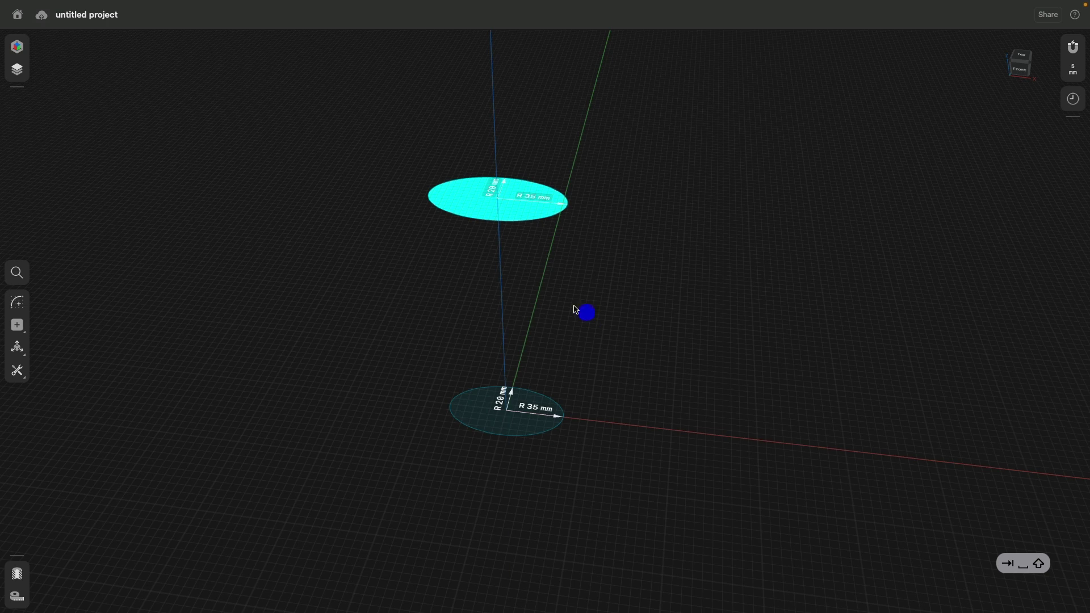
Step: Start a sketch on the Right view plane with the control-point spline tool
{"action": "right_click_drag", "start_coordinate": [574, 310], "coordinate": [509, 285]}
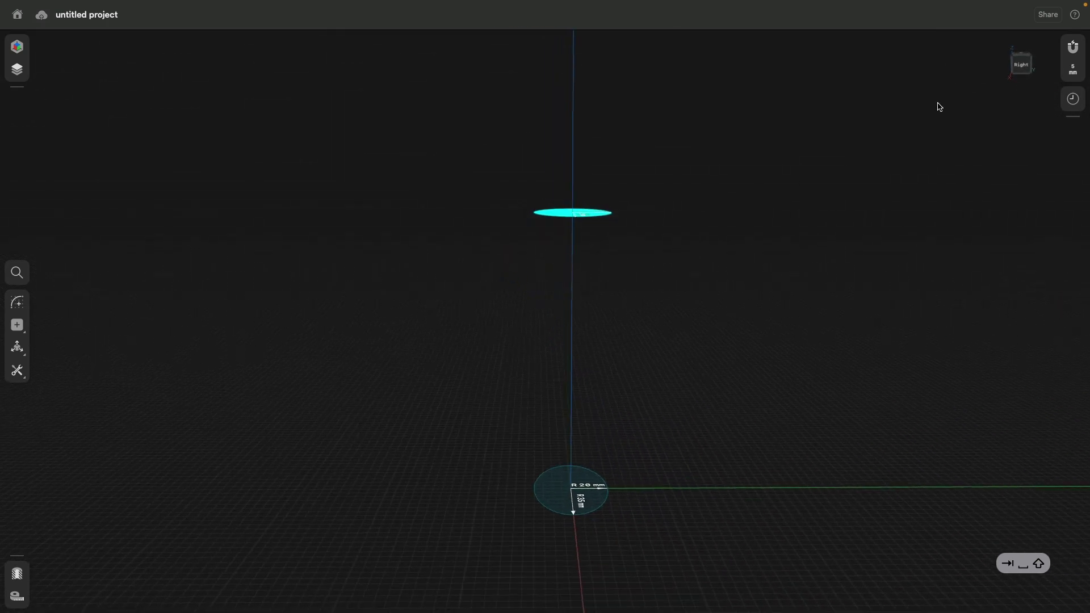
{"action": "left_click", "coordinate": [1021, 66]}
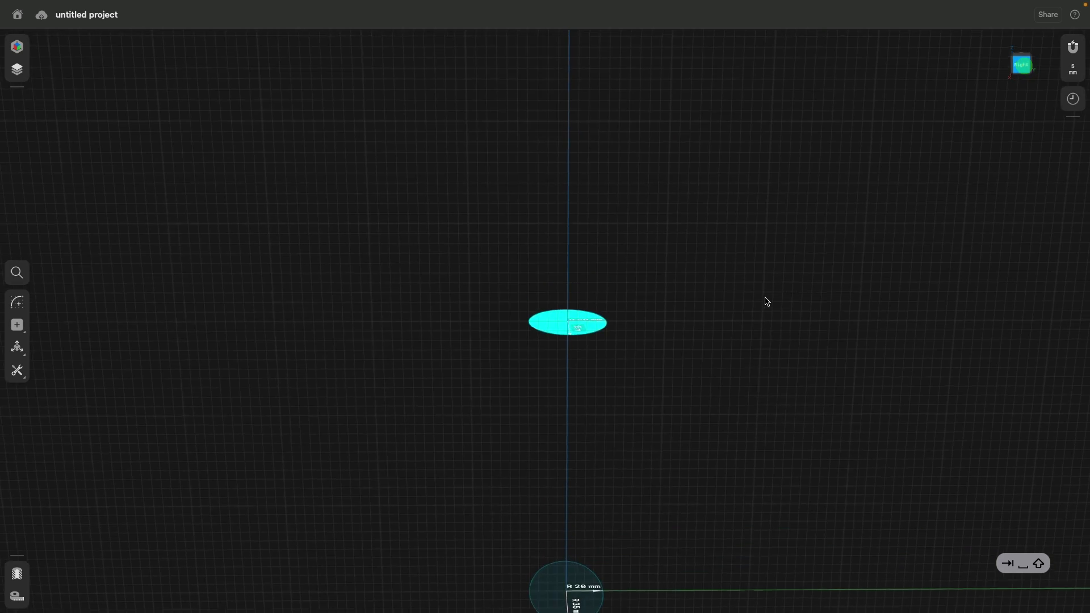
{"action": "middle_click_drag", "start_coordinate": [649, 433], "coordinate": [579, 223]}
{"action": "scroll", "coordinate": [523, 282], "scroll_direction": "up", "scroll_amount": 5}
{"action": "left_click", "coordinate": [17, 302]}
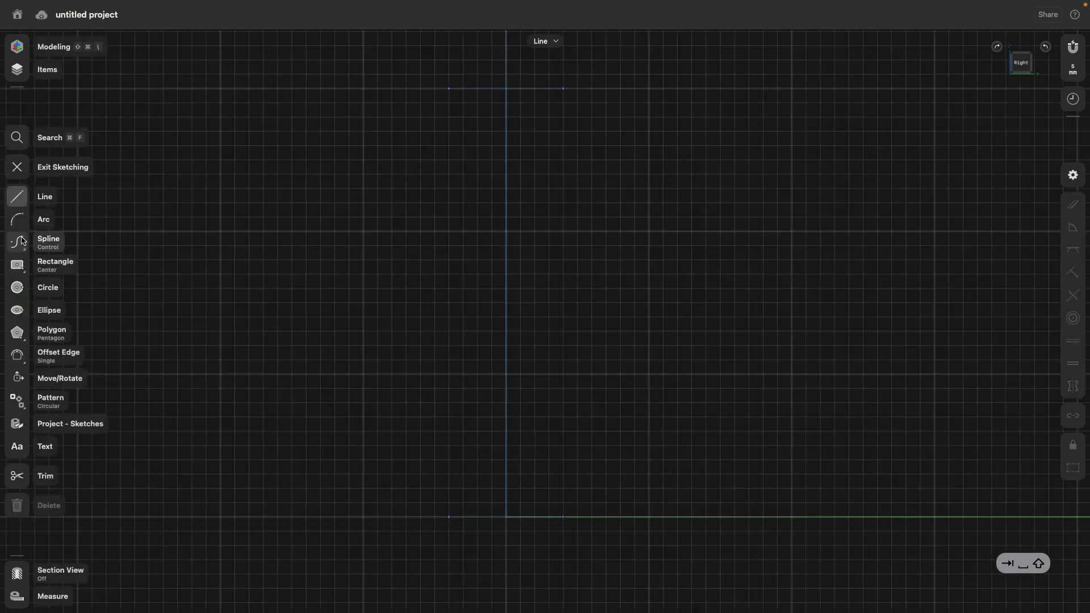
{"action": "left_click", "coordinate": [23, 246]}
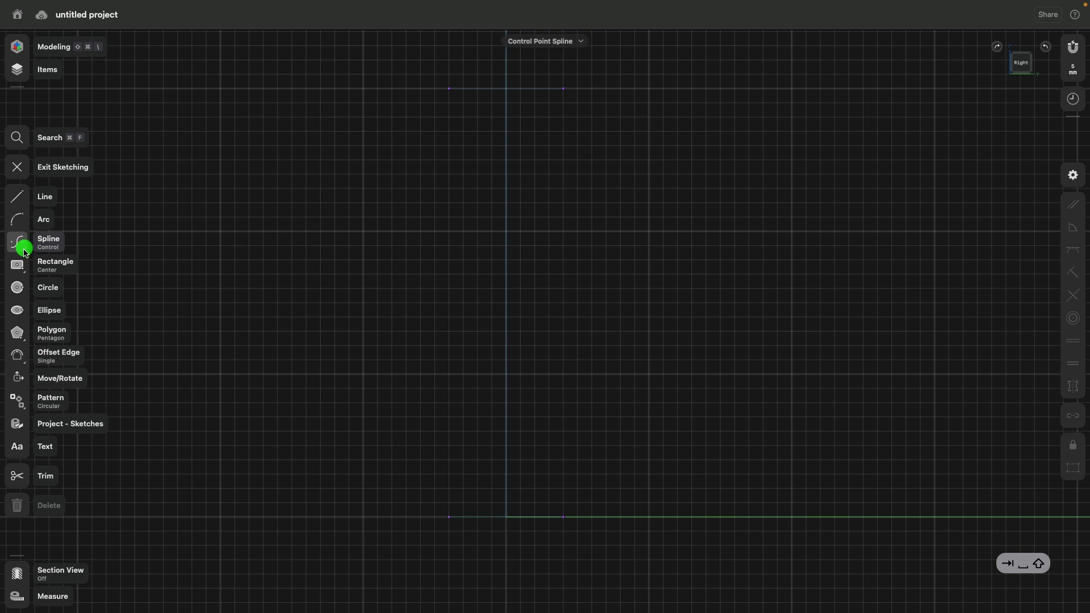
{"action": "left_click", "coordinate": [25, 252]}
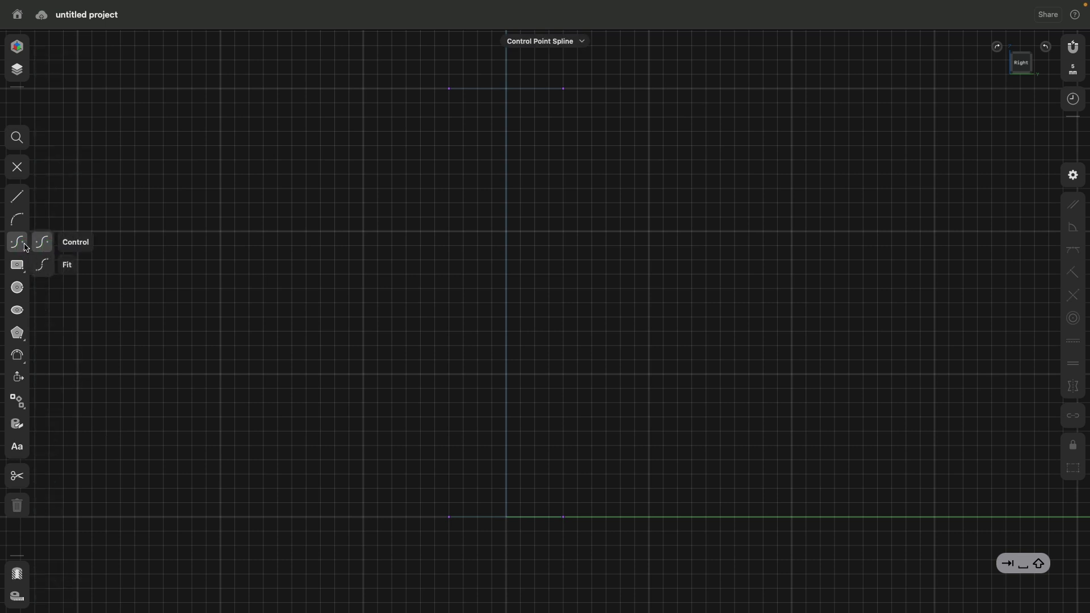
{"action": "left_click", "coordinate": [43, 243]}
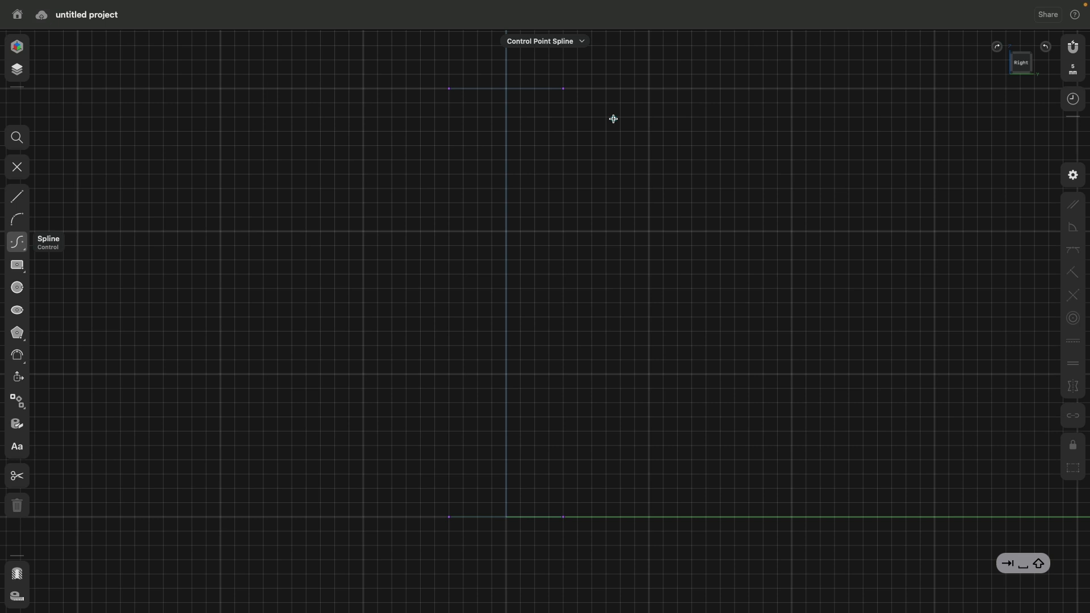
Step: Draw a control-point spline from the top ellipse's right edge down to the base ellipse's right edge
{"action": "left_click", "coordinate": [564, 90]}
{"action": "left_click", "coordinate": [577, 131]}
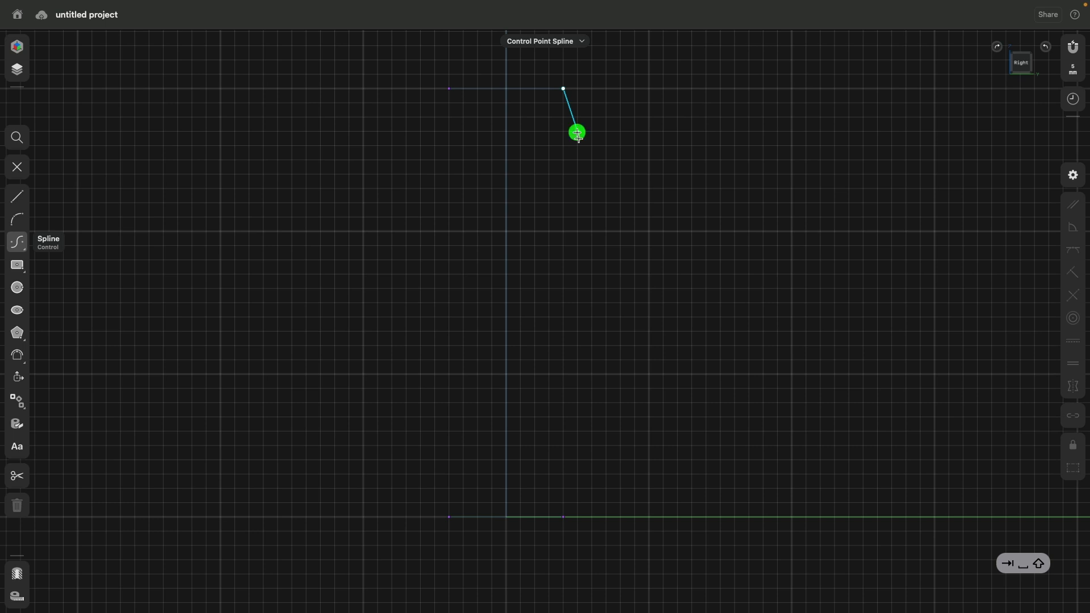
{"action": "left_click", "coordinate": [578, 473]}
{"action": "left_click", "coordinate": [563, 517]}
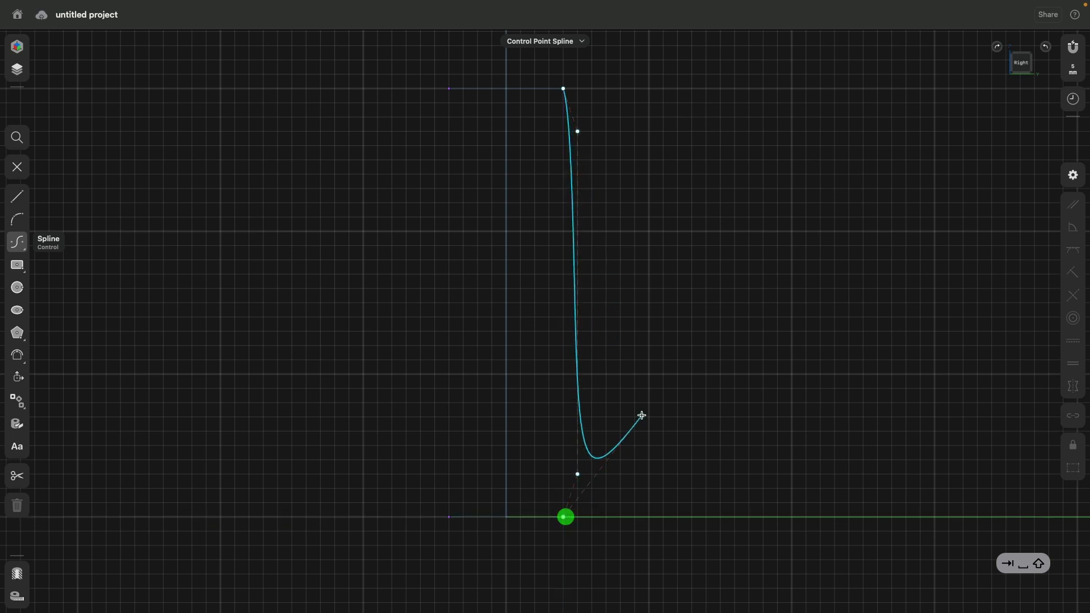
{"action": "key", "text": "Escape"}
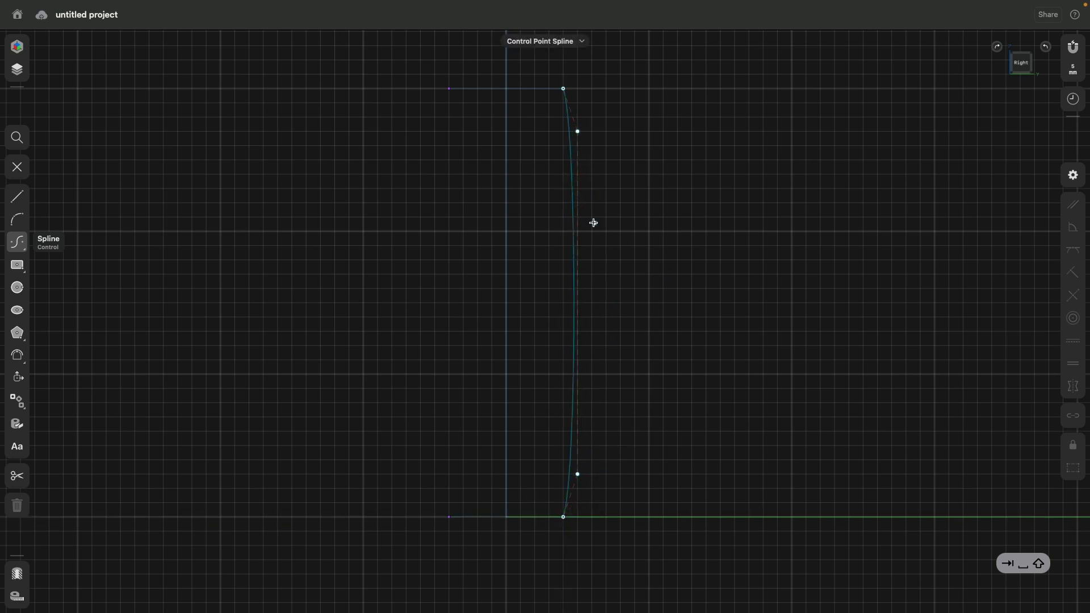
Step: Draw the matching left-side spline between the ellipses' left edges and exit sketching
{"action": "left_click", "coordinate": [449, 89]}
{"action": "left_click", "coordinate": [435, 131]}
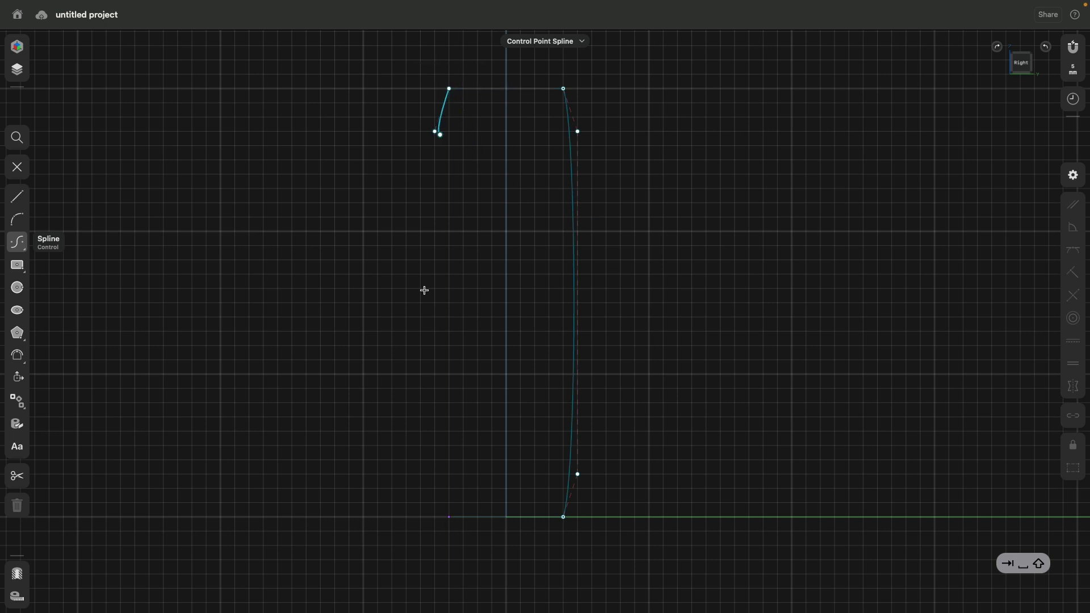
{"action": "left_click", "coordinate": [434, 474]}
{"action": "left_click", "coordinate": [449, 517]}
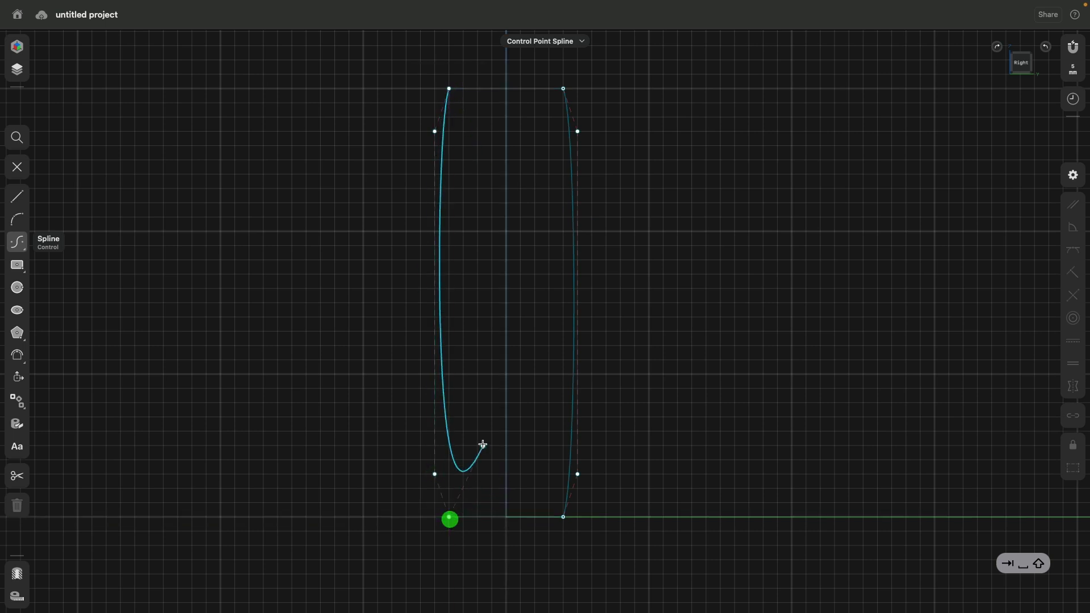
{"action": "key", "text": "Escape"}
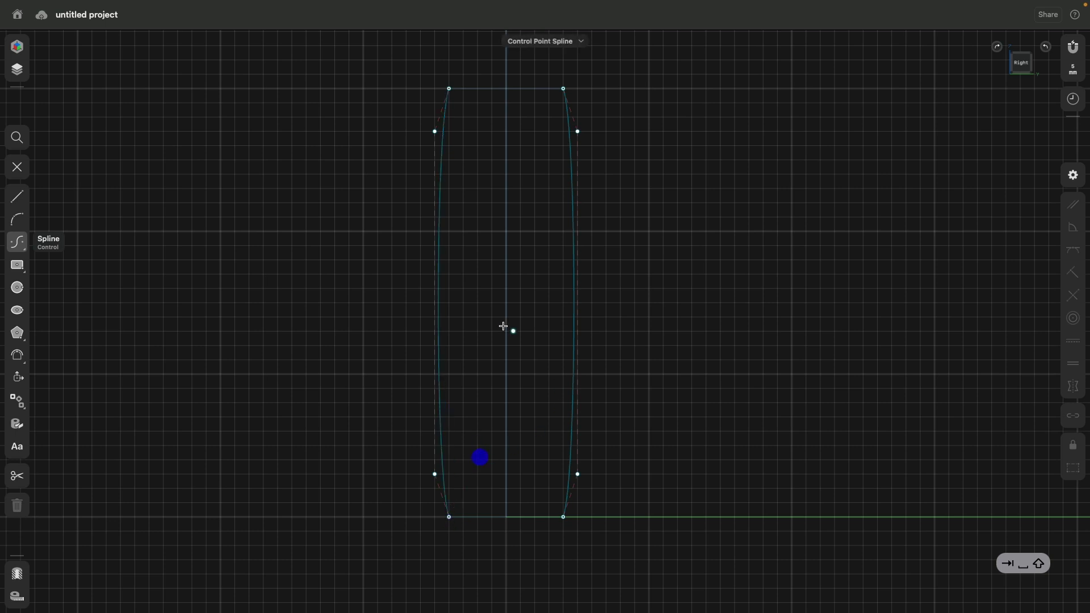
{"action": "left_click", "coordinate": [21, 172]}
{"action": "middle_click_drag", "start_coordinate": [416, 253], "coordinate": [512, 282]}
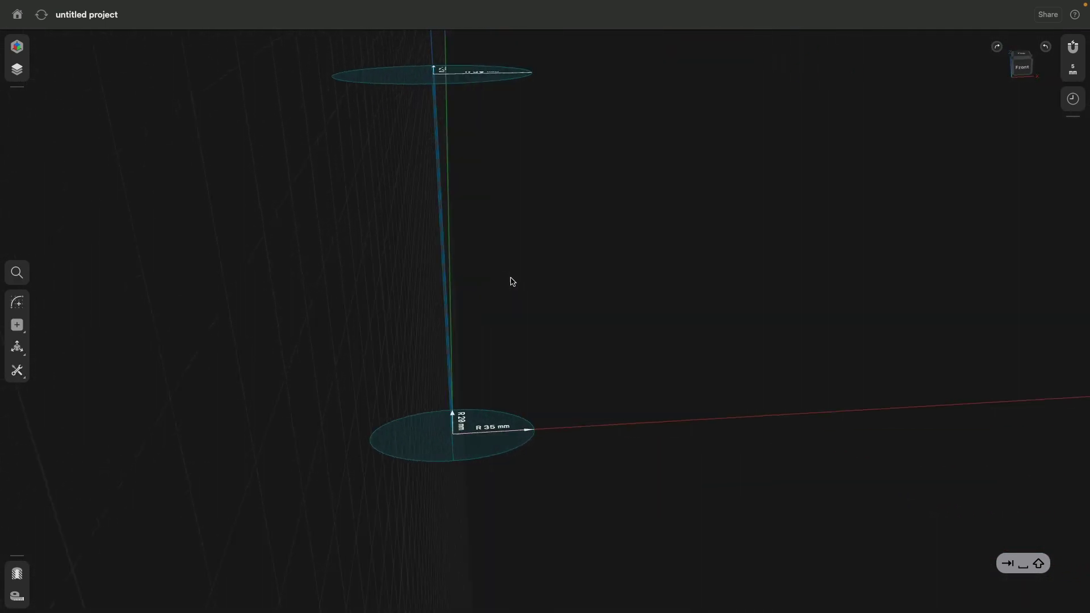
{"action": "left_click", "coordinate": [1022, 66]}
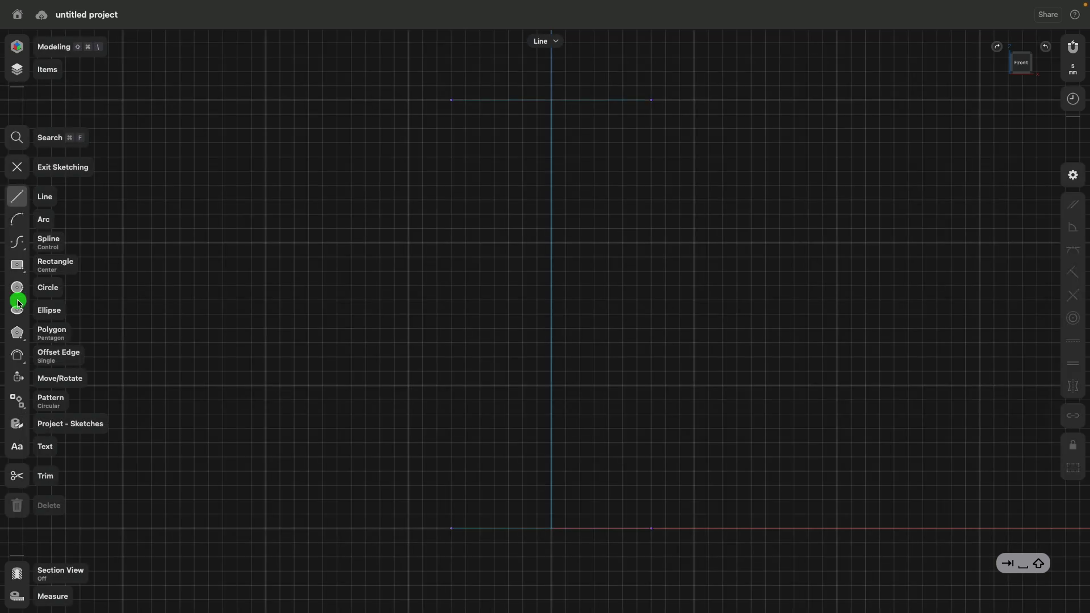
Step: On the front plane, draw a control-point spline bulging out near the top, pinching at the waist, ending at the base edge
{"action": "left_click", "coordinate": [17, 302]}
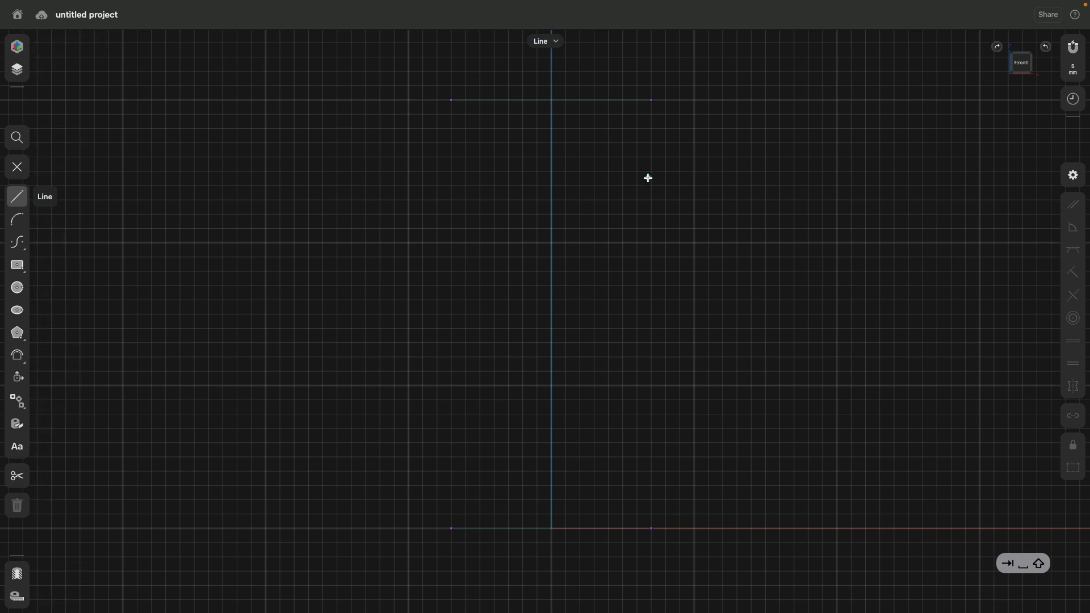
{"action": "left_click", "coordinate": [17, 242]}
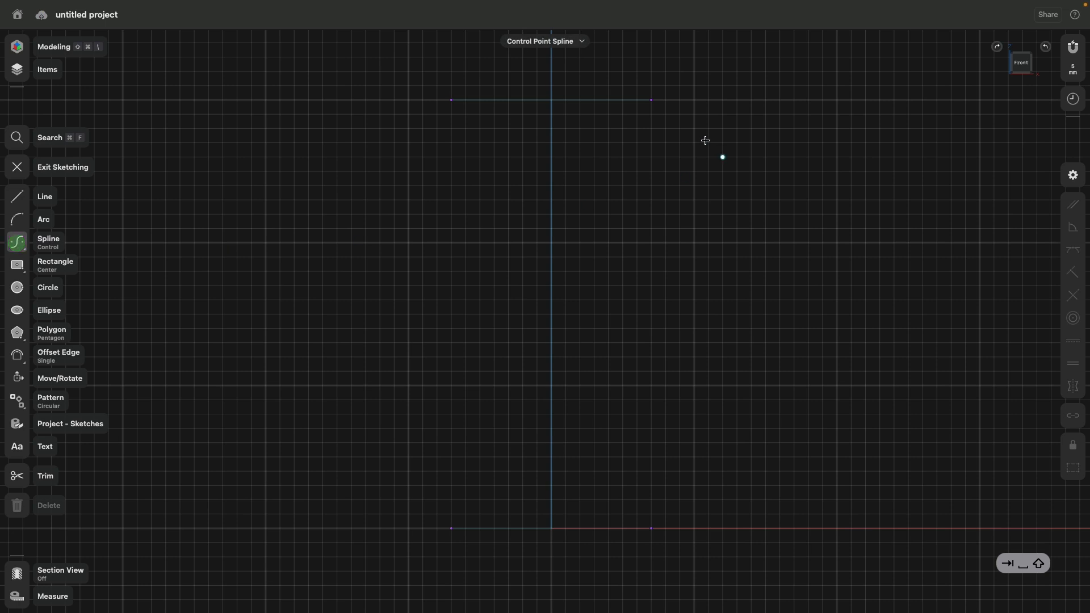
{"action": "left_click", "coordinate": [652, 100]}
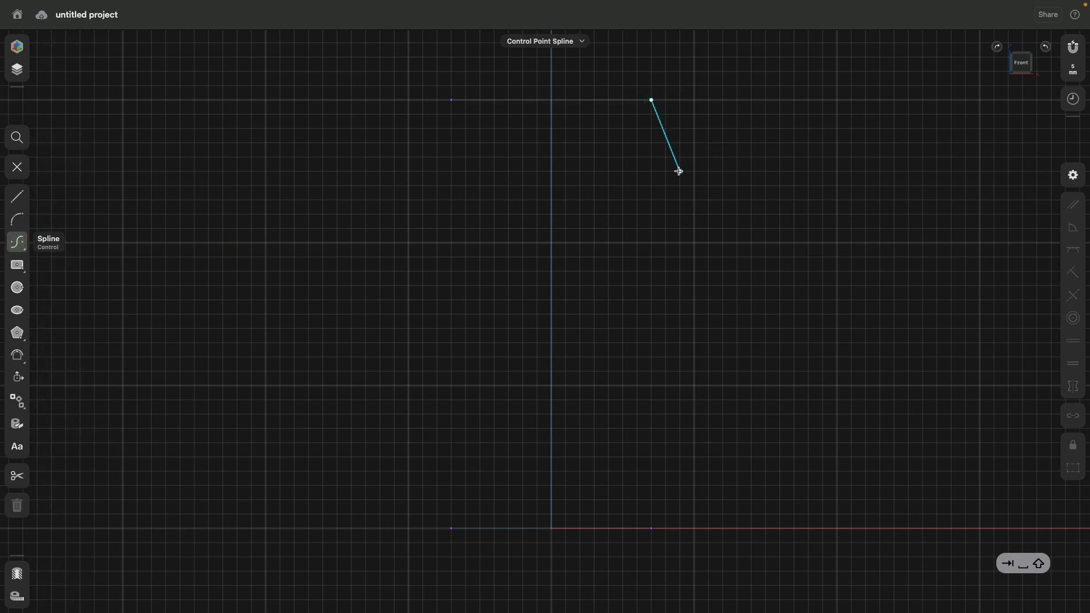
{"action": "left_click", "coordinate": [693, 170]}
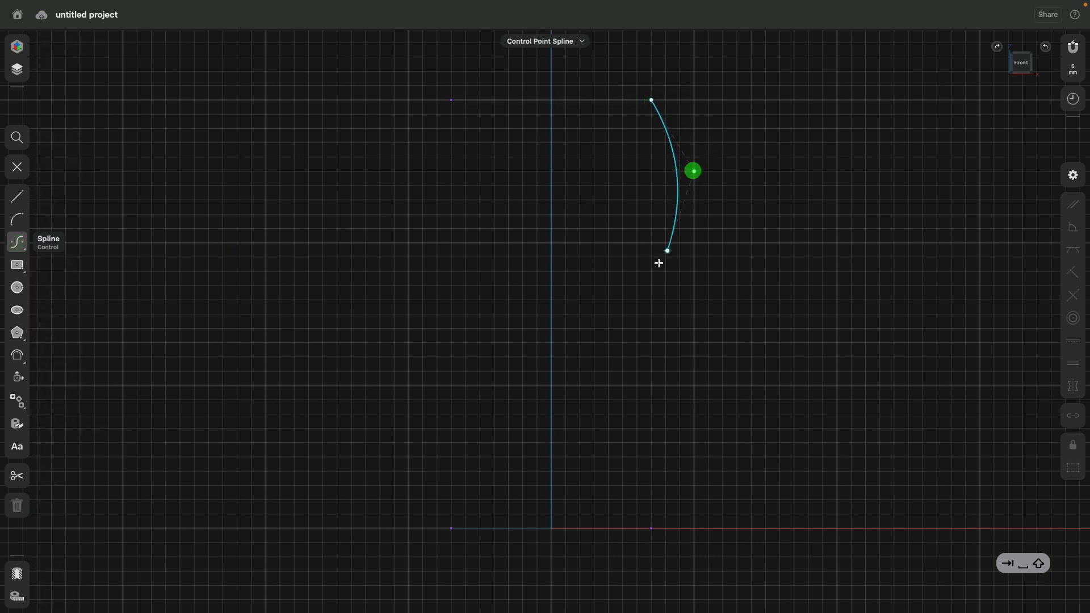
{"action": "left_click", "coordinate": [637, 256]}
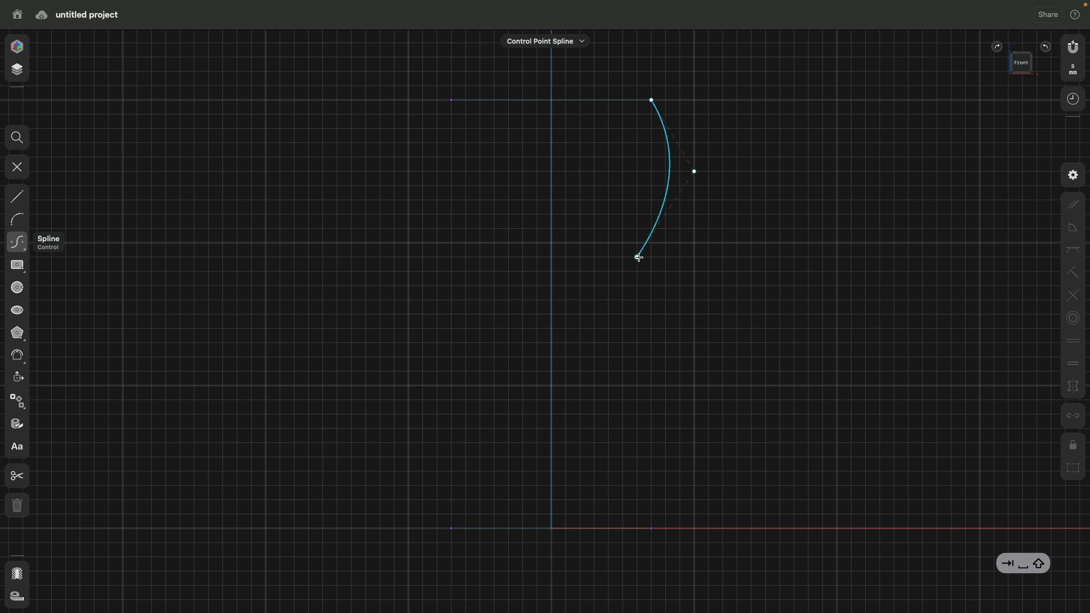
{"action": "left_click", "coordinate": [638, 284]}
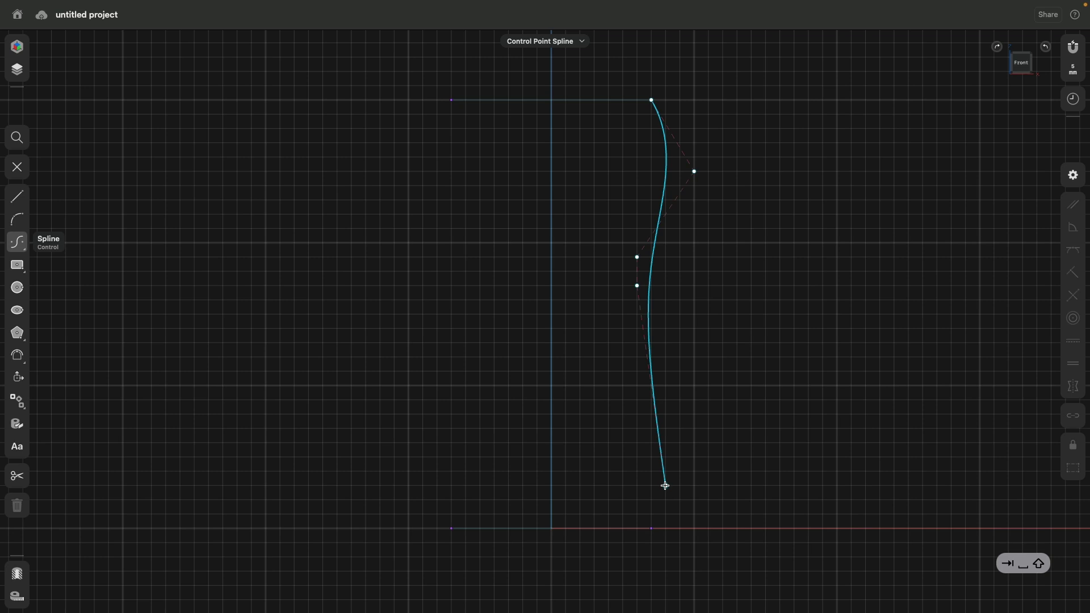
{"action": "left_click", "coordinate": [665, 485]}
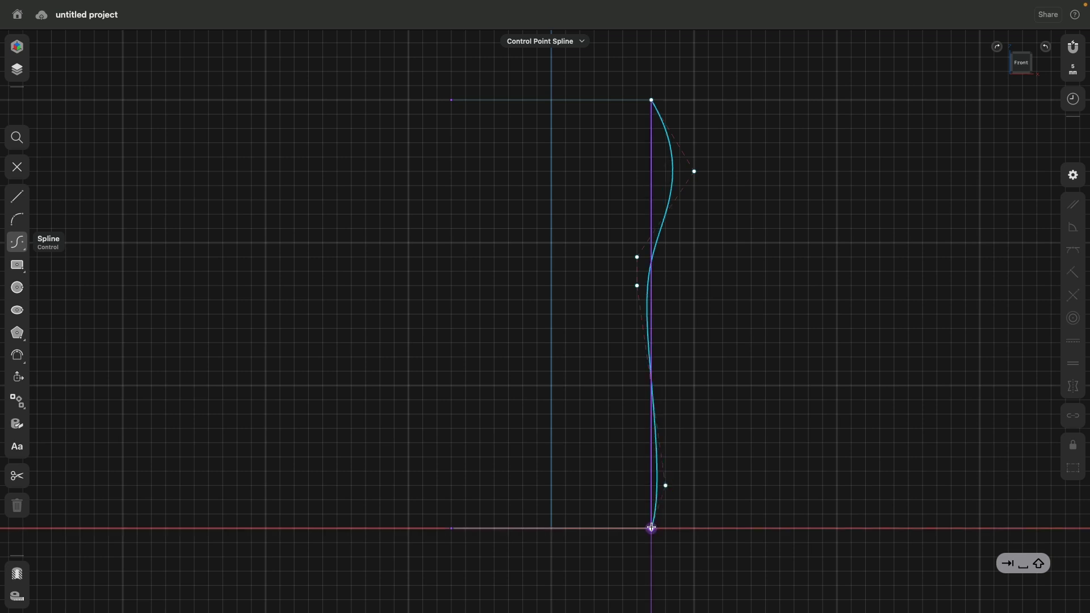
{"action": "left_click", "coordinate": [651, 527]}
{"action": "left_click", "coordinate": [708, 440]}
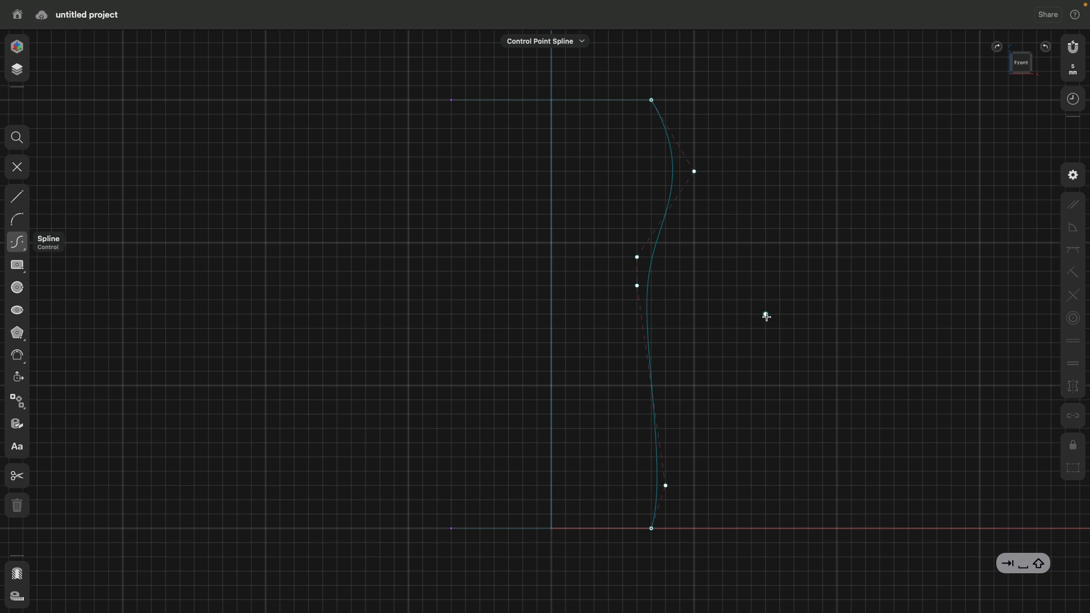
Step: Make a rotated copy of the wavy spline and shift it 15 mm left to the opposite side
{"action": "left_click", "coordinate": [19, 380]}
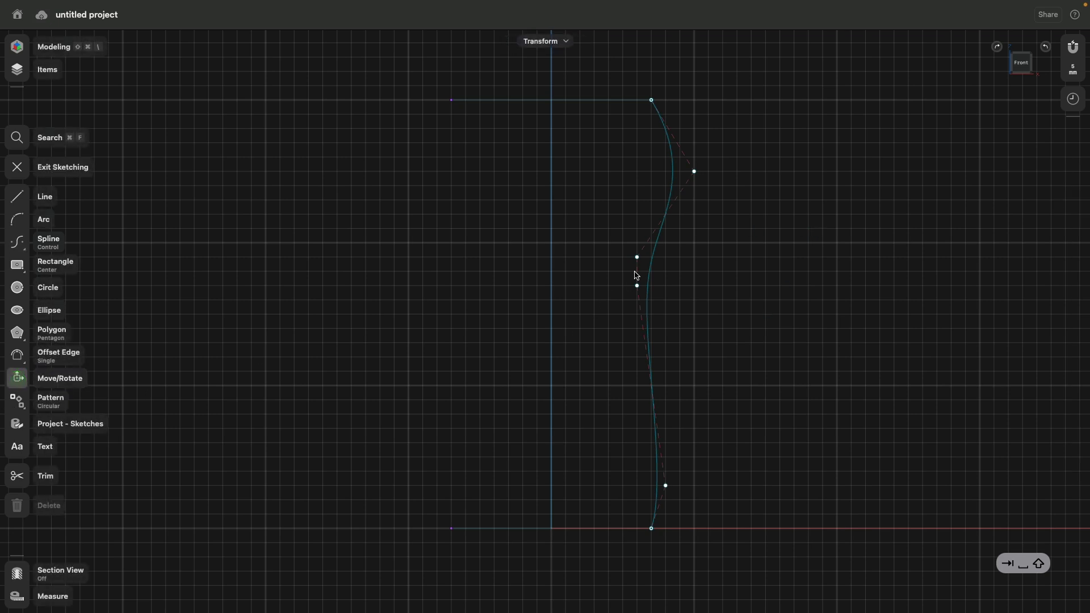
{"action": "left_click", "coordinate": [649, 272]}
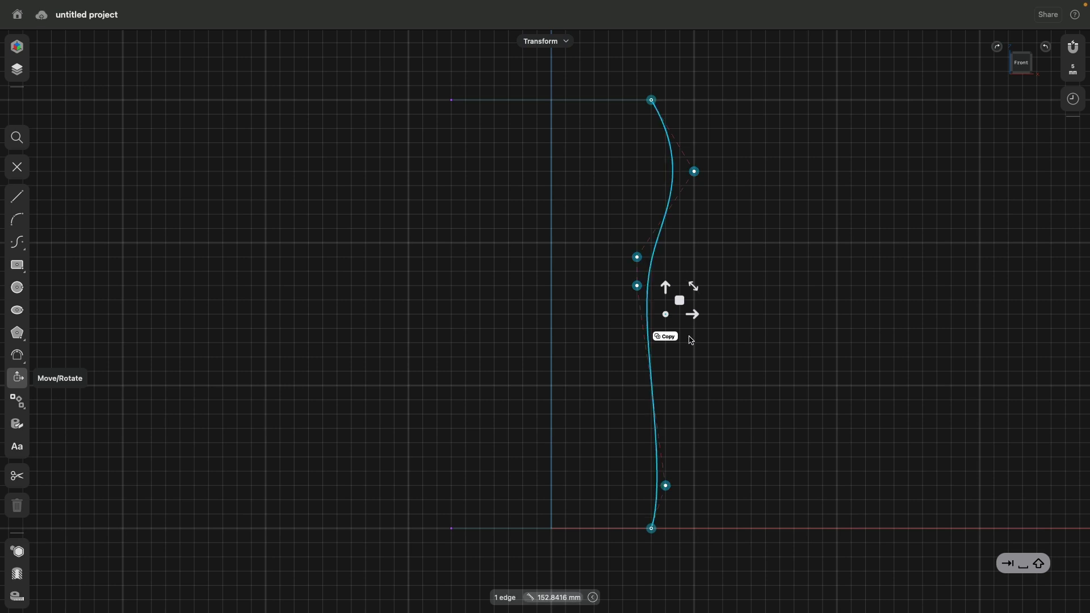
{"action": "left_click", "coordinate": [672, 338]}
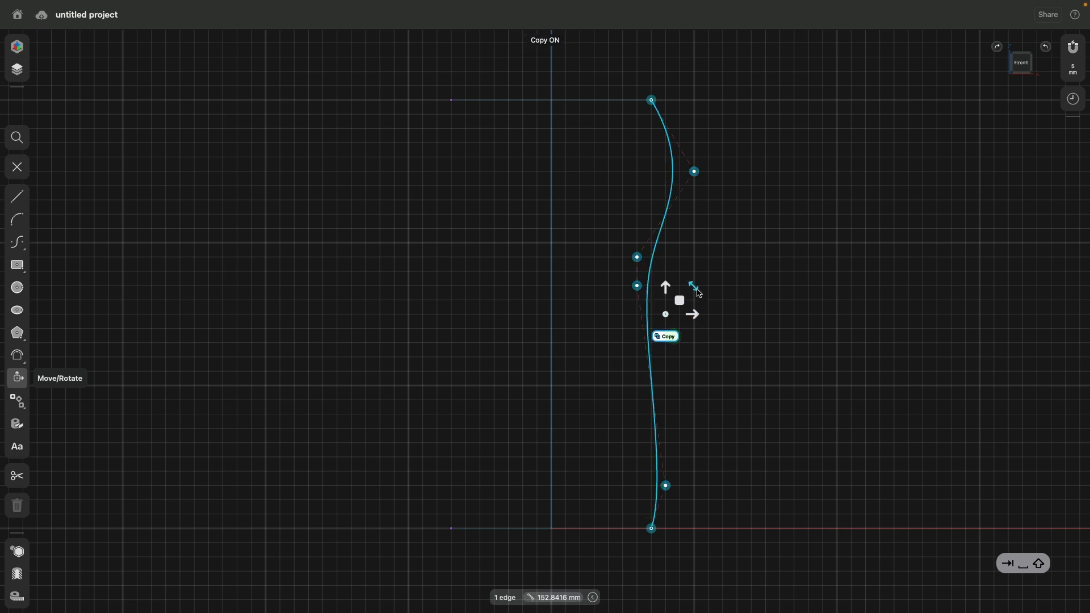
{"action": "left_click_drag", "start_coordinate": [694, 314], "coordinate": [586, 379]}
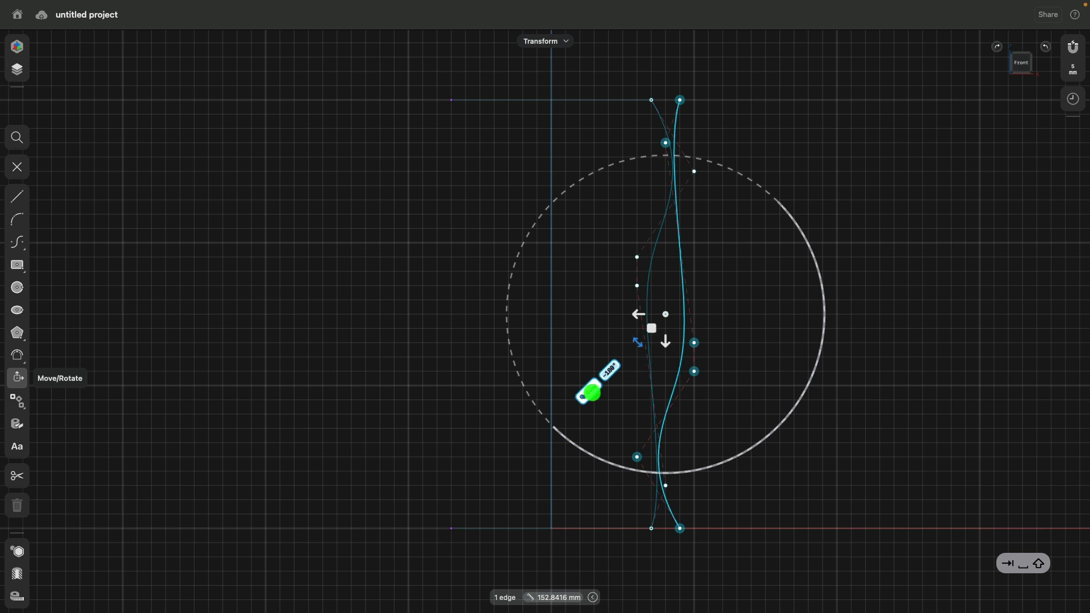
{"action": "left_click", "coordinate": [589, 391]}
{"action": "left_click_drag", "start_coordinate": [638, 314], "coordinate": [479, 139]}
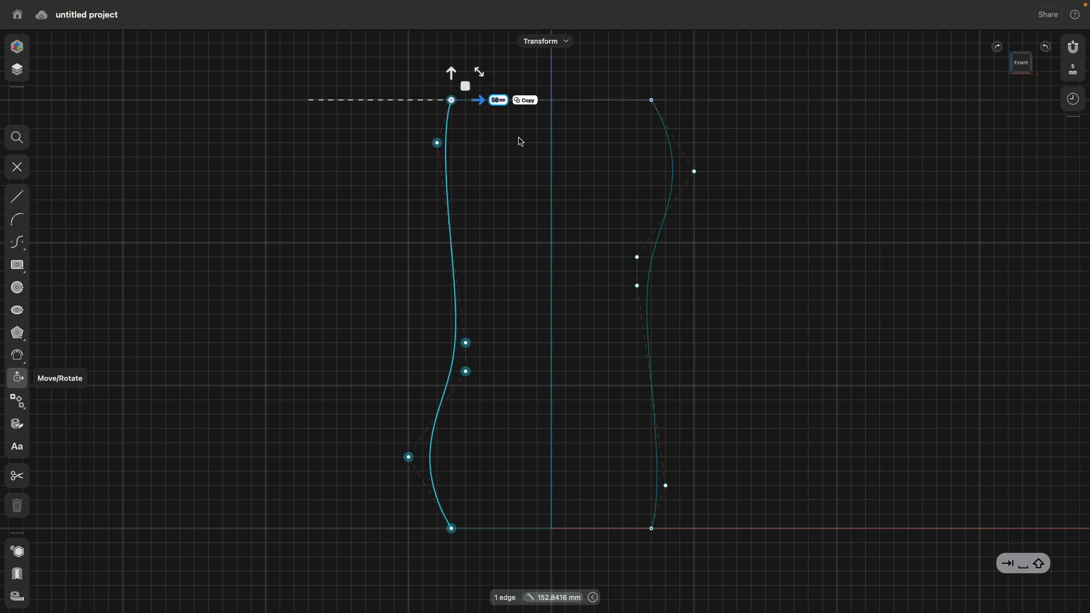
{"action": "left_click", "coordinate": [520, 141]}
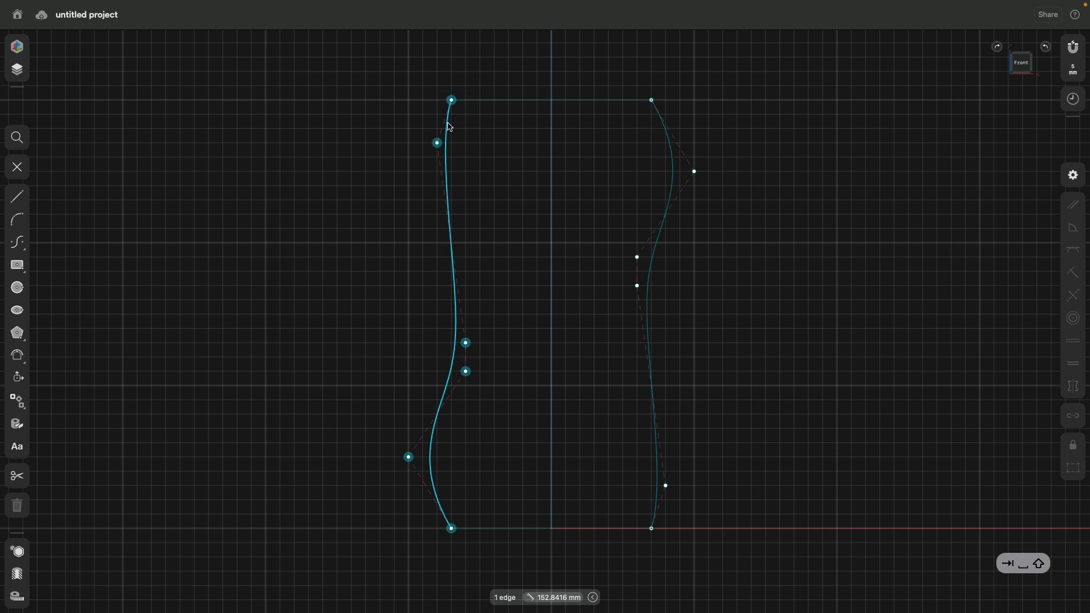
Step: Snap the left curve's top and bottom endpoints onto the top and bottom lines
{"action": "mouse_move", "coordinate": [451, 100]}
{"action": "left_mouse_down"}
{"action": "mouse_move", "coordinate": [435, 100]}
{"action": "mouse_move", "coordinate": [540, 141]}
{"action": "mouse_move", "coordinate": [472, 127]}
{"action": "mouse_move", "coordinate": [452, 100]}
{"action": "left_mouse_up"}
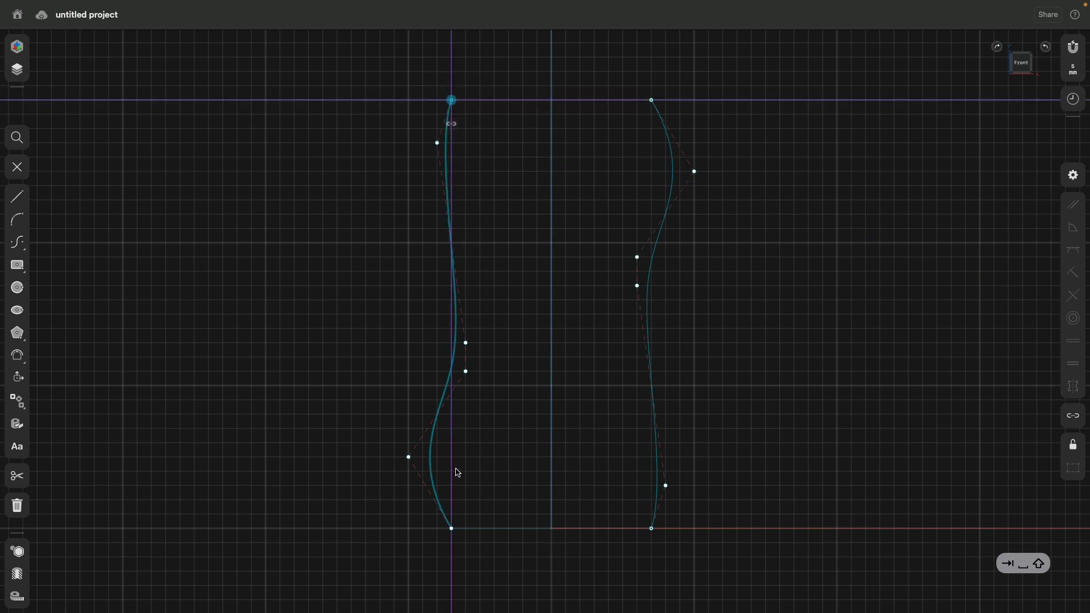
{"action": "mouse_move", "coordinate": [451, 528]}
{"action": "left_mouse_down"}
{"action": "mouse_move", "coordinate": [489, 494]}
{"action": "mouse_move", "coordinate": [403, 487]}
{"action": "mouse_move", "coordinate": [452, 555]}
{"action": "mouse_move", "coordinate": [451, 528]}
{"action": "left_mouse_up"}
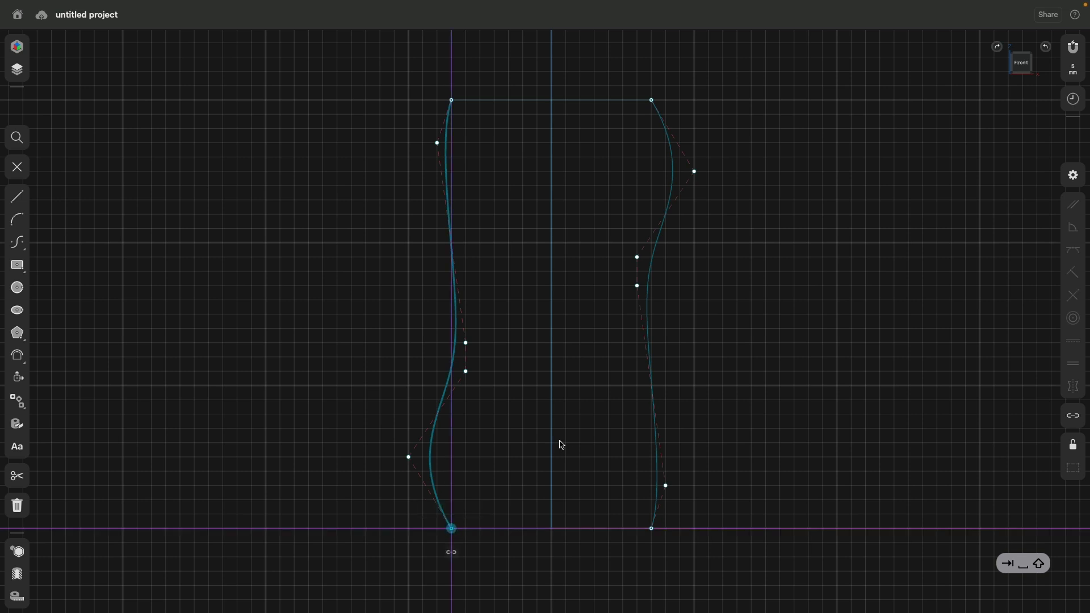
{"action": "left_click", "coordinate": [616, 388]}
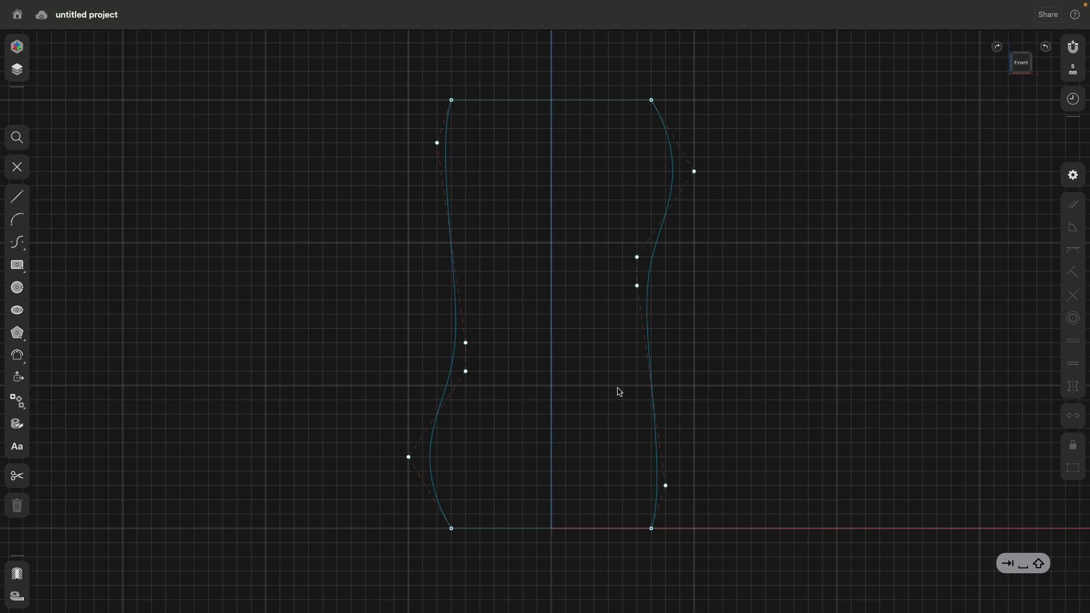
{"action": "left_click", "coordinate": [618, 390]}
Step: Exit the sketch and box-select both ellipses along with the four curved side profiles
{"action": "left_click", "coordinate": [22, 168]}
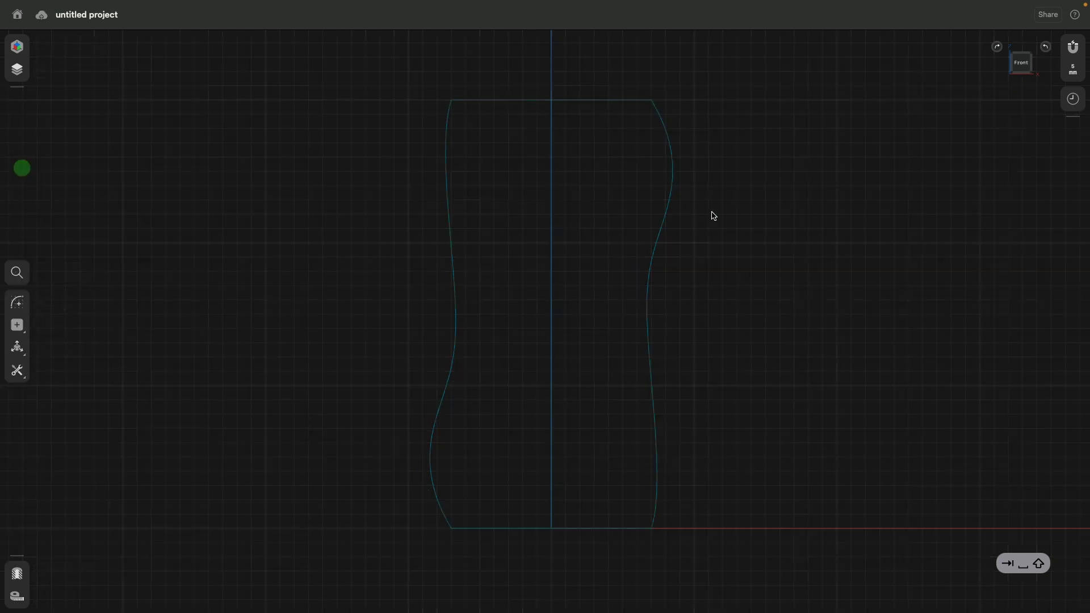
{"action": "mouse_move", "coordinate": [714, 216]}
{"action": "right_mouse_down"}
{"action": "mouse_move", "coordinate": [683, 263]}
{"action": "mouse_move", "coordinate": [730, 168]}
{"action": "mouse_move", "coordinate": [707, 198]}
{"action": "right_mouse_up"}
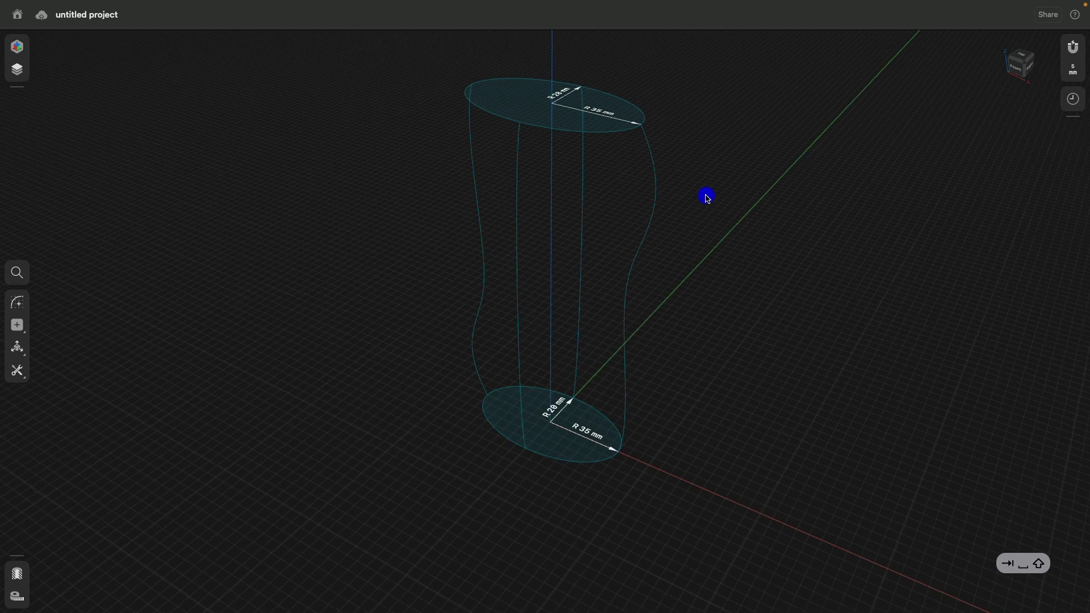
{"action": "left_click", "coordinate": [555, 436]}
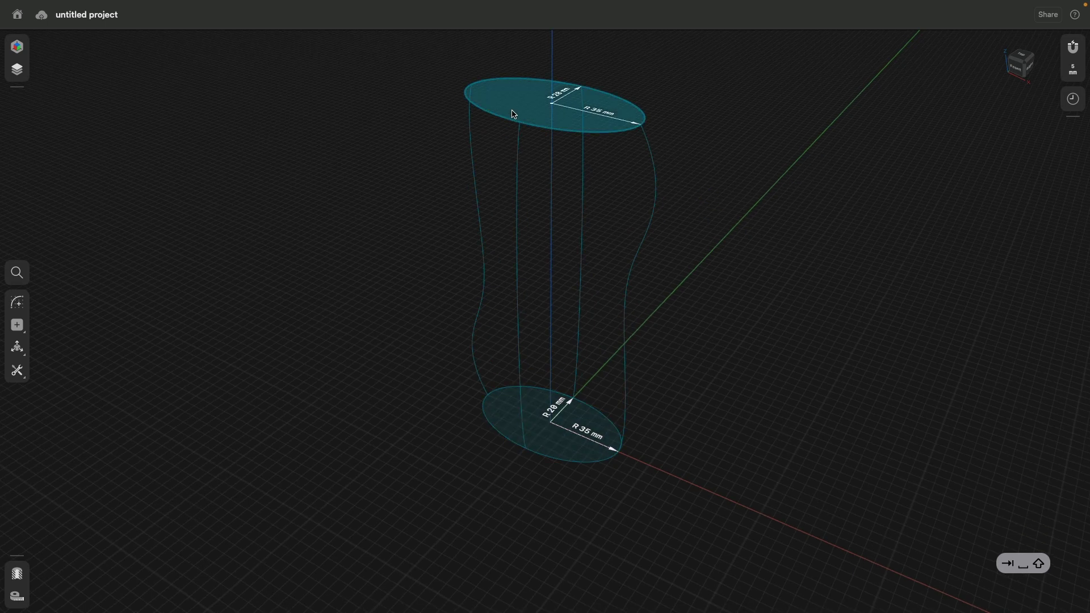
{"action": "scroll", "coordinate": [454, 272], "scroll_direction": "down", "scroll_amount": 3}
{"action": "left_click", "coordinate": [388, 154]}
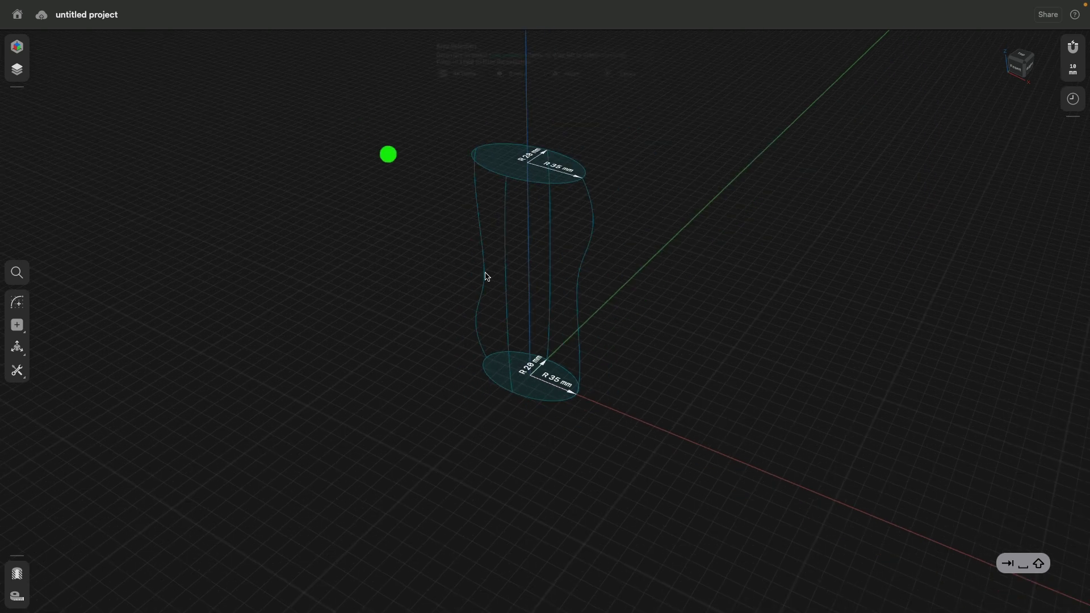
{"action": "left_click_drag", "start_coordinate": [364, 122], "coordinate": [716, 479]}
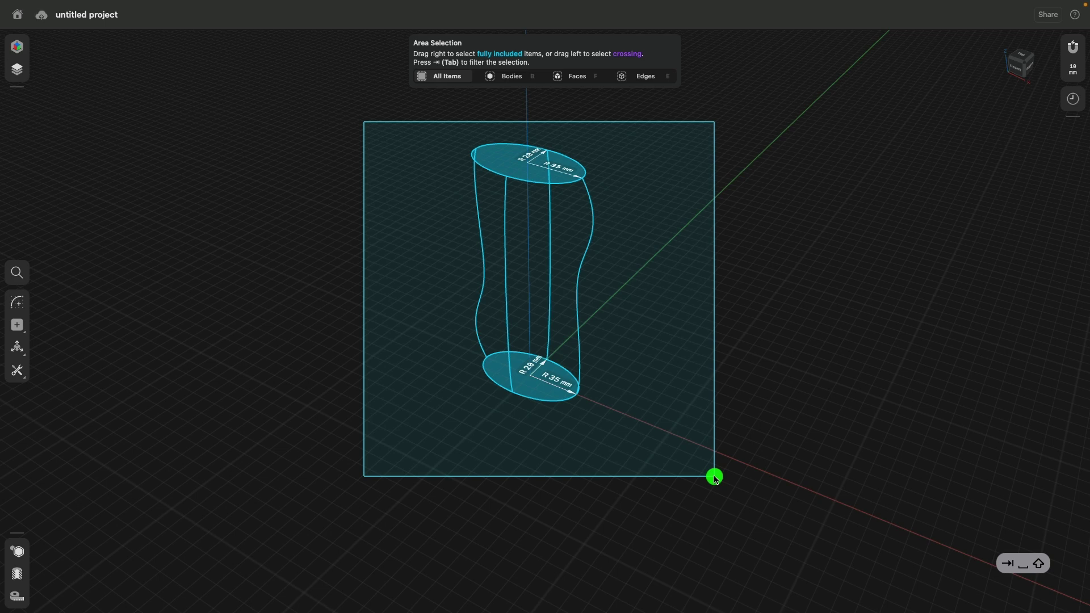
Step: Loft a solid body between the two ellipses, guided by the side curves, and inspect it from the front
{"action": "left_click_drag", "start_coordinate": [715, 478], "coordinate": [715, 479]}
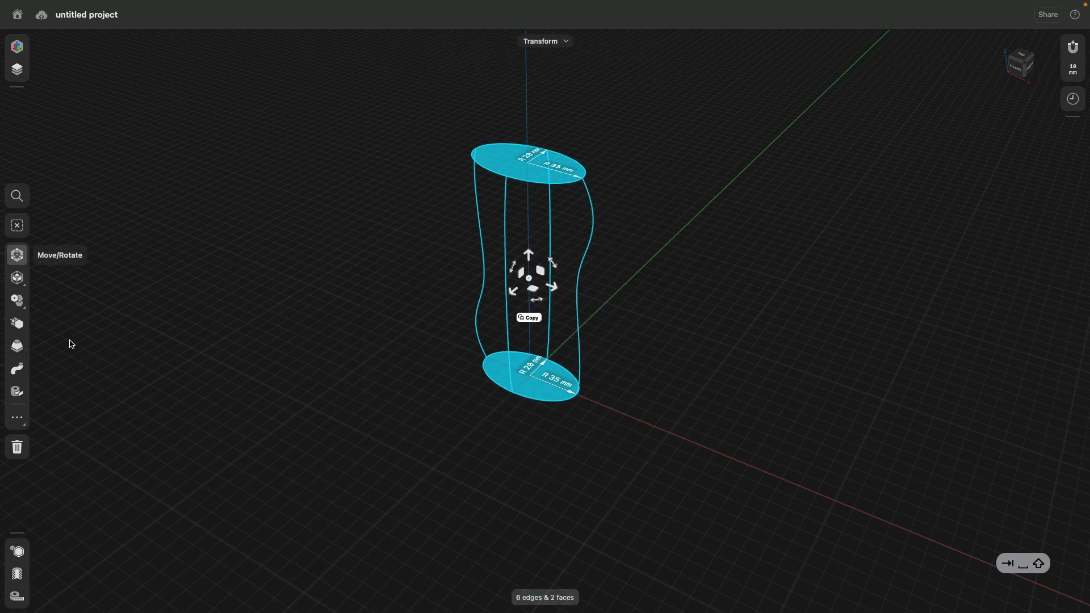
{"action": "left_click", "coordinate": [17, 347]}
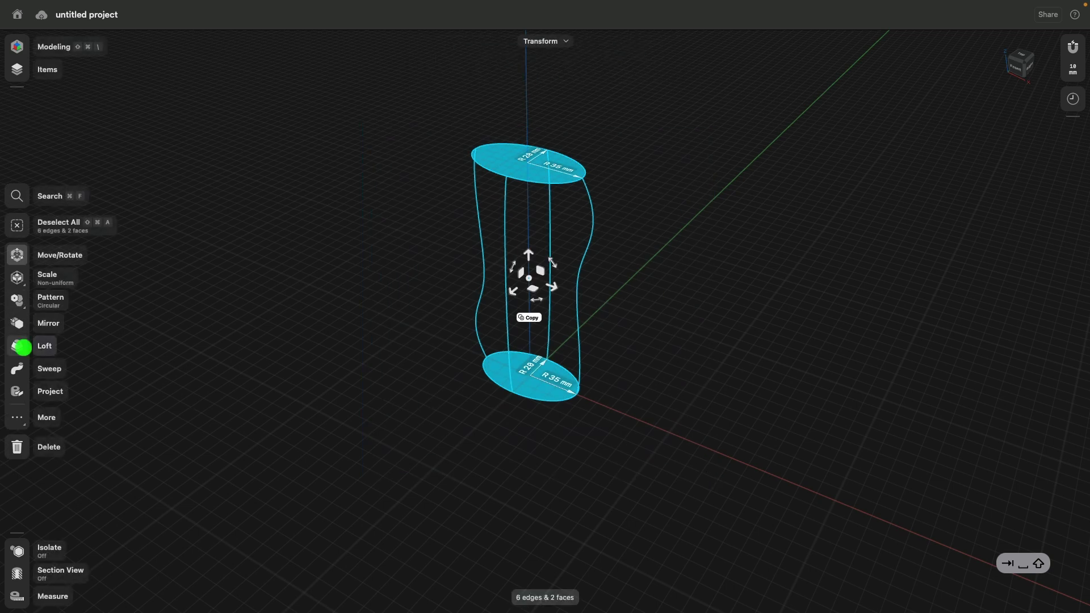
{"action": "left_click", "coordinate": [349, 339]}
{"action": "right_click_drag", "start_coordinate": [358, 334], "coordinate": [382, 306]}
{"action": "left_click", "coordinate": [1022, 62]}
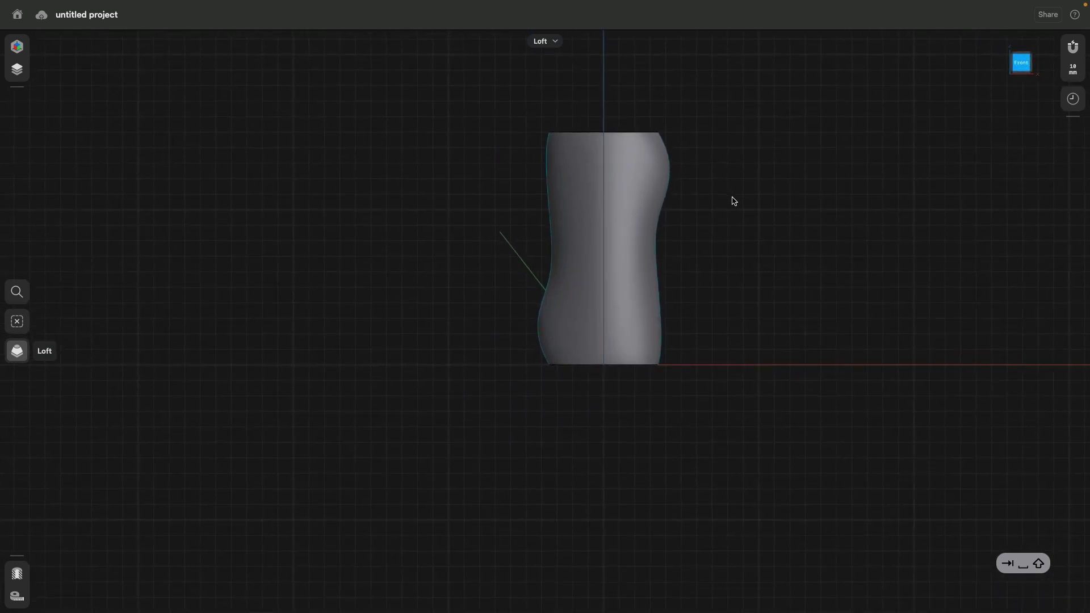
{"action": "right_click_drag", "start_coordinate": [734, 201], "coordinate": [687, 214]}
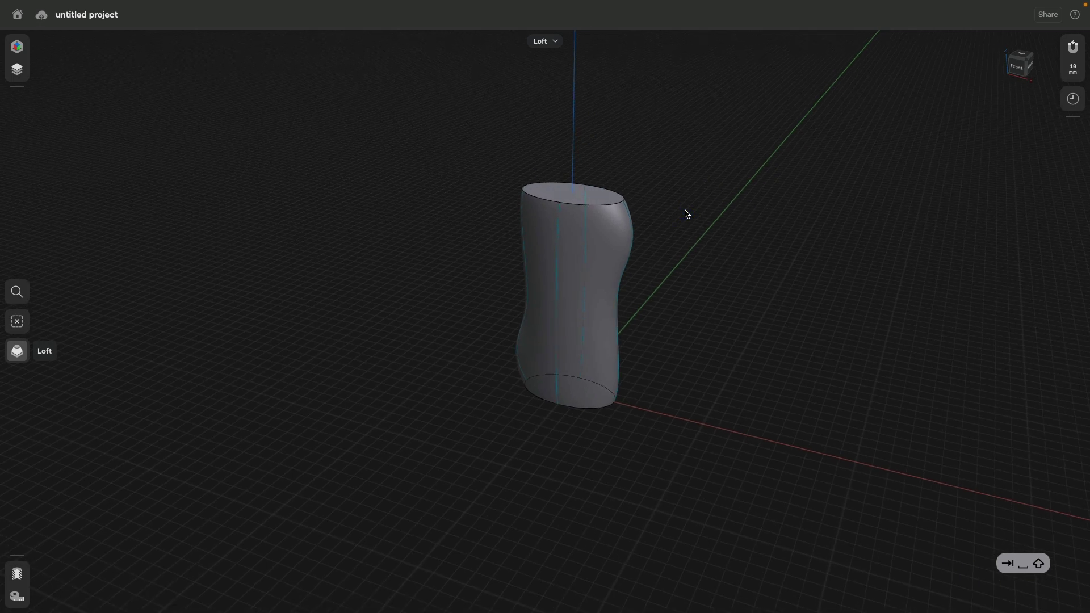
Step: Extrude the bottle's top face upward as a New Body with an 18° draft taper
{"action": "left_click", "coordinate": [601, 199]}
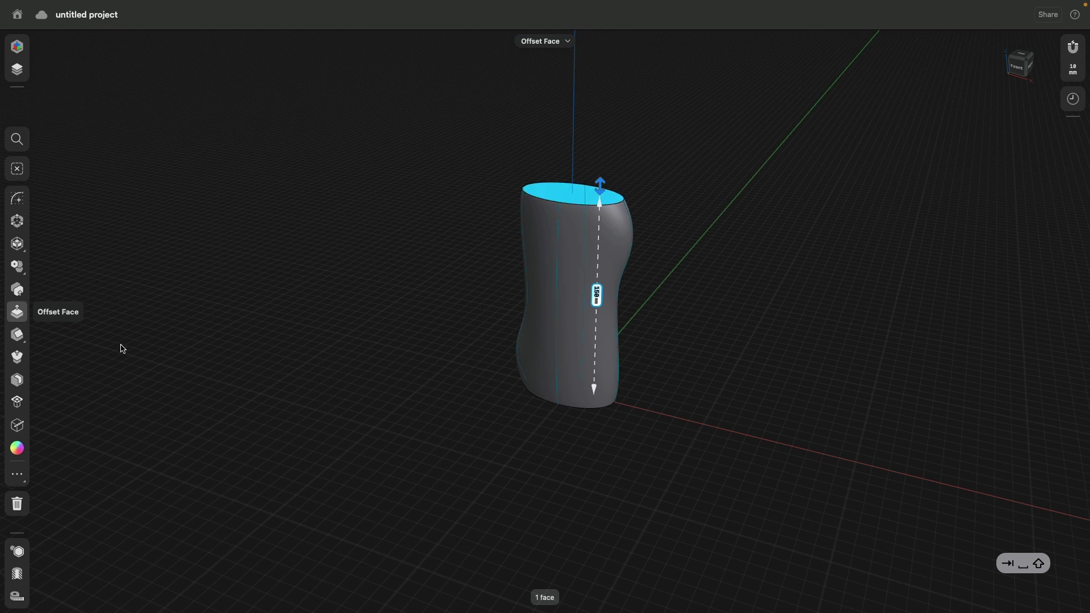
{"action": "left_click", "coordinate": [18, 358]}
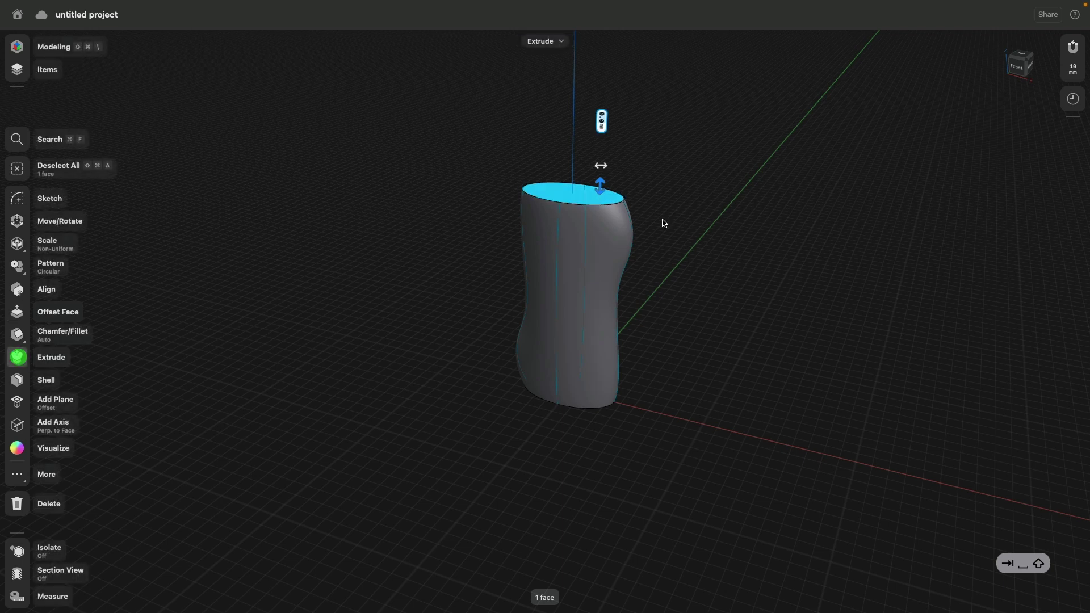
{"action": "left_click_drag", "start_coordinate": [601, 176], "coordinate": [640, 153]}
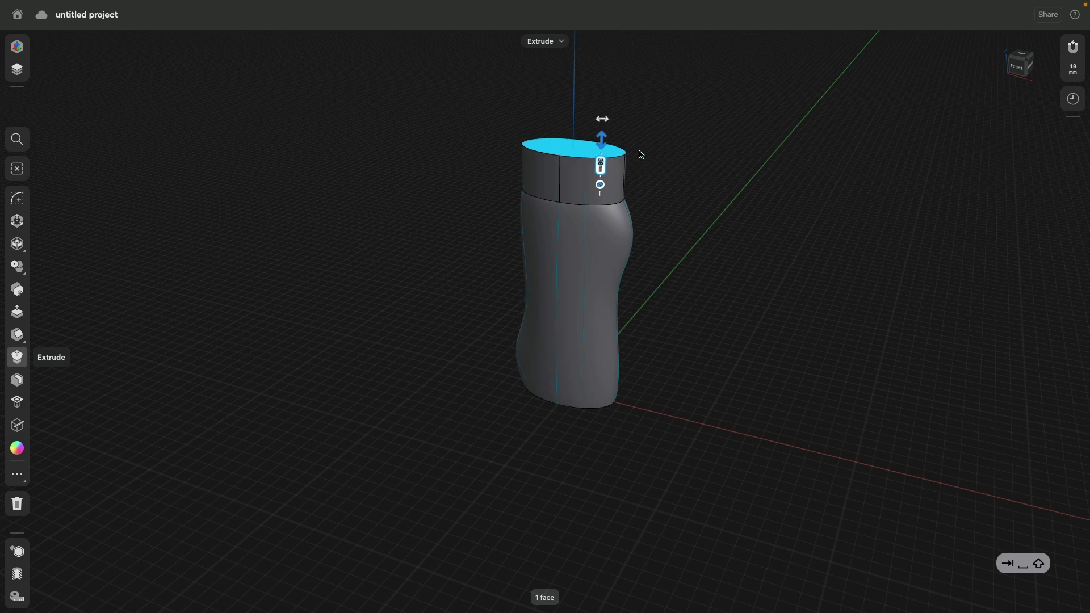
{"action": "left_click", "coordinate": [602, 185]}
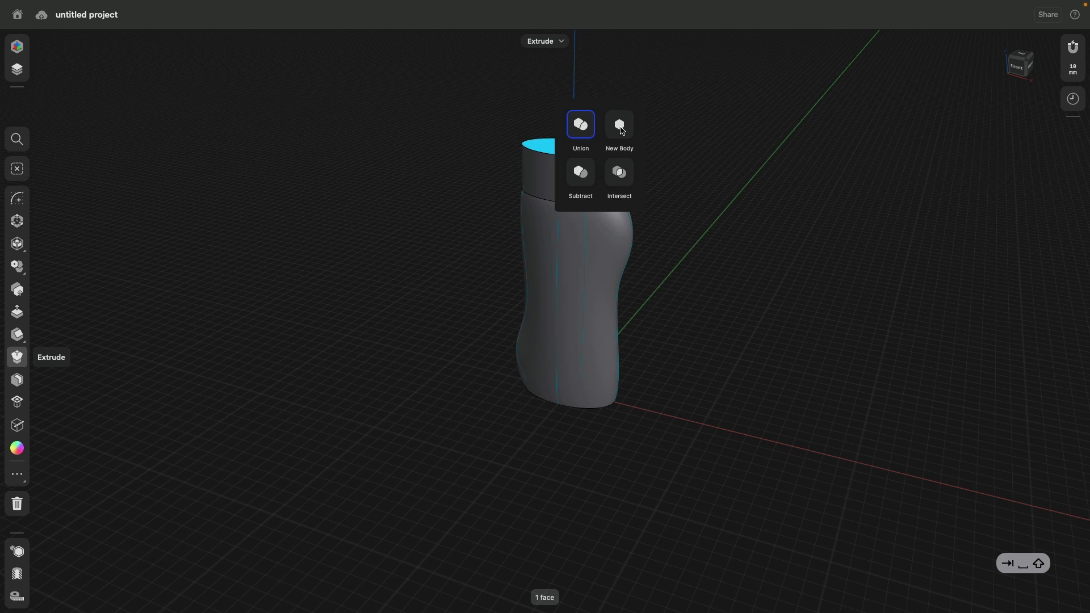
{"action": "left_click", "coordinate": [621, 127]}
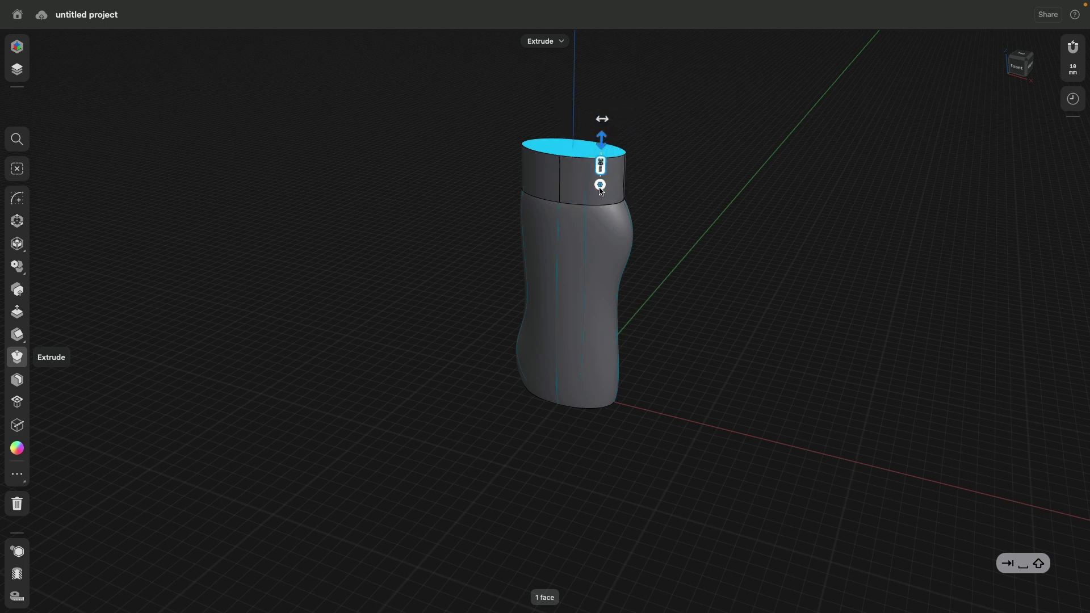
{"action": "left_click_drag", "start_coordinate": [602, 119], "coordinate": [599, 124]}
{"action": "right_click_drag", "start_coordinate": [719, 163], "coordinate": [647, 119]}
{"action": "scroll", "coordinate": [620, 107], "scroll_direction": "up", "scroll_amount": 5}
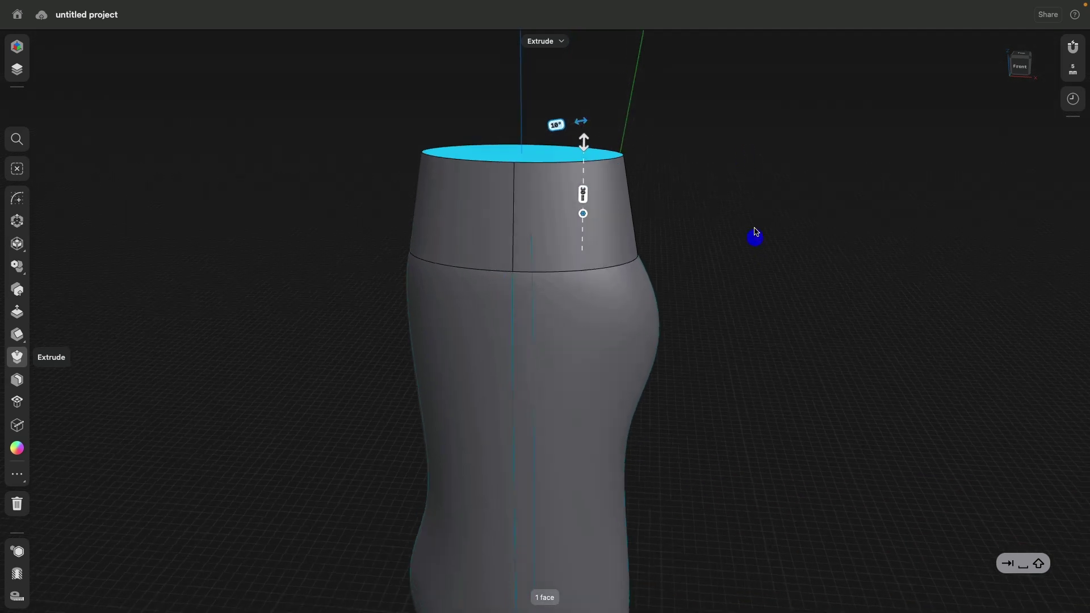
{"action": "right_click_drag", "start_coordinate": [755, 236], "coordinate": [699, 232]}
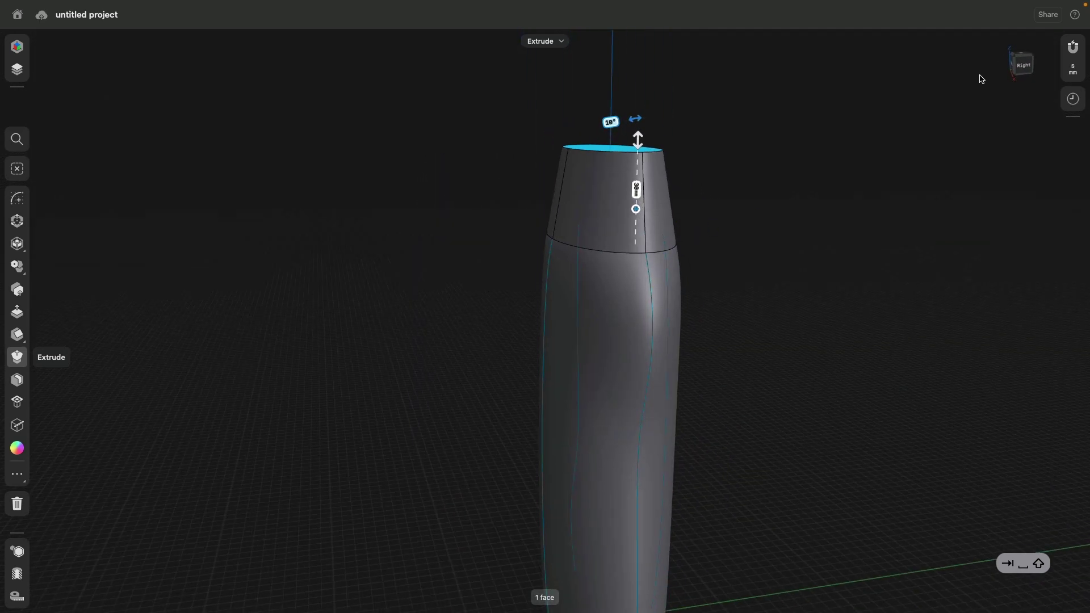
Step: Check the tapered neck from the Right and Front views, then commit the extrusion
{"action": "left_click", "coordinate": [1023, 65]}
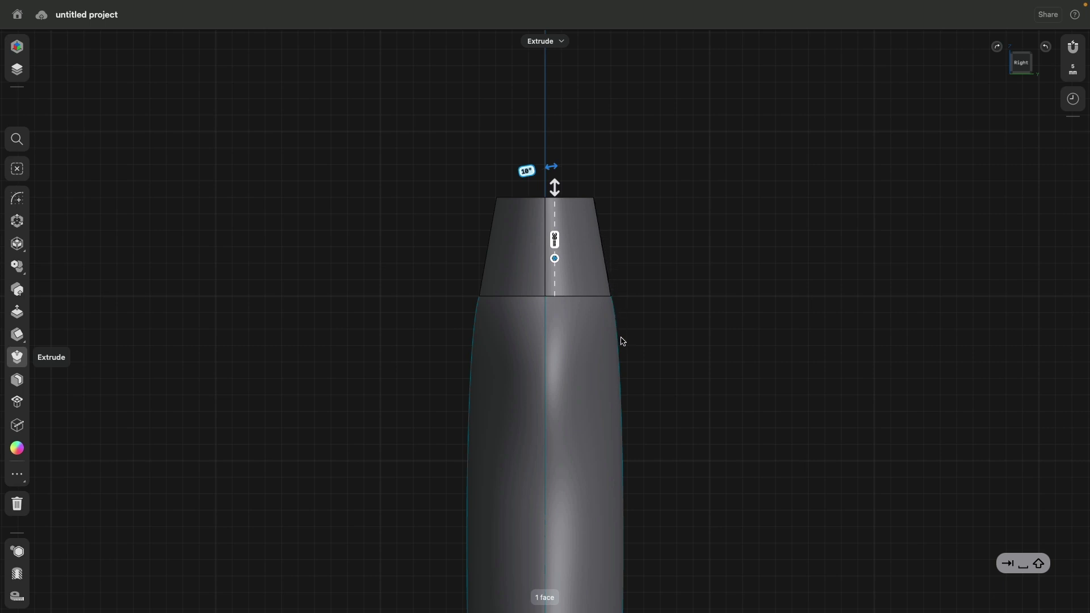
{"action": "left_click", "coordinate": [1012, 67]}
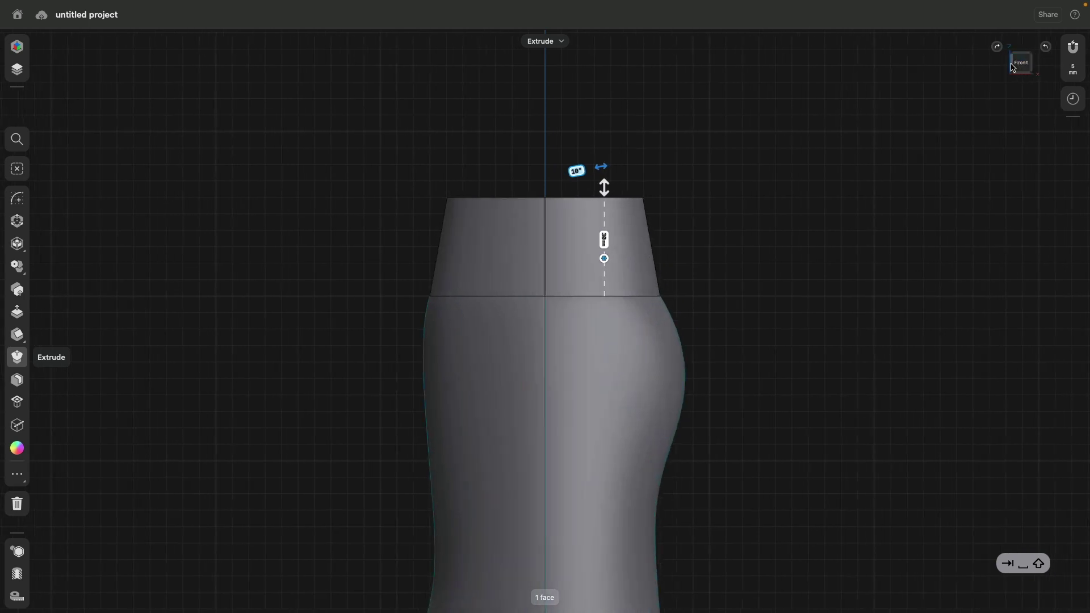
{"action": "middle_click_drag", "start_coordinate": [783, 239], "coordinate": [888, 130]}
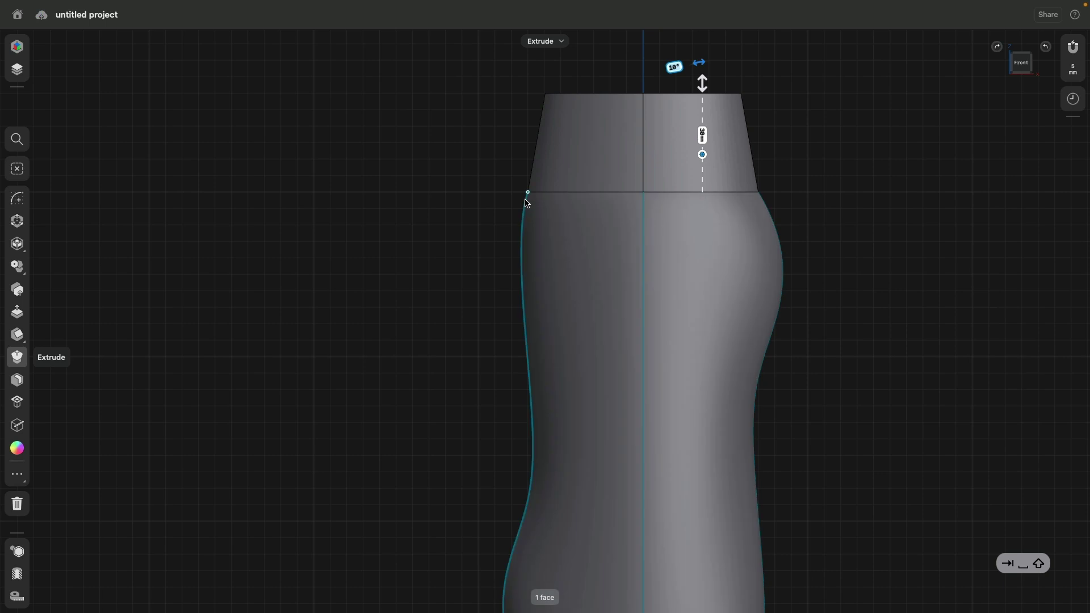
{"action": "left_click", "coordinate": [776, 212]}
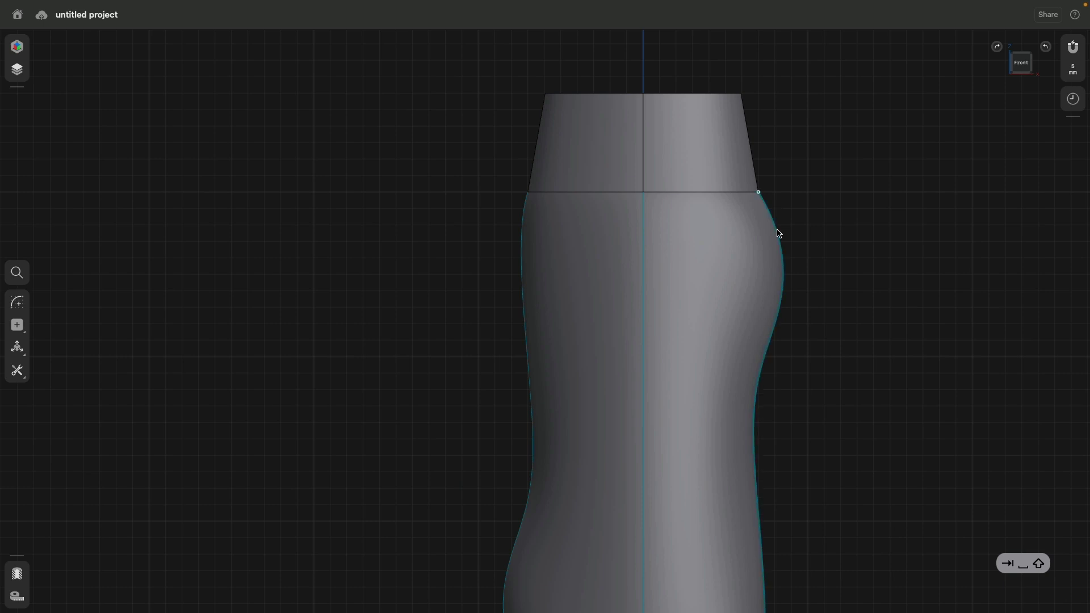
Step: Pull a control handle on the right side curve inward to reshape it
{"action": "left_click", "coordinate": [779, 233]}
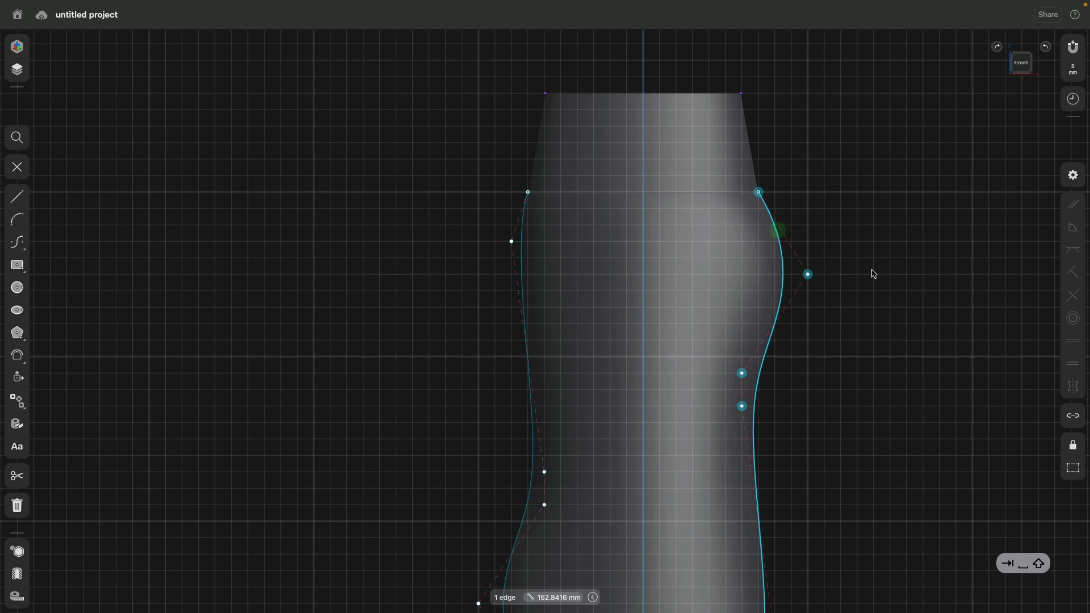
{"action": "mouse_move", "coordinate": [871, 273]}
{"action": "middle_mouse_down"}
{"action": "mouse_move", "coordinate": [792, 204]}
{"action": "mouse_move", "coordinate": [803, 253]}
{"action": "middle_mouse_up"}
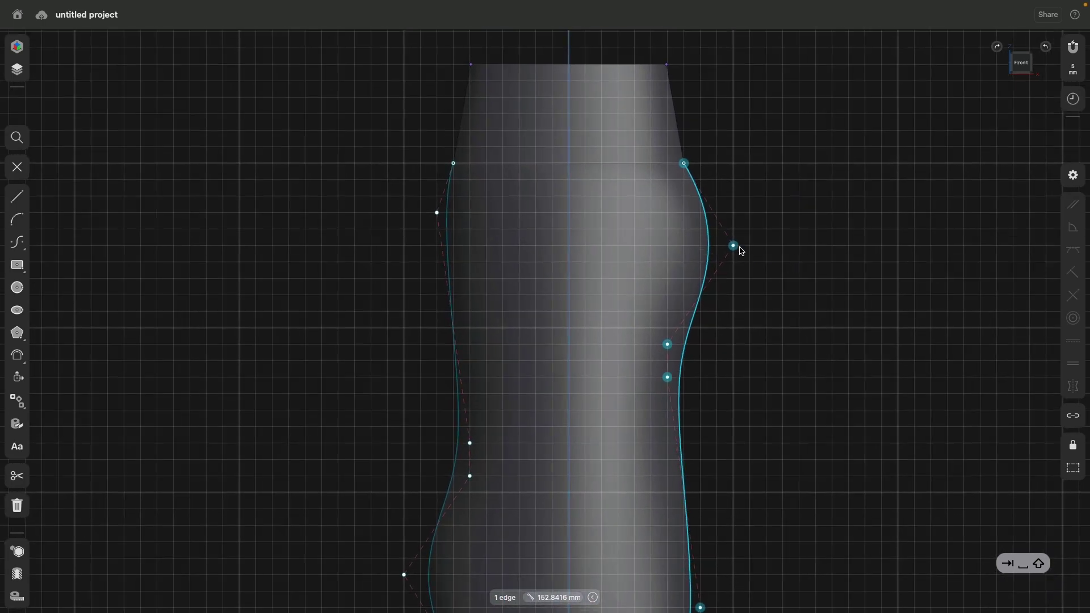
{"action": "mouse_move", "coordinate": [734, 246]}
{"action": "left_mouse_down"}
{"action": "mouse_move", "coordinate": [701, 243]}
{"action": "mouse_move", "coordinate": [721, 246]}
{"action": "mouse_move", "coordinate": [718, 227]}
{"action": "mouse_move", "coordinate": [708, 229]}
{"action": "mouse_move", "coordinate": [715, 246]}
{"action": "left_mouse_up"}
{"action": "left_click", "coordinate": [793, 241]}
Step: Nudge the left profile's lower control points outward to reshape that side
{"action": "scroll", "coordinate": [784, 391], "scroll_direction": "down", "scroll_amount": 2}
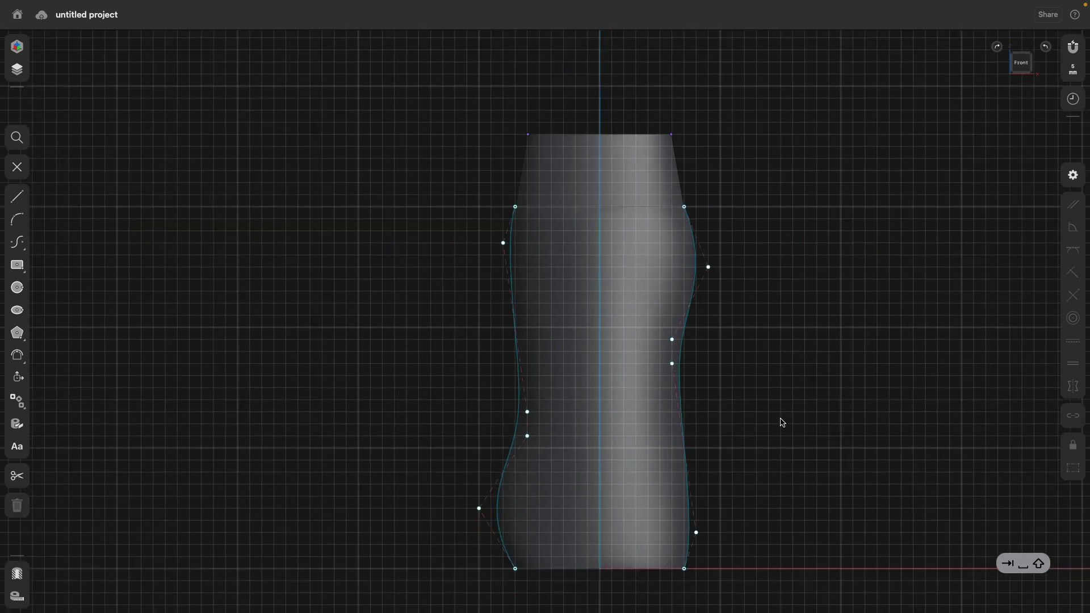
{"action": "scroll", "coordinate": [782, 423], "scroll_direction": "down", "scroll_amount": 3}
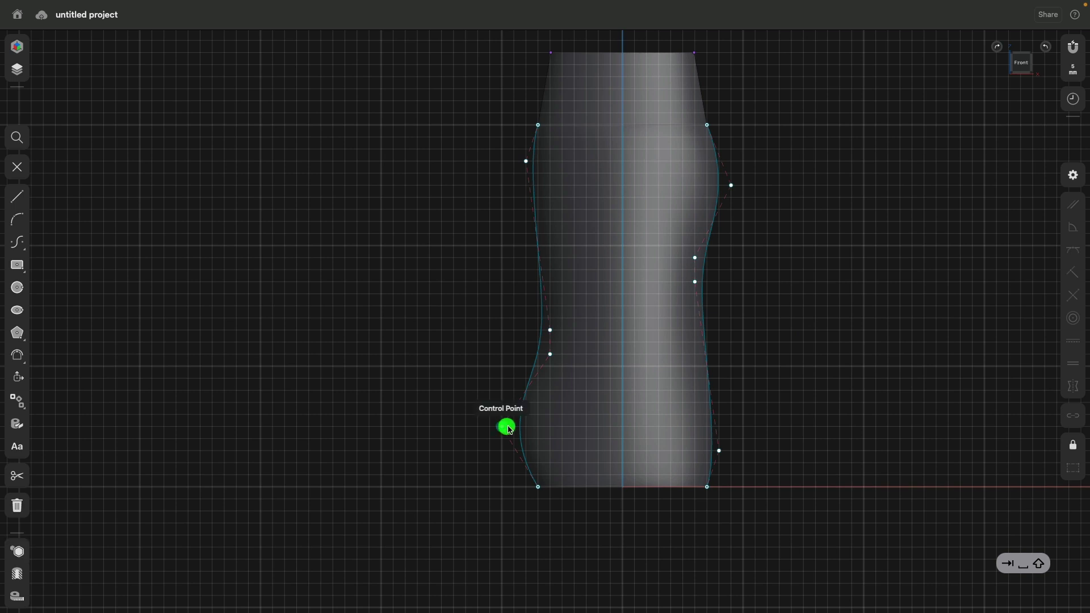
{"action": "left_click_drag", "start_coordinate": [510, 429], "coordinate": [517, 429]}
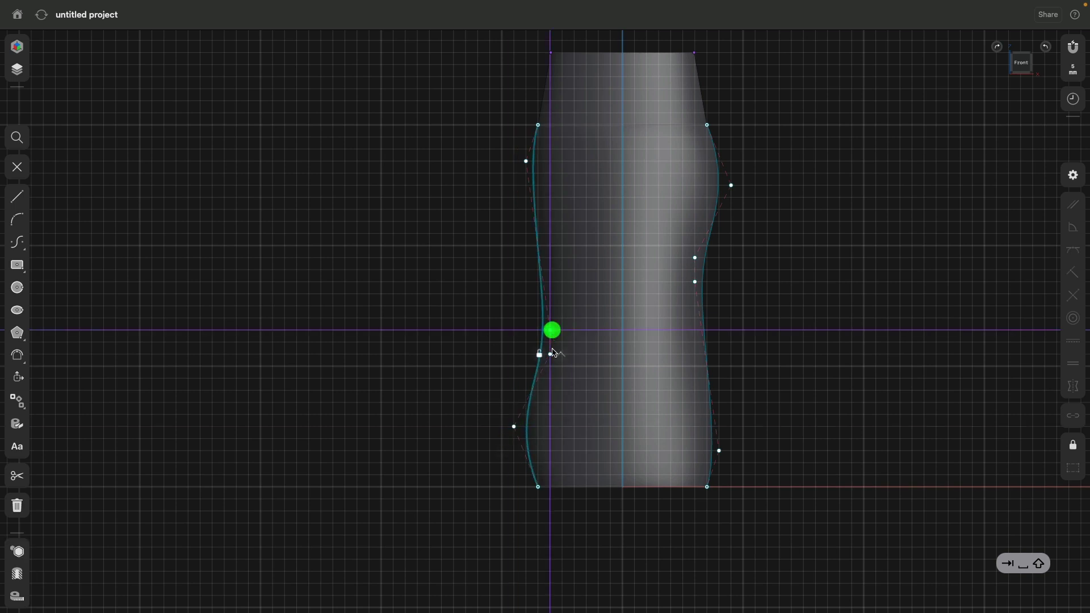
{"action": "left_click_drag", "start_coordinate": [554, 353], "coordinate": [564, 352]}
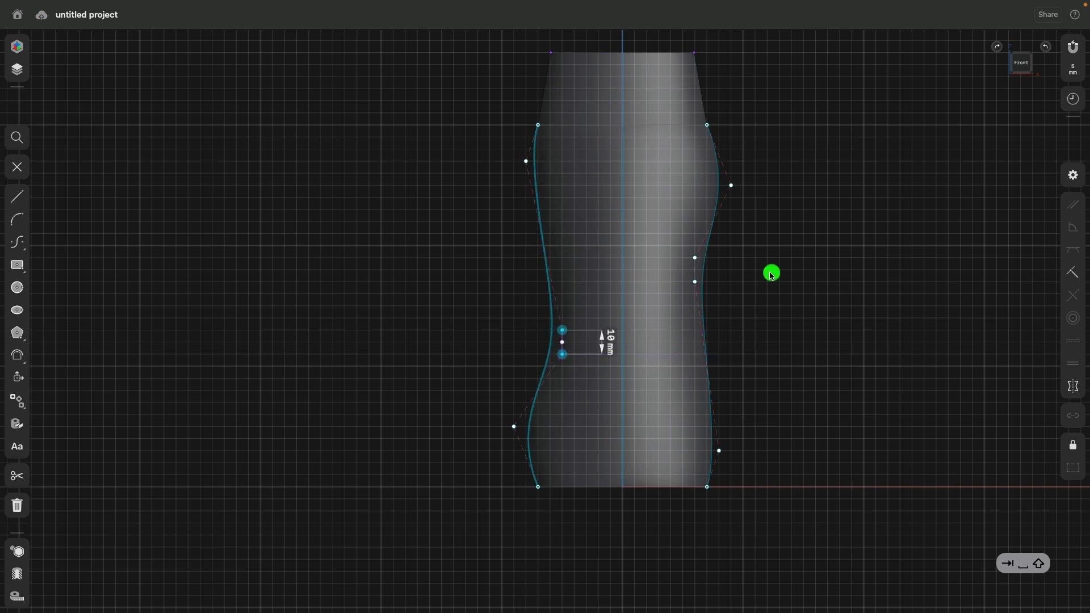
Step: Select the right-side profile points and move them inward together
{"action": "left_click", "coordinate": [772, 275]}
{"action": "left_click", "coordinate": [695, 258]}
{"action": "left_click", "coordinate": [695, 281]}
{"action": "left_click_drag", "start_coordinate": [694, 282], "coordinate": [684, 282]}
{"action": "left_click", "coordinate": [776, 256]}
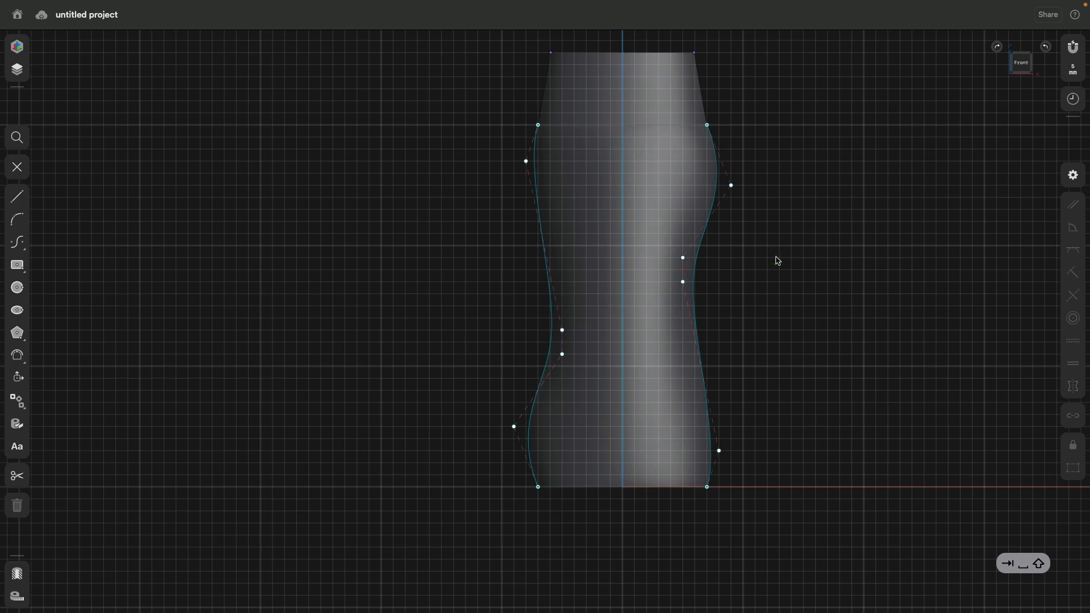
Step: Exit the sketch so the narrowed bottle body remains as a solid
{"action": "right_click_drag", "start_coordinate": [469, 246], "coordinate": [540, 300]}
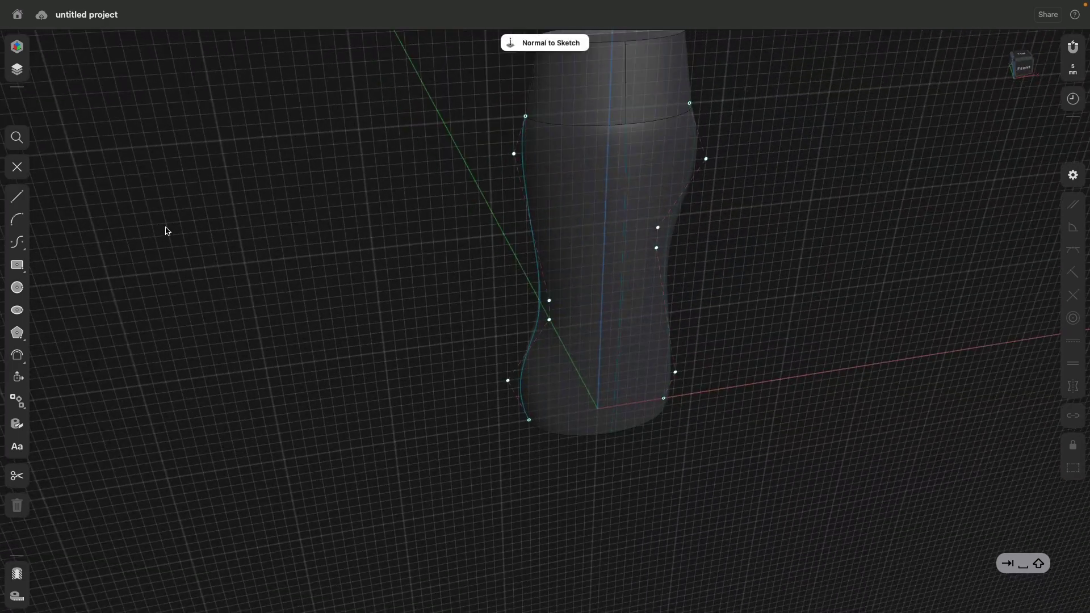
{"action": "left_click", "coordinate": [17, 166]}
{"action": "right_click_drag", "start_coordinate": [416, 293], "coordinate": [506, 272]}
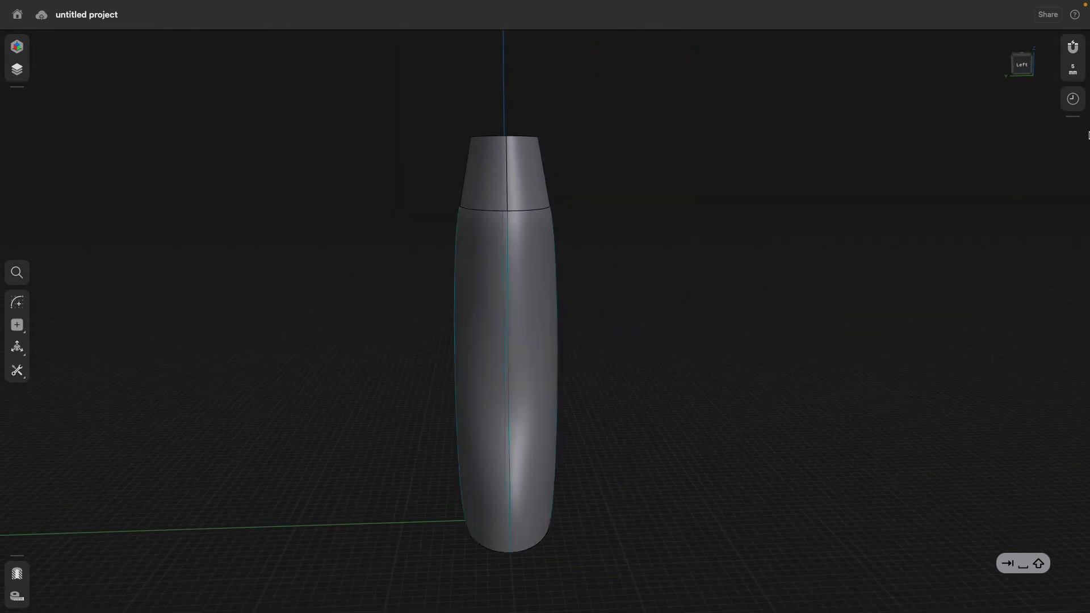
{"action": "left_click", "coordinate": [1072, 101]}
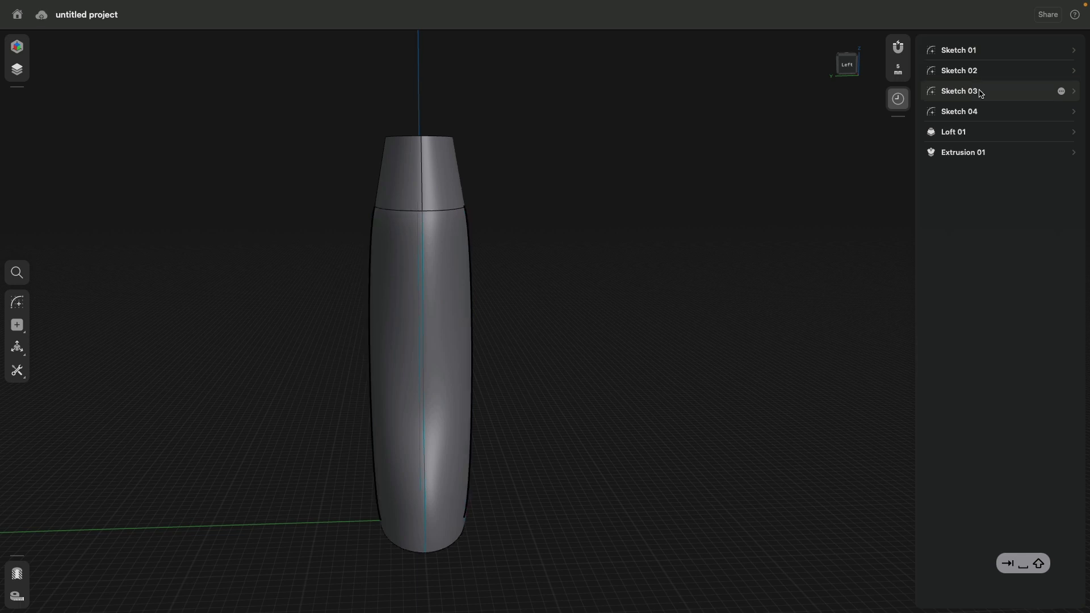
{"action": "left_click", "coordinate": [897, 102]}
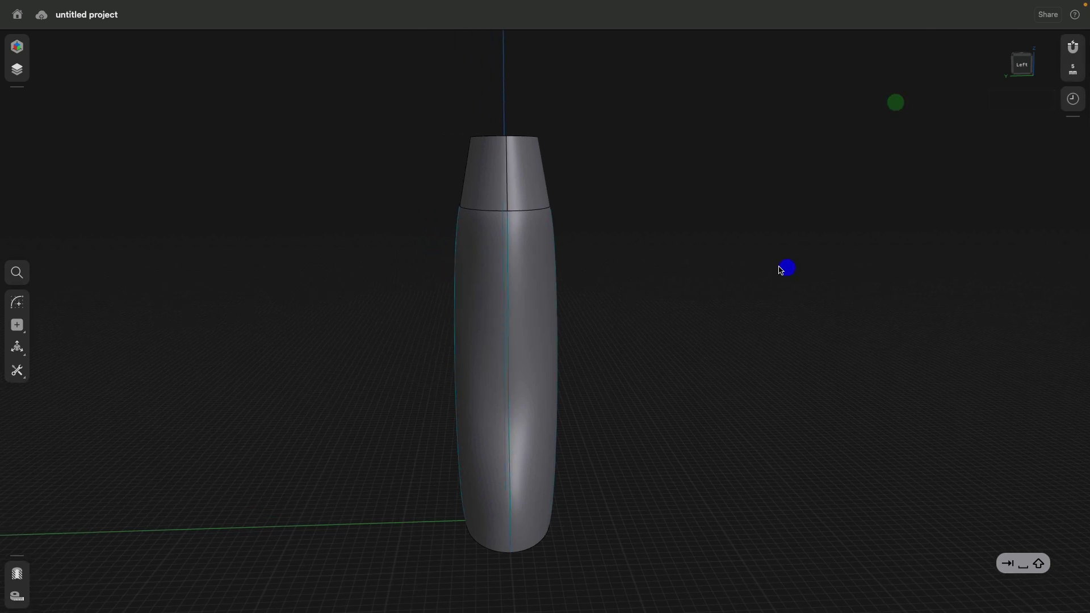
{"action": "right_click_drag", "start_coordinate": [783, 267], "coordinate": [958, 103]}
{"action": "left_click", "coordinate": [1020, 64]}
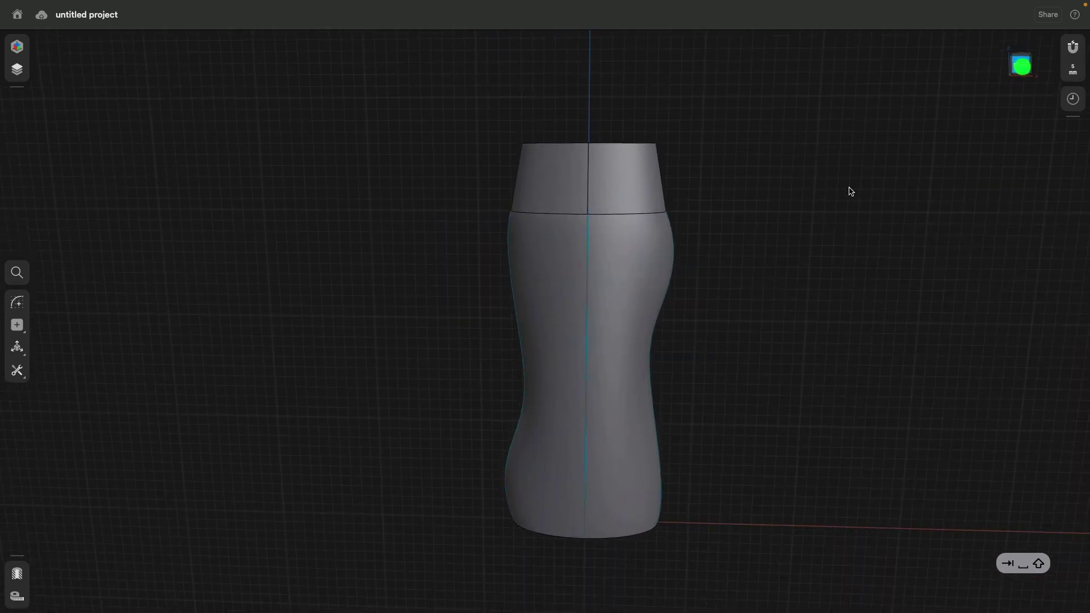
{"action": "middle_click_drag", "start_coordinate": [767, 255], "coordinate": [736, 215]}
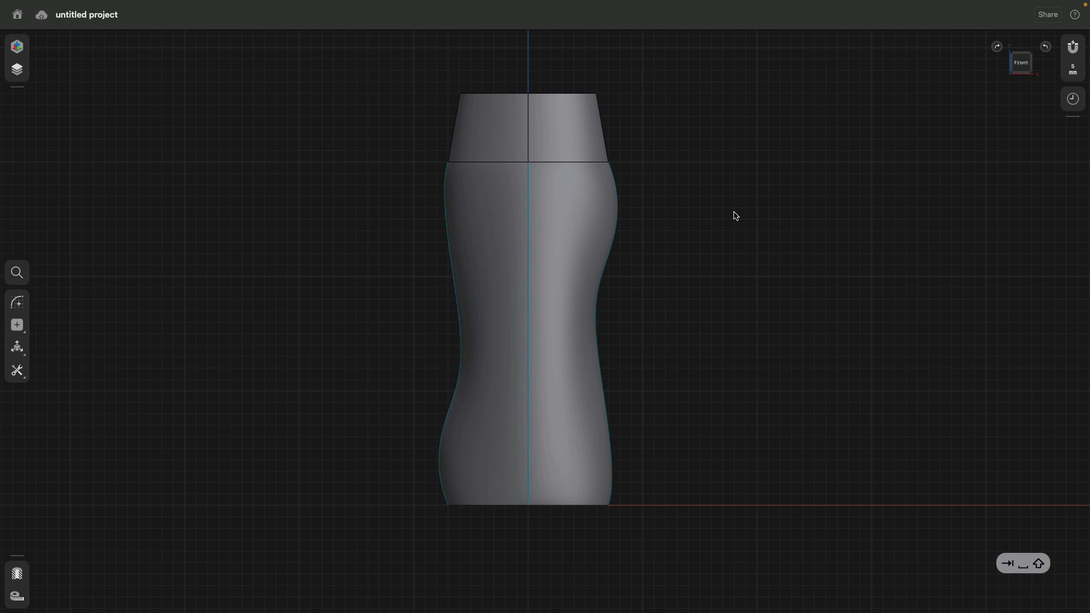
{"action": "right_click_drag", "start_coordinate": [731, 187], "coordinate": [708, 211]}
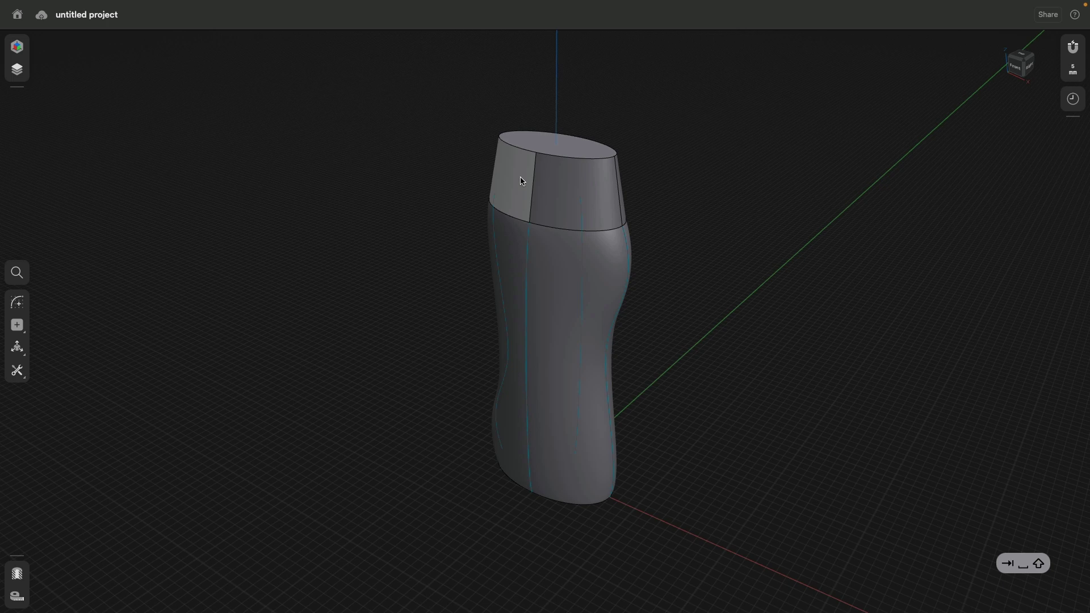
{"action": "left_click", "coordinate": [1029, 67]}
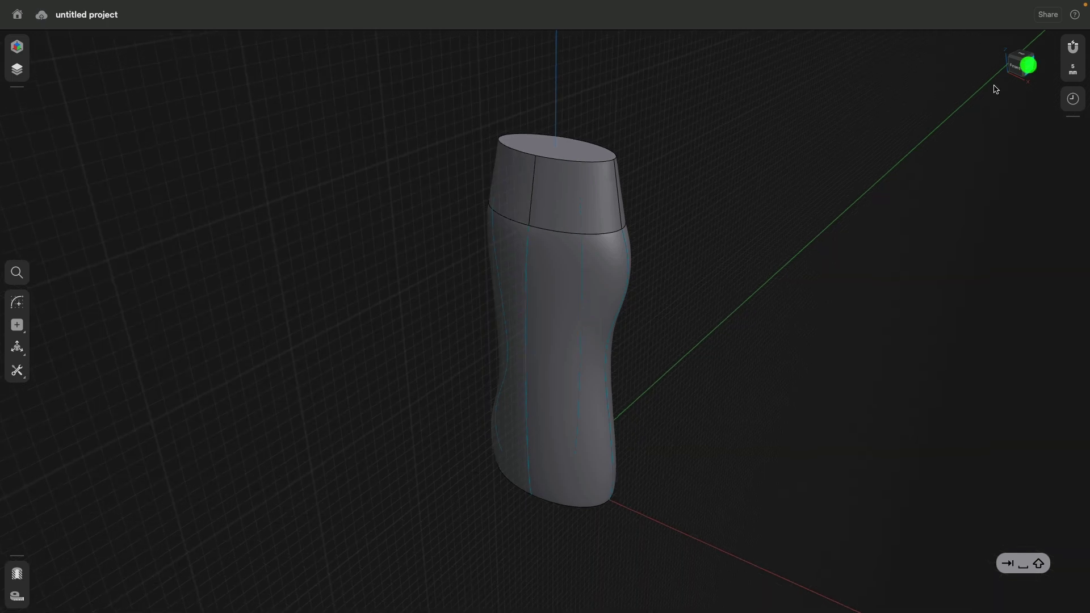
Step: Start a sketch on the side plane and draw a curved control-point spline beside the cap
{"action": "middle_click_drag", "start_coordinate": [795, 181], "coordinate": [835, 163]}
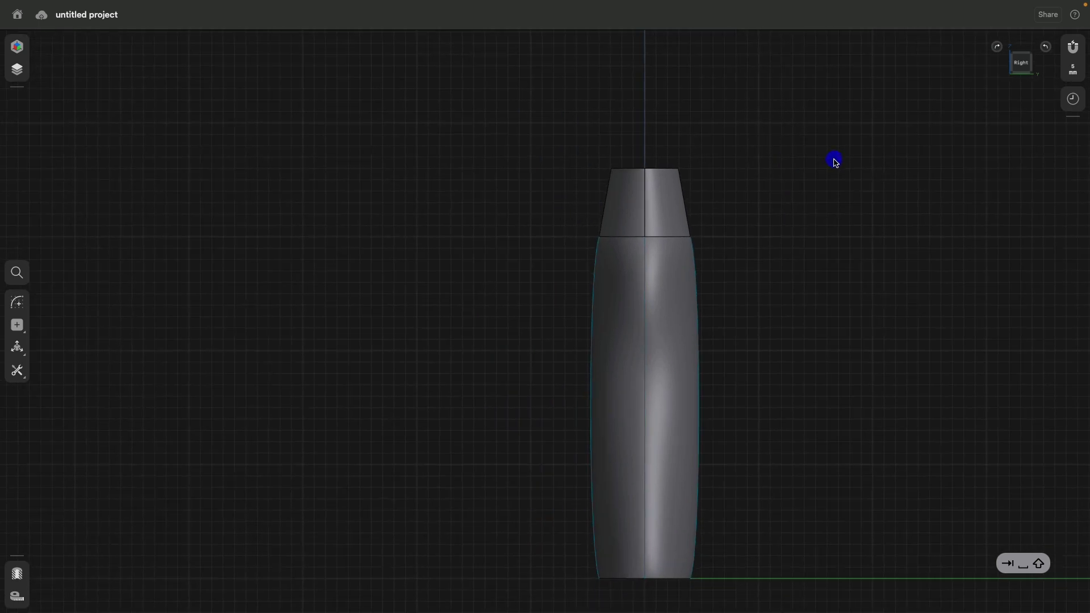
{"action": "scroll", "coordinate": [835, 163], "scroll_direction": "up", "scroll_amount": 10}
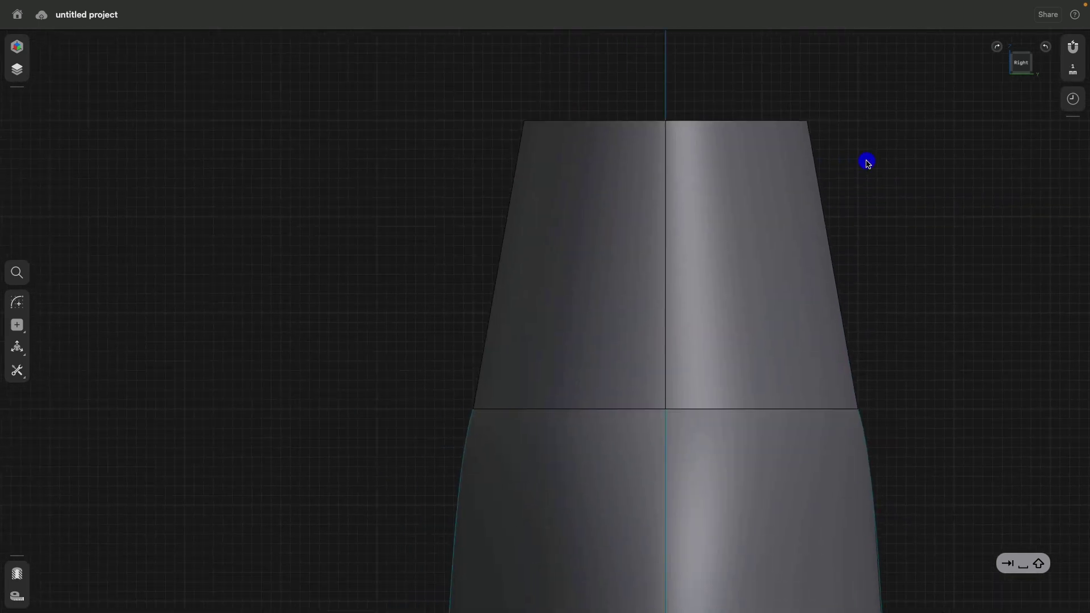
{"action": "left_click", "coordinate": [17, 303]}
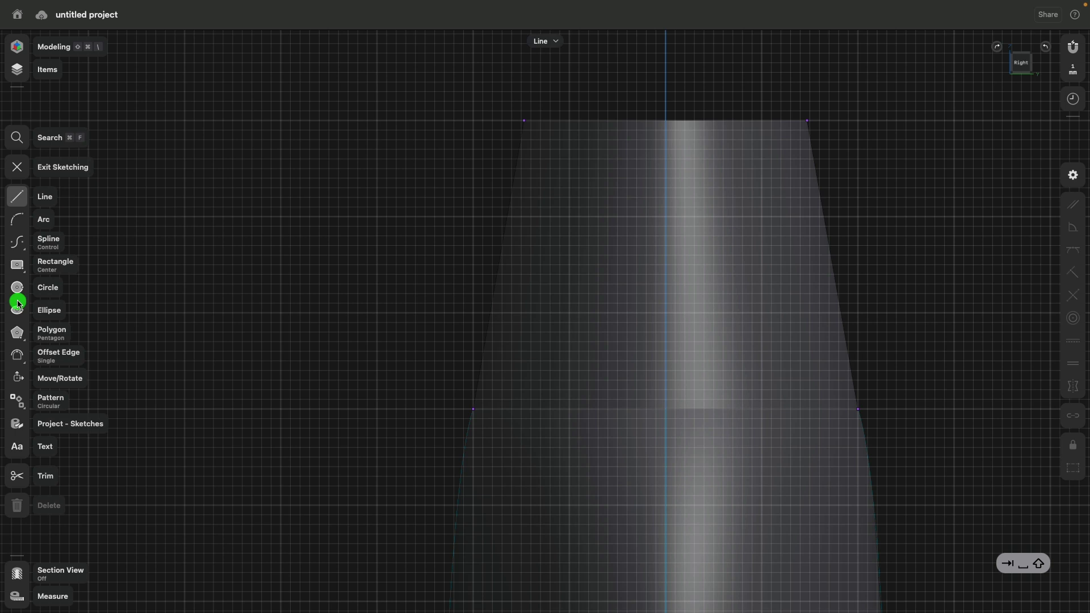
{"action": "left_click", "coordinate": [18, 244]}
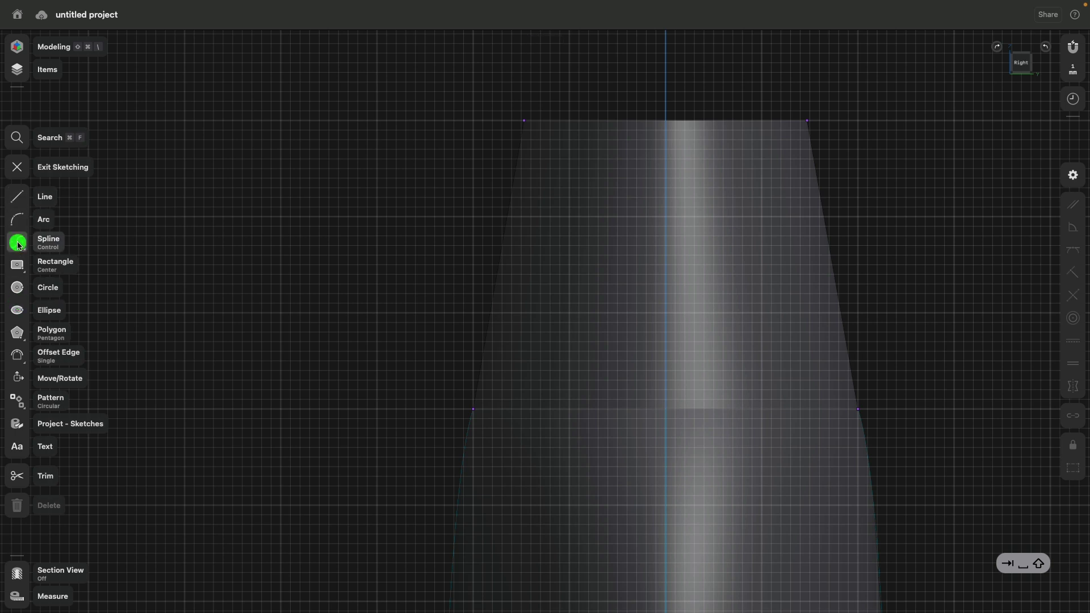
{"action": "left_click", "coordinate": [472, 152]}
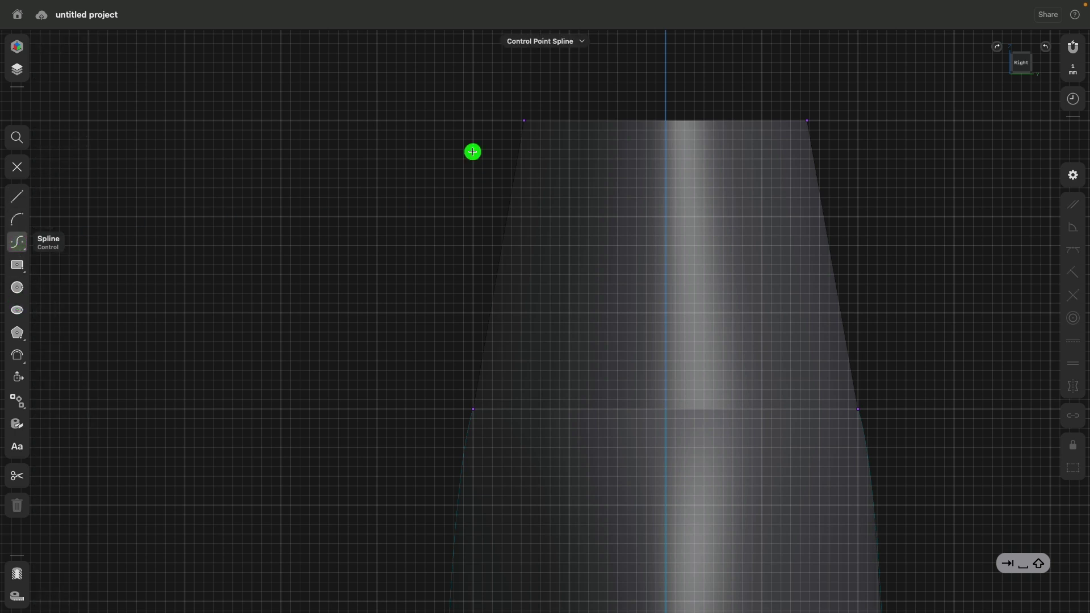
{"action": "left_click", "coordinate": [560, 149]}
{"action": "left_click", "coordinate": [560, 168]}
{"action": "left_click", "coordinate": [560, 187]}
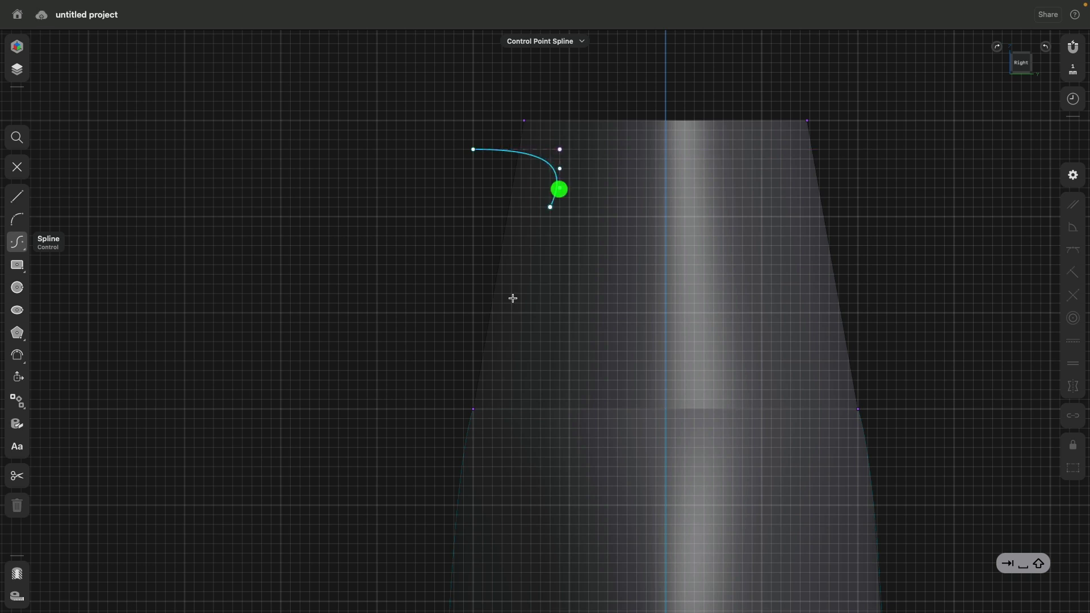
{"action": "left_click", "coordinate": [475, 361]}
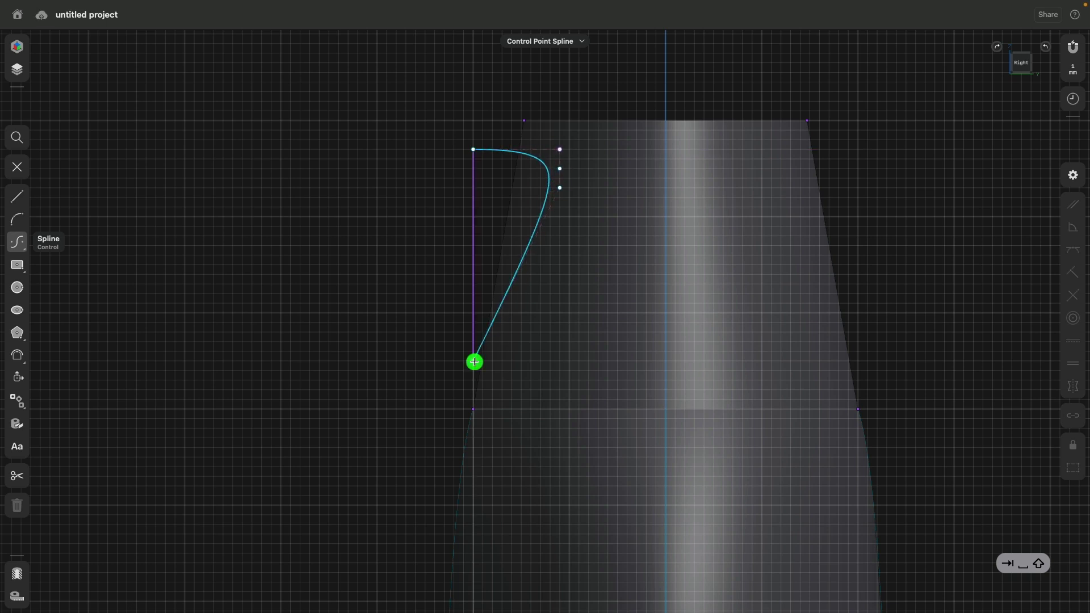
Step: Close the flap profile with a 22 mm vertical line and exit sketching
{"action": "left_click", "coordinate": [17, 196]}
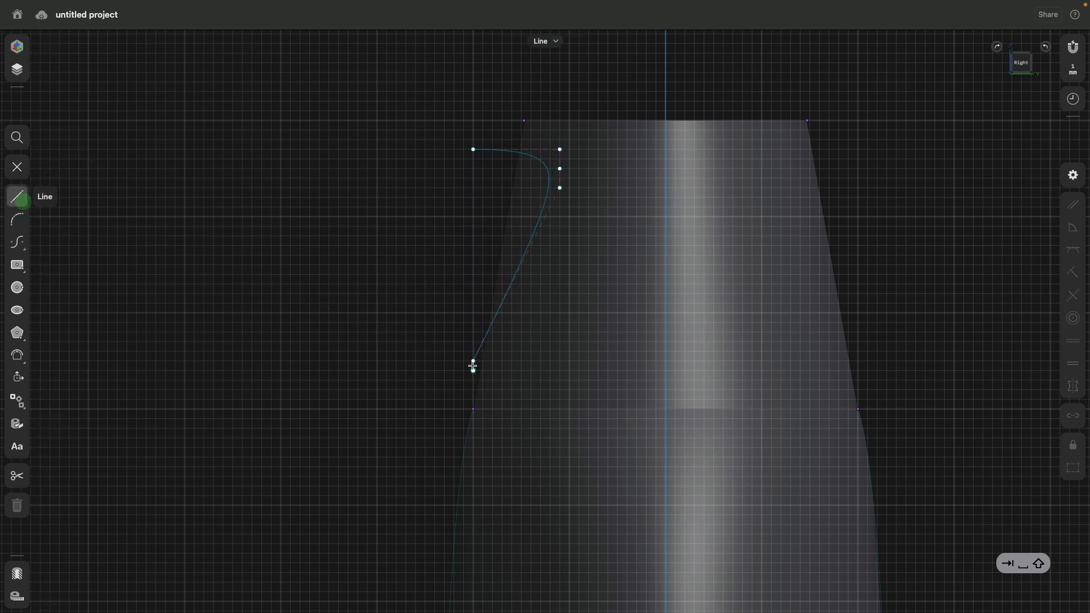
{"action": "left_click", "coordinate": [473, 361]}
{"action": "left_click", "coordinate": [474, 149]}
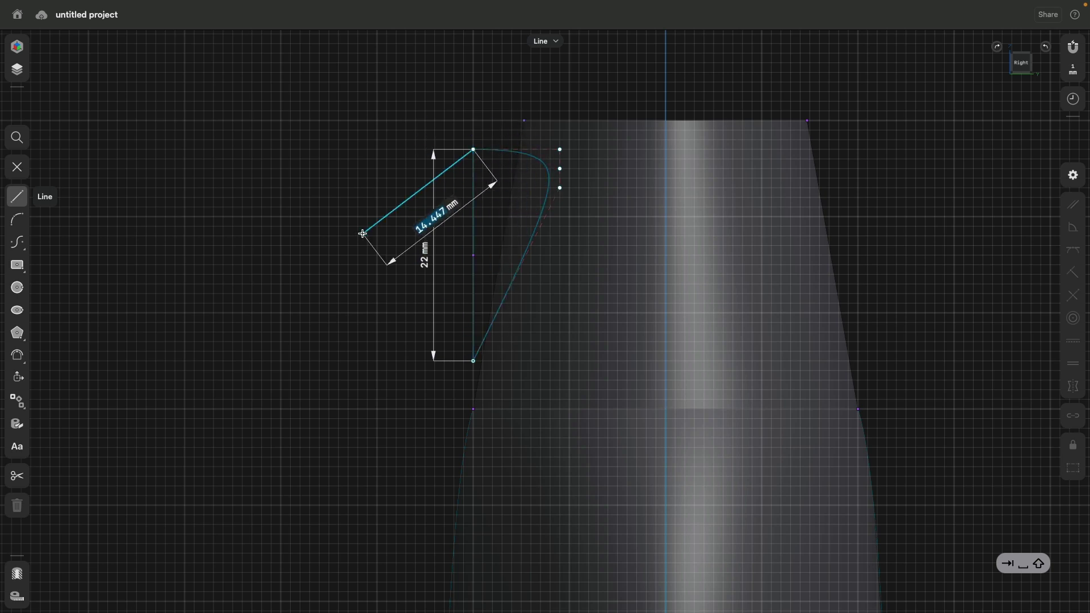
{"action": "left_click", "coordinate": [19, 167]}
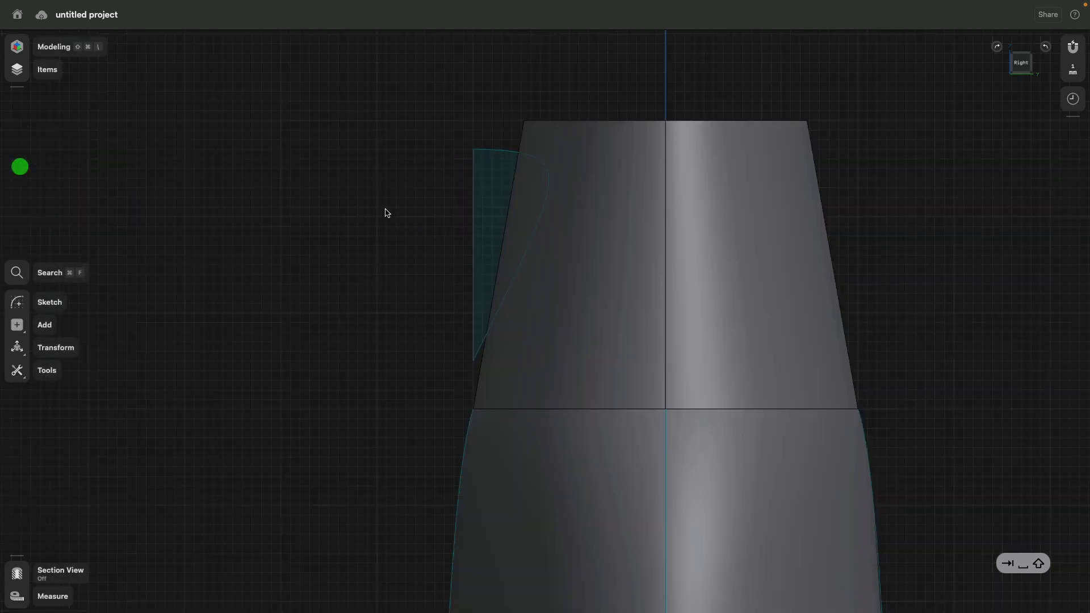
Step: Extrude the flap profile -50 mm sideways as a separate new body
{"action": "right_click_drag", "start_coordinate": [356, 195], "coordinate": [426, 248]}
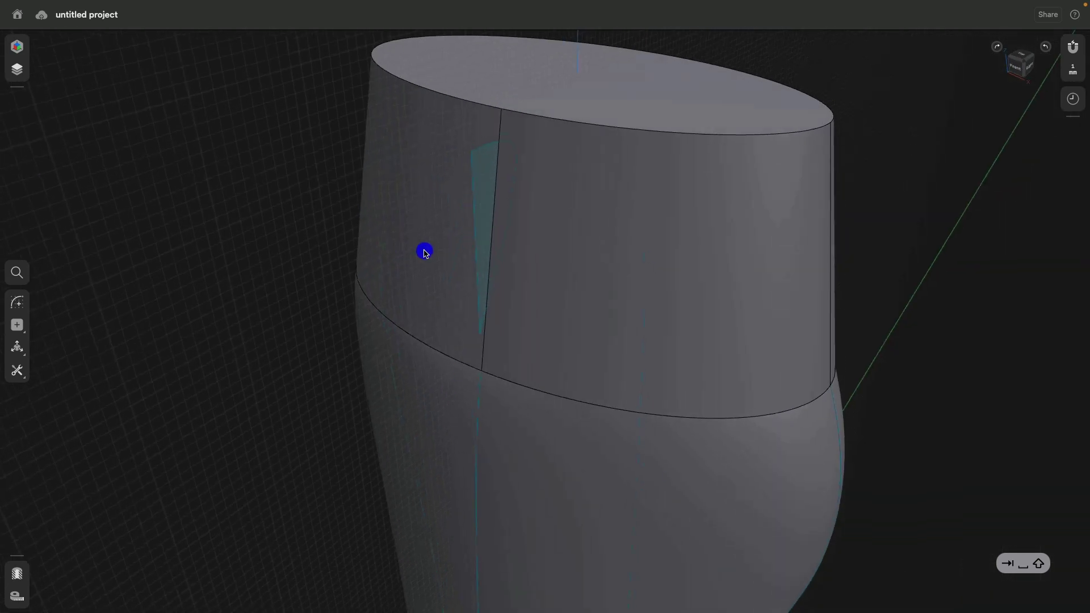
{"action": "right_click_drag", "start_coordinate": [229, 226], "coordinate": [365, 250]}
{"action": "left_click", "coordinate": [535, 165]}
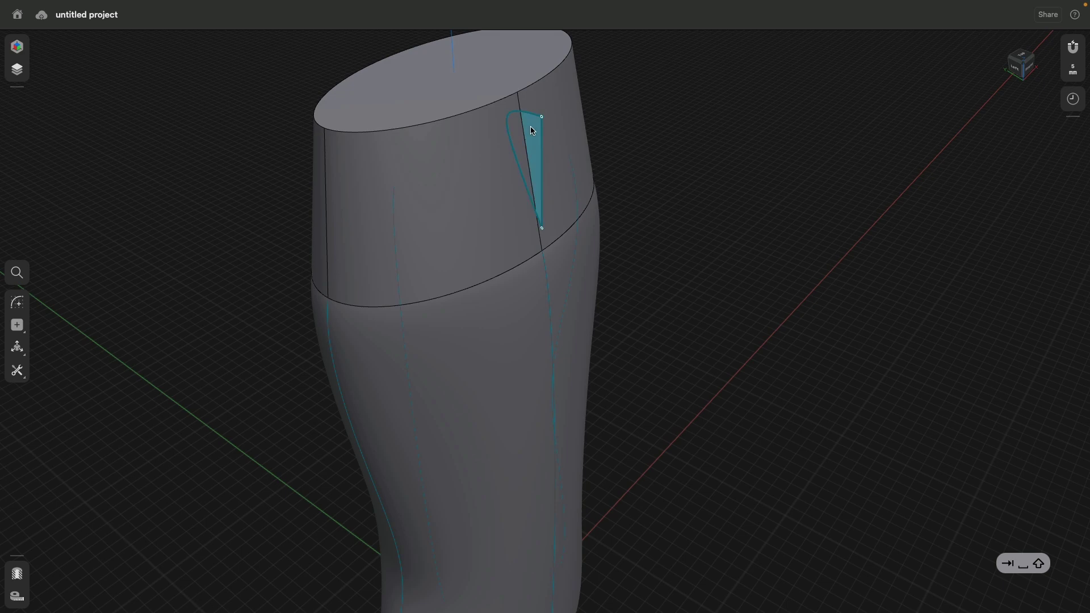
{"action": "right_click_drag", "start_coordinate": [644, 138], "coordinate": [595, 149]}
{"action": "scroll", "coordinate": [594, 150], "scroll_direction": "down", "scroll_amount": 5}
{"action": "right_click_drag", "start_coordinate": [766, 236], "coordinate": [749, 224]}
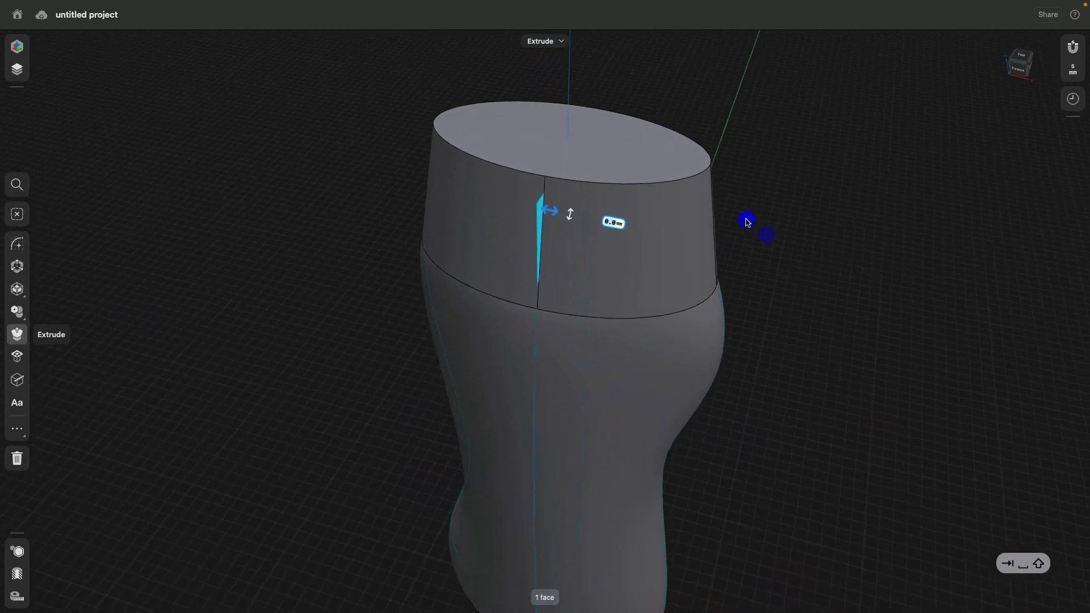
{"action": "left_click_drag", "start_coordinate": [556, 214], "coordinate": [310, 194]}
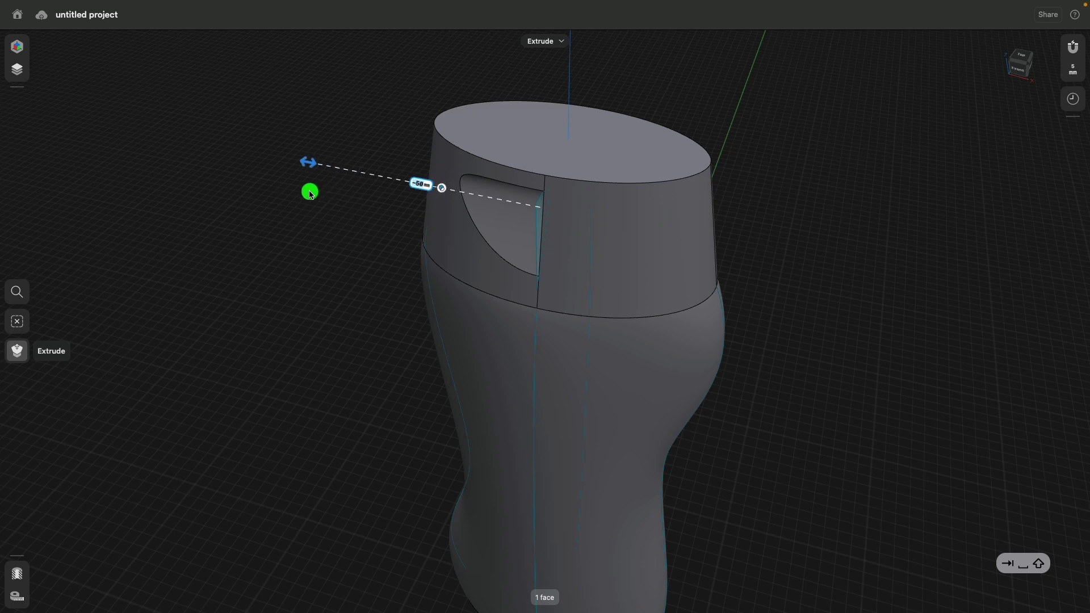
{"action": "left_click", "coordinate": [442, 187]}
{"action": "left_click", "coordinate": [459, 133]}
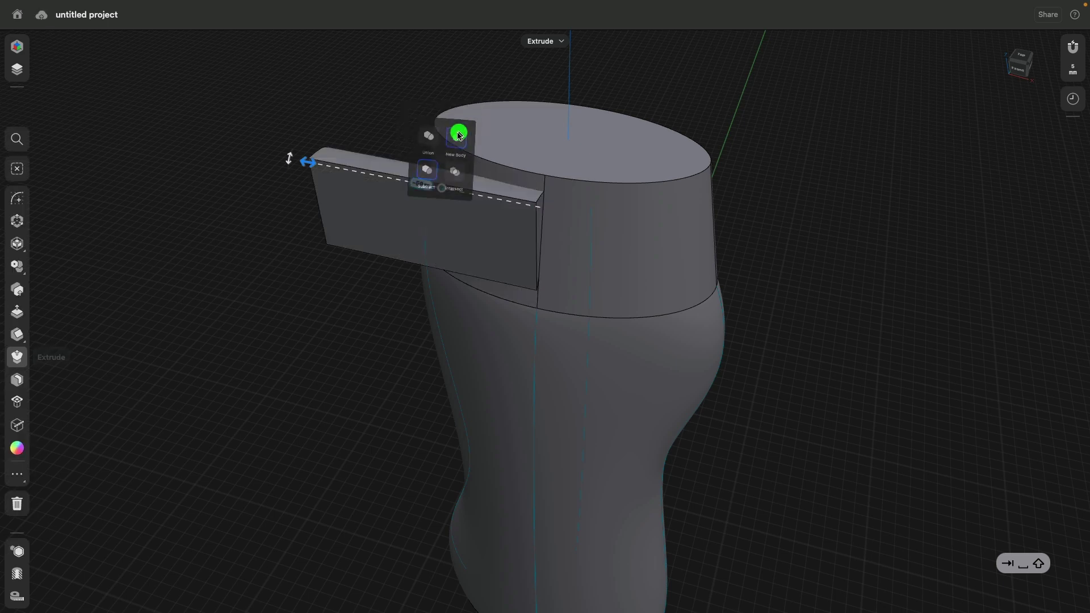
{"action": "left_click", "coordinate": [365, 216]}
Step: Move the new flap body 25 mm into the side of the cap
{"action": "left_click_drag", "start_coordinate": [444, 219], "coordinate": [565, 250]}
{"action": "mouse_move", "coordinate": [761, 163]}
{"action": "right_mouse_down"}
{"action": "mouse_move", "coordinate": [761, 227]}
{"action": "mouse_move", "coordinate": [628, 220]}
{"action": "mouse_move", "coordinate": [715, 223]}
{"action": "mouse_move", "coordinate": [863, 188]}
{"action": "mouse_move", "coordinate": [754, 165]}
{"action": "right_mouse_up"}
{"action": "left_click", "coordinate": [871, 180]}
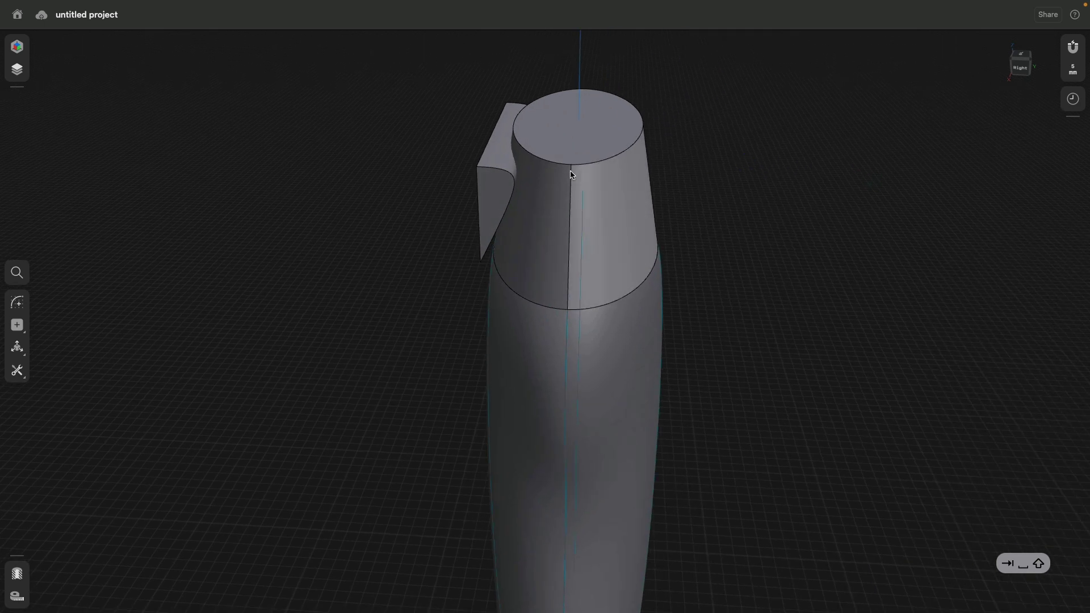
Step: Subtract the flap body from the cap with Keep Originals set to None
{"action": "double_click", "coordinate": [540, 212]}
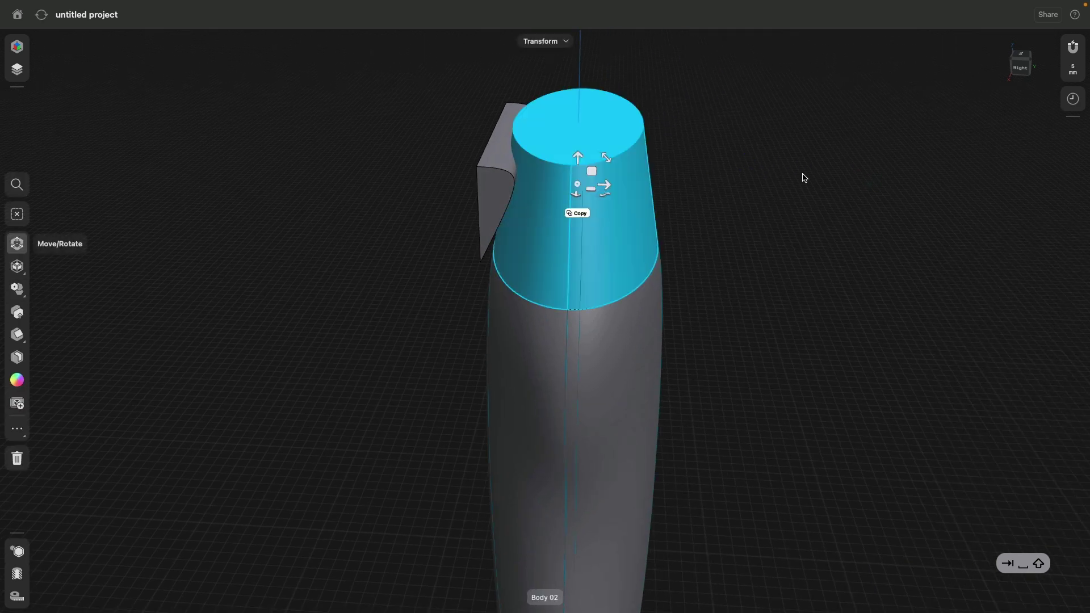
{"action": "left_click", "coordinate": [496, 180]}
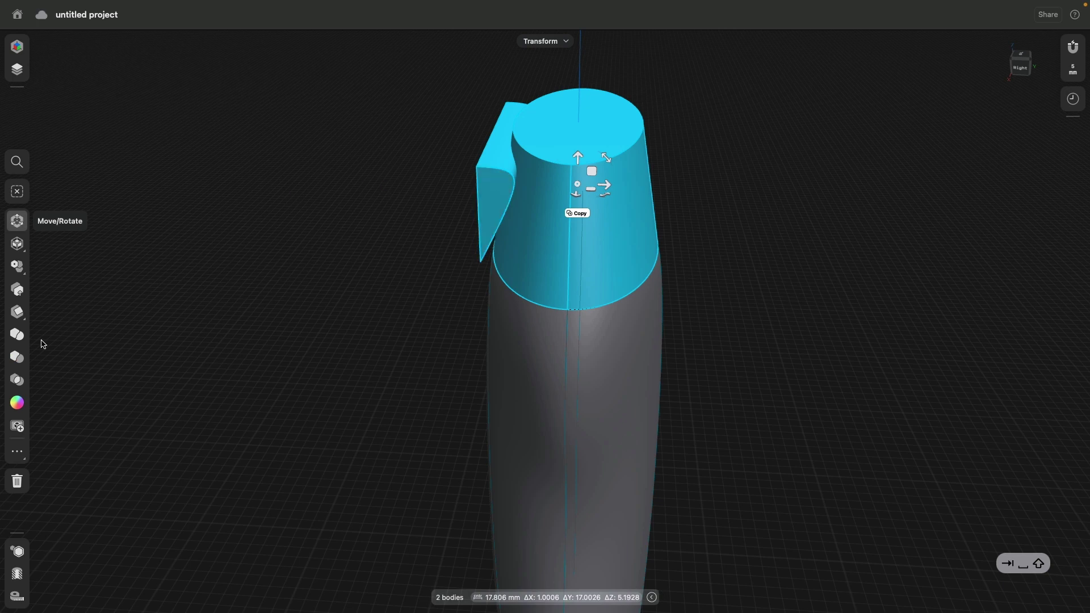
{"action": "left_click", "coordinate": [18, 356]}
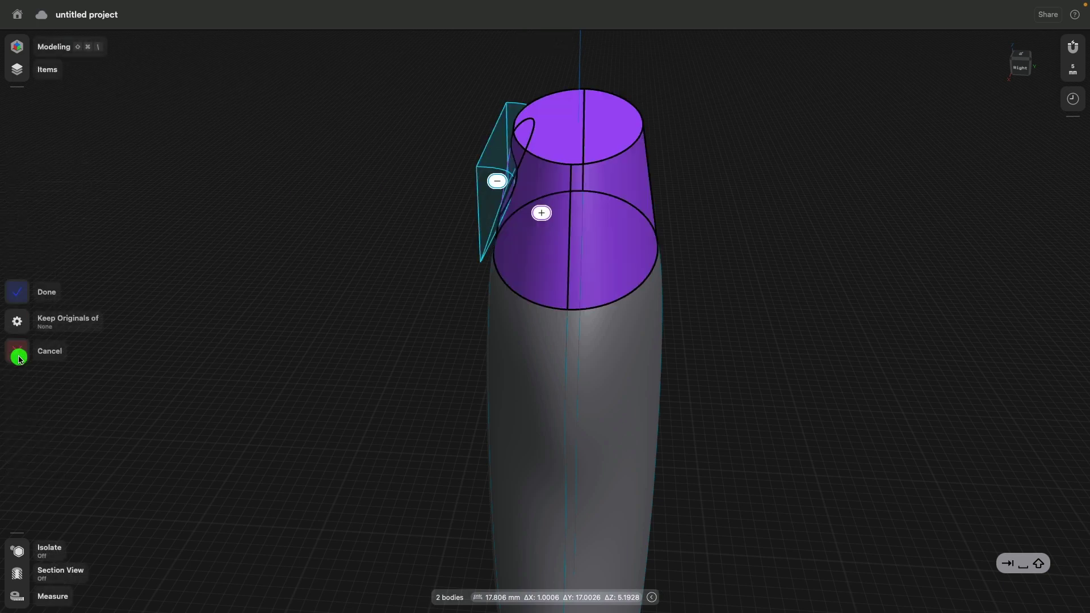
{"action": "left_click", "coordinate": [17, 325]}
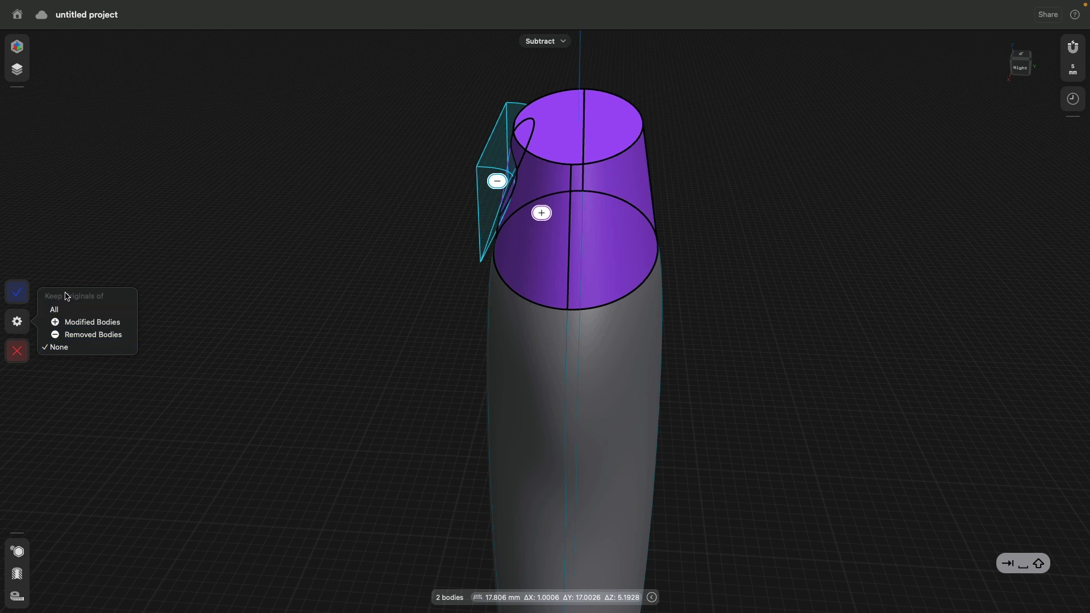
{"action": "left_click", "coordinate": [50, 345]}
{"action": "left_click", "coordinate": [62, 304]}
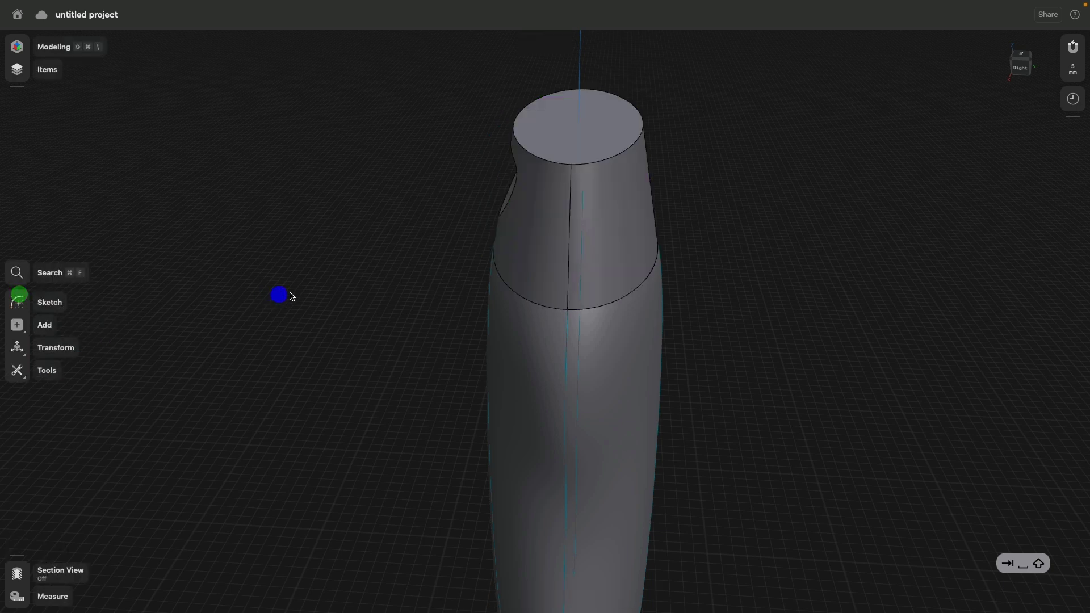
Step: Snap to the Right view and zoom in on the notched cap
{"action": "middle_click_drag", "start_coordinate": [279, 294], "coordinate": [333, 285]}
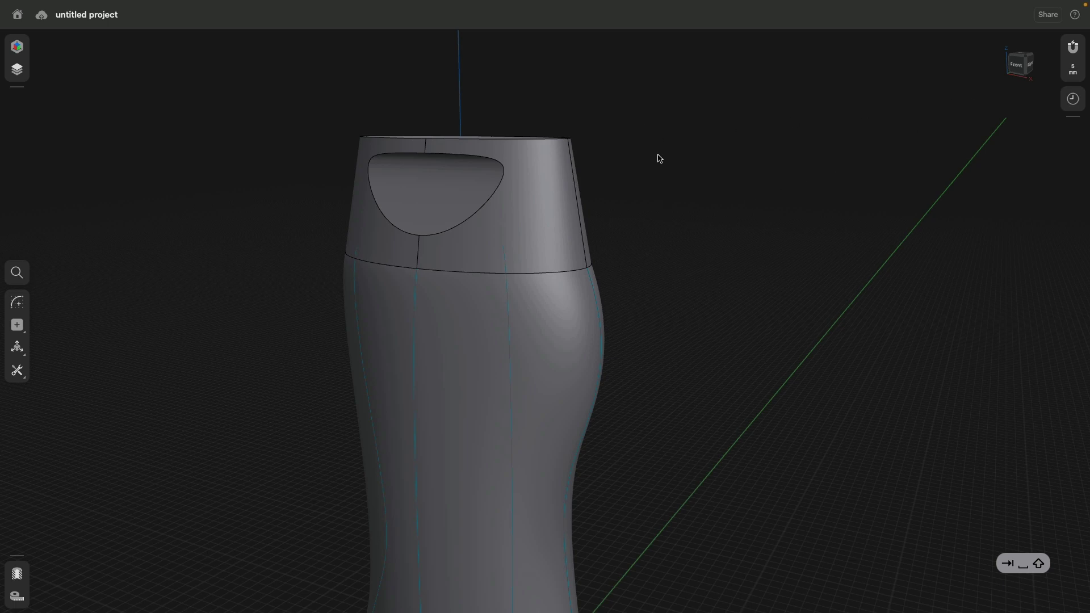
{"action": "middle_click_drag", "start_coordinate": [659, 159], "coordinate": [636, 153]}
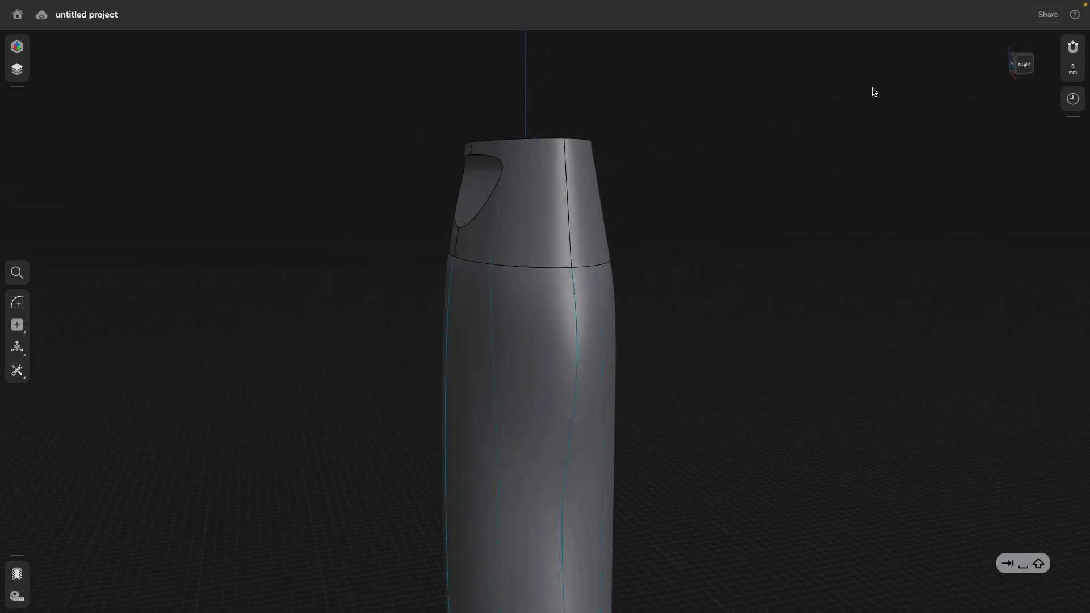
{"action": "left_click", "coordinate": [1026, 67]}
{"action": "scroll", "coordinate": [420, 328], "scroll_direction": "up", "scroll_amount": 5}
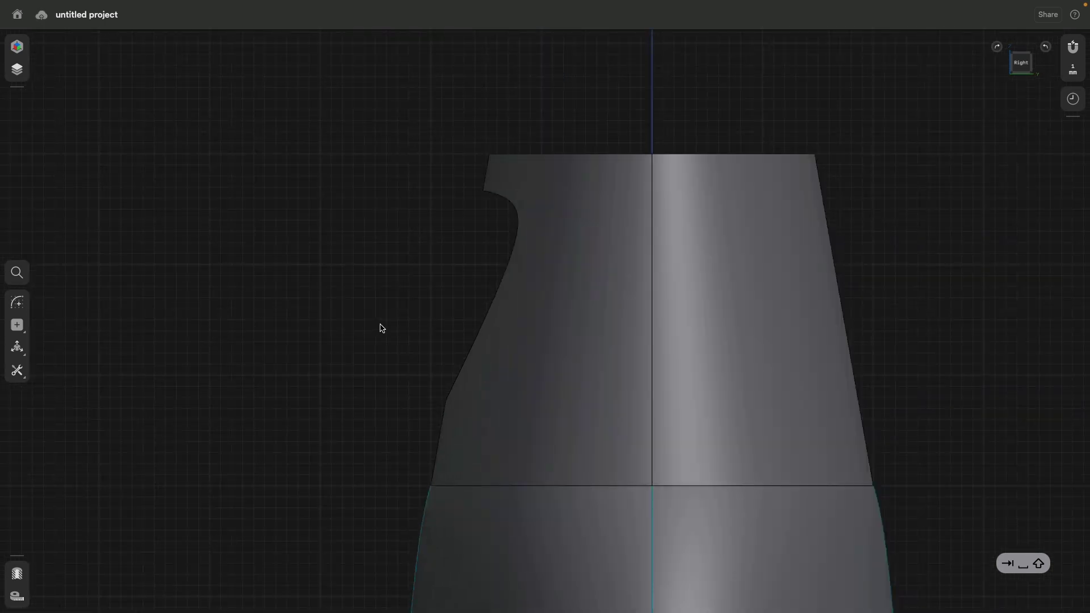
{"action": "scroll", "coordinate": [483, 187], "scroll_direction": "up", "scroll_amount": 1}
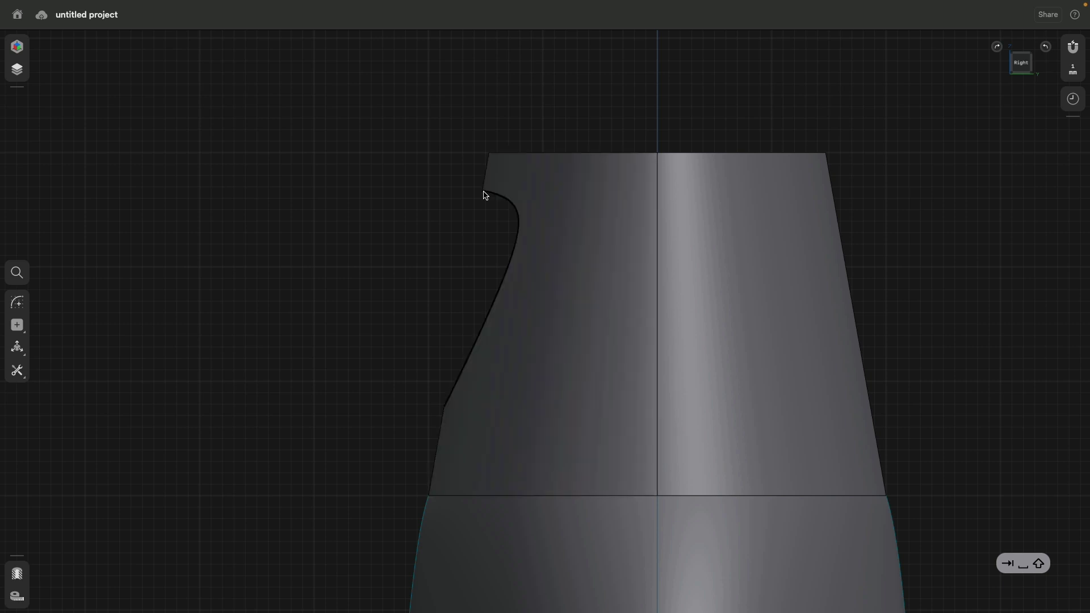
Step: Unhide Sketch 05, edit it, and drag the curve's top endpoint right
{"action": "left_click", "coordinate": [17, 71]}
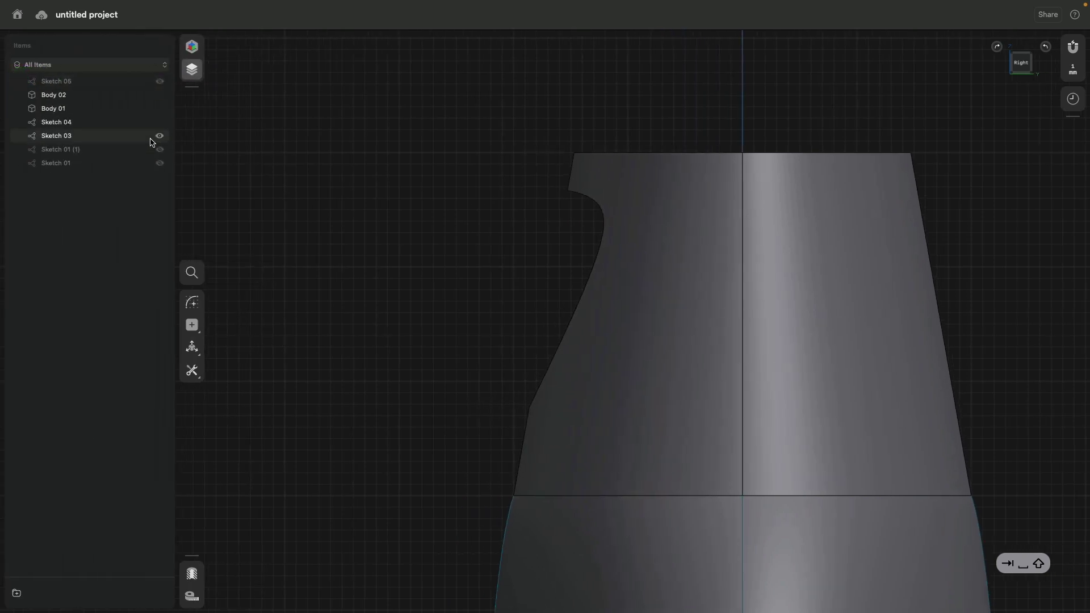
{"action": "left_click", "coordinate": [160, 82]}
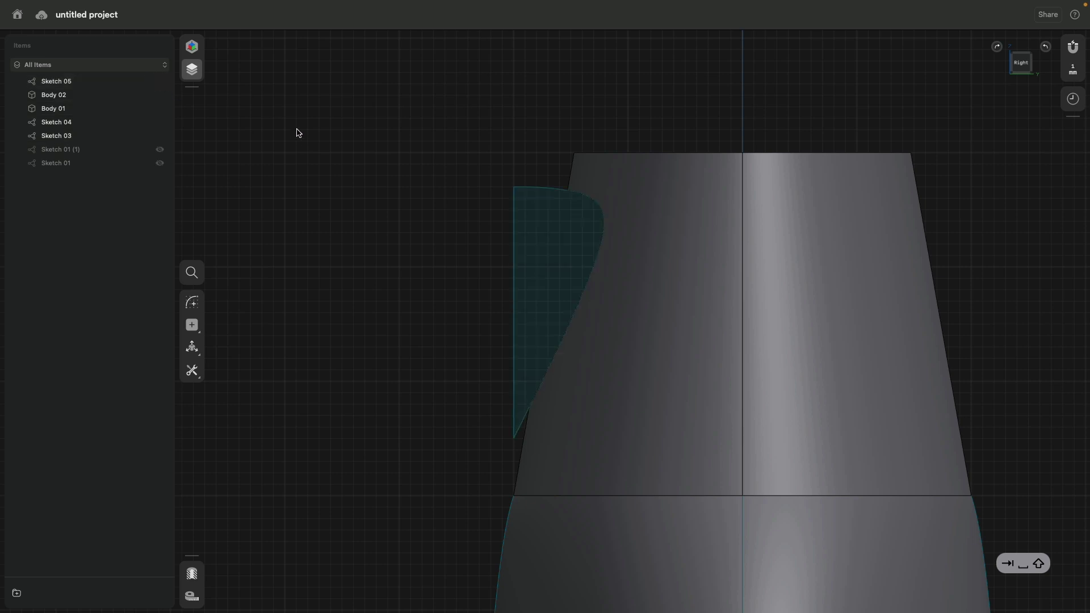
{"action": "double_click", "coordinate": [525, 196]}
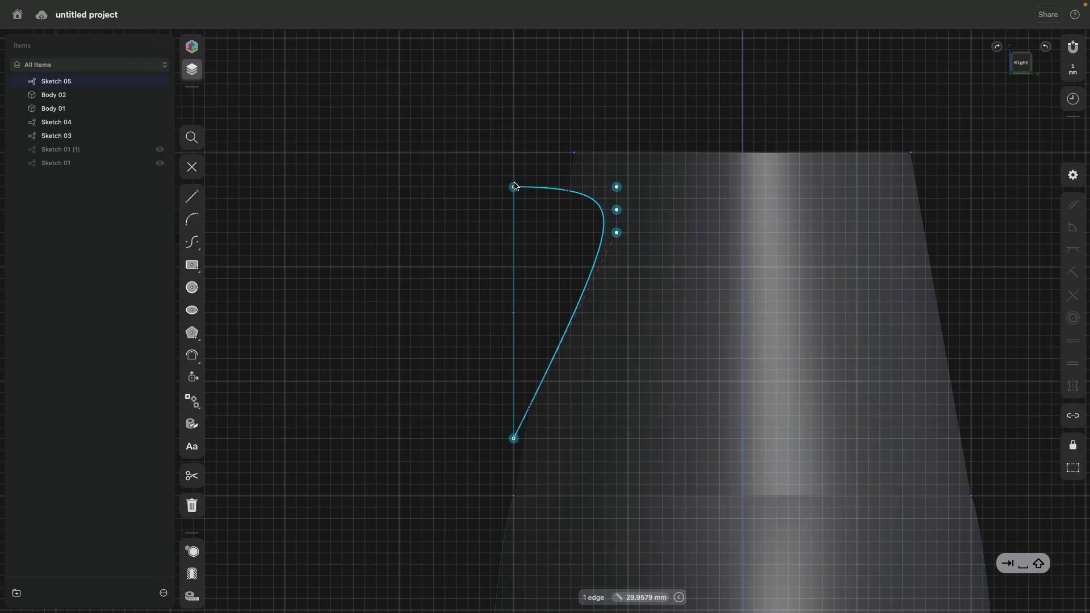
{"action": "left_click", "coordinate": [514, 189]}
{"action": "left_click_drag", "start_coordinate": [514, 191], "coordinate": [554, 187]}
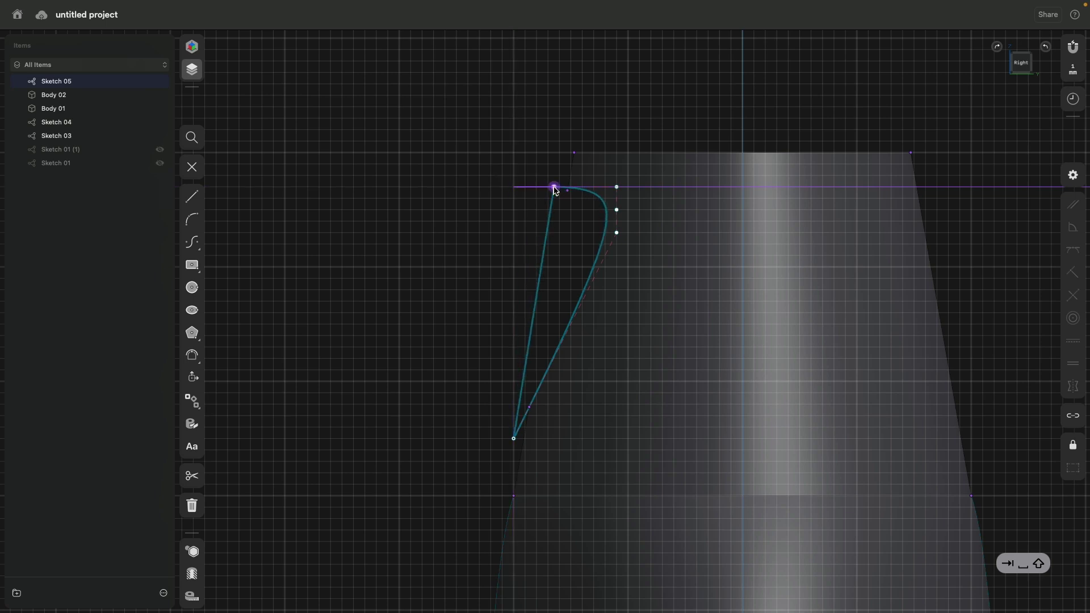
Step: Pull the spline's middle control point outward and exit sketching
{"action": "scroll", "coordinate": [620, 142], "scroll_direction": "up", "scroll_amount": 3}
{"action": "mouse_move", "coordinate": [622, 235]}
{"action": "left_mouse_down"}
{"action": "mouse_move", "coordinate": [657, 235]}
{"action": "mouse_move", "coordinate": [642, 233]}
{"action": "mouse_move", "coordinate": [618, 267]}
{"action": "mouse_move", "coordinate": [619, 343]}
{"action": "left_mouse_up"}
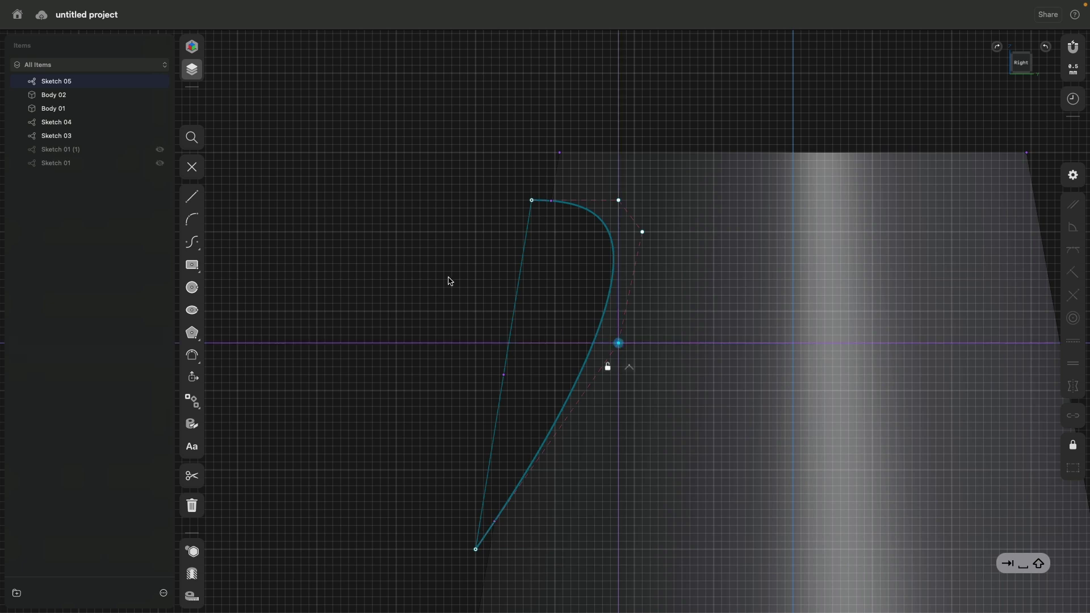
{"action": "left_click", "coordinate": [444, 276]}
{"action": "scroll", "coordinate": [444, 276], "scroll_direction": "down", "scroll_amount": 3}
{"action": "left_click", "coordinate": [191, 168]}
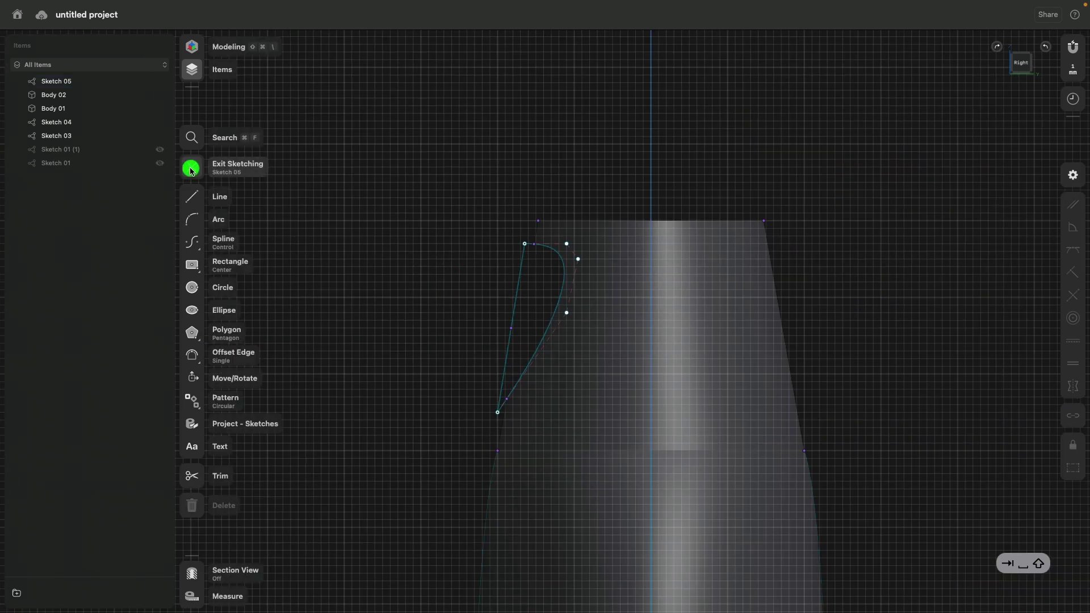
{"action": "right_click_drag", "start_coordinate": [411, 203], "coordinate": [449, 173]}
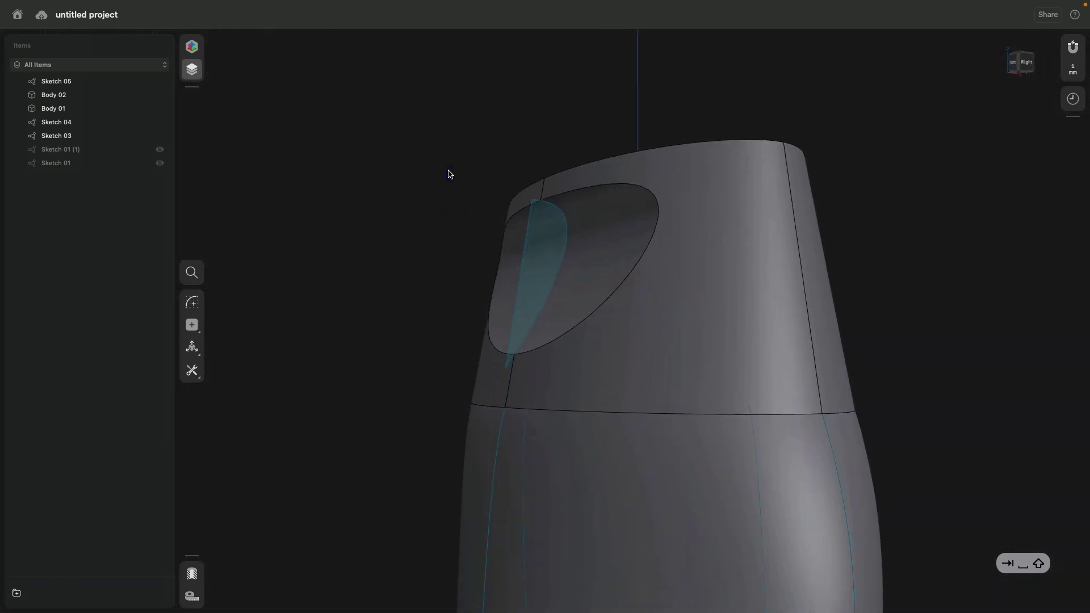
Step: Collect the sketches in Folder 01 and rename the folder to 'Sketches'
{"action": "left_click", "coordinate": [69, 80]}
{"action": "mouse_move", "coordinate": [55, 129]}
{"action": "left_mouse_down"}
{"action": "mouse_move", "coordinate": [70, 153]}
{"action": "mouse_move", "coordinate": [70, 184]}
{"action": "mouse_move", "coordinate": [73, 165]}
{"action": "left_mouse_up"}
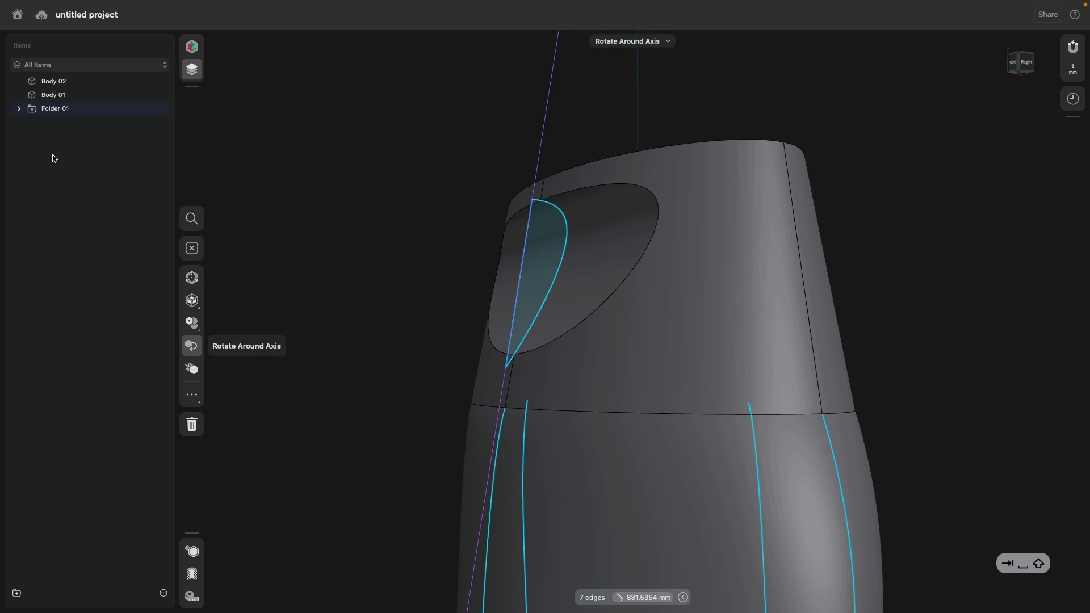
{"action": "left_click", "coordinate": [19, 109]}
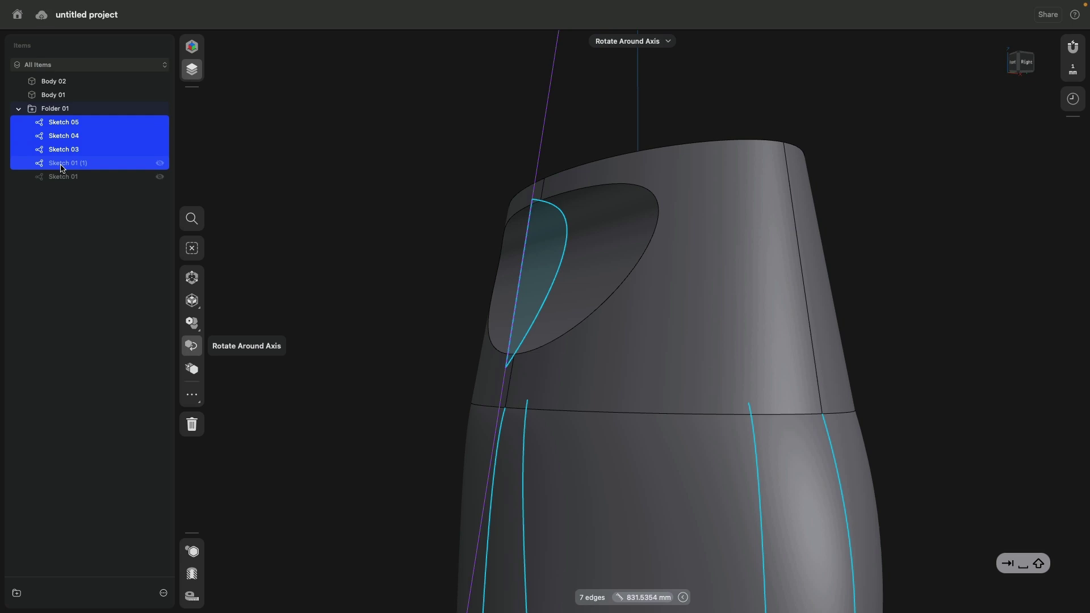
{"action": "left_click", "coordinate": [83, 223]}
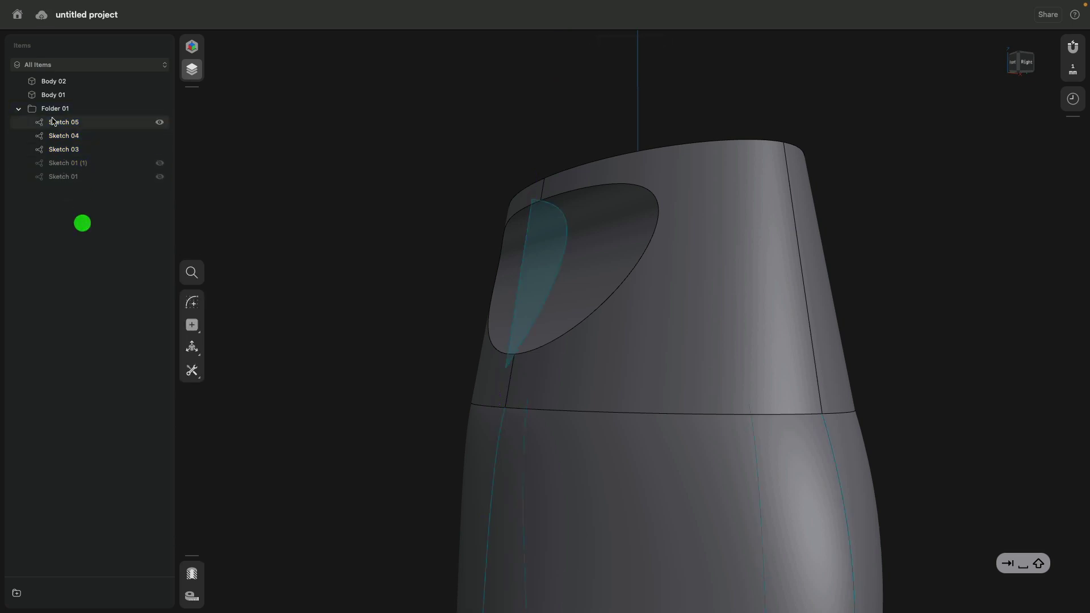
{"action": "right_click", "coordinate": [63, 113]}
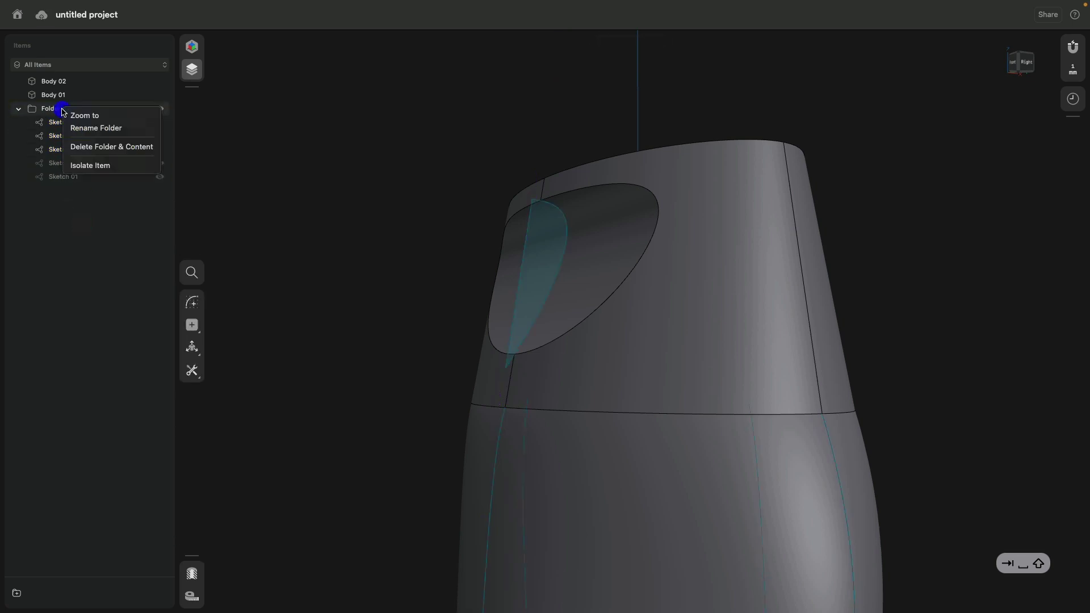
{"action": "left_click", "coordinate": [97, 130]}
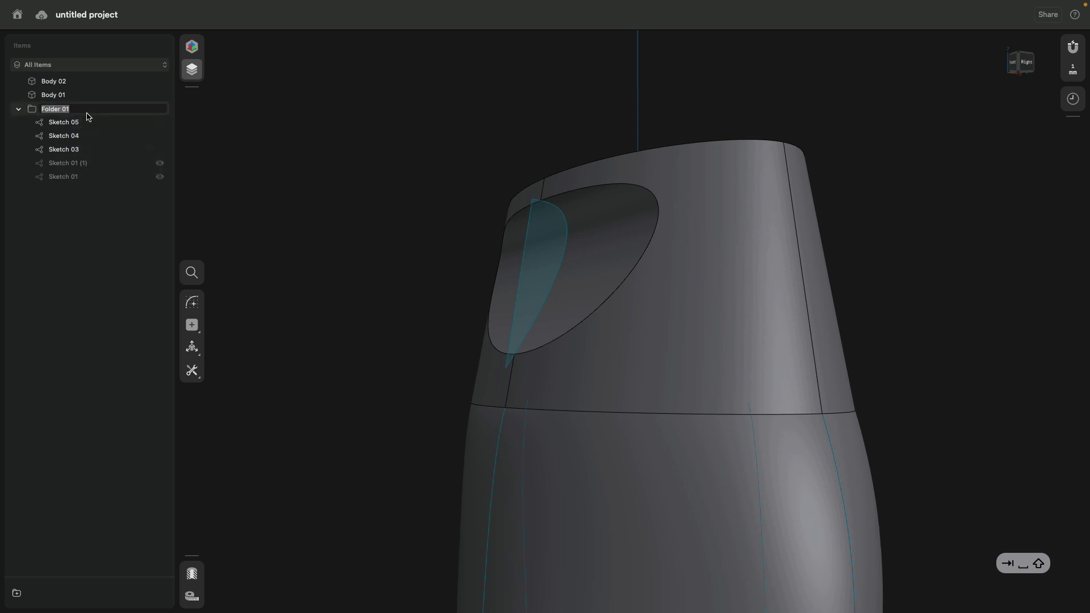
{"action": "type", "text": "Sketc"}
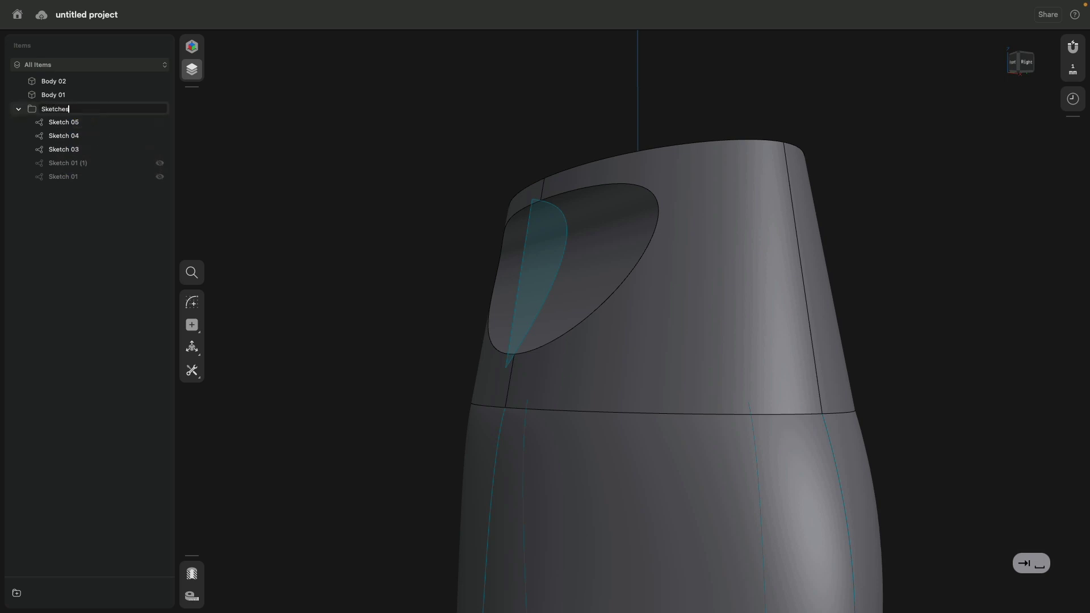
{"action": "type", "text": "hes"}
{"action": "key", "text": "Return"}
Step: Hide the Sketches folder so only the bottle and cap bodies show
{"action": "left_click", "coordinate": [160, 108]}
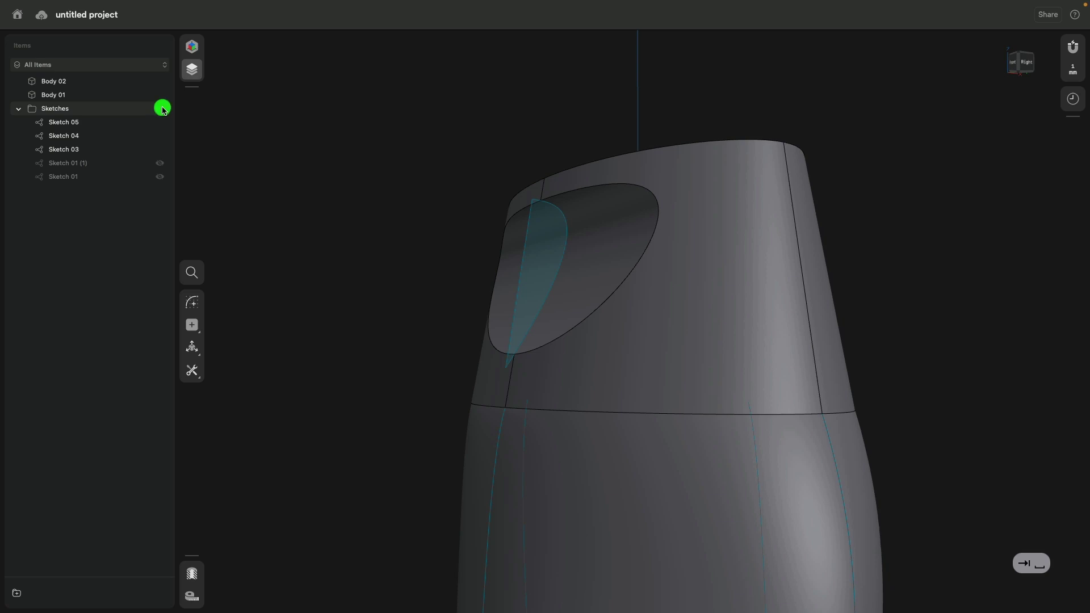
{"action": "left_click", "coordinate": [160, 108]}
{"action": "left_click", "coordinate": [160, 108]}
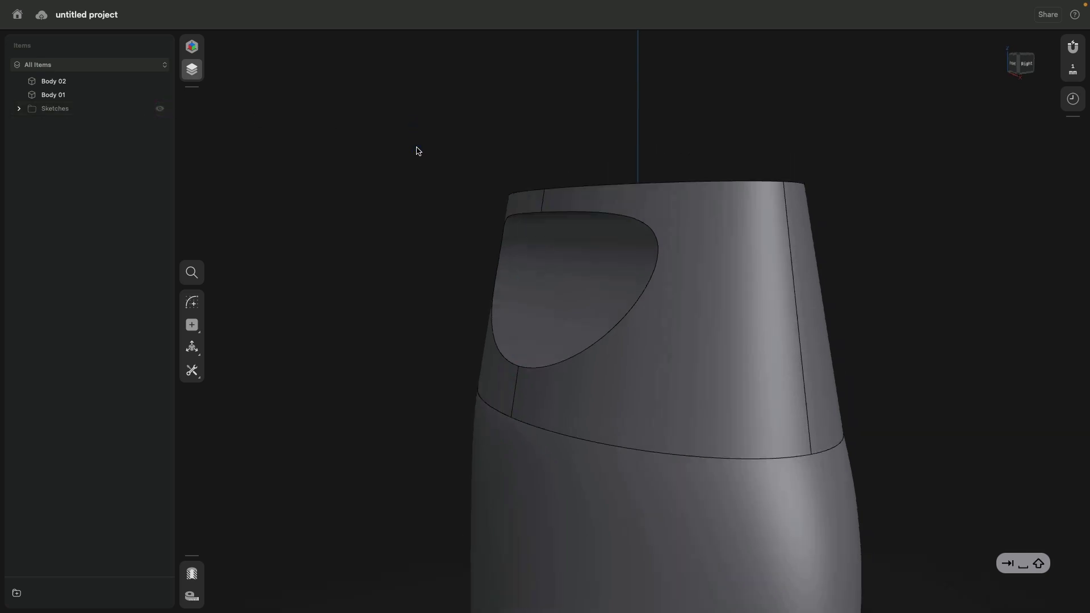
{"action": "scroll", "coordinate": [417, 150], "scroll_direction": "down", "scroll_amount": 5}
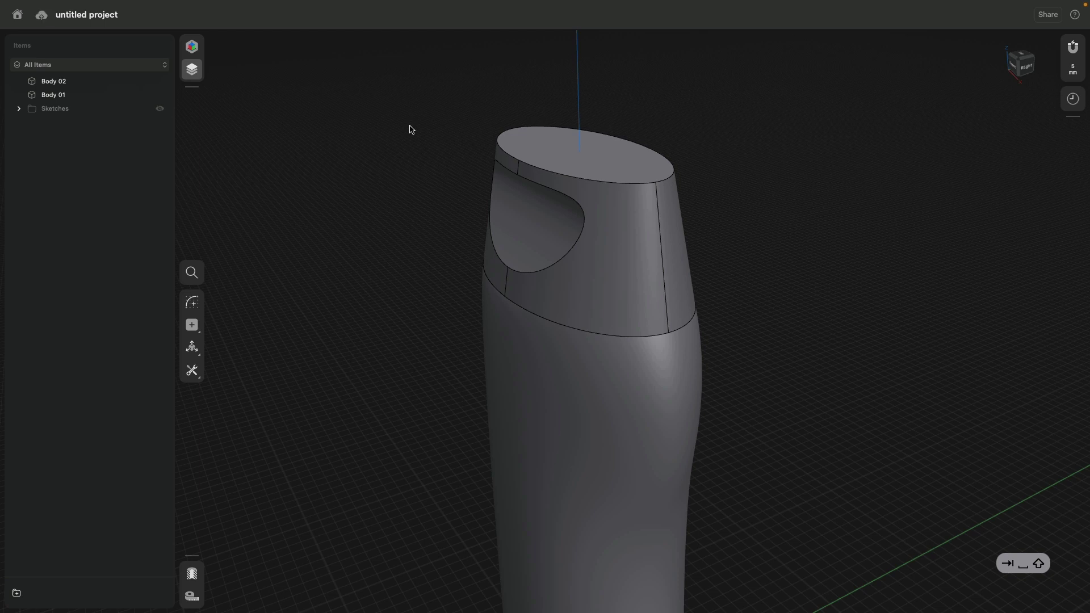
{"action": "right_click_drag", "start_coordinate": [420, 188], "coordinate": [422, 142]}
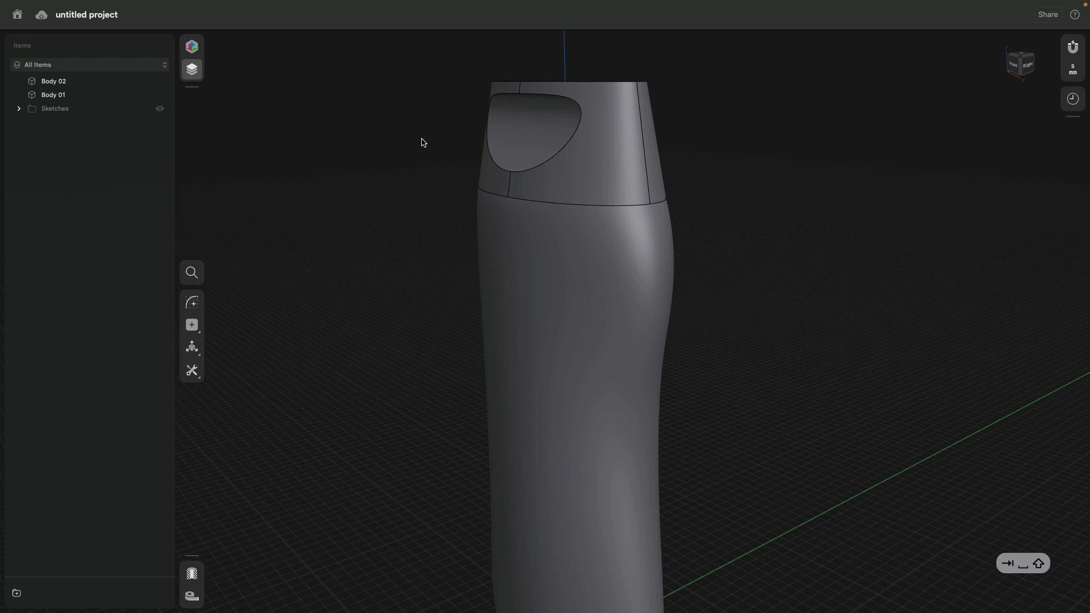
{"action": "right_click_drag", "start_coordinate": [422, 142], "coordinate": [408, 192]}
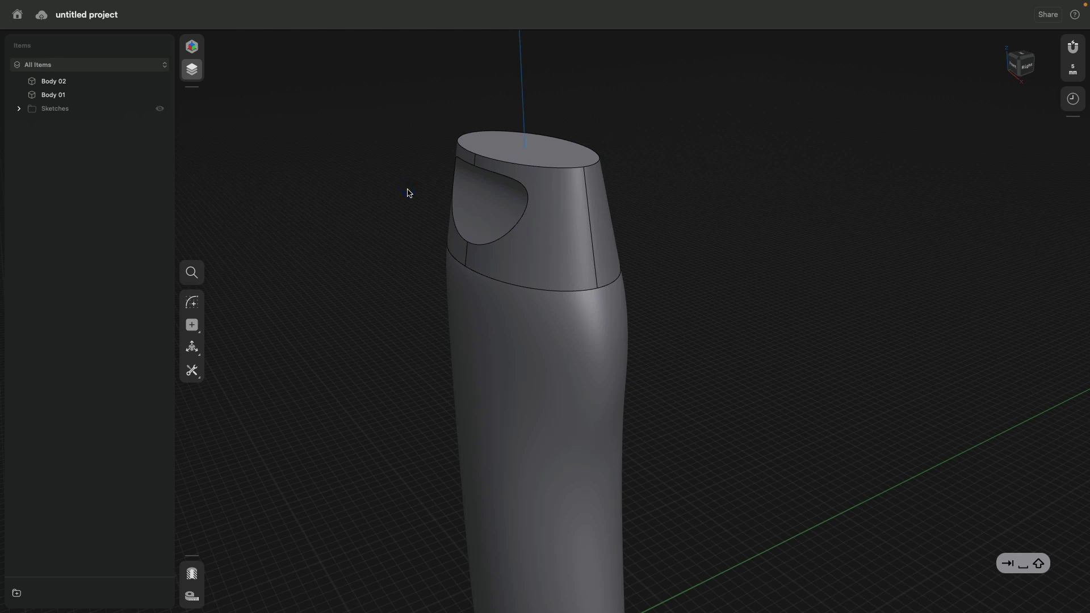
Step: Create Plane 01 offset about -7 mm below the cap's top face
{"action": "left_click", "coordinate": [494, 137]}
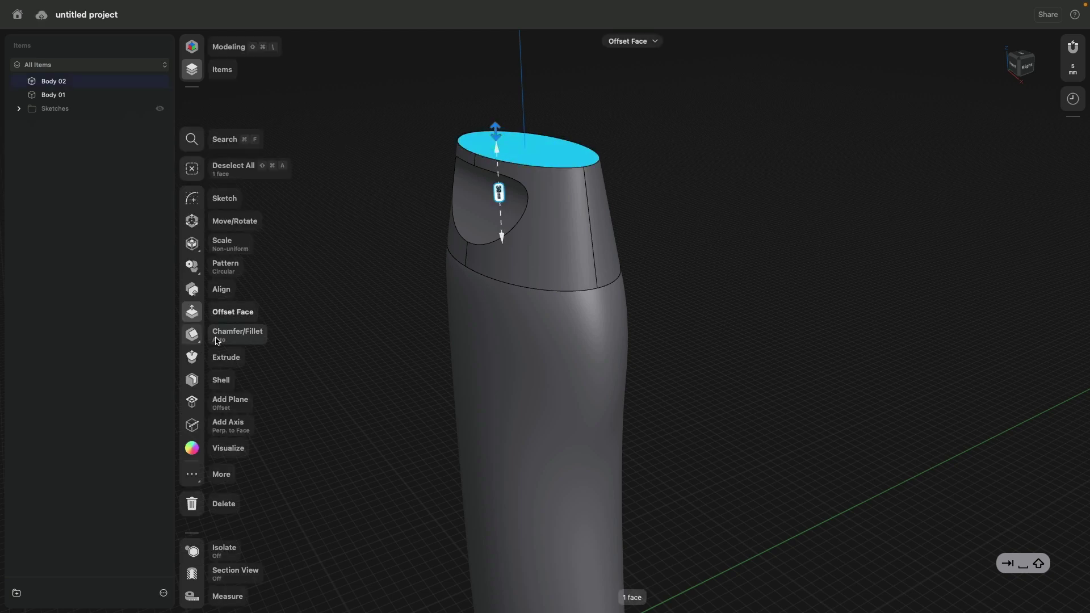
{"action": "left_click", "coordinate": [200, 404]}
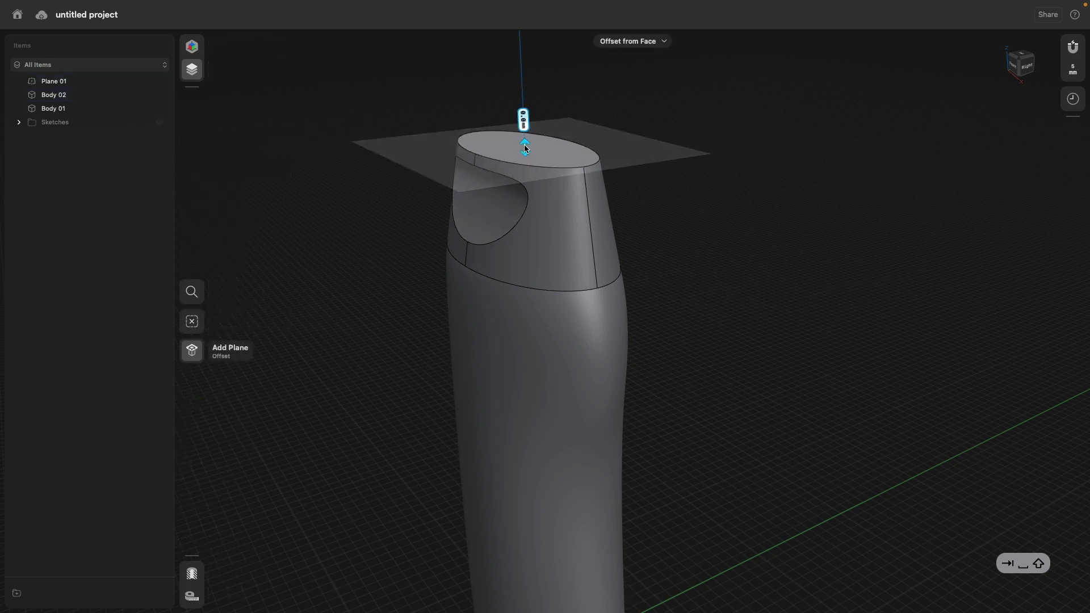
{"action": "left_click_drag", "start_coordinate": [523, 144], "coordinate": [554, 183]}
{"action": "right_click_drag", "start_coordinate": [554, 183], "coordinate": [411, 275]}
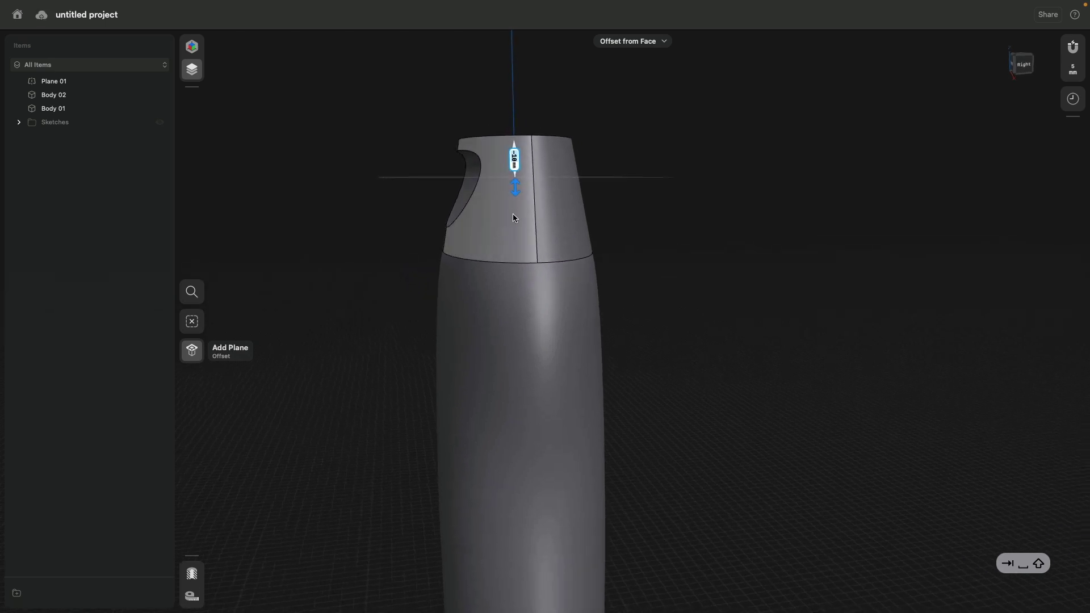
{"action": "left_click_drag", "start_coordinate": [521, 186], "coordinate": [522, 174]}
{"action": "right_click_drag", "start_coordinate": [399, 199], "coordinate": [397, 203]}
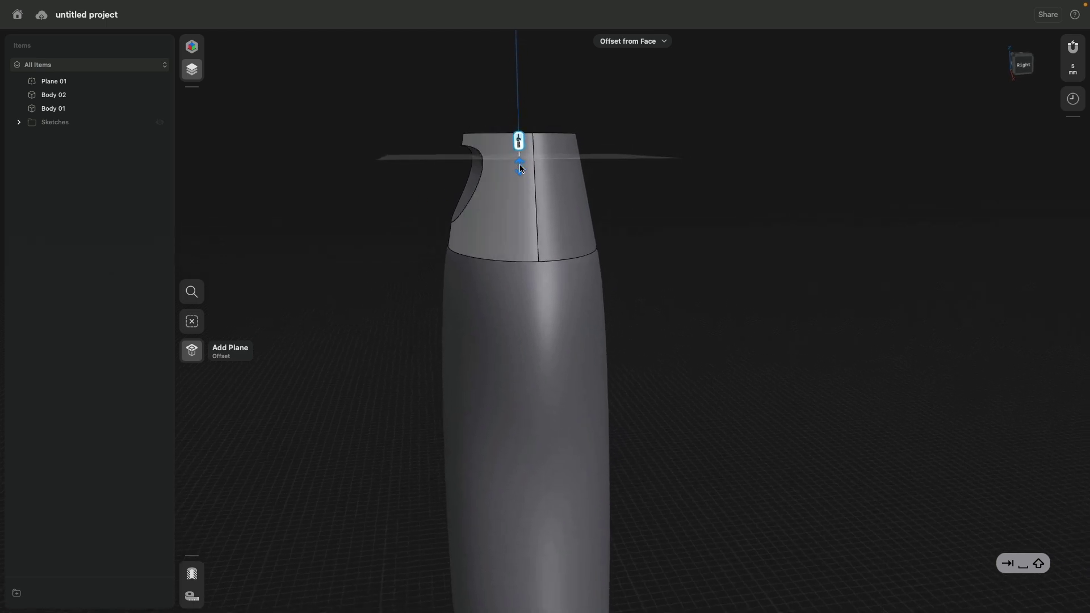
{"action": "left_click_drag", "start_coordinate": [521, 168], "coordinate": [522, 172]}
{"action": "right_click", "coordinate": [422, 177]}
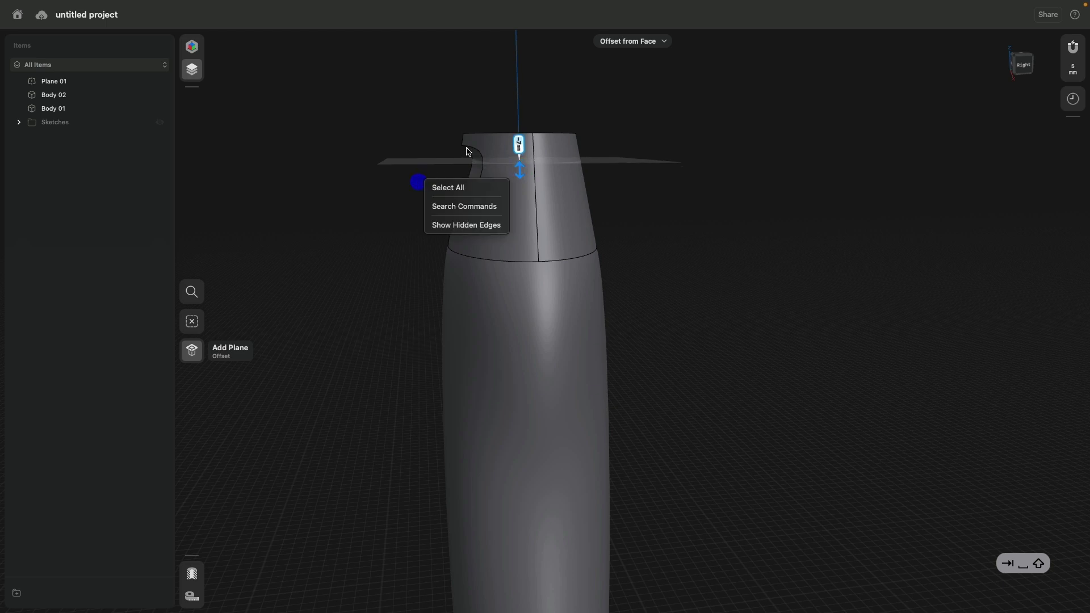
{"action": "key", "text": "Escape"}
{"action": "left_click", "coordinate": [309, 263]}
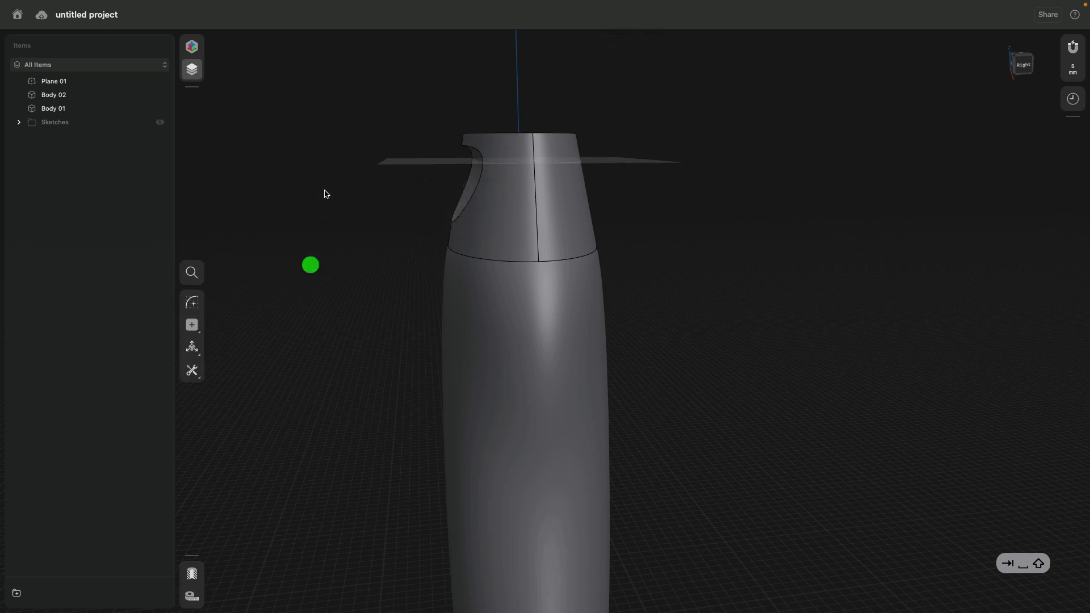
Step: Turn to a three-quarter view and select the top cap body
{"action": "right_click_drag", "start_coordinate": [323, 190], "coordinate": [356, 206]}
{"action": "middle_click_drag", "start_coordinate": [689, 172], "coordinate": [734, 209]}
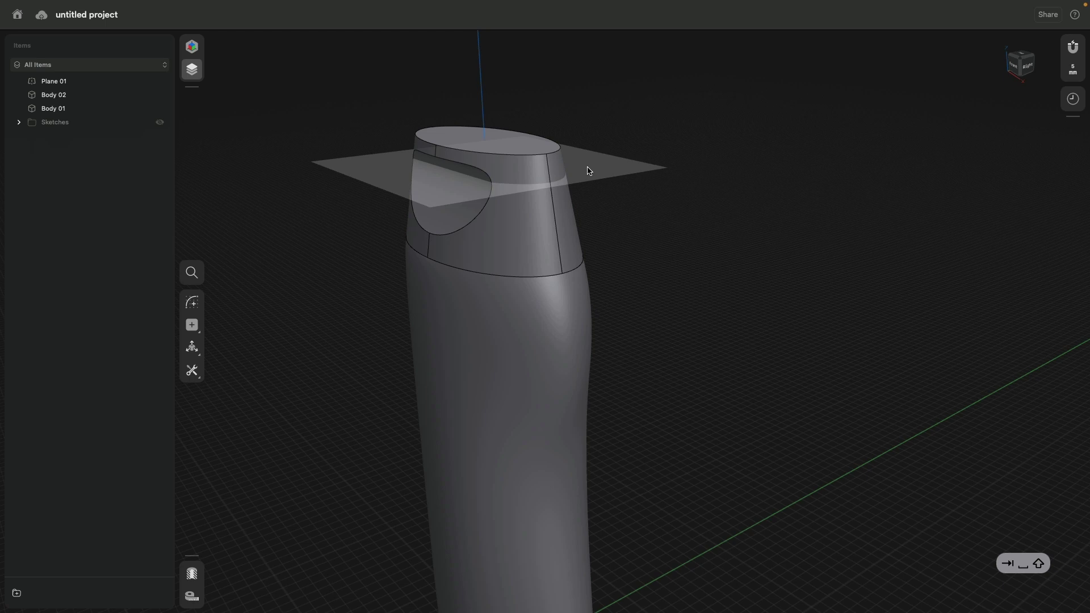
{"action": "left_click", "coordinate": [518, 149]}
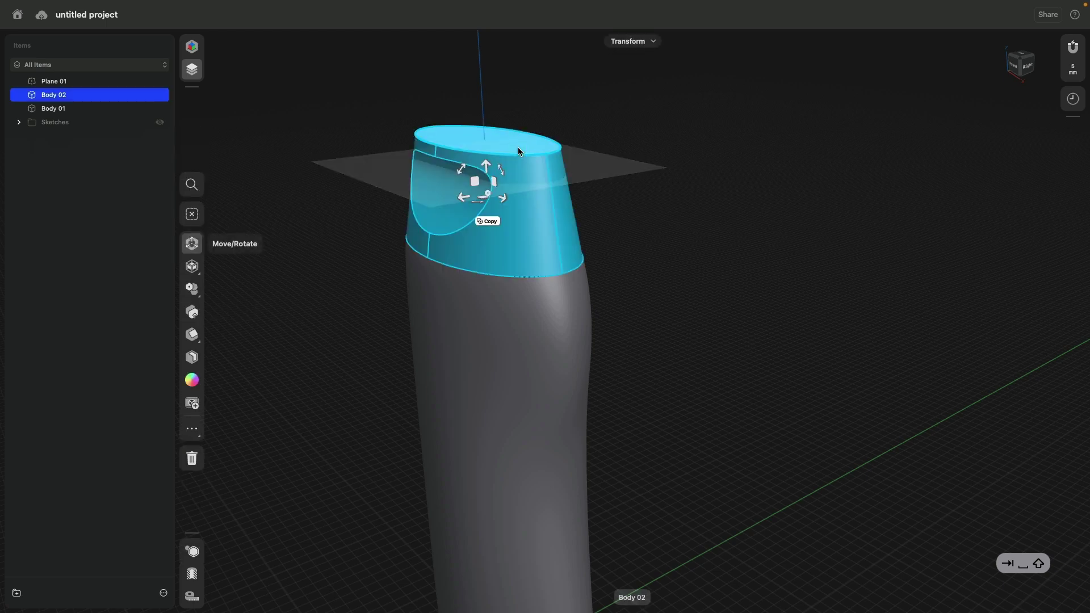
Step: Split the cap body with Plane 01 into Body 02 and Body 02*
{"action": "left_click", "coordinate": [616, 170]}
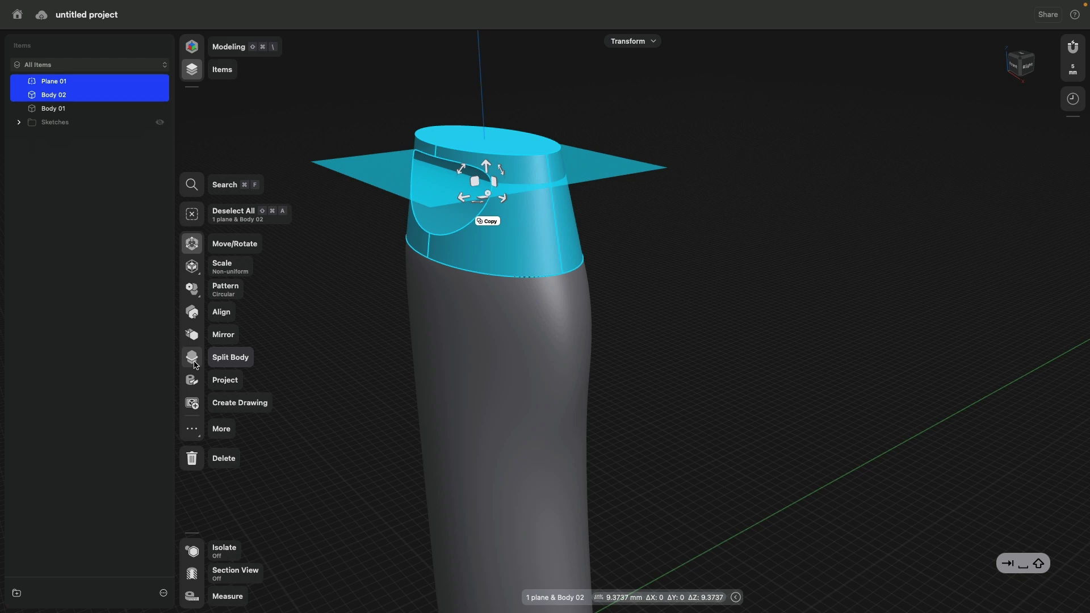
{"action": "left_click", "coordinate": [194, 361]}
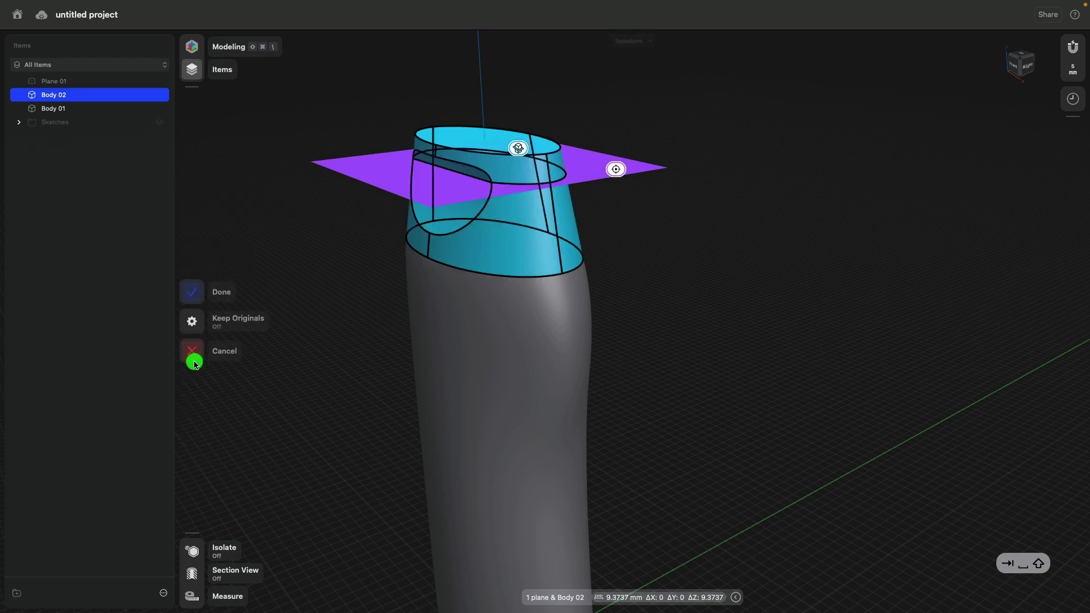
{"action": "left_click", "coordinate": [194, 293]}
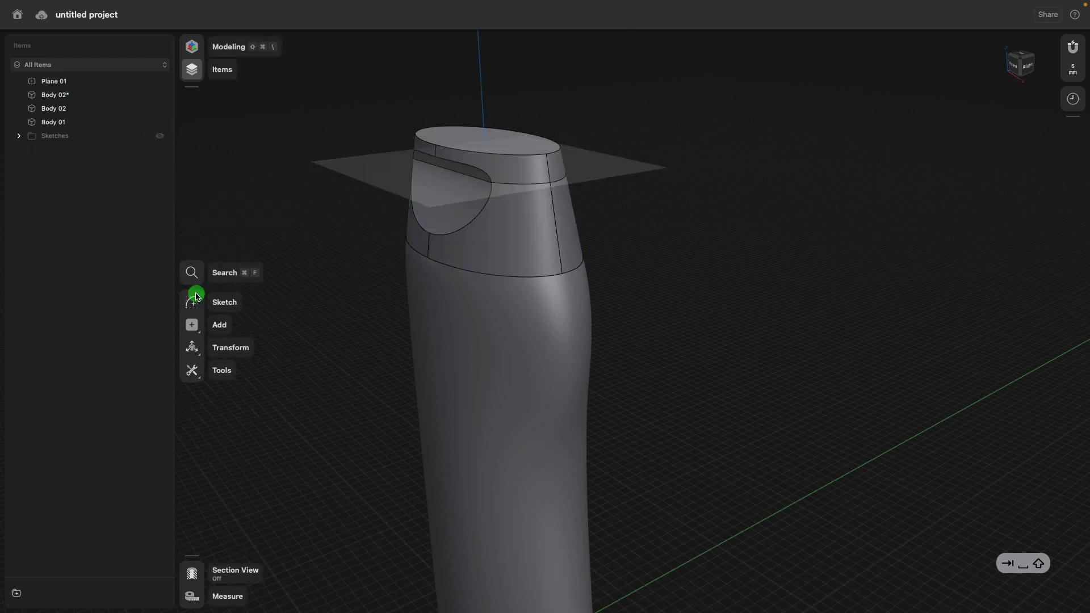
Step: Move Plane 01 into the Sketches folder and view the bottle from the Front
{"action": "mouse_move", "coordinate": [48, 83]}
{"action": "left_mouse_down"}
{"action": "mouse_move", "coordinate": [61, 86]}
{"action": "mouse_move", "coordinate": [73, 189]}
{"action": "mouse_move", "coordinate": [78, 141]}
{"action": "left_mouse_up"}
{"action": "mouse_move", "coordinate": [326, 315]}
{"action": "middle_mouse_down"}
{"action": "mouse_move", "coordinate": [416, 314]}
{"action": "mouse_move", "coordinate": [450, 282]}
{"action": "mouse_move", "coordinate": [360, 314]}
{"action": "mouse_move", "coordinate": [390, 299]}
{"action": "mouse_move", "coordinate": [377, 316]}
{"action": "mouse_move", "coordinate": [386, 316]}
{"action": "middle_mouse_up"}
{"action": "middle_click_drag", "start_coordinate": [761, 318], "coordinate": [767, 259]}
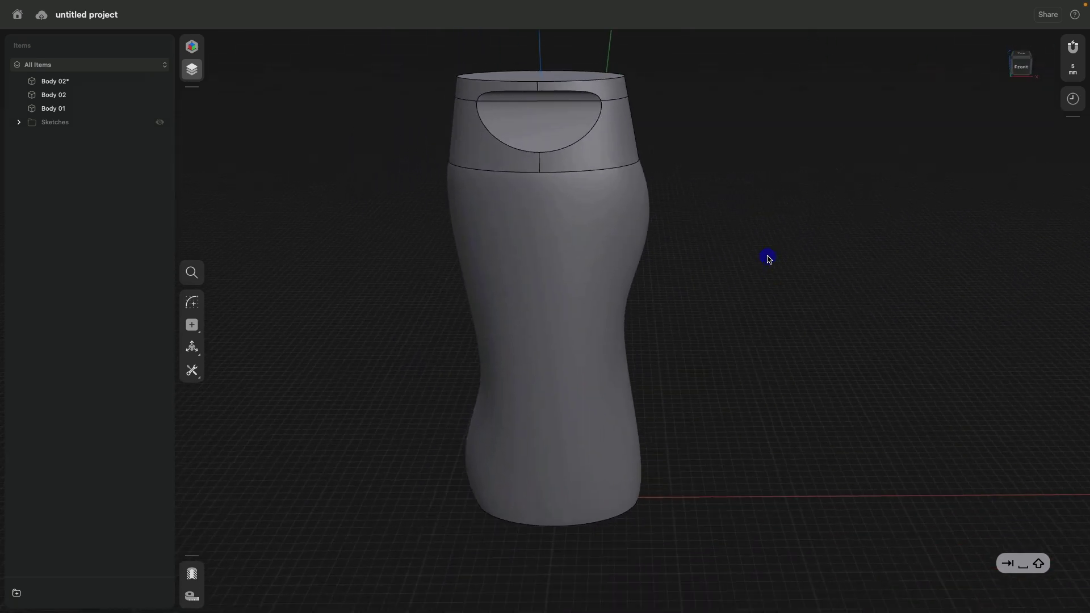
{"action": "left_click", "coordinate": [1021, 65]}
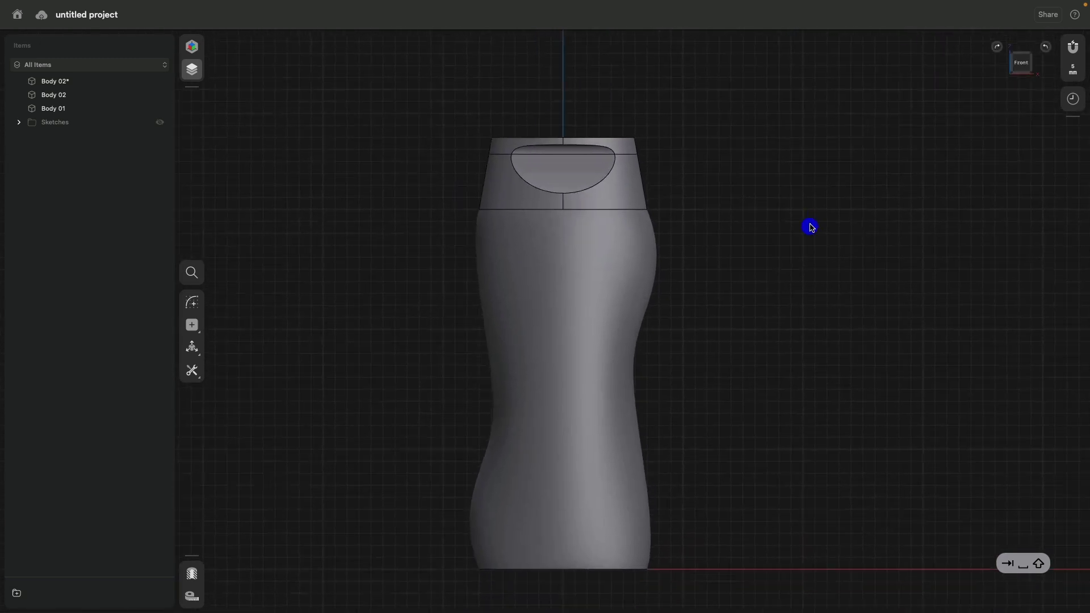
Step: Shift and tilt the front view to inspect the bottle's three solids
{"action": "middle_click_drag", "start_coordinate": [810, 227], "coordinate": [817, 215]}
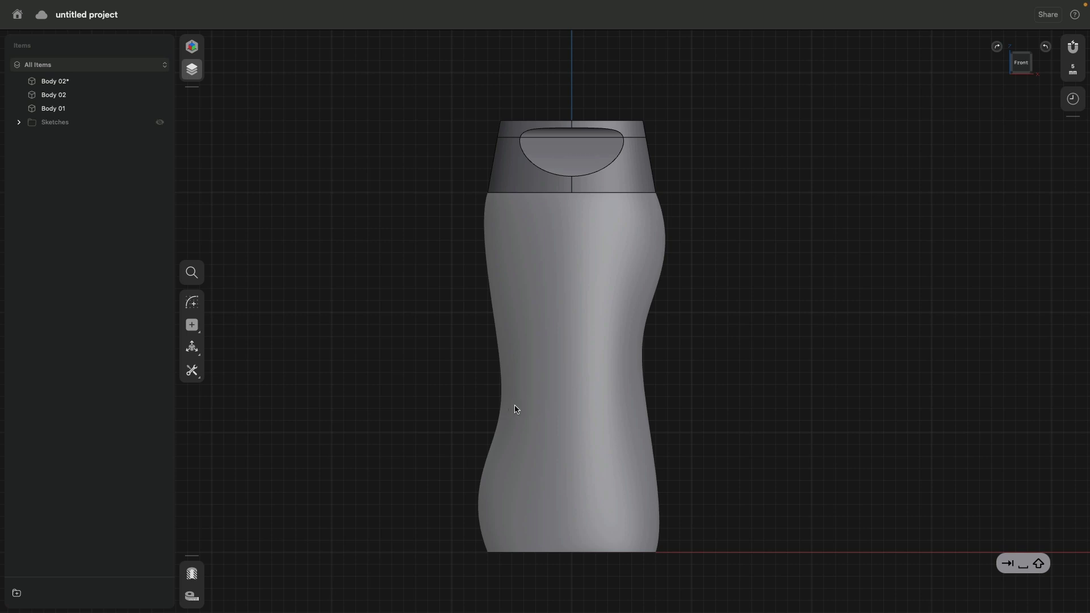
{"action": "right_click_drag", "start_coordinate": [771, 372], "coordinate": [769, 294]}
{"action": "middle_click_drag", "start_coordinate": [766, 319], "coordinate": [761, 297]}
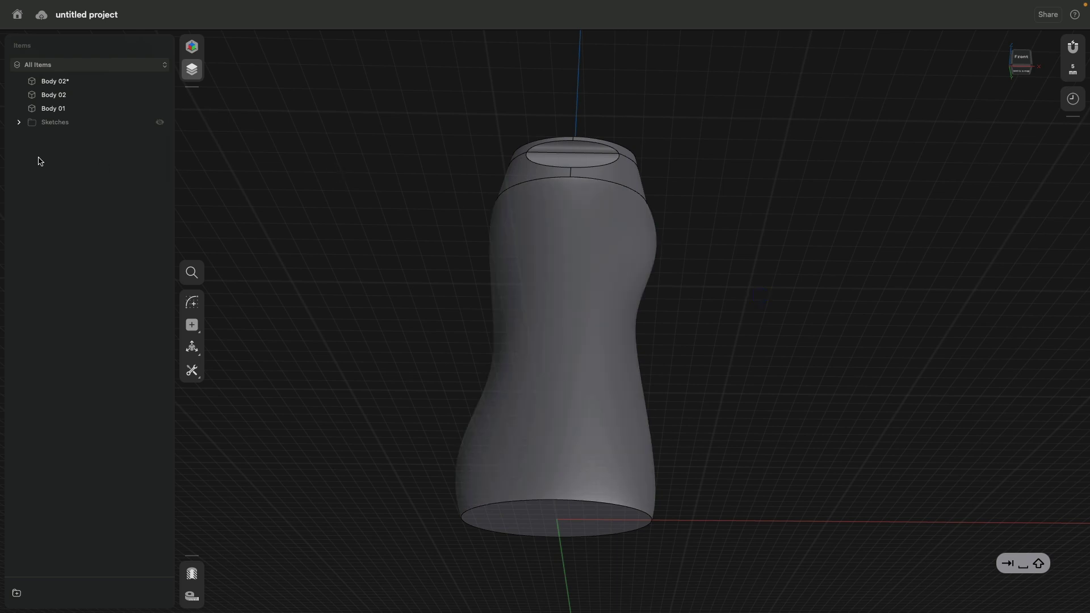
Step: Show the hidden sketches, including Sketch 01 (1), and select Sketch 01's base ellipse
{"action": "left_click", "coordinate": [17, 122]}
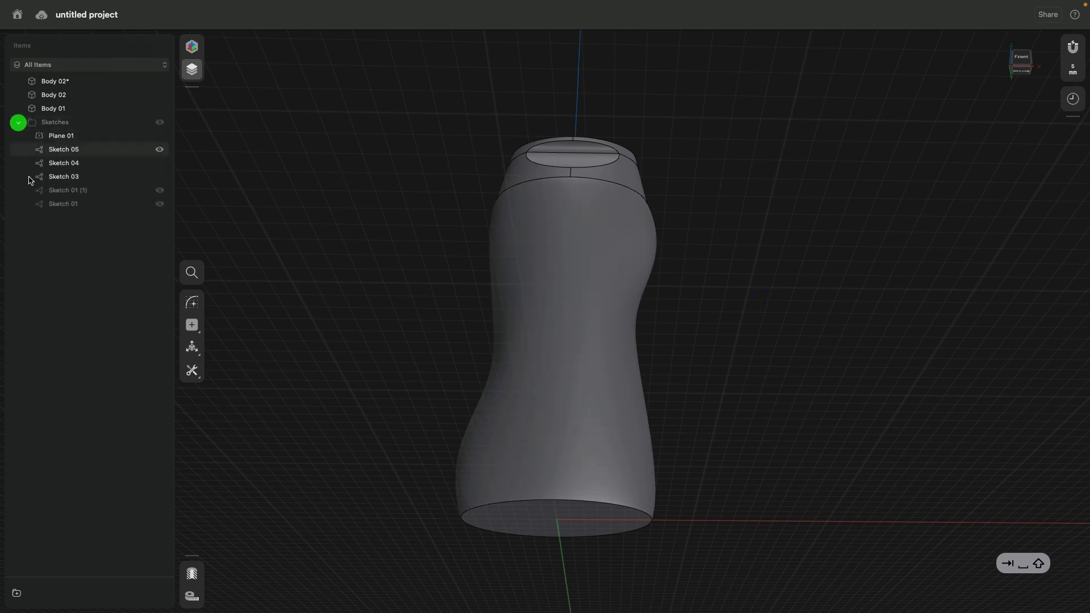
{"action": "left_click", "coordinate": [160, 122]}
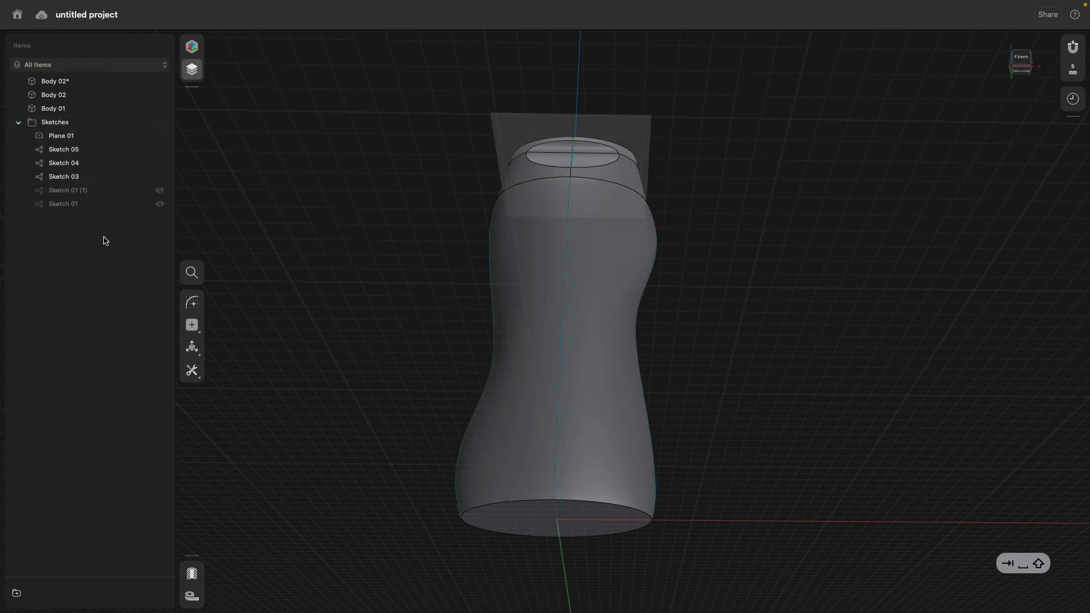
{"action": "left_click", "coordinate": [161, 192]}
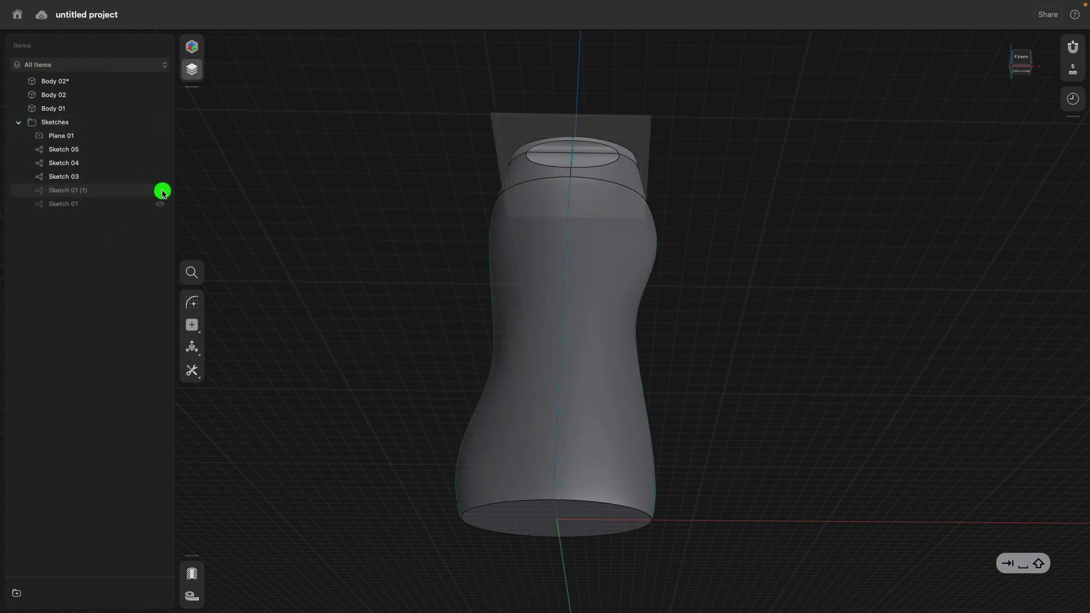
{"action": "left_click", "coordinate": [83, 206]}
{"action": "double_click", "coordinate": [83, 205]}
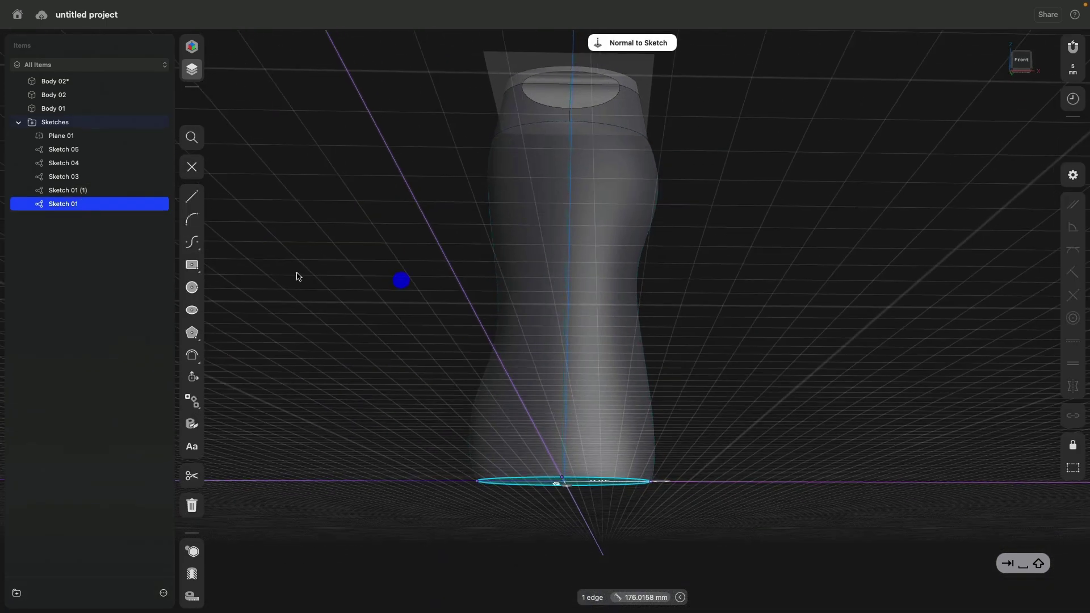
{"action": "left_click", "coordinate": [198, 168]}
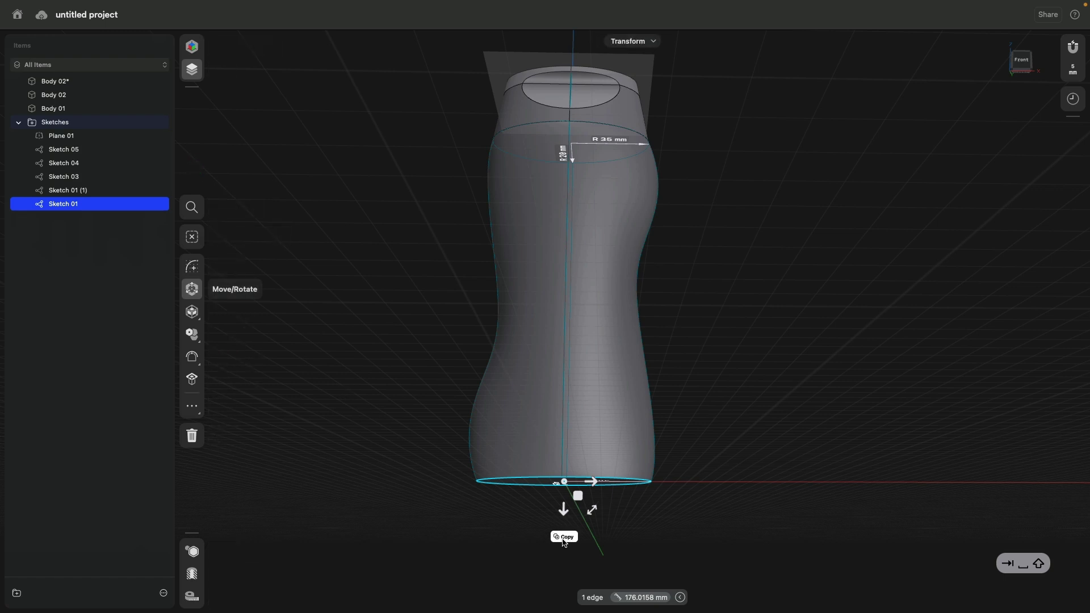
Step: Move a copy of the base ellipse 52 mm up the body
{"action": "left_click", "coordinate": [565, 537]}
{"action": "left_click_drag", "start_coordinate": [564, 532], "coordinate": [579, 355]}
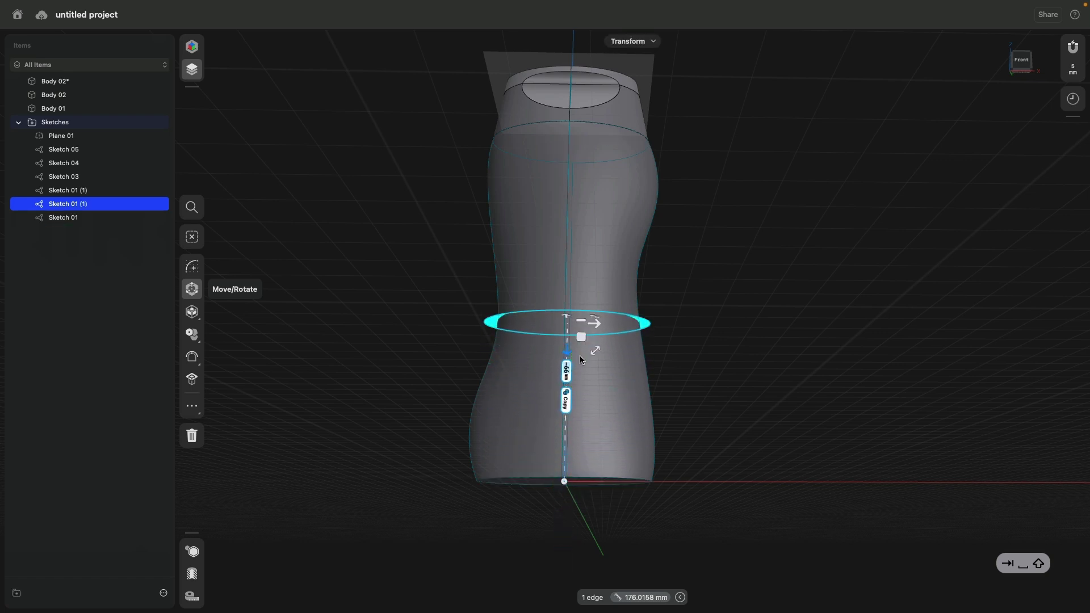
{"action": "left_click", "coordinate": [565, 407]}
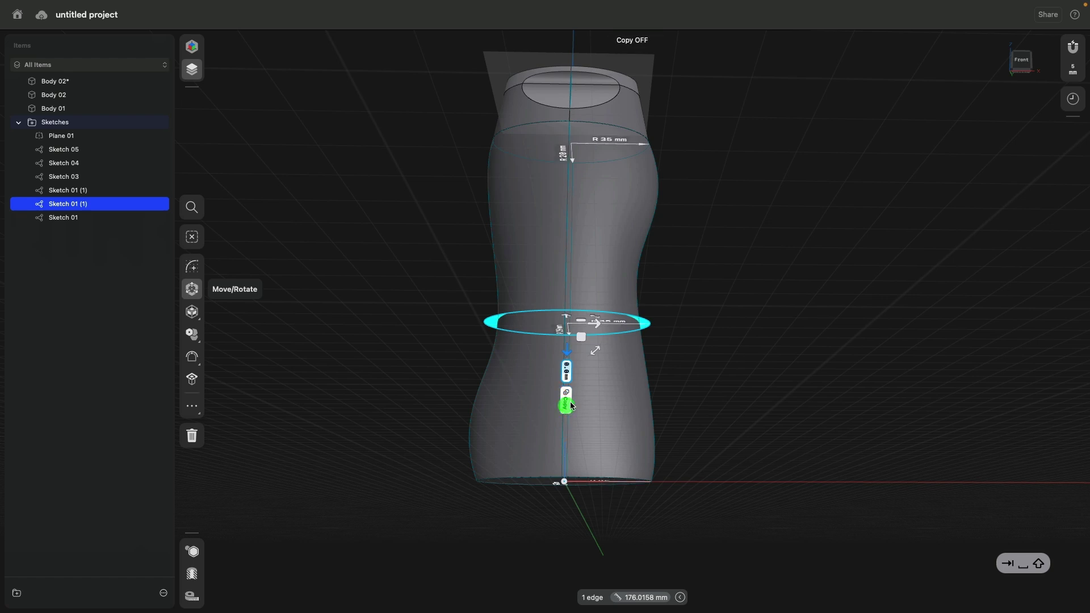
Step: Rotate a copy of the ellipse by -20° in the front view
{"action": "left_click", "coordinate": [1021, 59]}
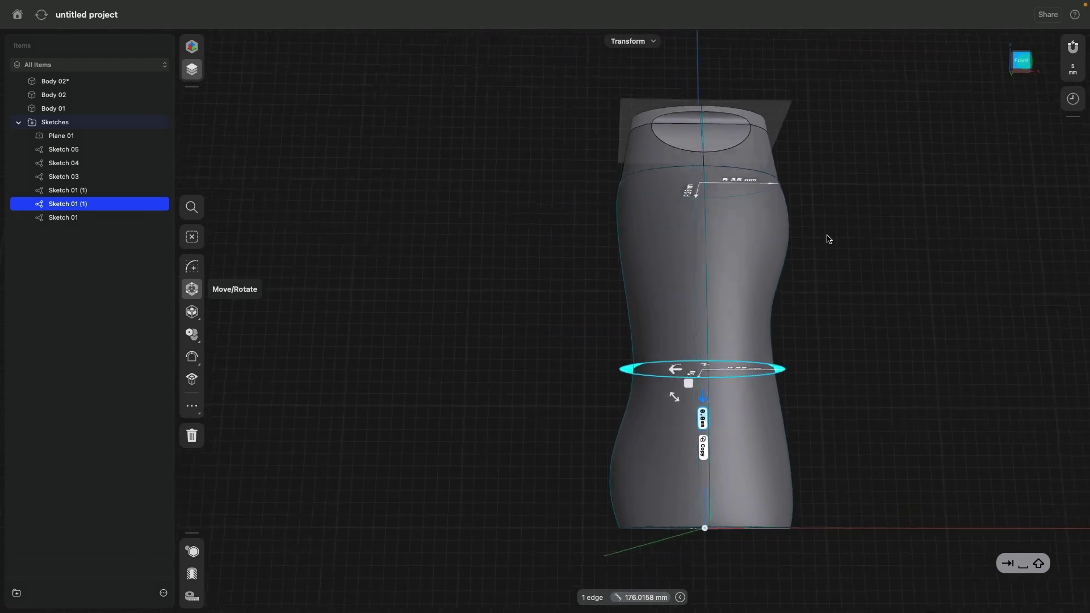
{"action": "left_click_drag", "start_coordinate": [767, 300], "coordinate": [724, 332]}
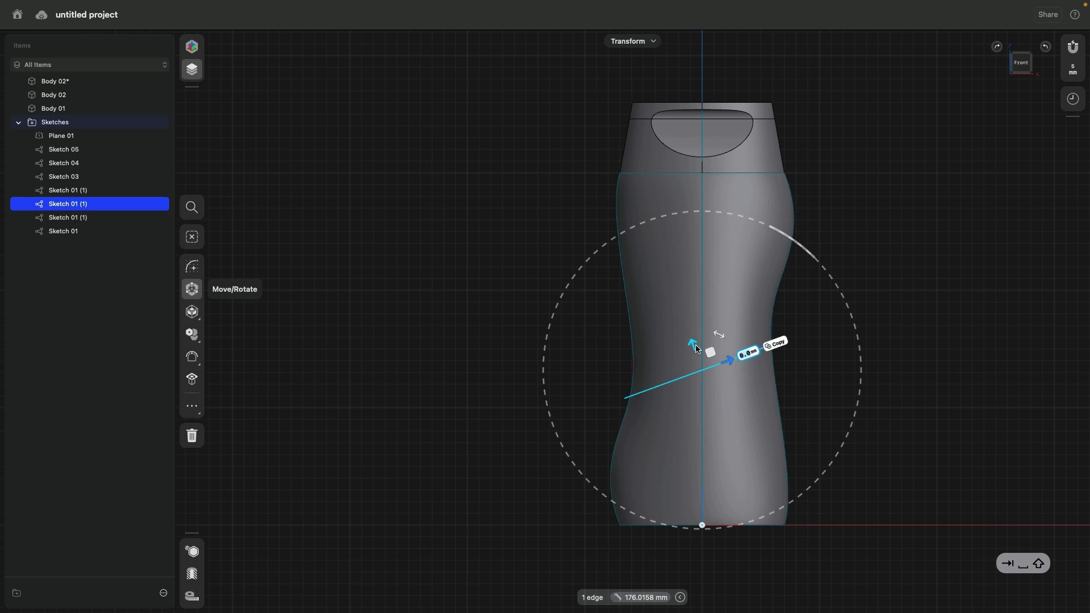
{"action": "left_click", "coordinate": [488, 370]}
{"action": "mouse_move", "coordinate": [489, 369]}
{"action": "right_mouse_down"}
{"action": "mouse_move", "coordinate": [479, 367]}
{"action": "mouse_move", "coordinate": [506, 394]}
{"action": "mouse_move", "coordinate": [577, 377]}
{"action": "mouse_move", "coordinate": [455, 382]}
{"action": "mouse_move", "coordinate": [505, 395]}
{"action": "right_mouse_up"}
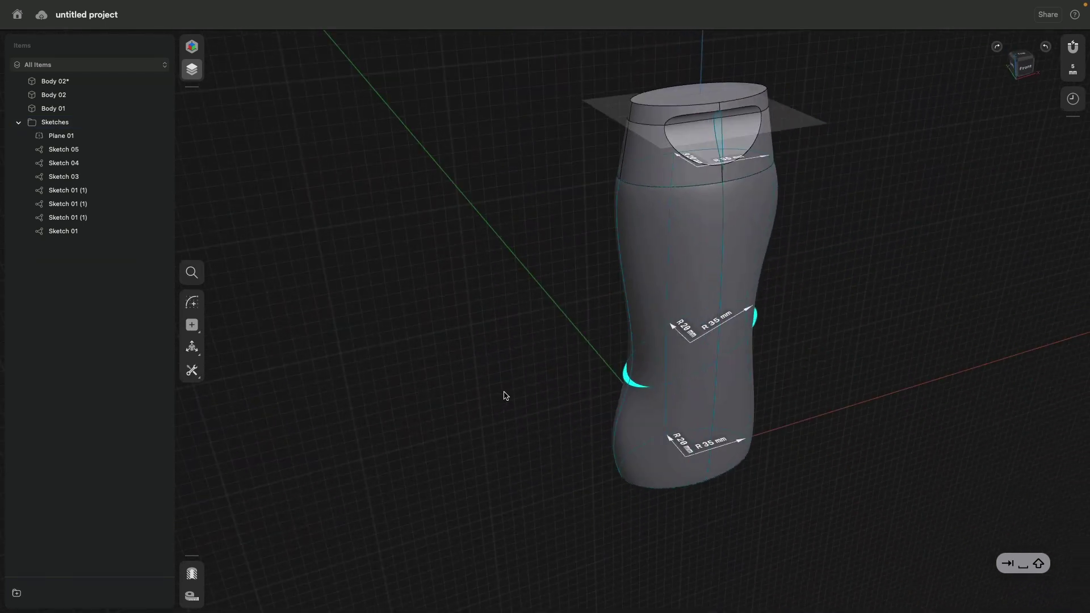
Step: Add an 18 mm construction line from the axis intersection in the ellipse sketch
{"action": "left_click", "coordinate": [623, 375]}
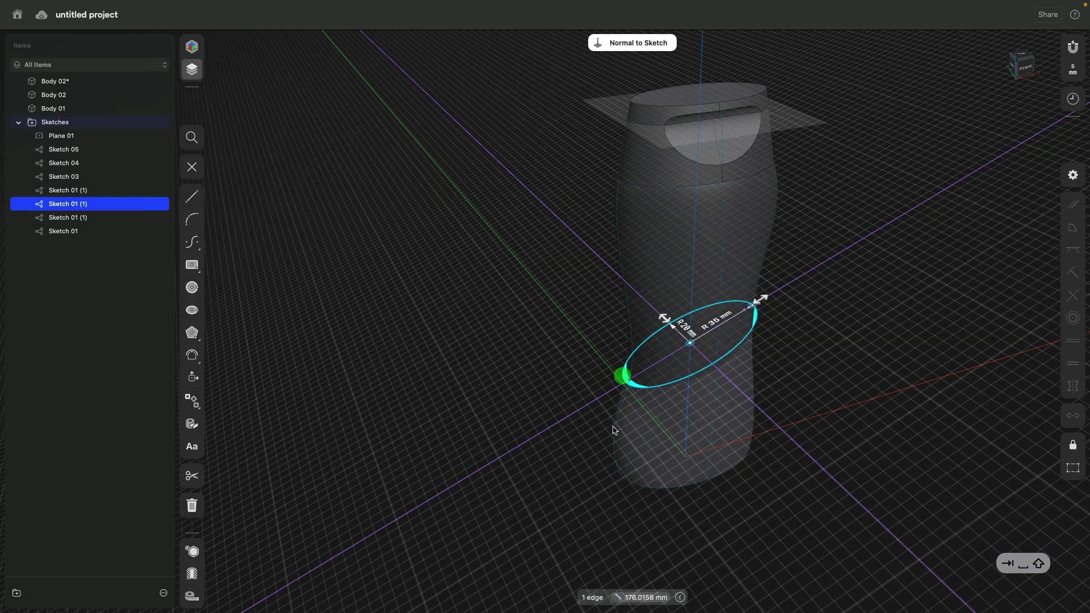
{"action": "scroll", "coordinate": [613, 429], "scroll_direction": "up", "scroll_amount": 3}
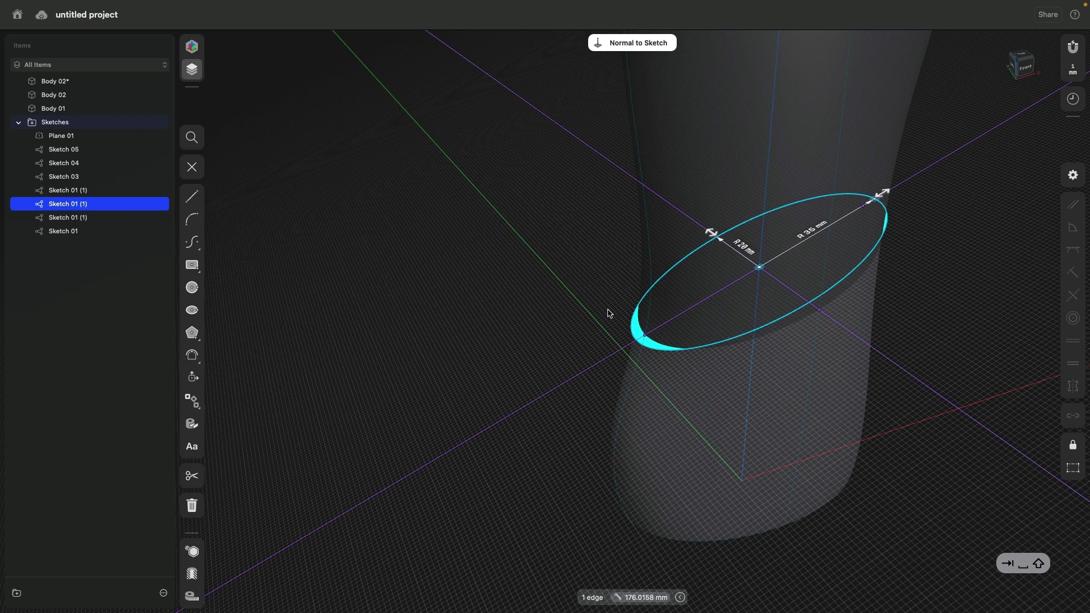
{"action": "left_click", "coordinate": [191, 196]}
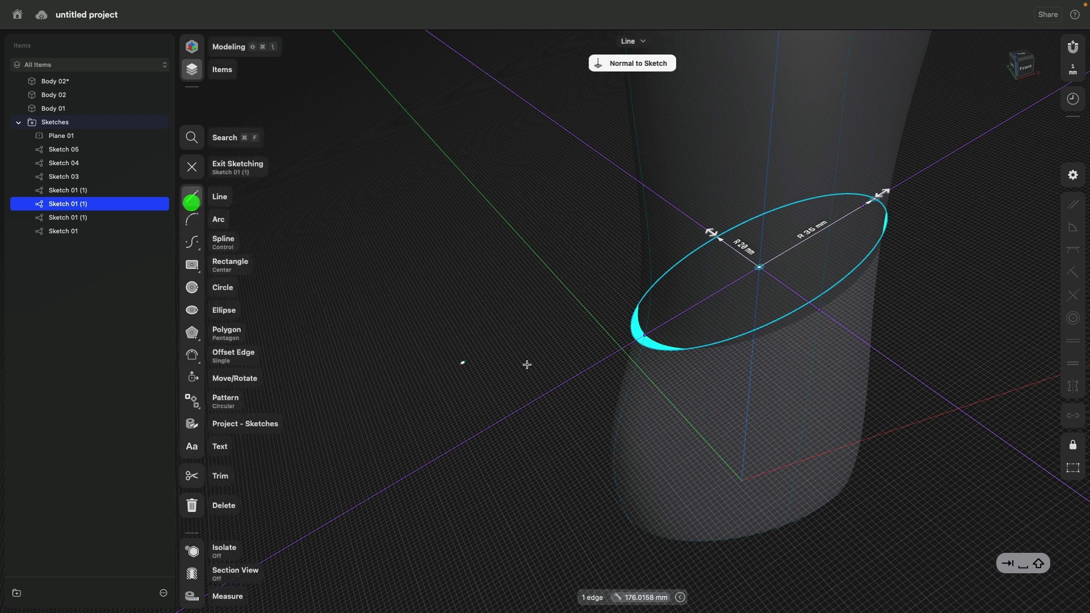
{"action": "left_click", "coordinate": [621, 349]}
{"action": "left_click", "coordinate": [555, 389]}
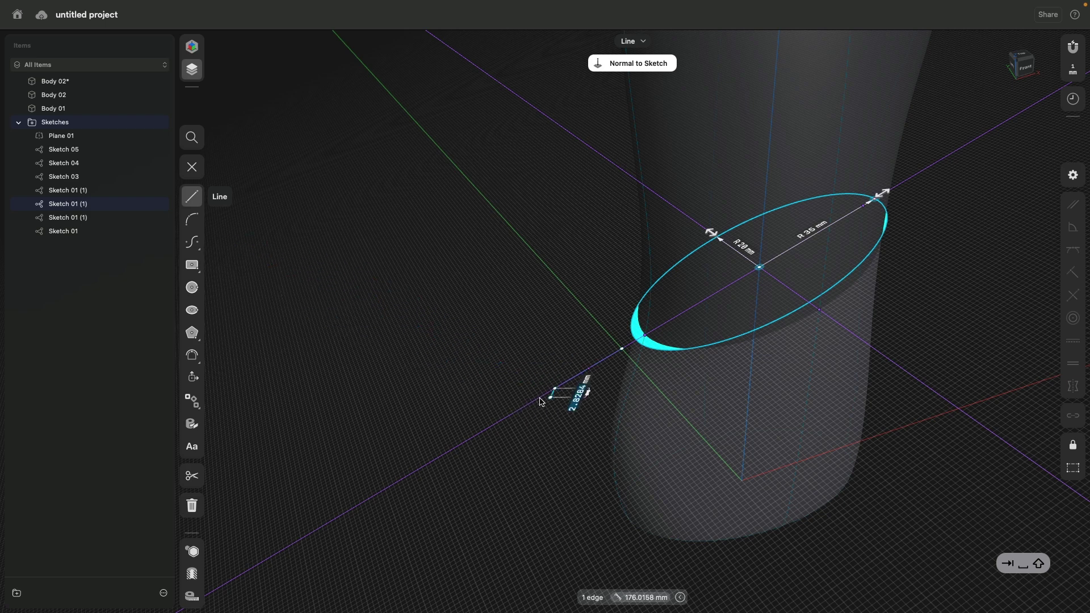
{"action": "key", "text": "Escape"}
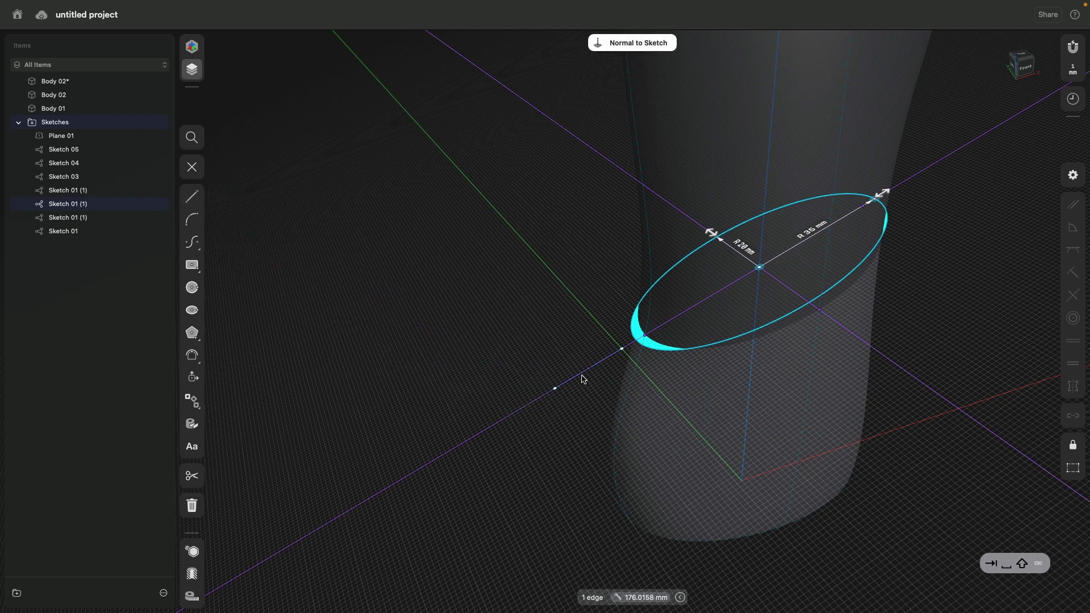
{"action": "left_click", "coordinate": [581, 373]}
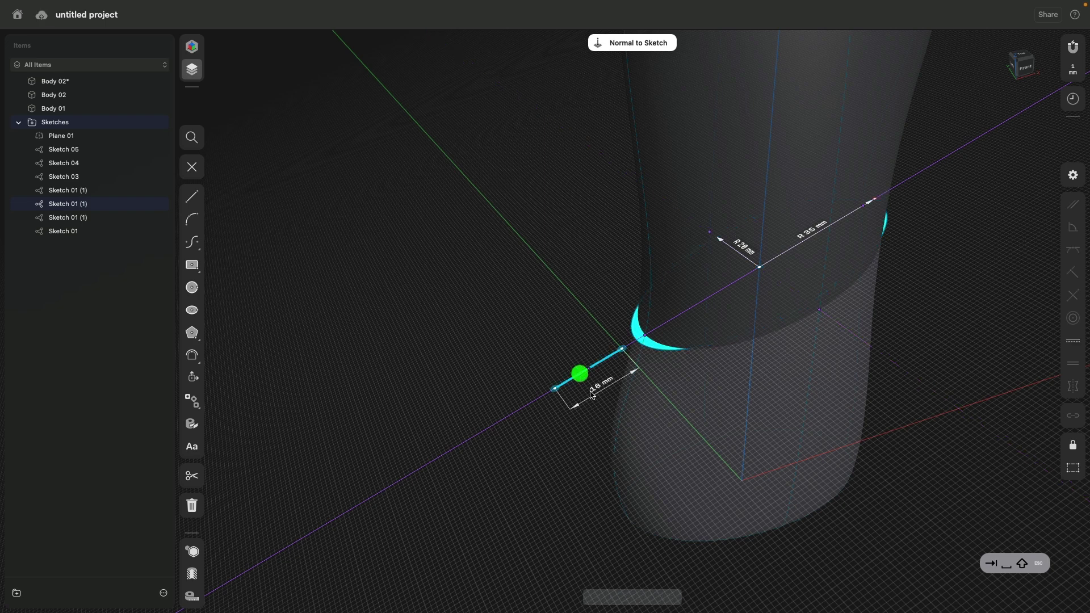
{"action": "left_click", "coordinate": [1072, 469]}
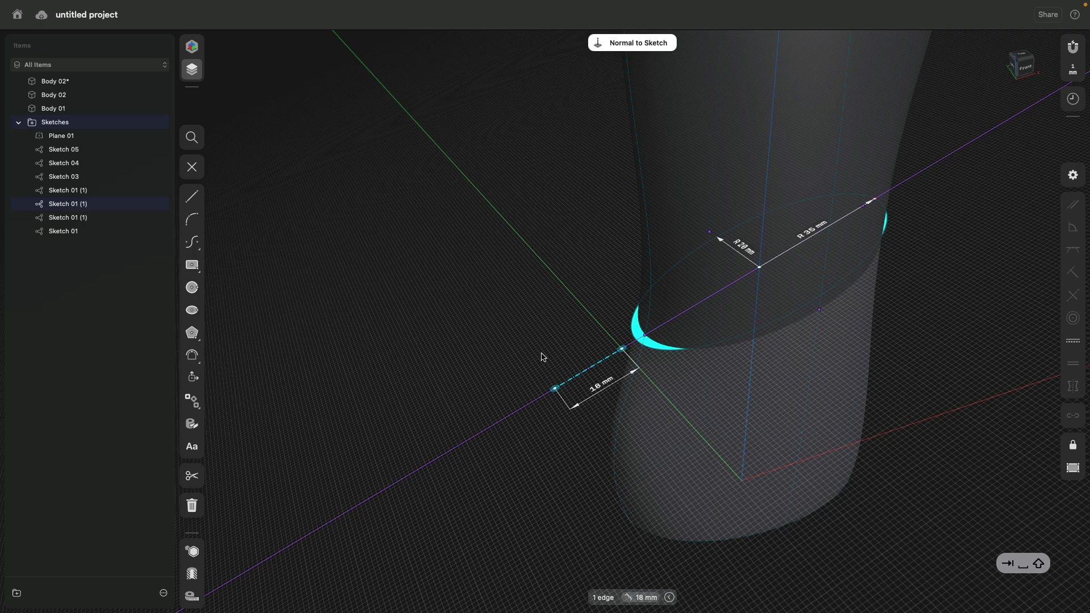
Step: Enlarge the ellipse radii from 20 to 30 mm and from 35 to 40 mm
{"action": "right_click_drag", "start_coordinate": [533, 309], "coordinate": [547, 309]}
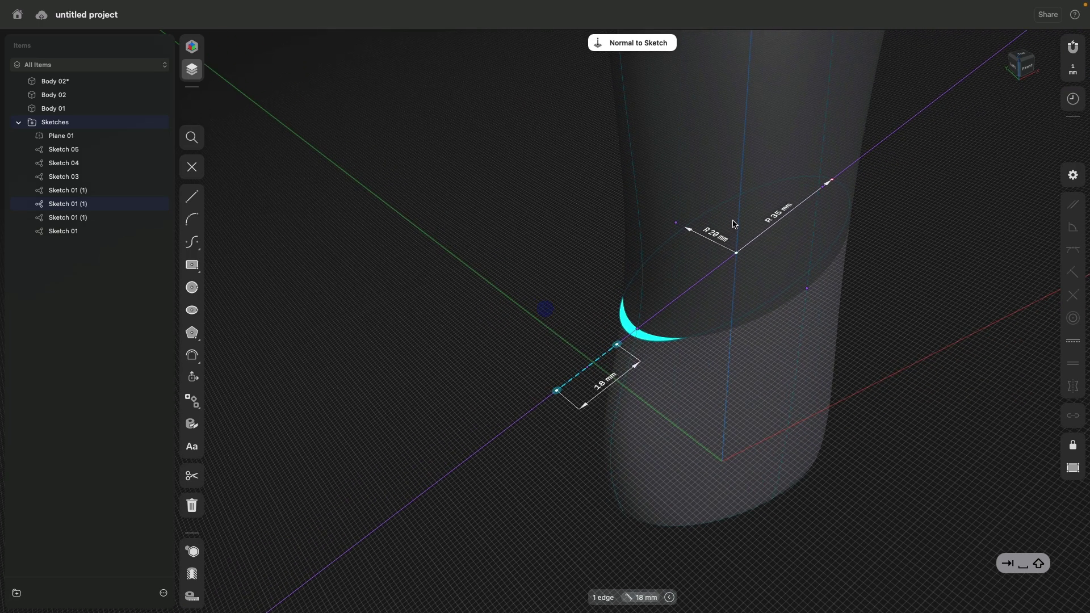
{"action": "left_click", "coordinate": [718, 240]}
{"action": "left_click", "coordinate": [709, 237]}
{"action": "left_click", "coordinate": [737, 256]}
{"action": "left_click", "coordinate": [701, 279]}
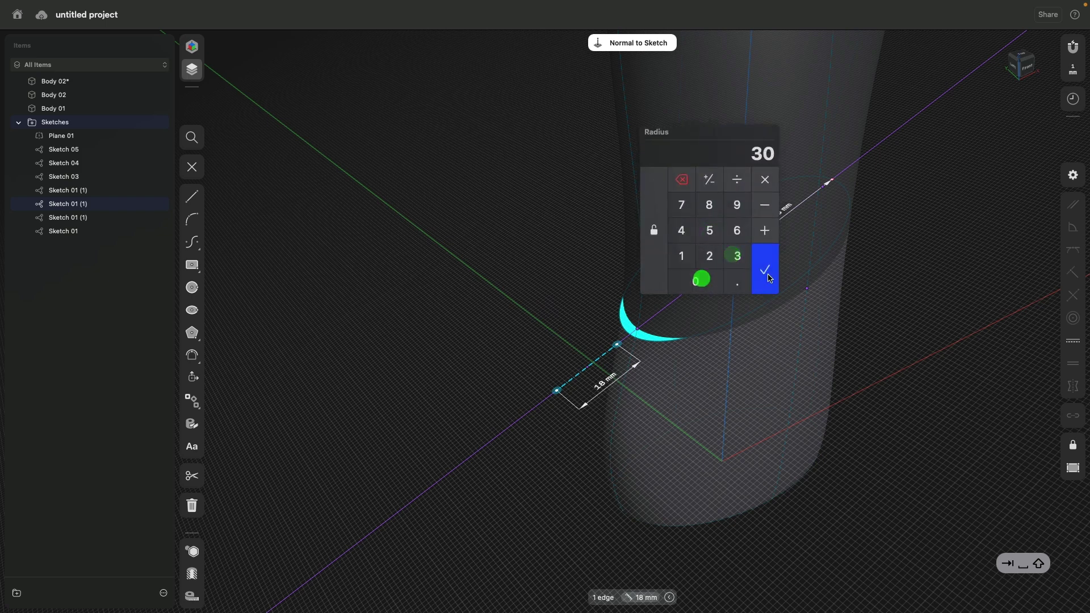
{"action": "left_click", "coordinate": [771, 281]}
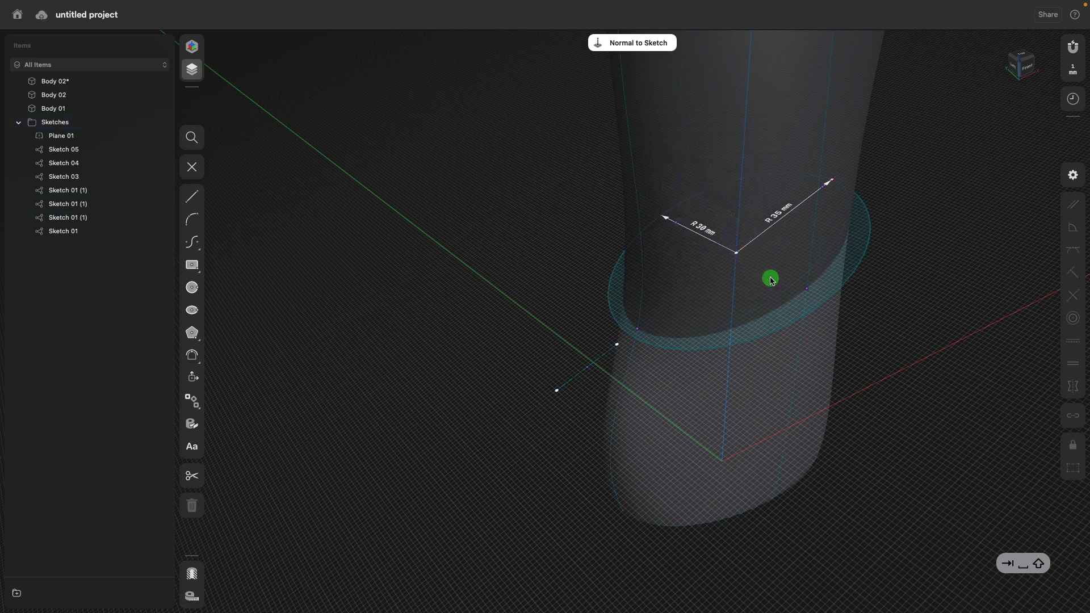
{"action": "left_click", "coordinate": [775, 214]}
{"action": "left_click", "coordinate": [757, 207]}
{"action": "left_click", "coordinate": [771, 258]}
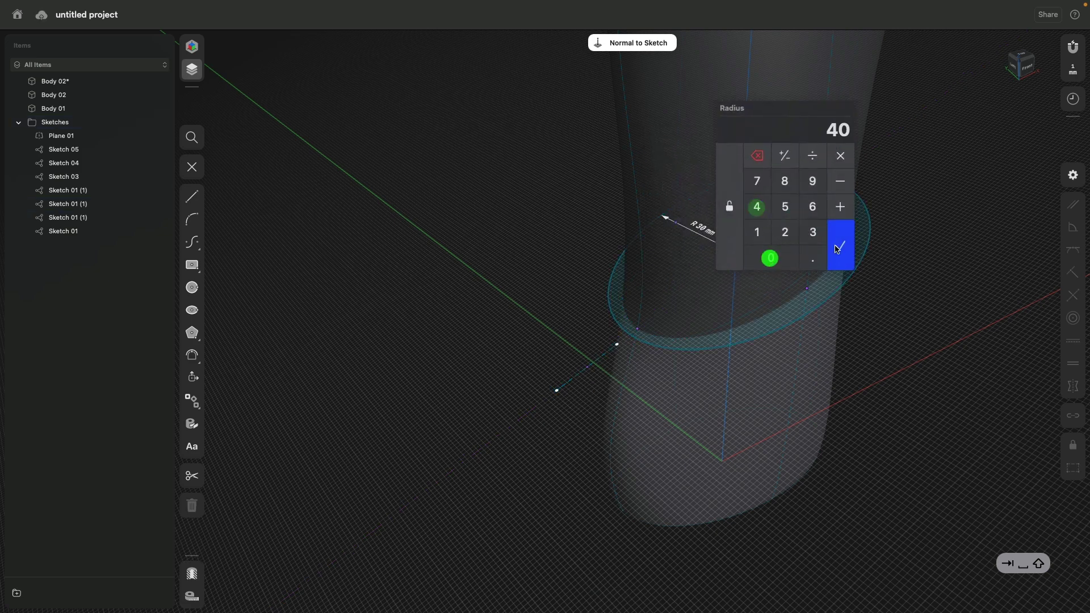
{"action": "left_click", "coordinate": [840, 246]}
{"action": "right_click_drag", "start_coordinate": [549, 309], "coordinate": [530, 321]}
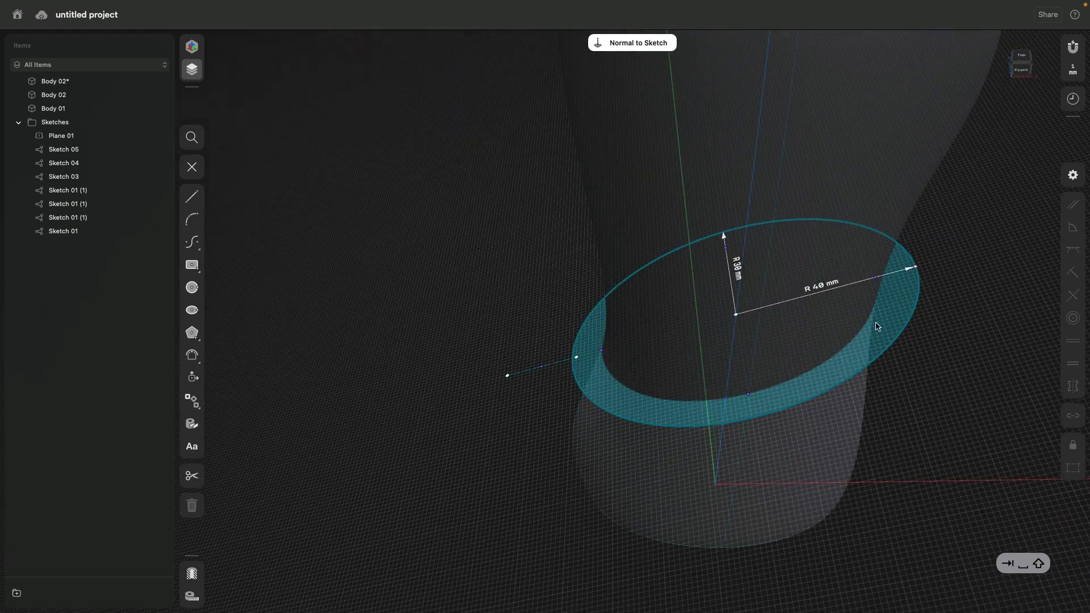
{"action": "mouse_move", "coordinate": [502, 310]}
{"action": "right_mouse_down"}
{"action": "mouse_move", "coordinate": [538, 275]}
{"action": "mouse_move", "coordinate": [525, 279]}
{"action": "right_mouse_up"}
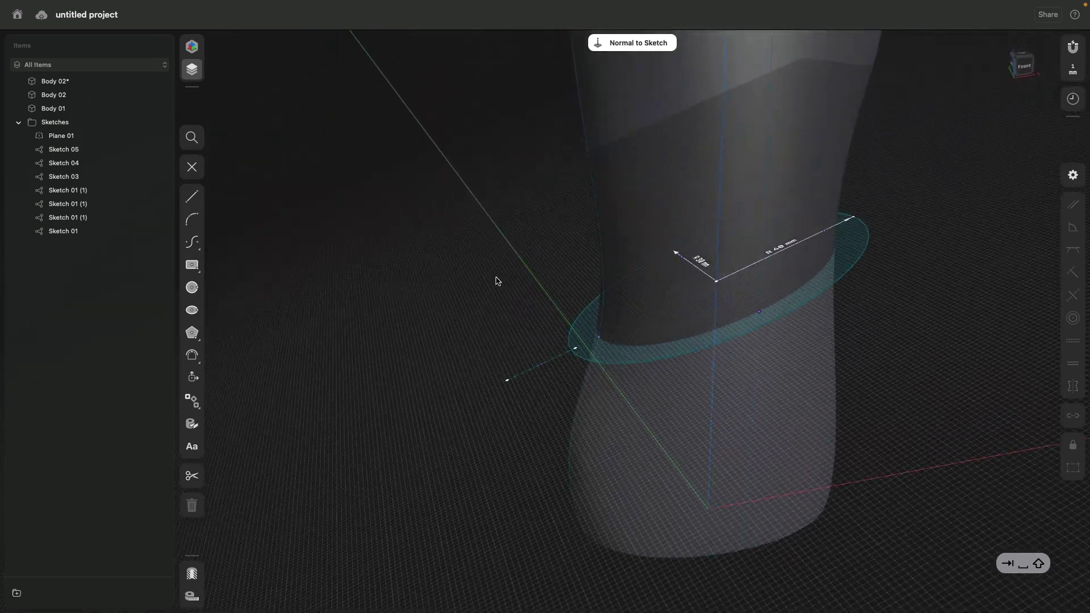
Step: Exit the sketch and add Plane 02 perpendicular to the ellipse at its left end
{"action": "left_click", "coordinate": [193, 167]}
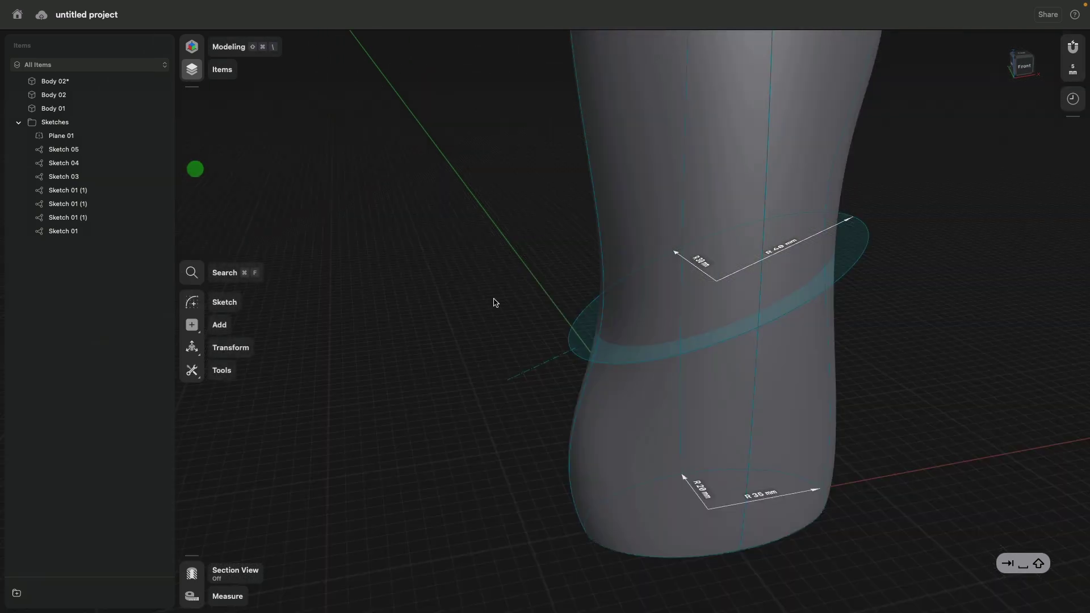
{"action": "double_click", "coordinate": [578, 360]}
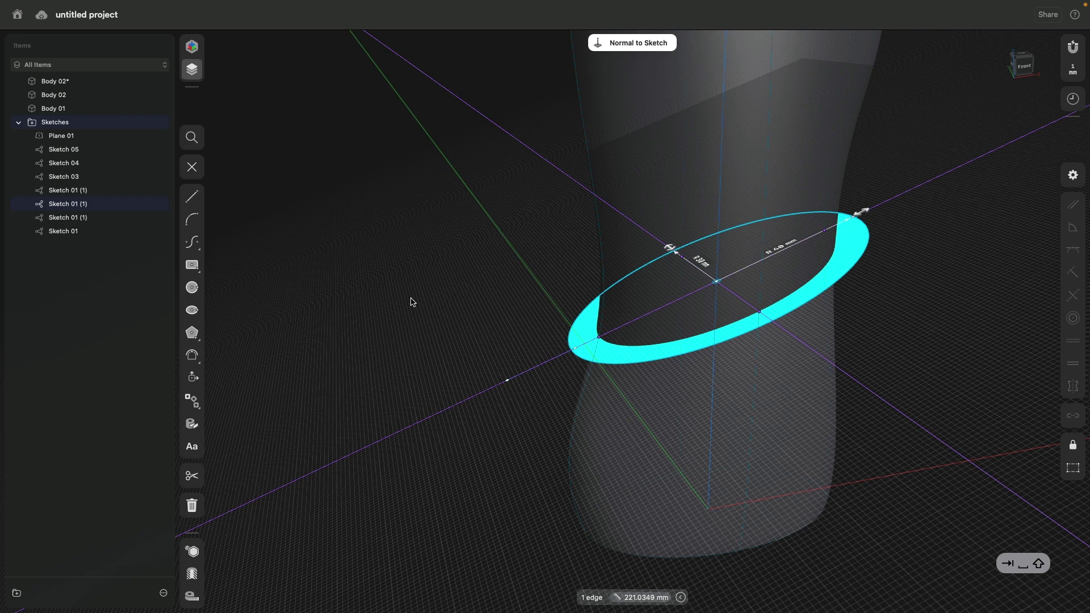
{"action": "left_click", "coordinate": [191, 167]}
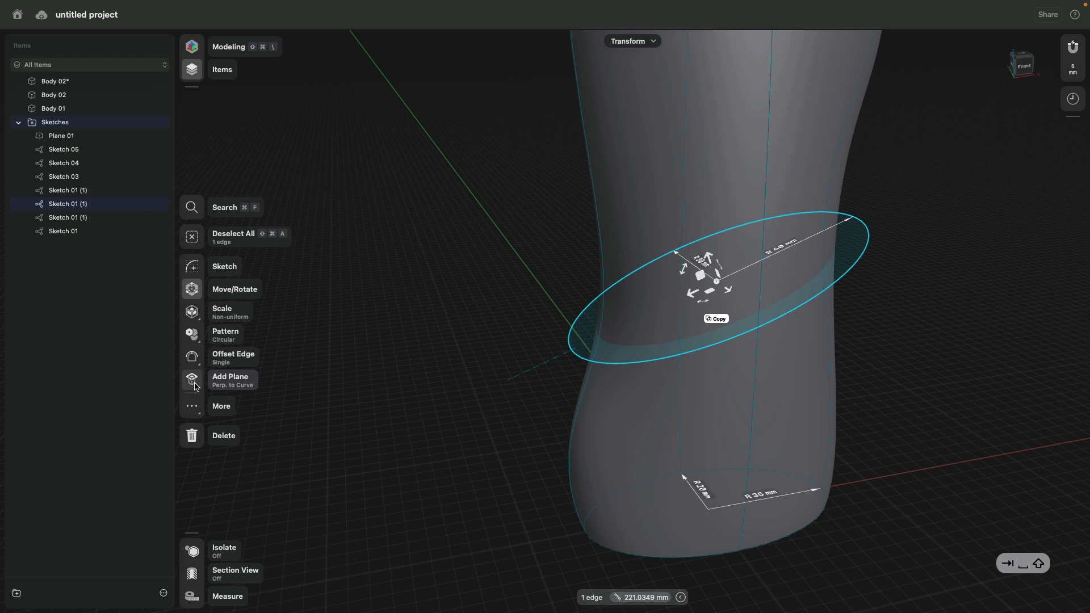
{"action": "left_click", "coordinate": [193, 381]}
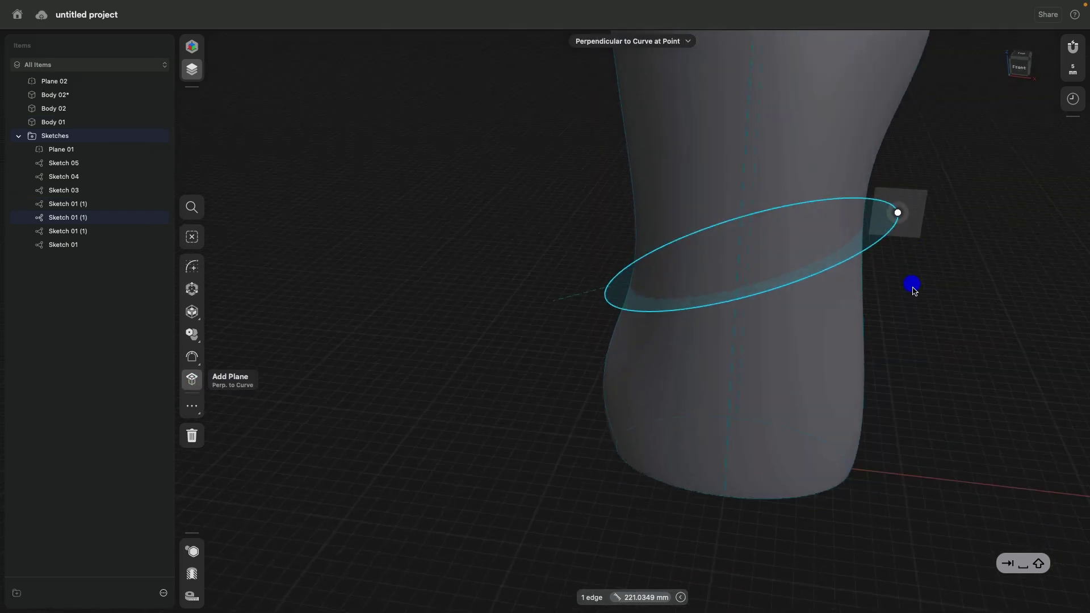
{"action": "left_click_drag", "start_coordinate": [897, 234], "coordinate": [586, 266]}
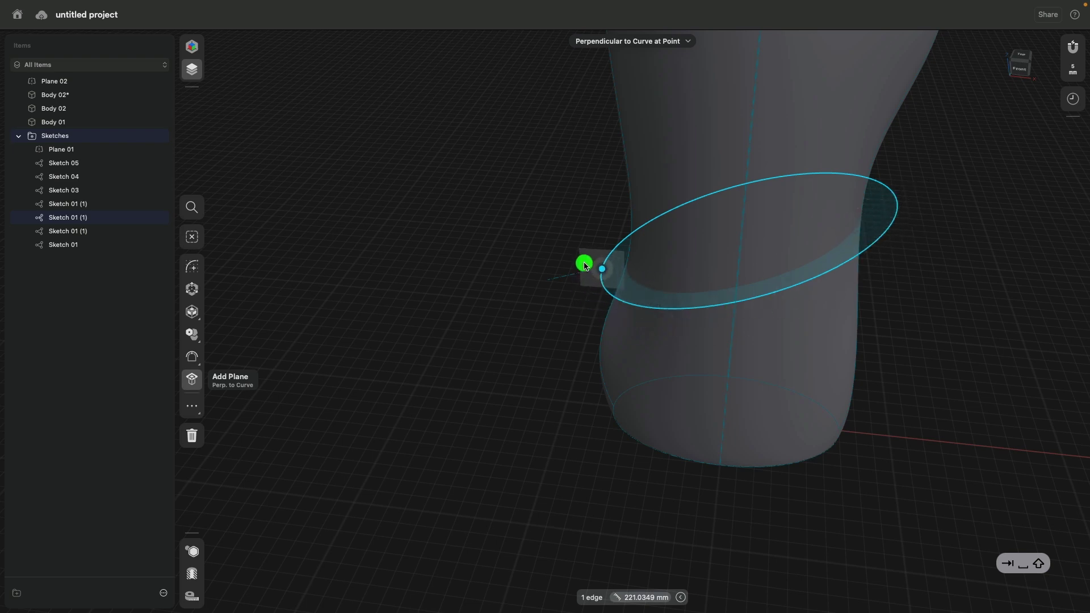
{"action": "mouse_move", "coordinate": [533, 270]}
{"action": "right_mouse_down"}
{"action": "mouse_move", "coordinate": [661, 272]}
{"action": "mouse_move", "coordinate": [543, 265]}
{"action": "right_mouse_up"}
{"action": "left_click", "coordinate": [598, 251]}
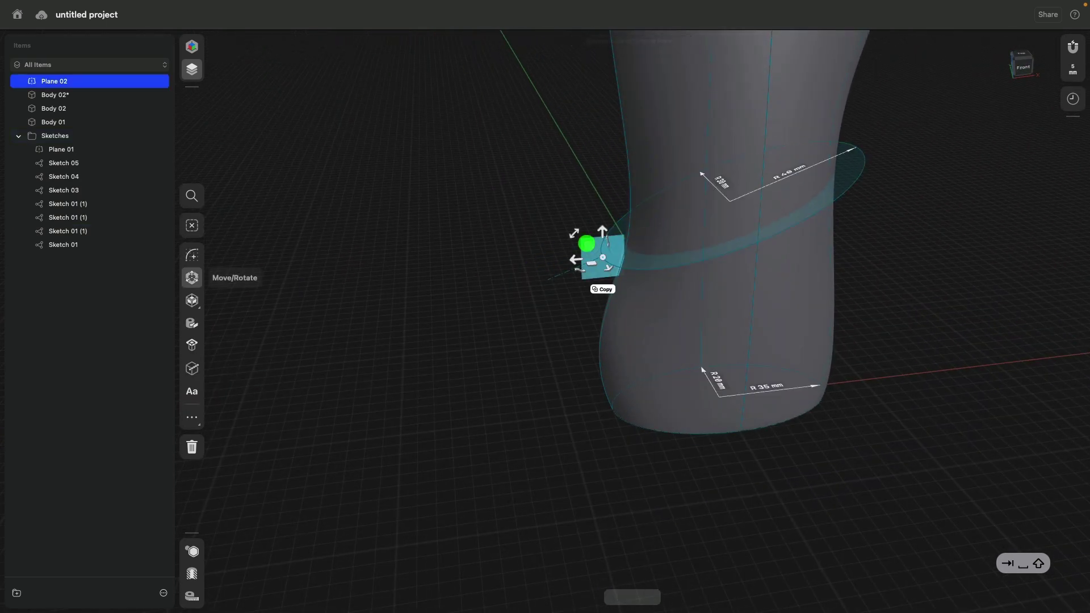
Step: Start Sketch 08 on Plane 02 and draw a 20 mm diameter circle at its origin
{"action": "left_click", "coordinate": [193, 256]}
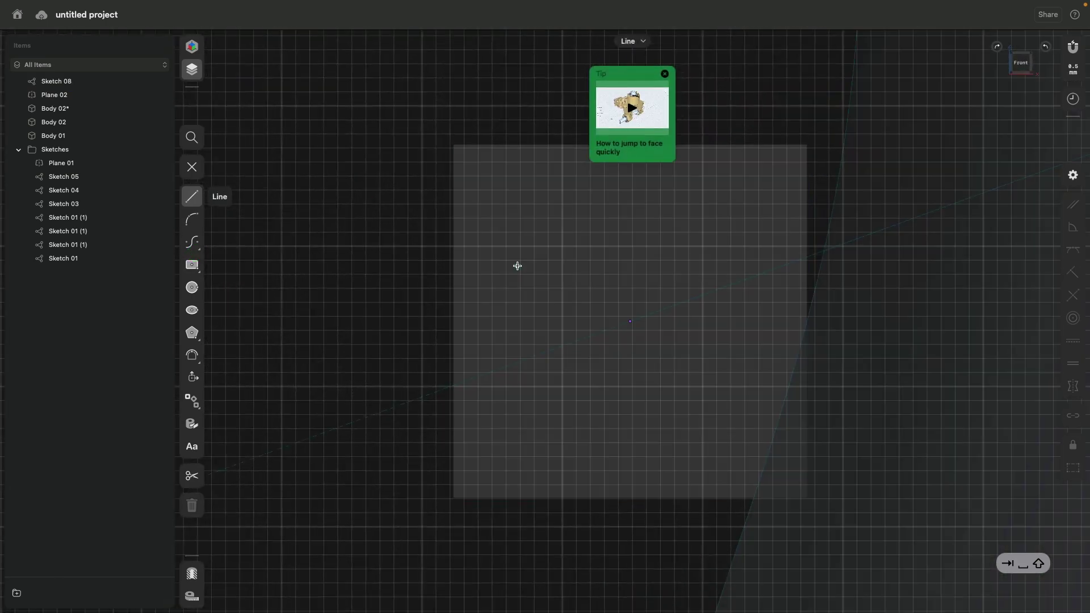
{"action": "left_click", "coordinate": [191, 286]}
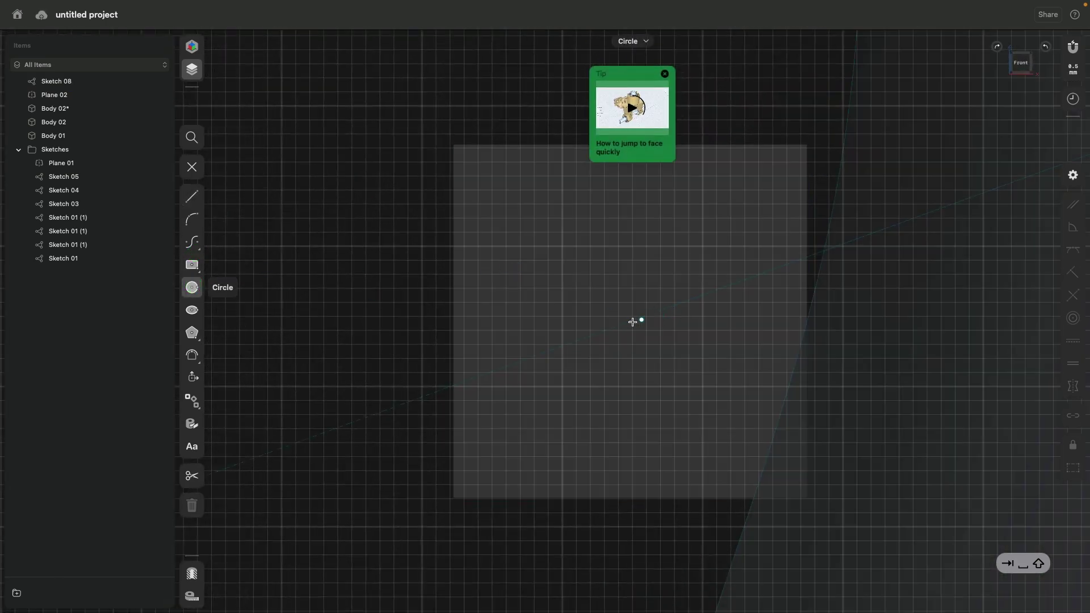
{"action": "left_click", "coordinate": [628, 322]}
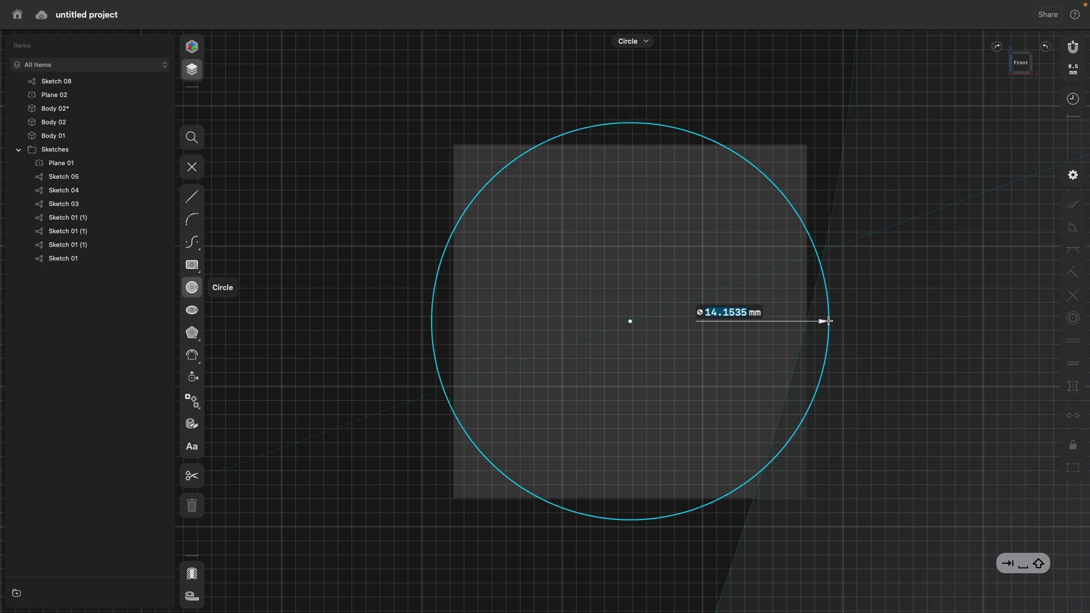
{"action": "type", "text": "20"}
{"action": "key", "text": "Return"}
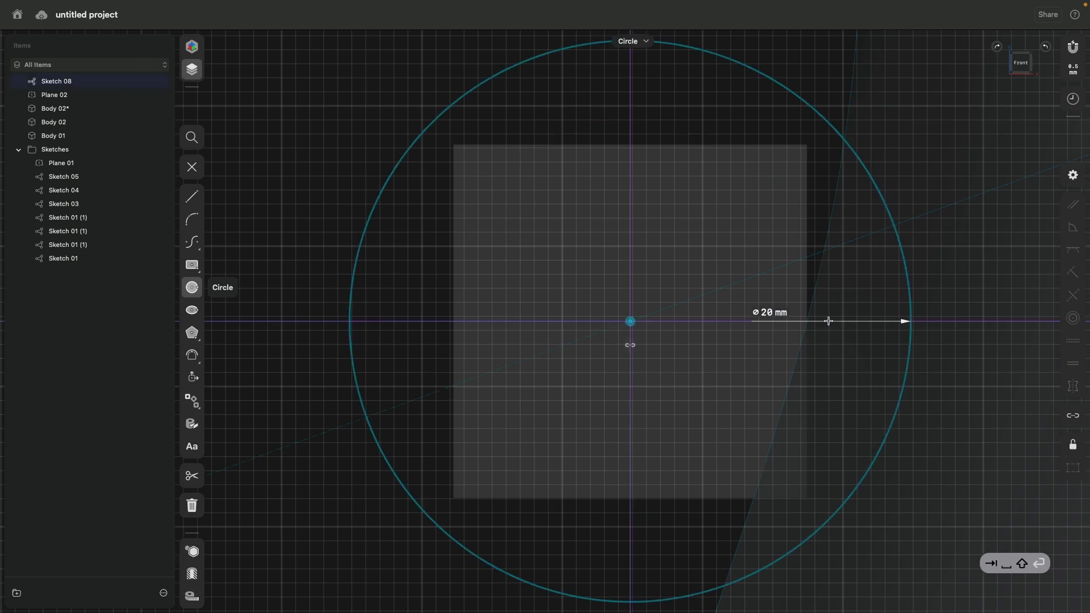
{"action": "scroll", "coordinate": [829, 320], "scroll_direction": "down", "scroll_amount": 5}
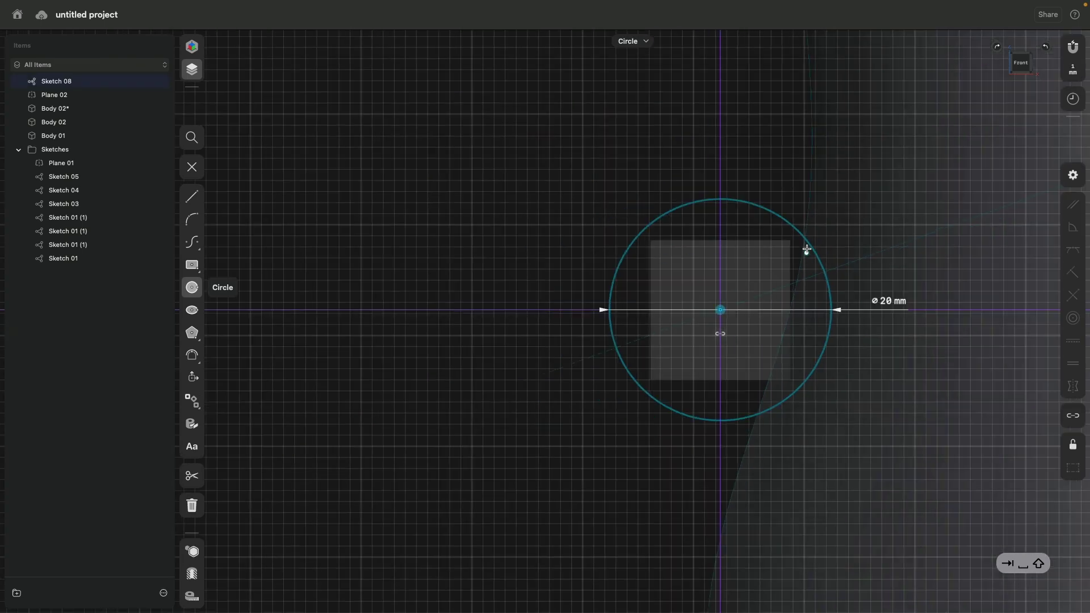
{"action": "left_click", "coordinate": [192, 196]}
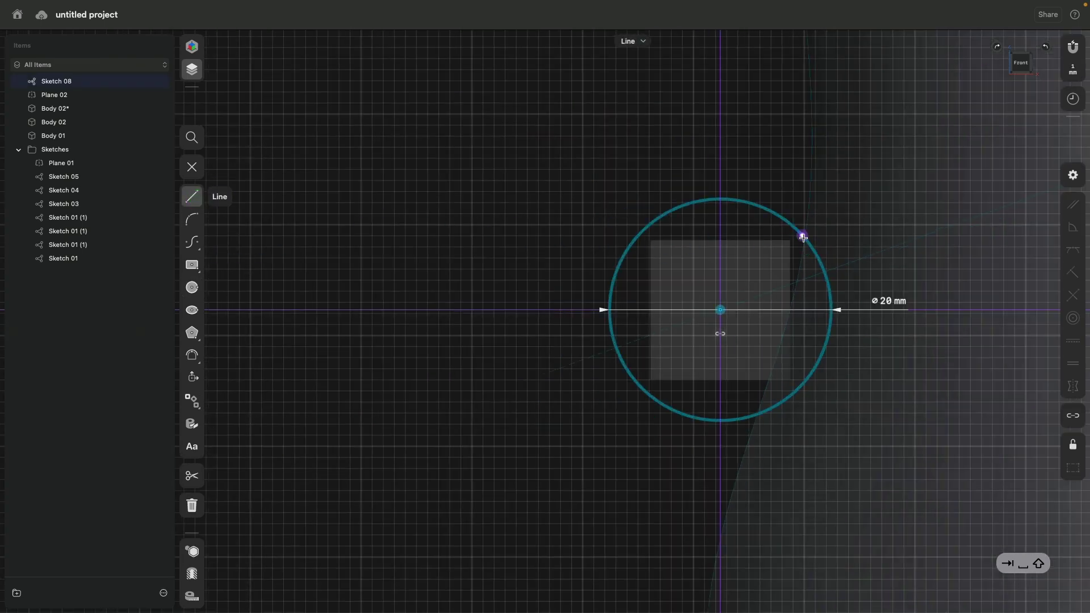
{"action": "left_click", "coordinate": [804, 237]}
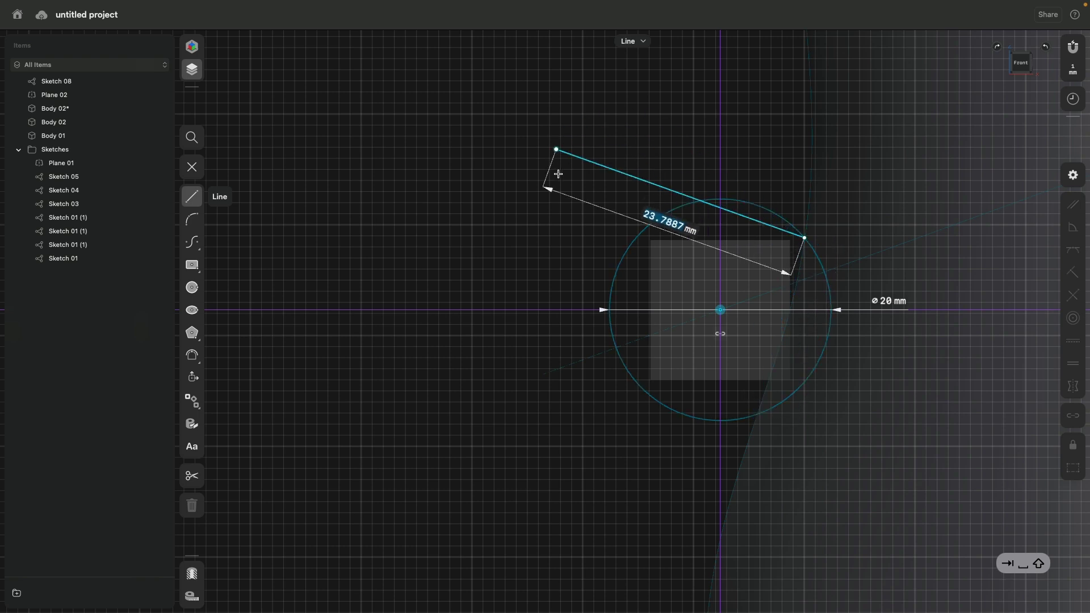
{"action": "key", "text": "Escape"}
{"action": "scroll", "coordinate": [510, 176], "scroll_direction": "down", "scroll_amount": 3}
{"action": "mouse_move", "coordinate": [510, 176]}
{"action": "middle_mouse_down"}
{"action": "mouse_move", "coordinate": [562, 244]}
{"action": "mouse_move", "coordinate": [533, 236]}
{"action": "middle_mouse_up"}
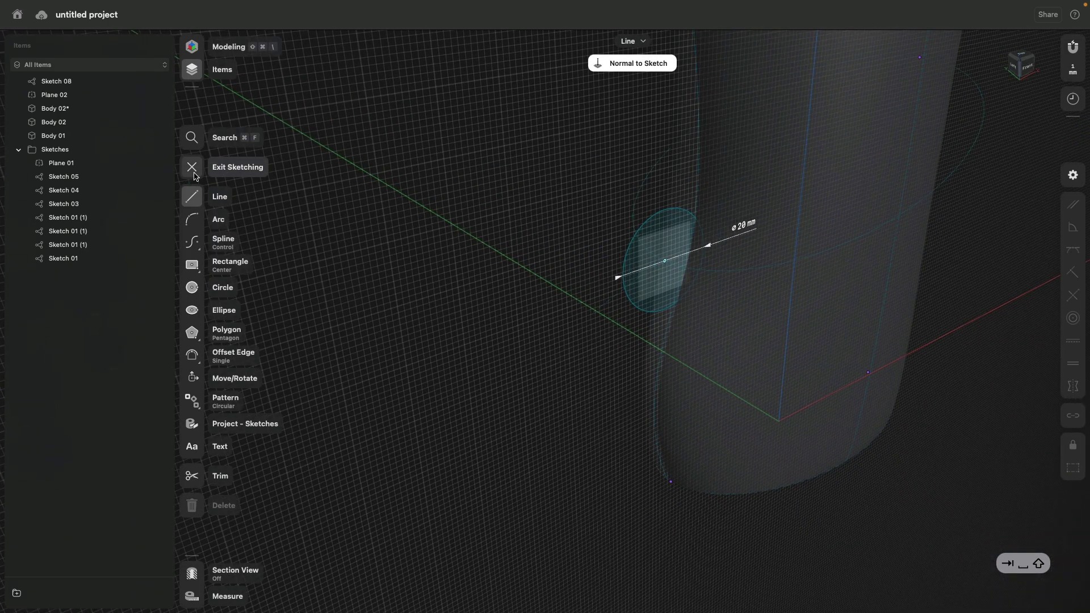
Step: Sweep the 20 mm circle along the tilted ellipse to create the ring Body 04
{"action": "left_click", "coordinate": [193, 168]}
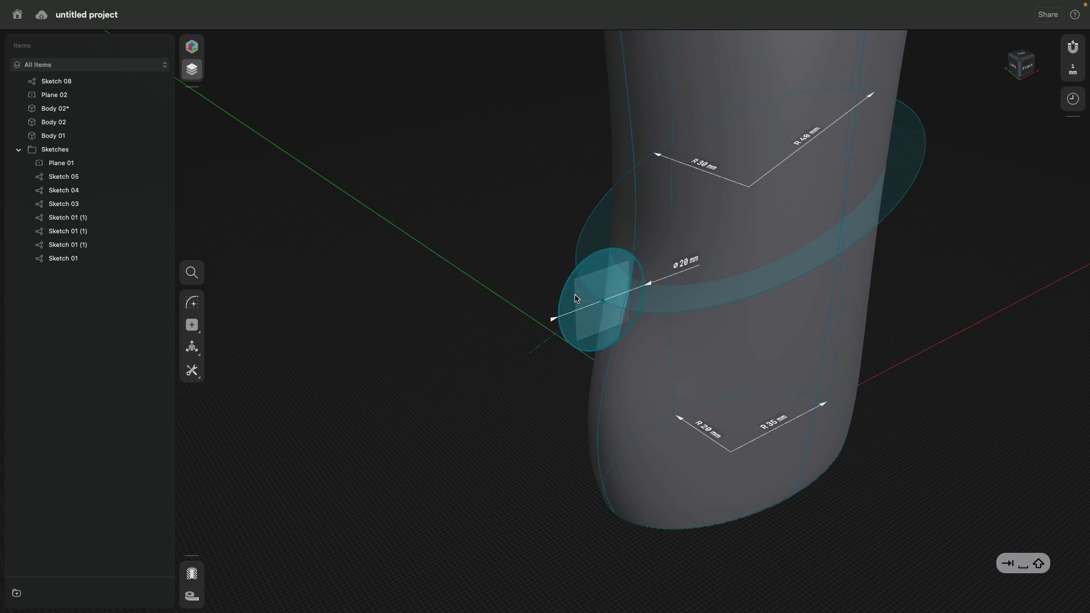
{"action": "left_click", "coordinate": [578, 300]}
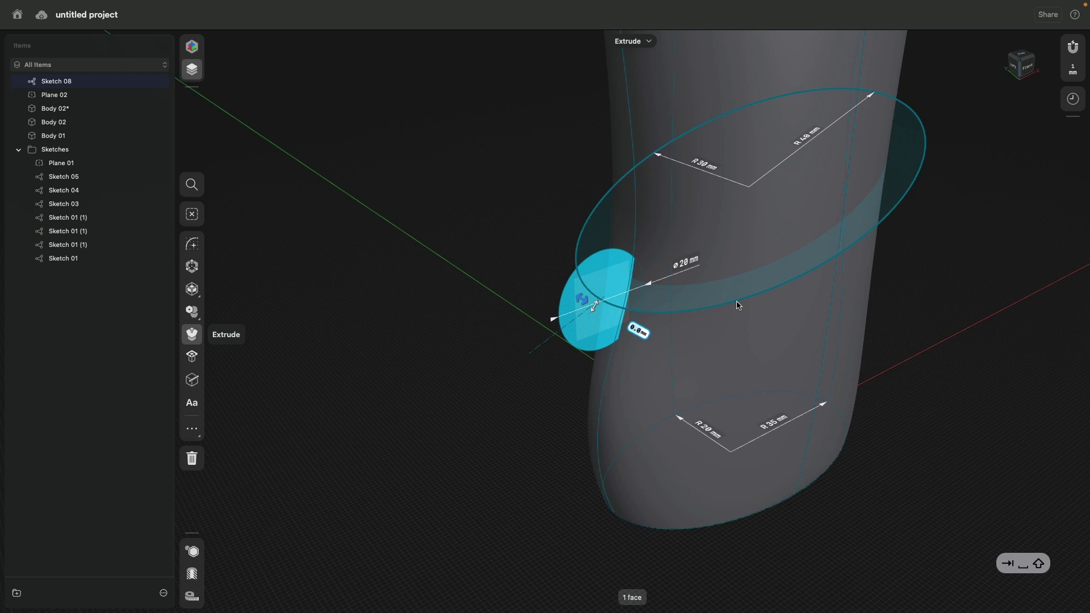
{"action": "left_click", "coordinate": [737, 302]}
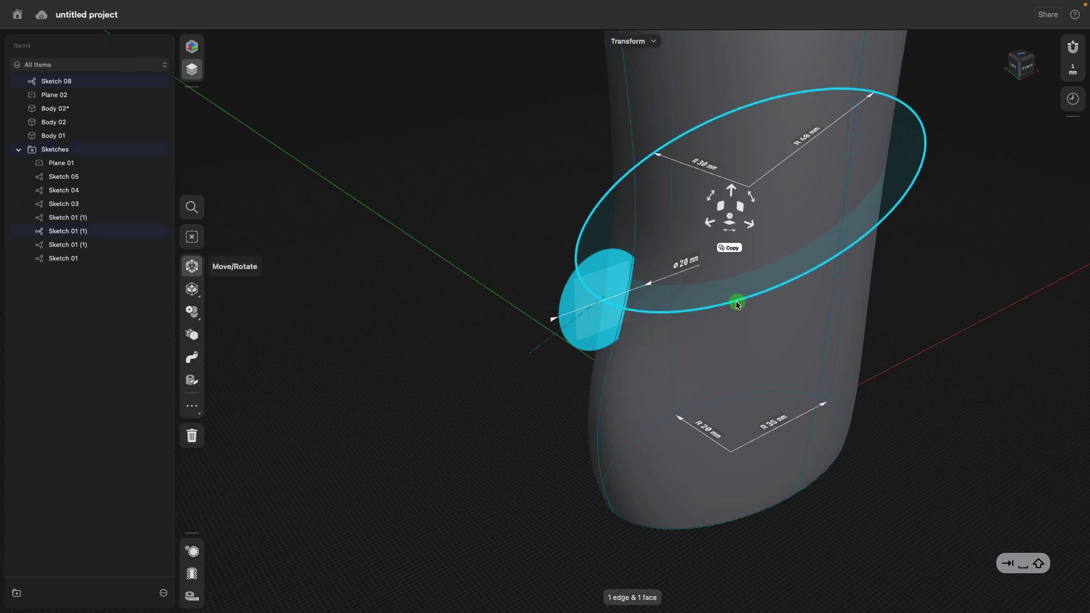
{"action": "left_click", "coordinate": [191, 358]}
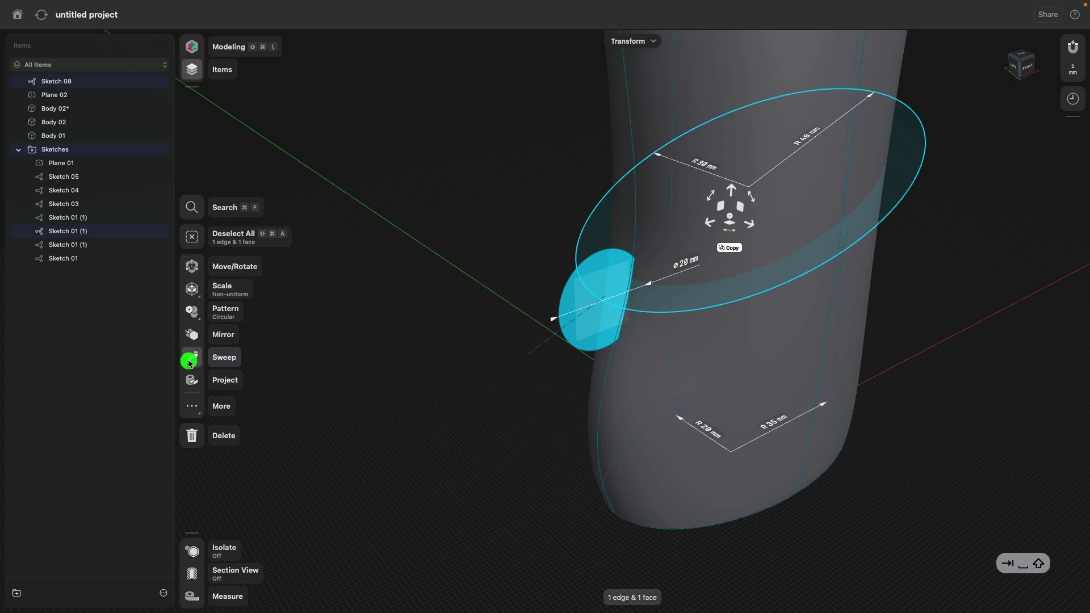
{"action": "right_click_drag", "start_coordinate": [337, 281], "coordinate": [312, 287]}
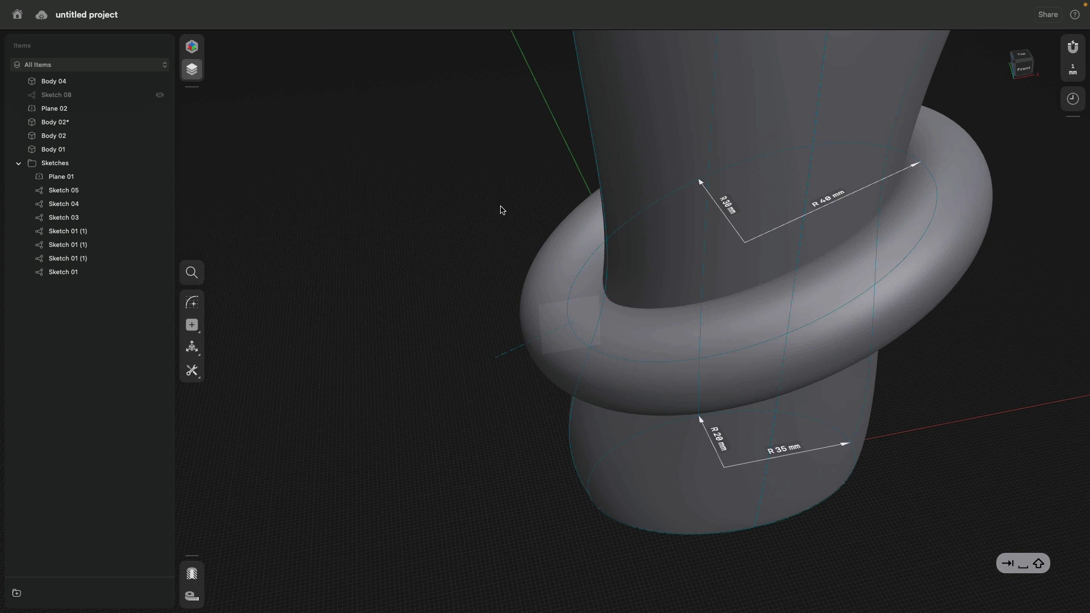
Step: Change the ellipse's 30 mm radius to 40 mm, then correct it to 35 mm
{"action": "left_click", "coordinate": [726, 203]}
{"action": "left_click", "coordinate": [726, 203]}
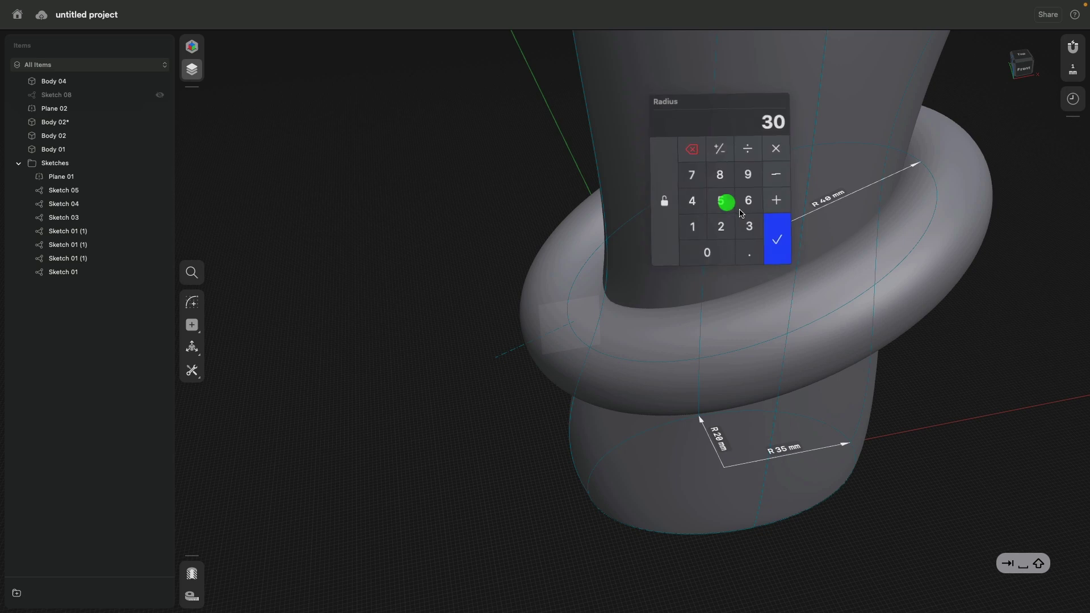
{"action": "left_click", "coordinate": [692, 201]}
{"action": "left_click", "coordinate": [698, 249]}
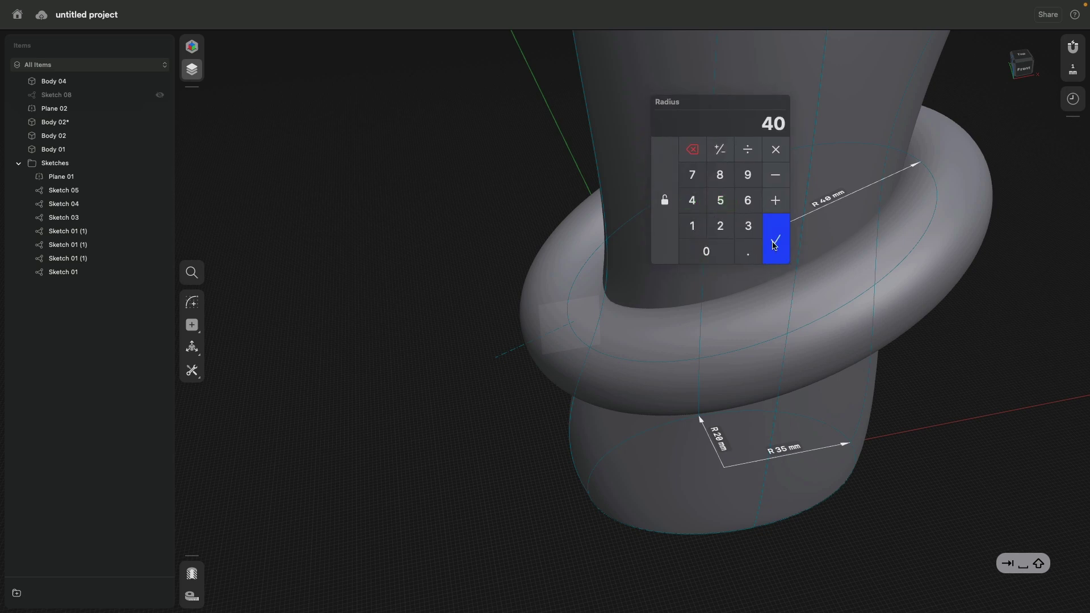
{"action": "left_click", "coordinate": [776, 240]}
{"action": "right_click_drag", "start_coordinate": [627, 243], "coordinate": [604, 246]}
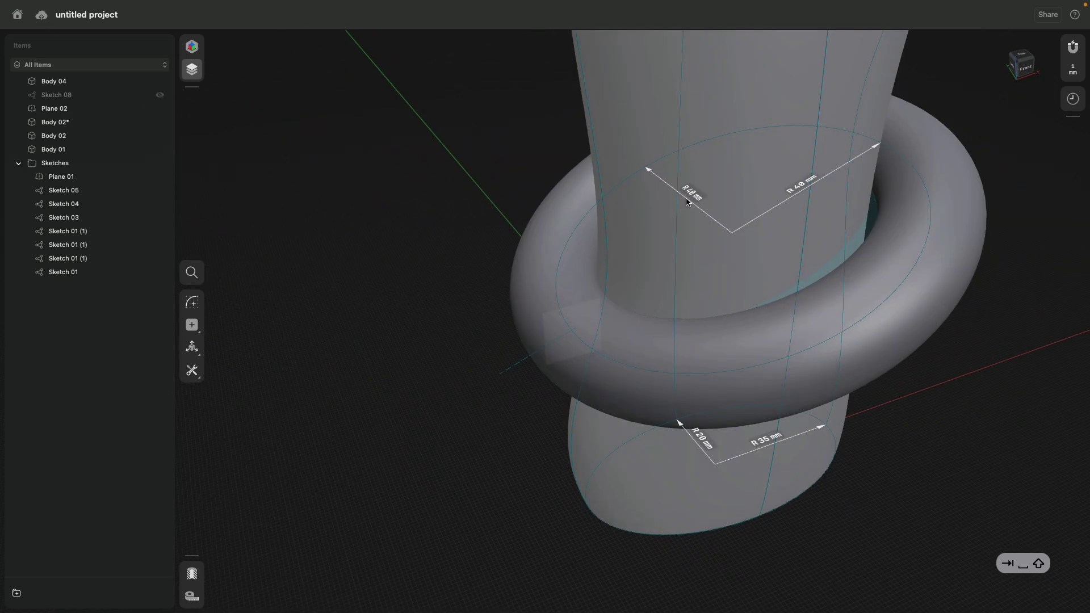
{"action": "left_click", "coordinate": [693, 190]}
{"action": "left_click", "coordinate": [693, 190]}
{"action": "type", "text": "3"}
{"action": "left_click", "coordinate": [685, 189]}
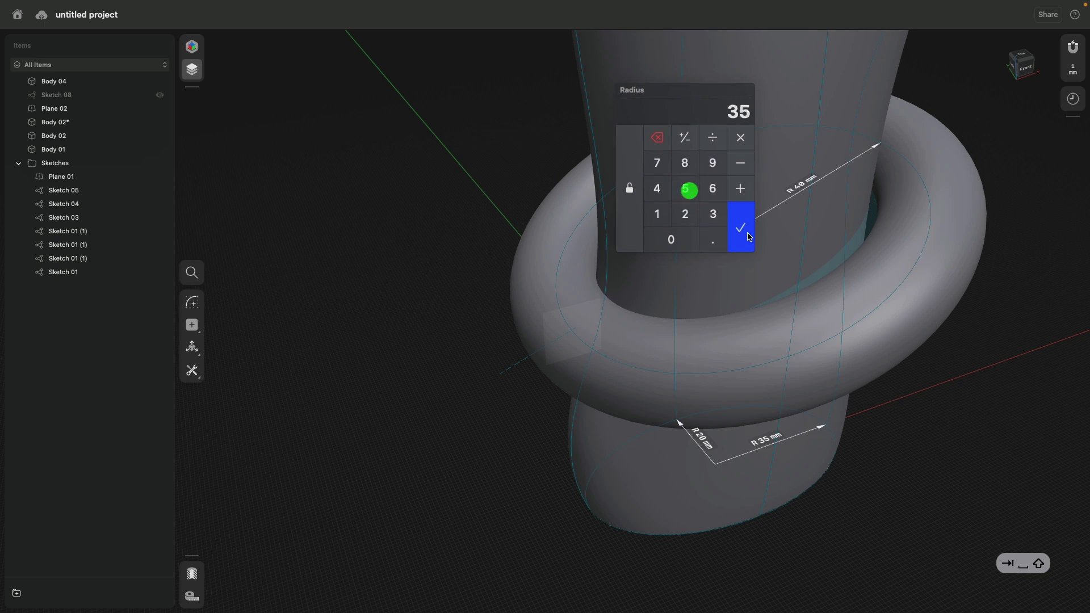
{"action": "left_click", "coordinate": [743, 233]}
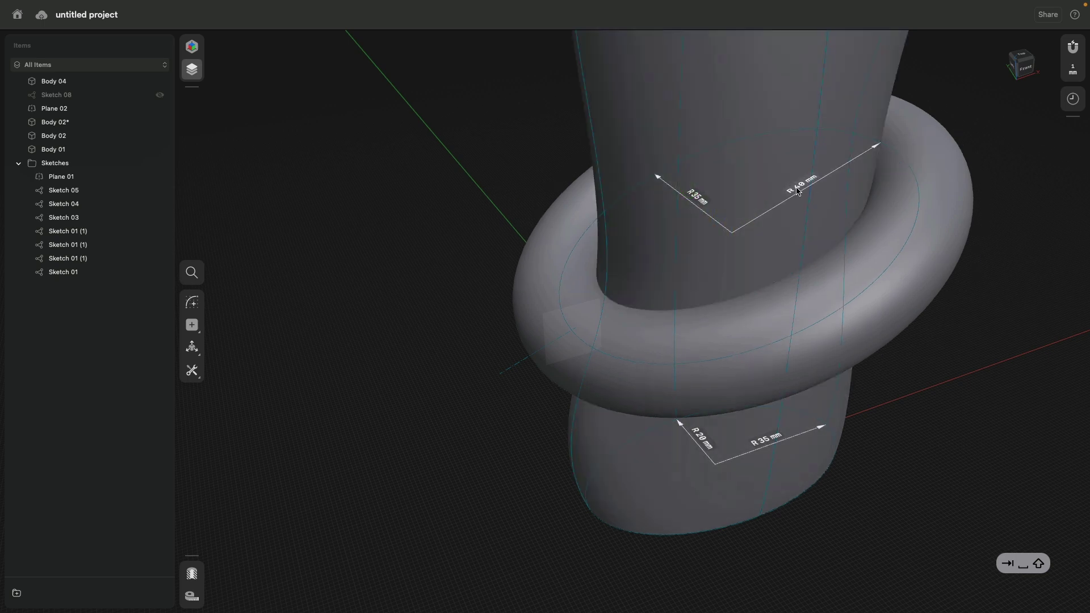
Step: Set the ellipse's larger radius to 45 mm
{"action": "left_click", "coordinate": [796, 187]}
{"action": "left_click", "coordinate": [777, 181]}
{"action": "left_click", "coordinate": [809, 180]}
{"action": "left_click", "coordinate": [858, 212]}
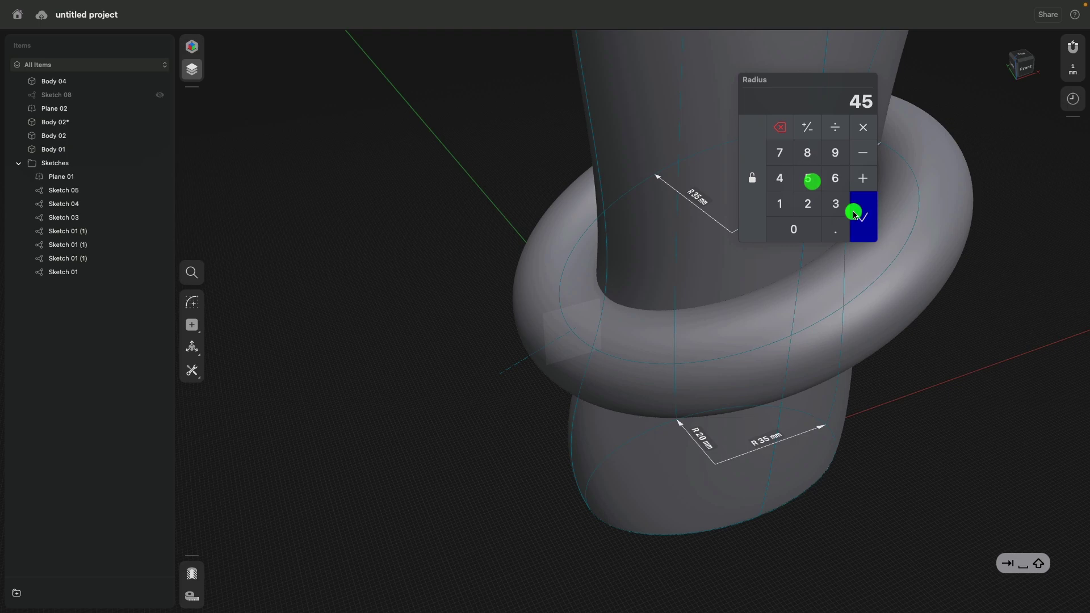
{"action": "right_click_drag", "start_coordinate": [513, 204], "coordinate": [564, 205]}
Step: Move the torus ring Body 04 about 5 mm outward so it cuts into the bottle
{"action": "left_click", "coordinate": [868, 163]}
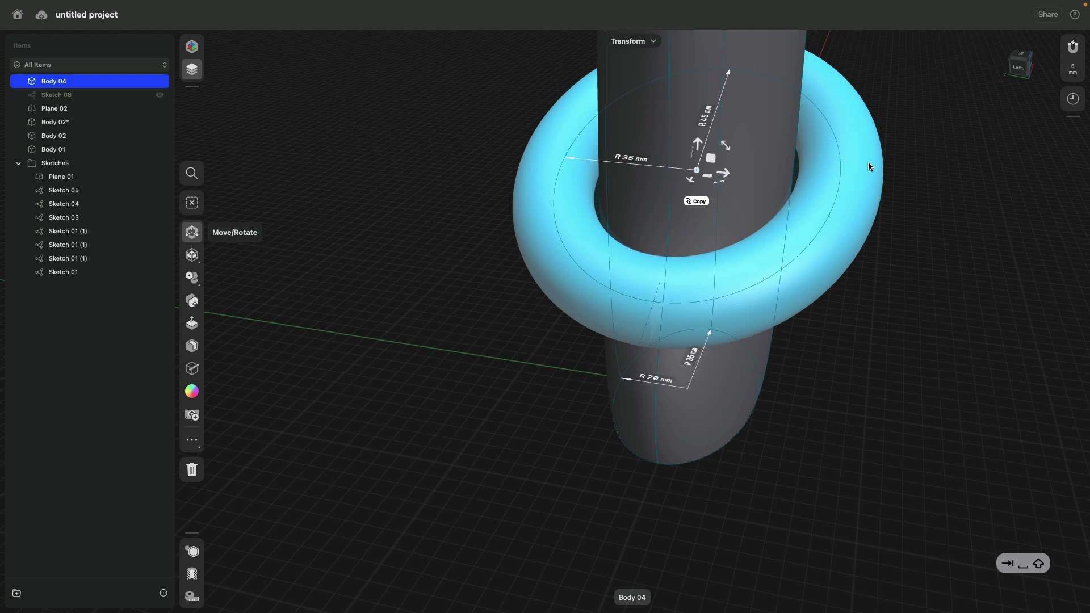
{"action": "mouse_move", "coordinate": [871, 193]}
{"action": "right_mouse_down"}
{"action": "mouse_move", "coordinate": [891, 209]}
{"action": "mouse_move", "coordinate": [856, 199]}
{"action": "mouse_move", "coordinate": [951, 194]}
{"action": "mouse_move", "coordinate": [929, 204]}
{"action": "right_mouse_up"}
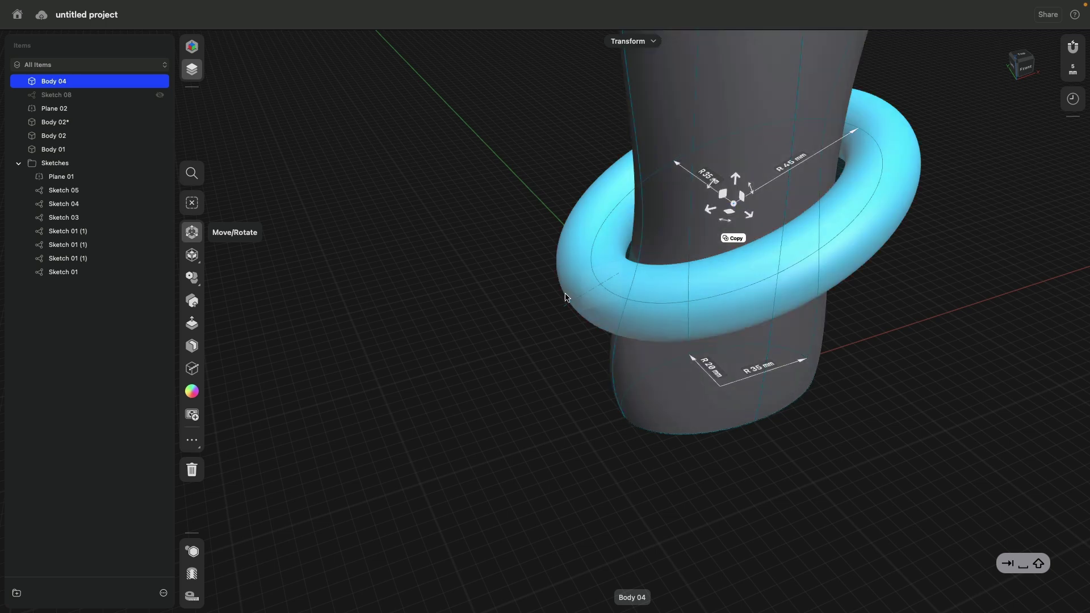
{"action": "left_click", "coordinate": [734, 205]}
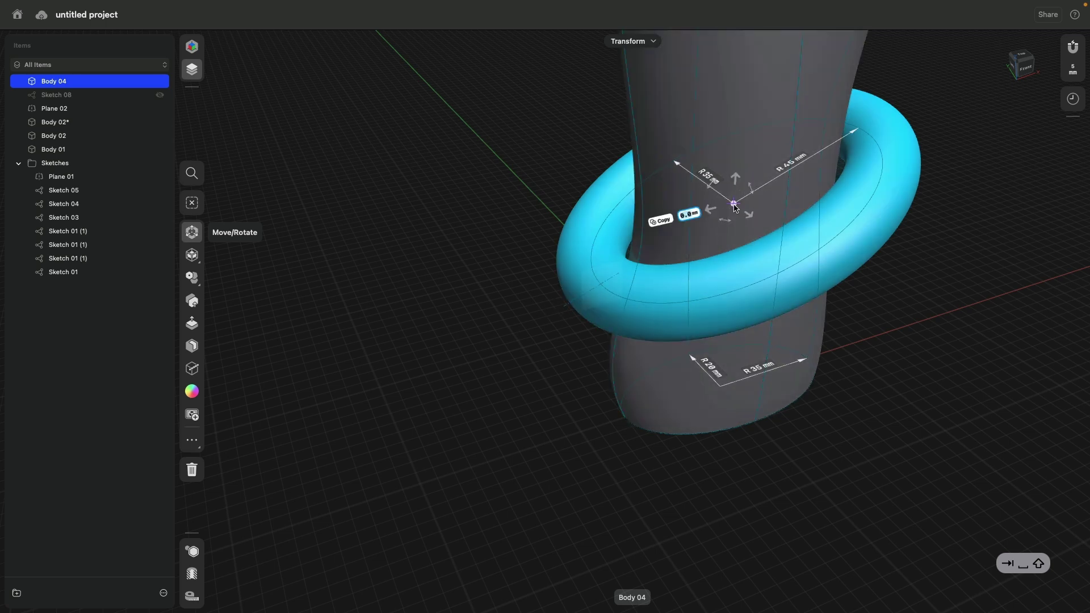
{"action": "mouse_move", "coordinate": [734, 207]}
{"action": "left_mouse_down"}
{"action": "mouse_move", "coordinate": [662, 239]}
{"action": "mouse_move", "coordinate": [568, 308]}
{"action": "left_mouse_up"}
{"action": "scroll", "coordinate": [540, 264], "scroll_direction": "down", "scroll_amount": 3}
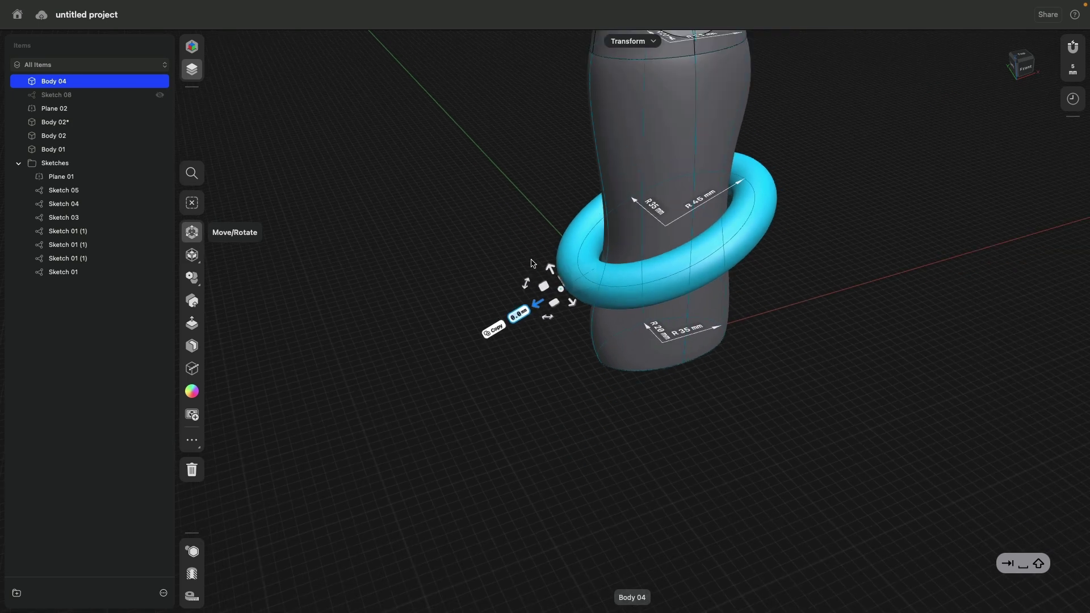
{"action": "scroll", "coordinate": [536, 263], "scroll_direction": "up", "scroll_amount": 3}
{"action": "mouse_move", "coordinate": [545, 258]}
{"action": "right_mouse_down"}
{"action": "mouse_move", "coordinate": [540, 274]}
{"action": "mouse_move", "coordinate": [528, 267]}
{"action": "right_mouse_up"}
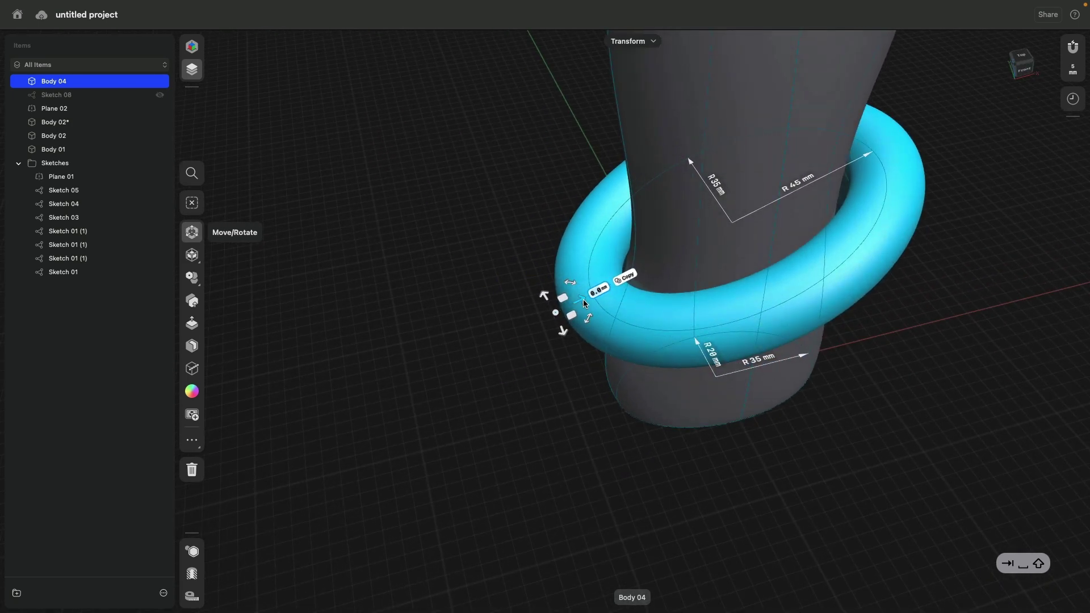
{"action": "left_click_drag", "start_coordinate": [587, 298], "coordinate": [579, 318]}
{"action": "right_click_drag", "start_coordinate": [479, 267], "coordinate": [482, 244]}
{"action": "left_click", "coordinate": [478, 212]}
{"action": "scroll", "coordinate": [443, 224], "scroll_direction": "up", "scroll_amount": 3}
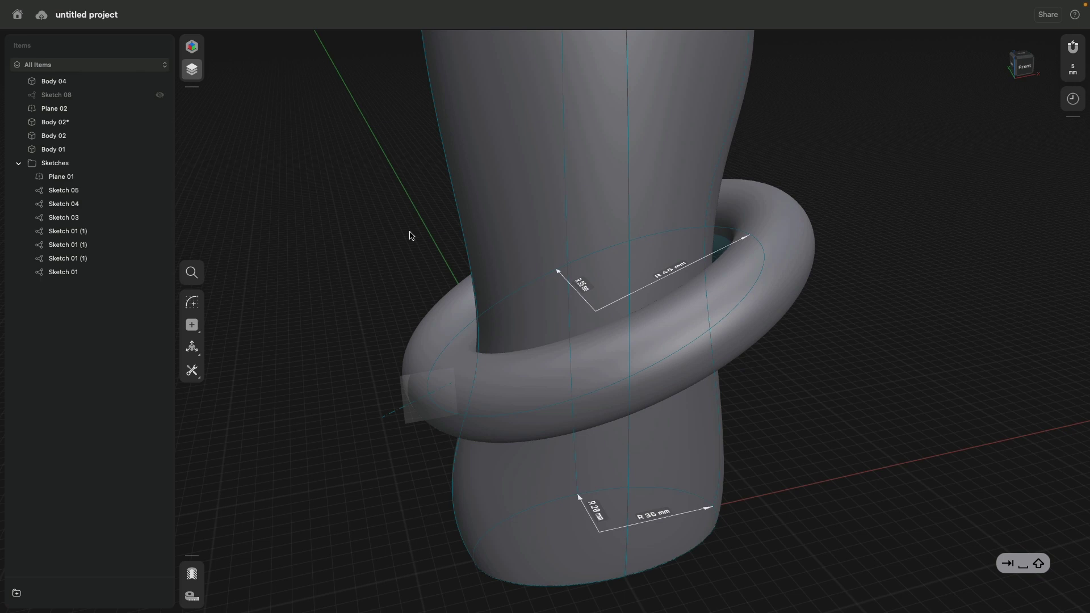
{"action": "scroll", "coordinate": [498, 166], "scroll_direction": "down", "scroll_amount": 3}
Step: Subtract the torus Body 04 from bottle Body 01 to carve the tilted groove
{"action": "left_click", "coordinate": [498, 165]}
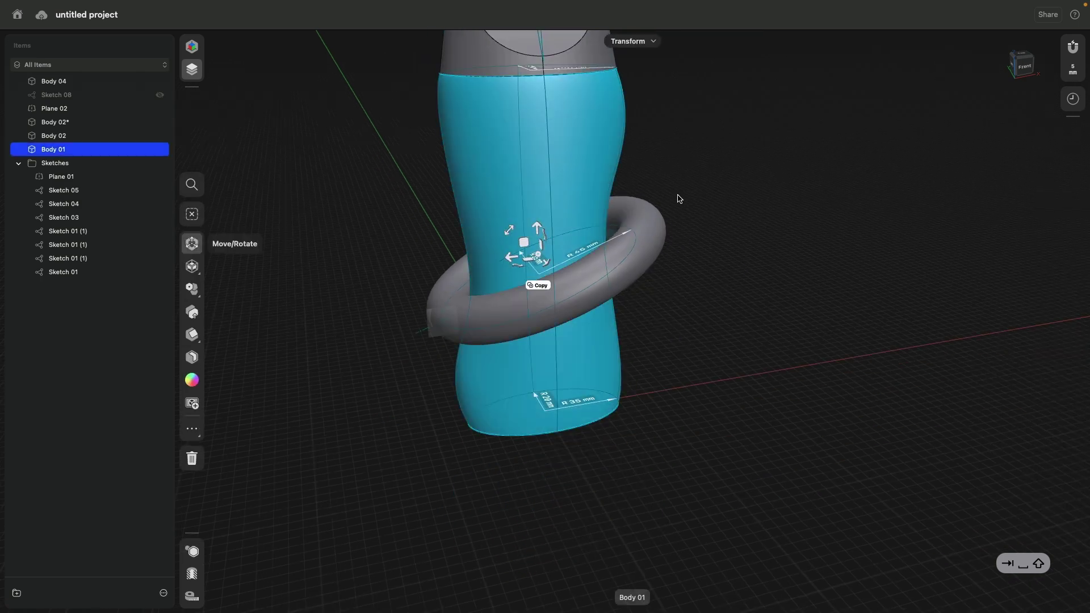
{"action": "left_click", "coordinate": [655, 226]}
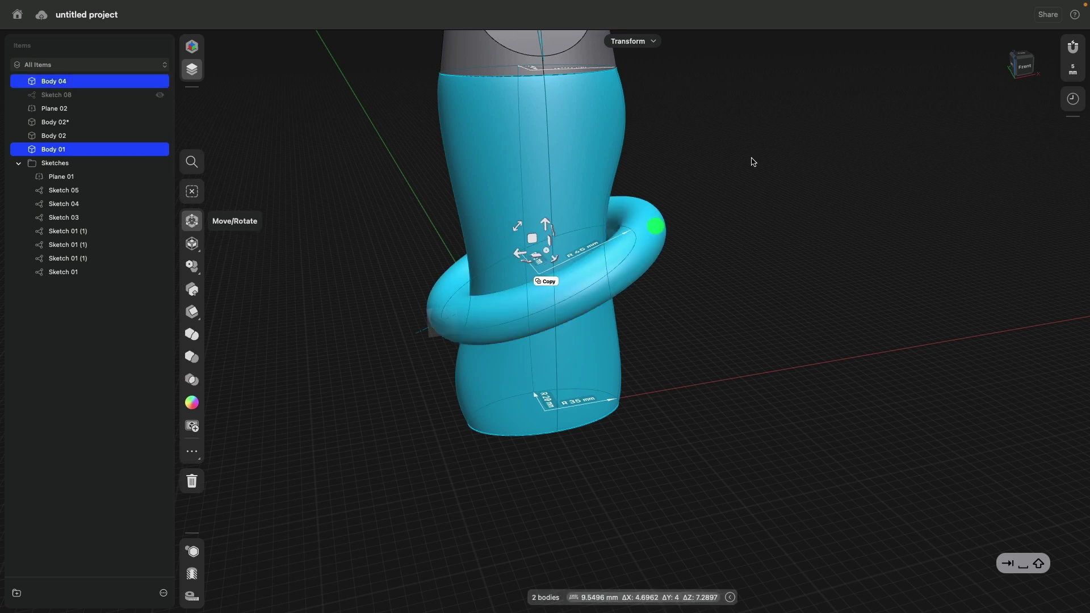
{"action": "left_click", "coordinate": [193, 361]}
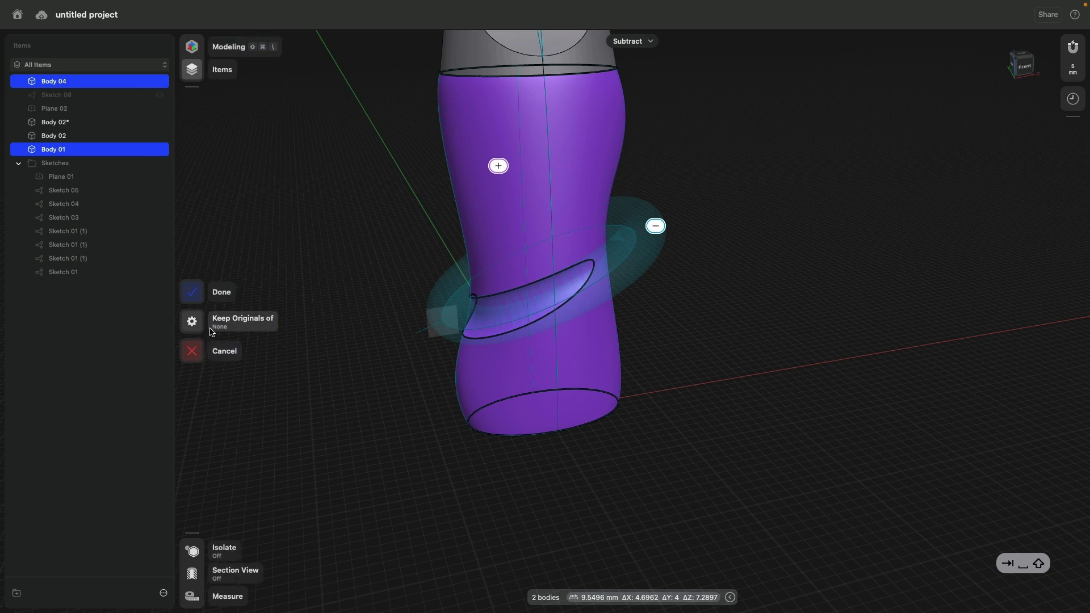
{"action": "left_click", "coordinate": [194, 294]}
{"action": "right_click_drag", "start_coordinate": [353, 346], "coordinate": [364, 254]}
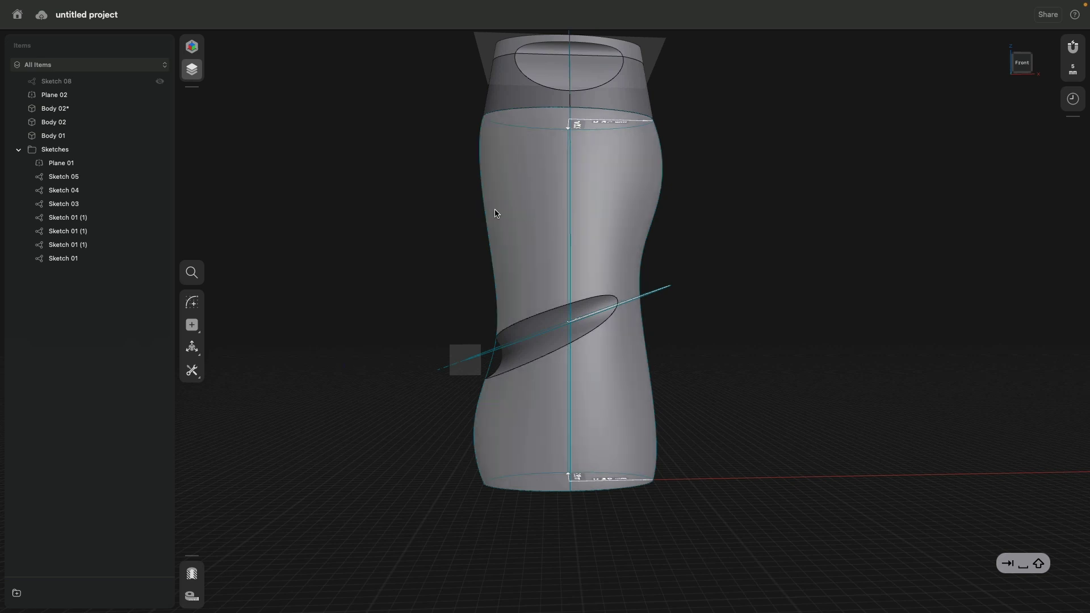
Step: Reopen Movement/Rotation 02 in History and shift the torus about 1 mm
{"action": "right_click_drag", "start_coordinate": [414, 205], "coordinate": [443, 241]}
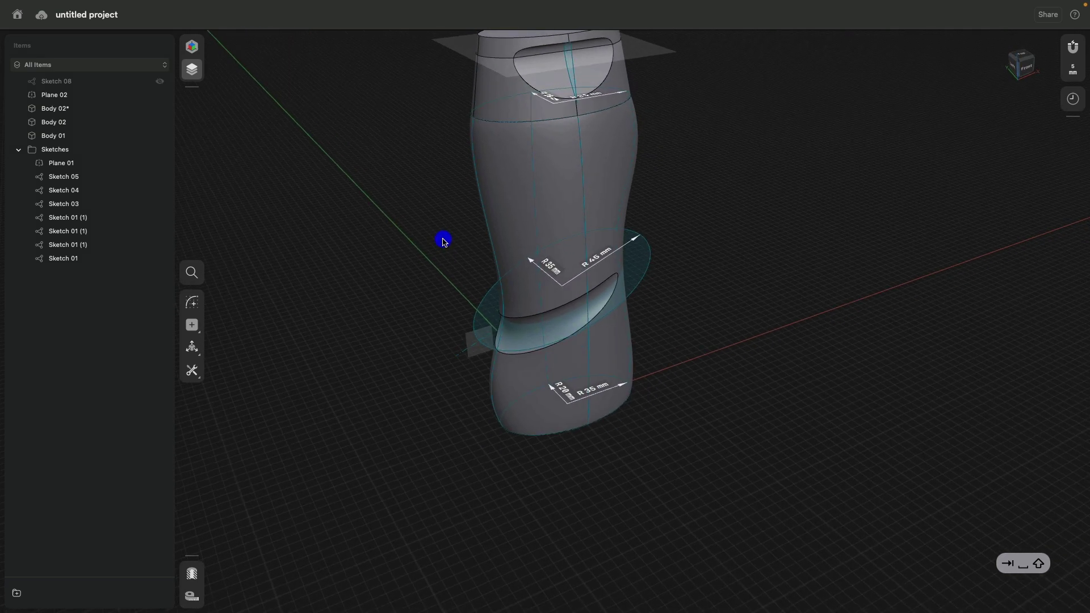
{"action": "left_click", "coordinate": [1074, 104]}
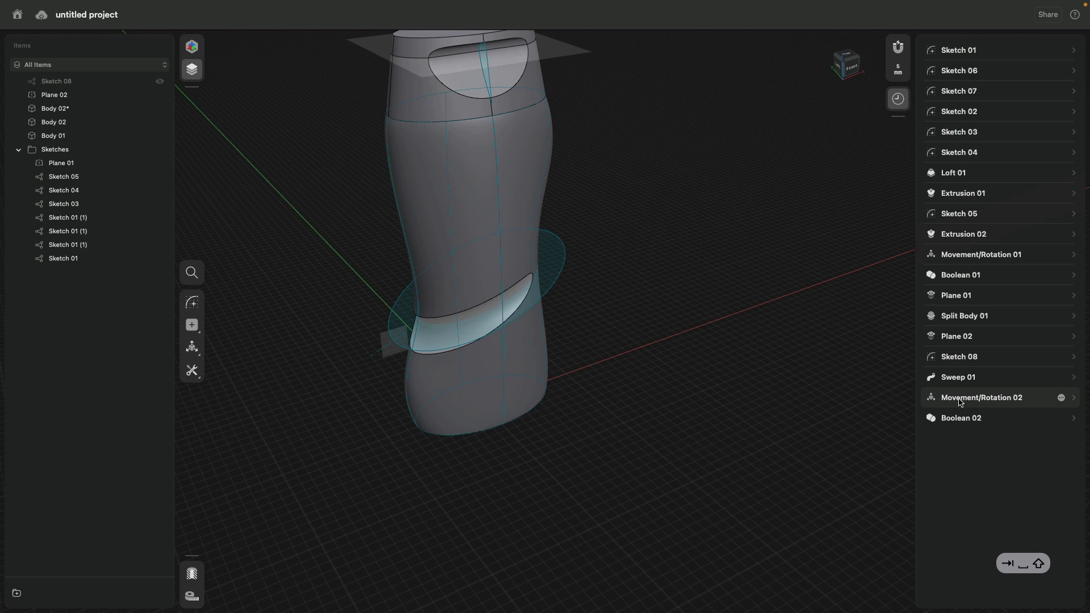
{"action": "left_click", "coordinate": [959, 402]}
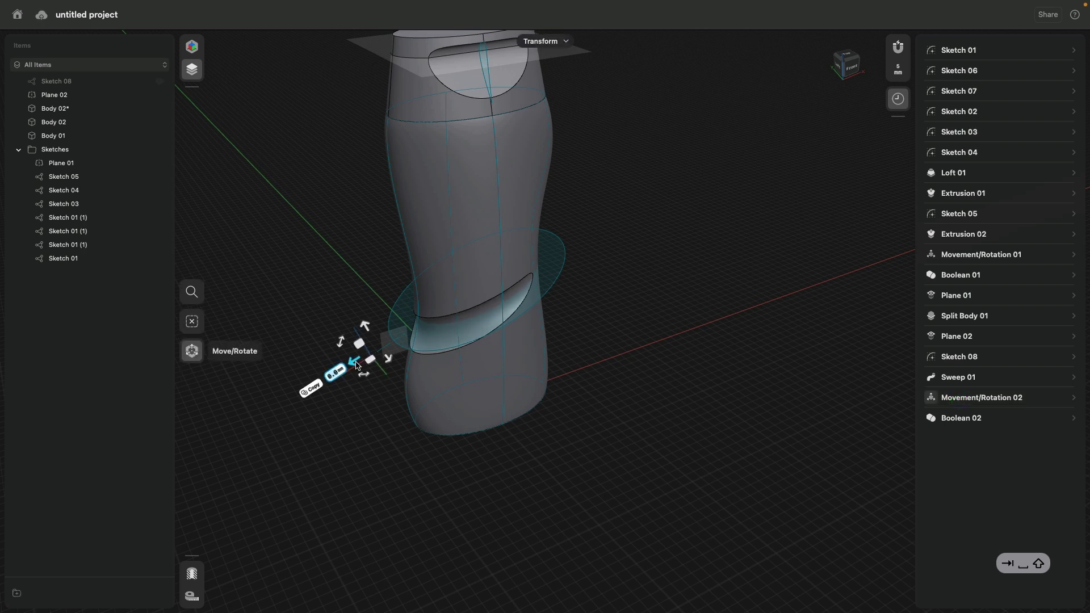
{"action": "left_click", "coordinate": [357, 365]}
{"action": "left_click_drag", "start_coordinate": [357, 365], "coordinate": [390, 361]}
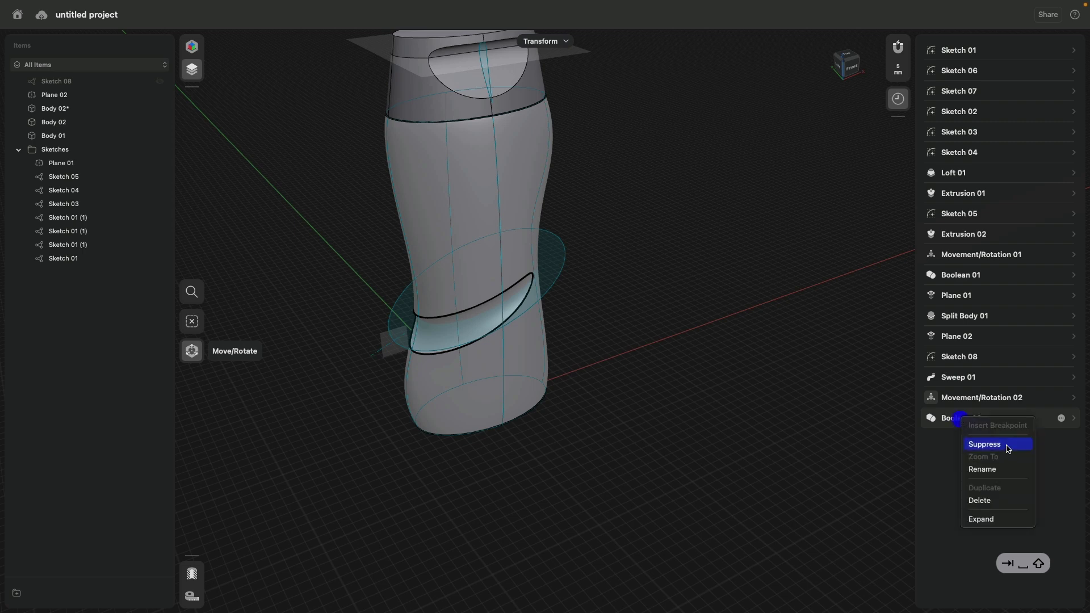
{"action": "left_click", "coordinate": [1008, 449]}
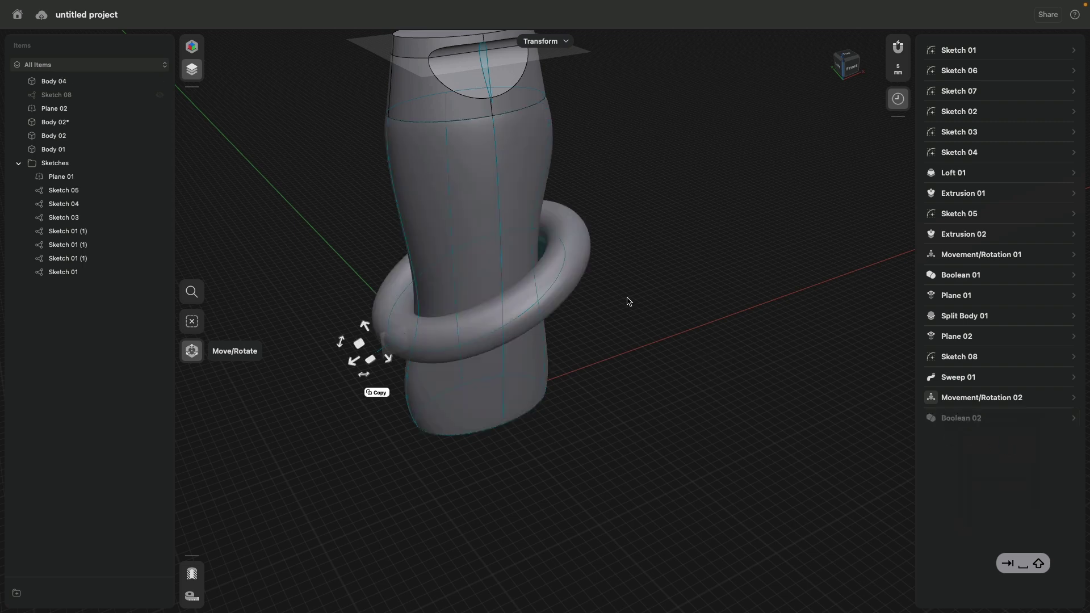
{"action": "right_click_drag", "start_coordinate": [628, 302], "coordinate": [664, 275]}
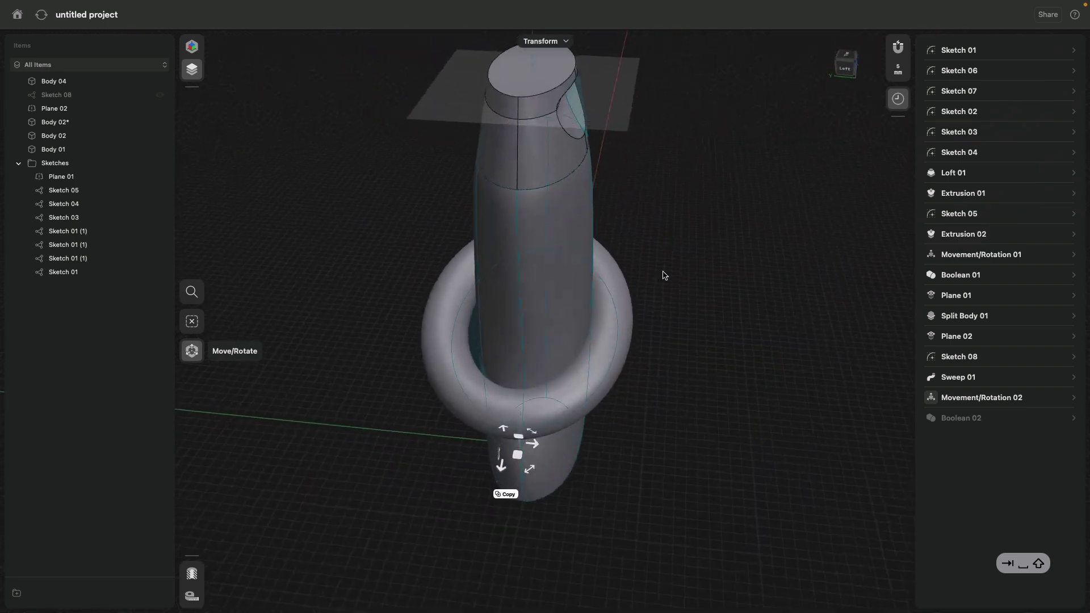
{"action": "left_click", "coordinate": [534, 448]}
{"action": "left_click_drag", "start_coordinate": [536, 448], "coordinate": [540, 447]}
{"action": "key", "text": "ctrl+z"}
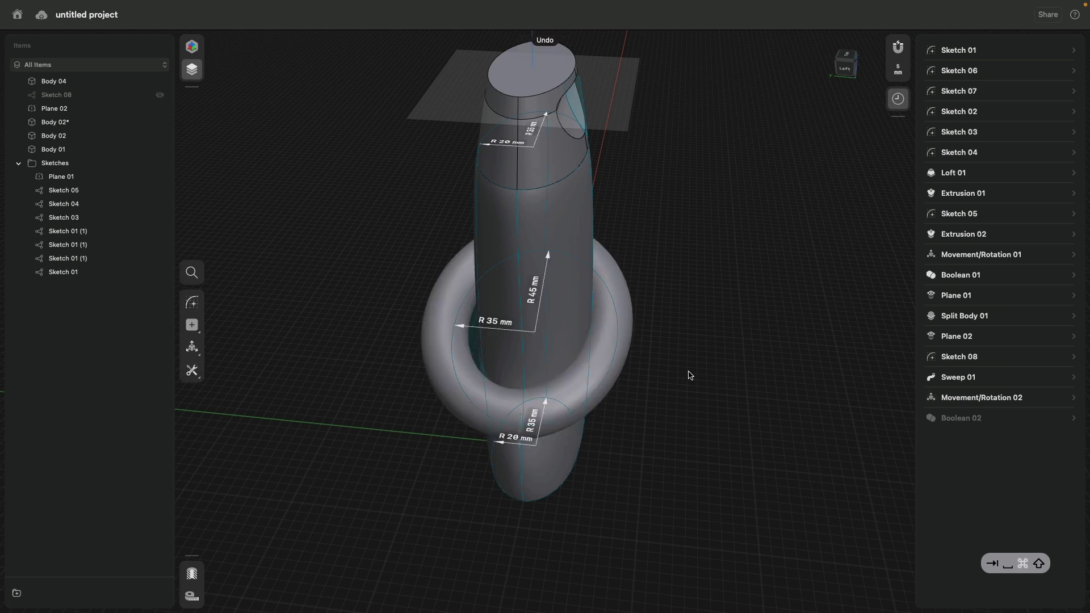
{"action": "right_click", "coordinate": [978, 421]}
{"action": "left_click", "coordinate": [1015, 445]}
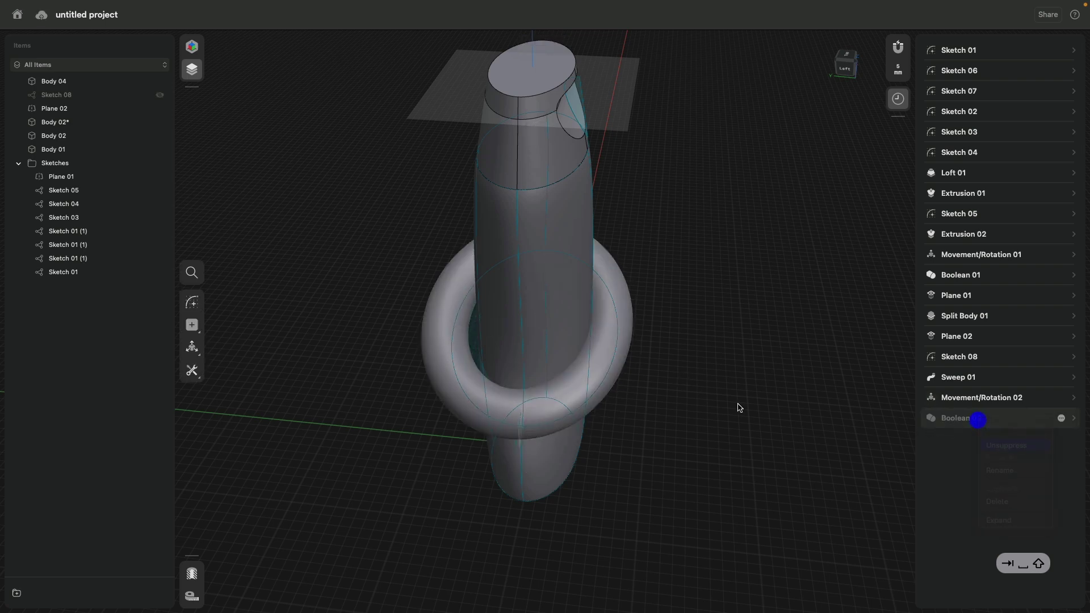
{"action": "right_click_drag", "start_coordinate": [730, 414], "coordinate": [687, 382]}
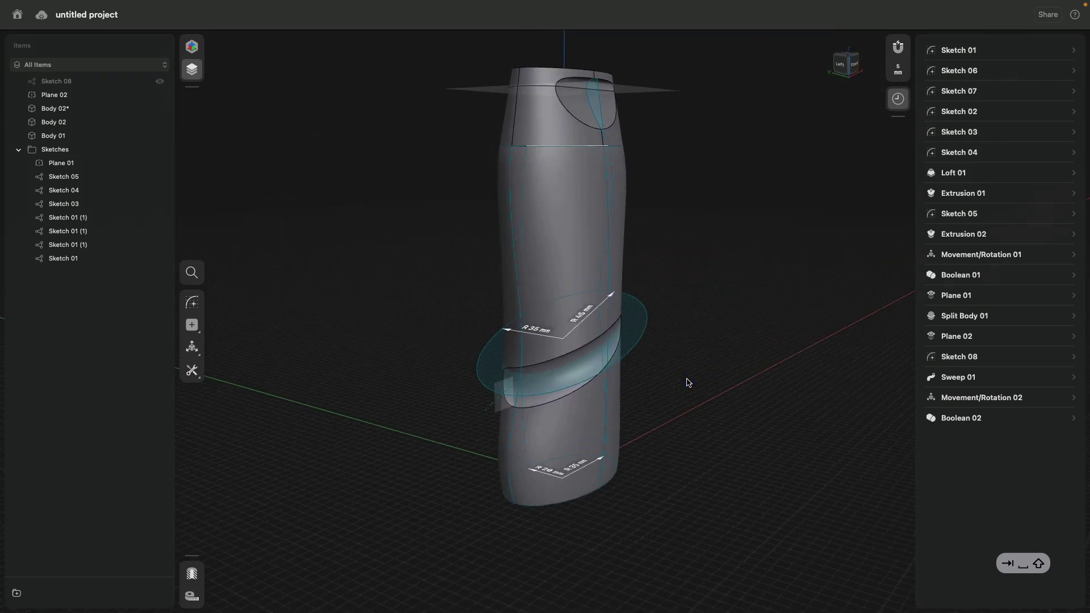
{"action": "right_click_drag", "start_coordinate": [681, 326], "coordinate": [777, 277]}
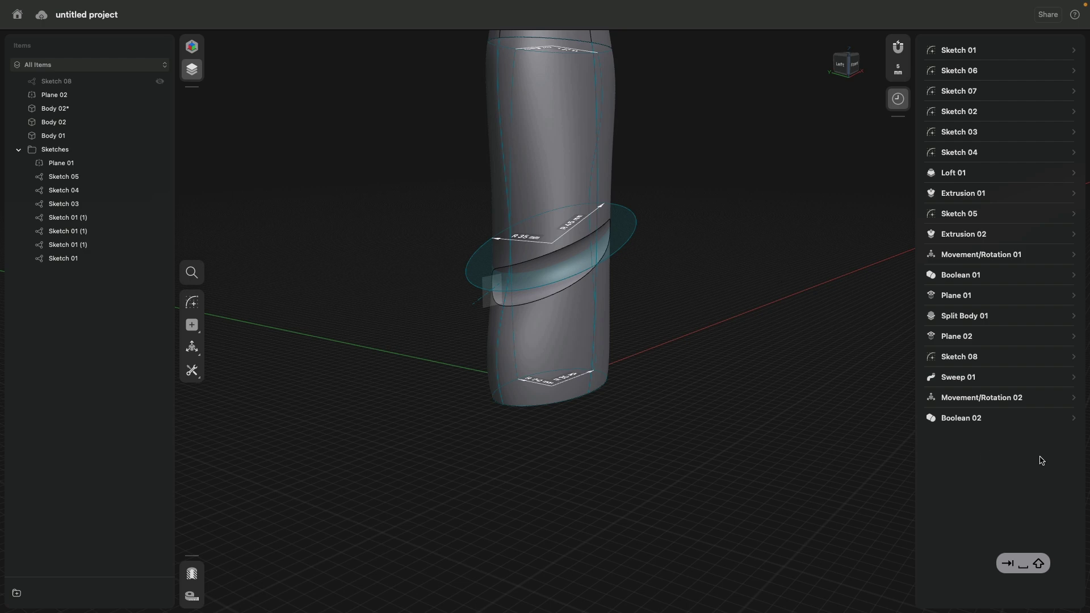
Step: Toggle Boolean 02's Keep Tool Bodies option on and back off
{"action": "left_click", "coordinate": [1073, 419]}
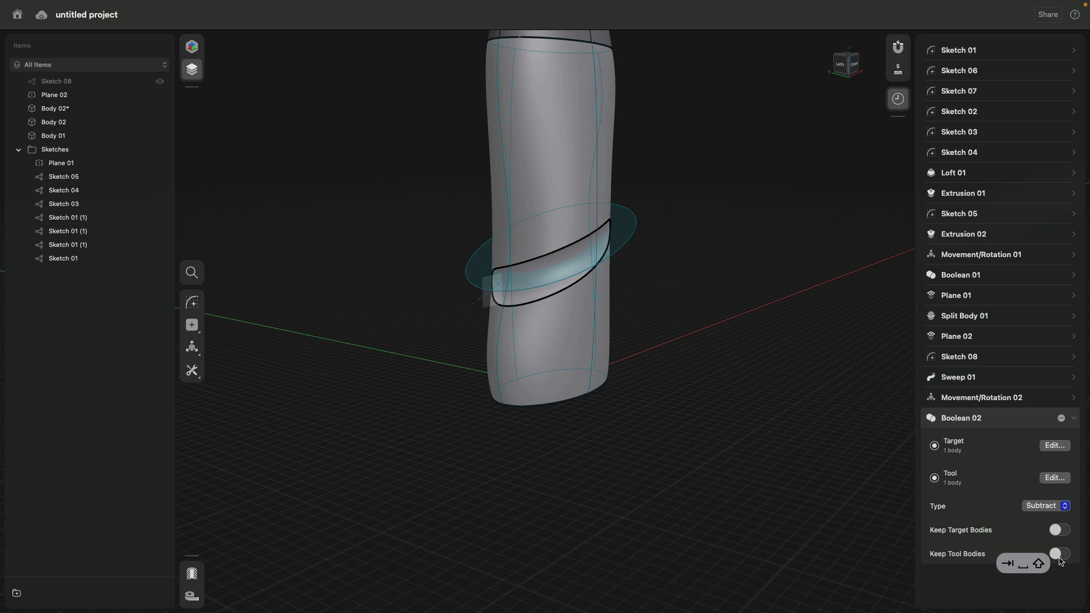
{"action": "left_click", "coordinate": [1061, 556]}
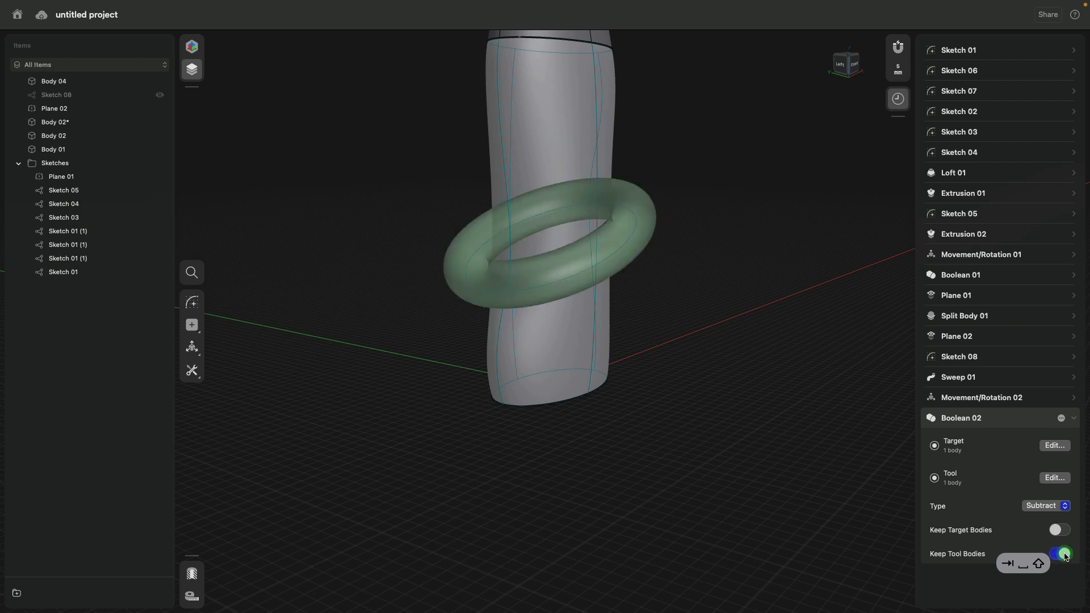
{"action": "left_click", "coordinate": [1063, 555]}
{"action": "right_click_drag", "start_coordinate": [749, 239], "coordinate": [713, 266]}
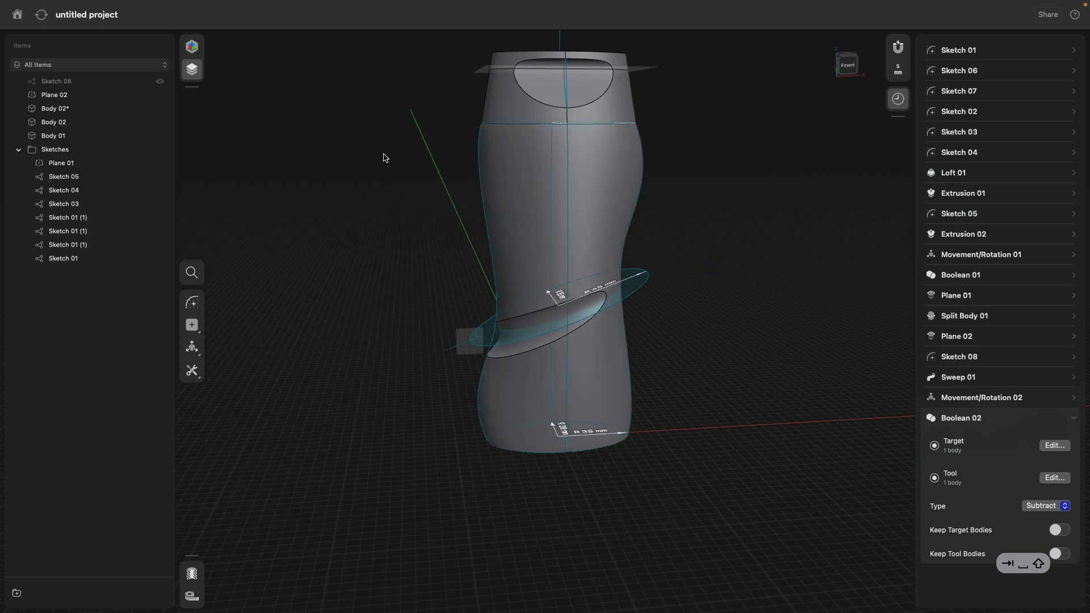
Step: Move Plane 02 and Sketch 08 into the Sketches folder
{"action": "left_click", "coordinate": [48, 96]}
{"action": "left_click", "coordinate": [52, 82], "text": "shift"}
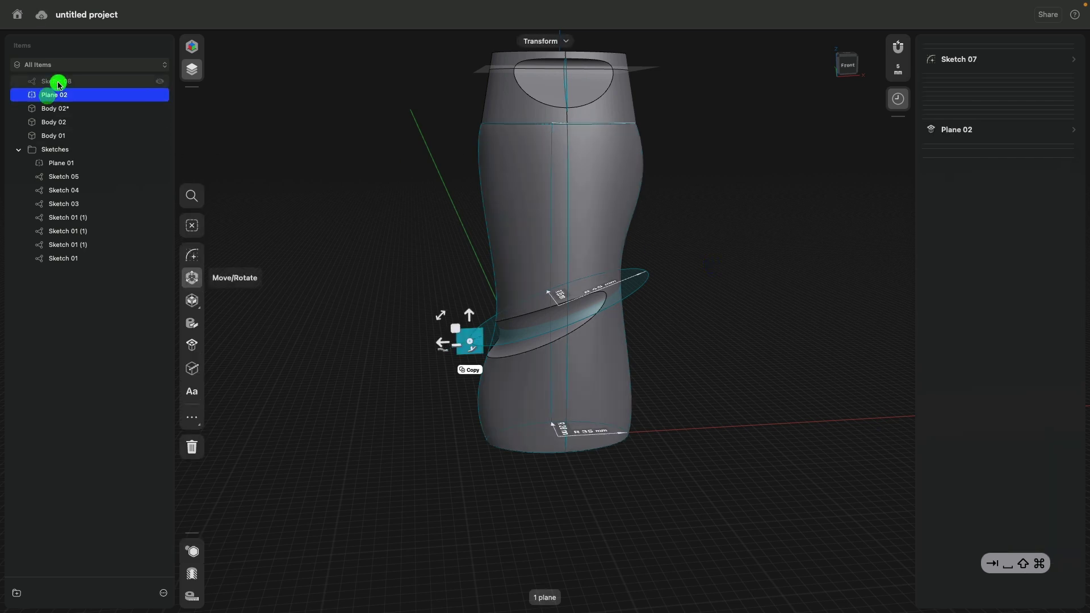
{"action": "mouse_move", "coordinate": [52, 82]}
{"action": "left_mouse_down"}
{"action": "mouse_move", "coordinate": [63, 145]}
{"action": "mouse_move", "coordinate": [136, 152]}
{"action": "left_mouse_up"}
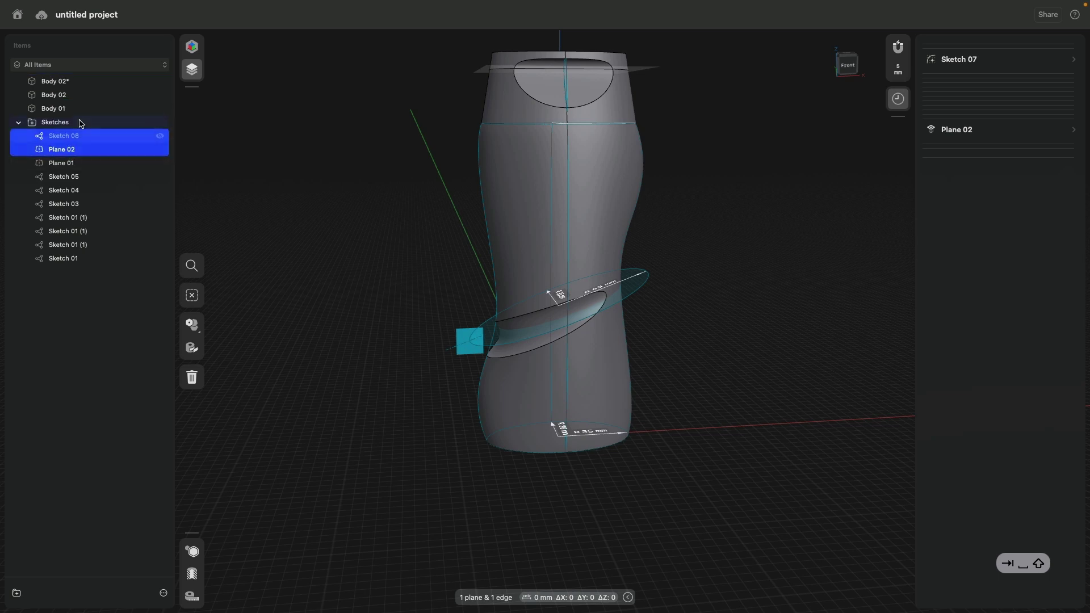
Step: Collapse and hide the Sketches folder, close History, and recentre the bottle view
{"action": "left_click", "coordinate": [18, 122]}
{"action": "left_click", "coordinate": [160, 122]}
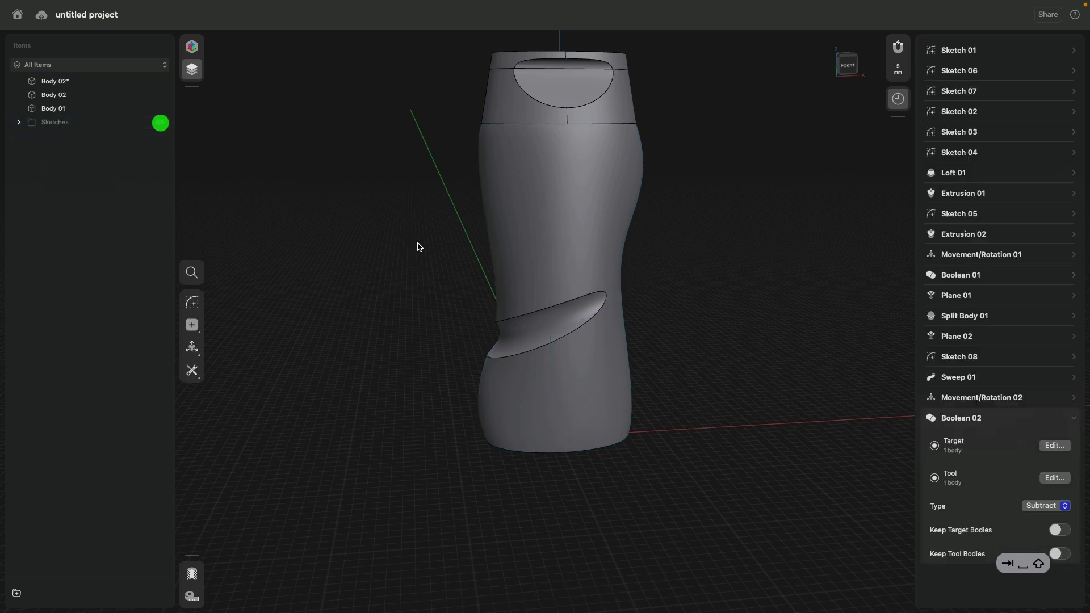
{"action": "left_click", "coordinate": [897, 98]}
{"action": "middle_click_drag", "start_coordinate": [813, 166], "coordinate": [713, 258]}
{"action": "mouse_move", "coordinate": [713, 258]}
{"action": "right_mouse_down"}
{"action": "mouse_move", "coordinate": [710, 226]}
{"action": "mouse_move", "coordinate": [707, 273]}
{"action": "mouse_move", "coordinate": [698, 273]}
{"action": "right_mouse_up"}
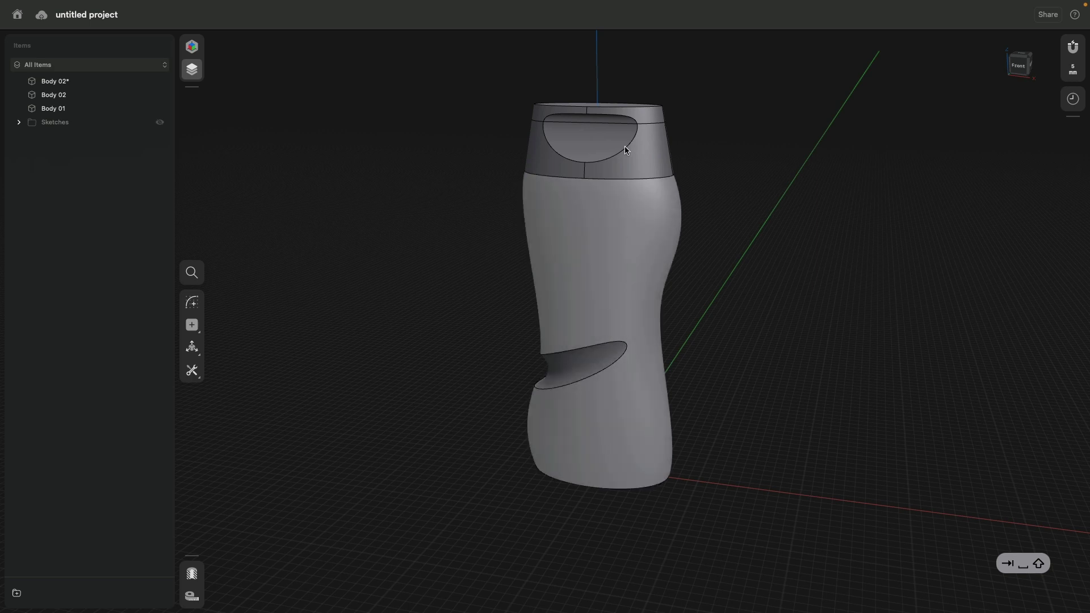
{"action": "mouse_move", "coordinate": [768, 316]}
{"action": "middle_mouse_down"}
{"action": "mouse_move", "coordinate": [816, 312]}
{"action": "mouse_move", "coordinate": [752, 312]}
{"action": "middle_mouse_up"}
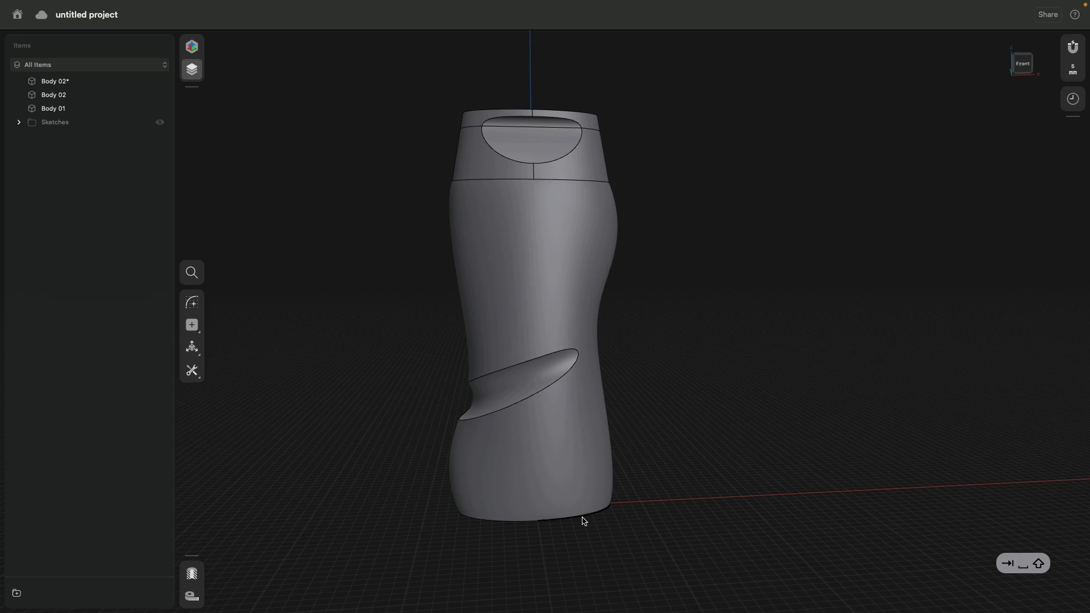
Step: Fillet the bottle's bottom edge and the groove edges
{"action": "left_click", "coordinate": [579, 519]}
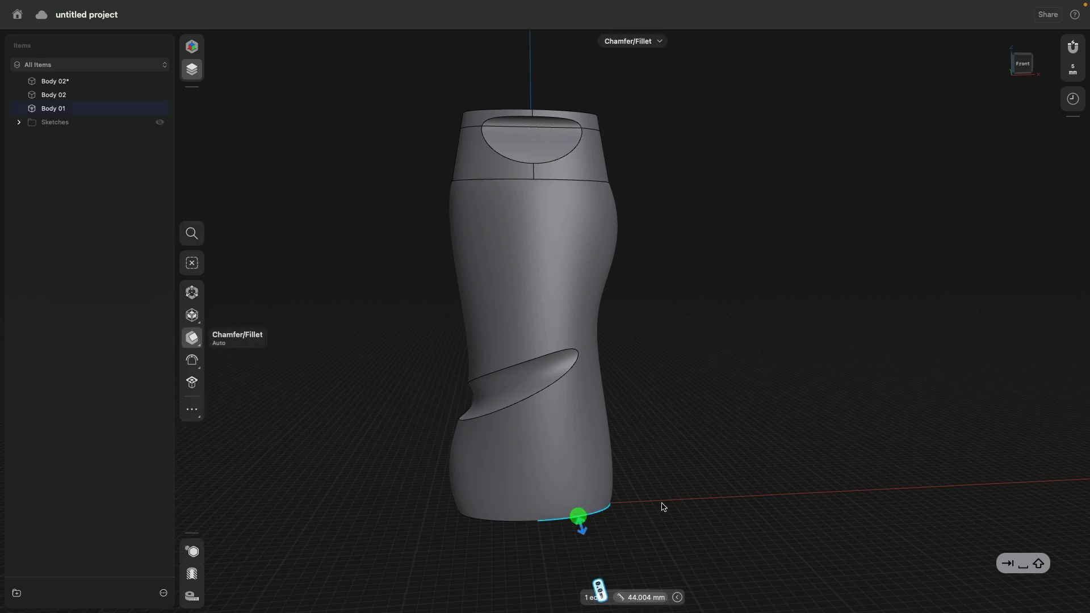
{"action": "left_click", "coordinate": [591, 539]}
{"action": "mouse_move", "coordinate": [741, 523]}
{"action": "right_mouse_down"}
{"action": "mouse_move", "coordinate": [748, 440]}
{"action": "mouse_move", "coordinate": [774, 462]}
{"action": "mouse_move", "coordinate": [772, 497]}
{"action": "mouse_move", "coordinate": [743, 523]}
{"action": "mouse_move", "coordinate": [740, 508]}
{"action": "right_mouse_up"}
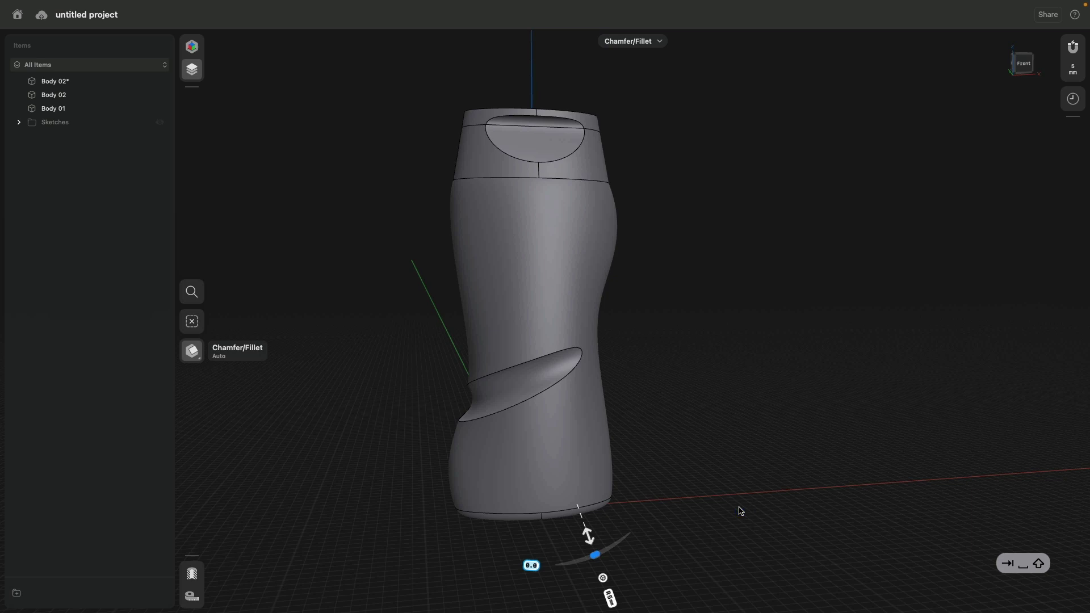
{"action": "left_click", "coordinate": [576, 367]}
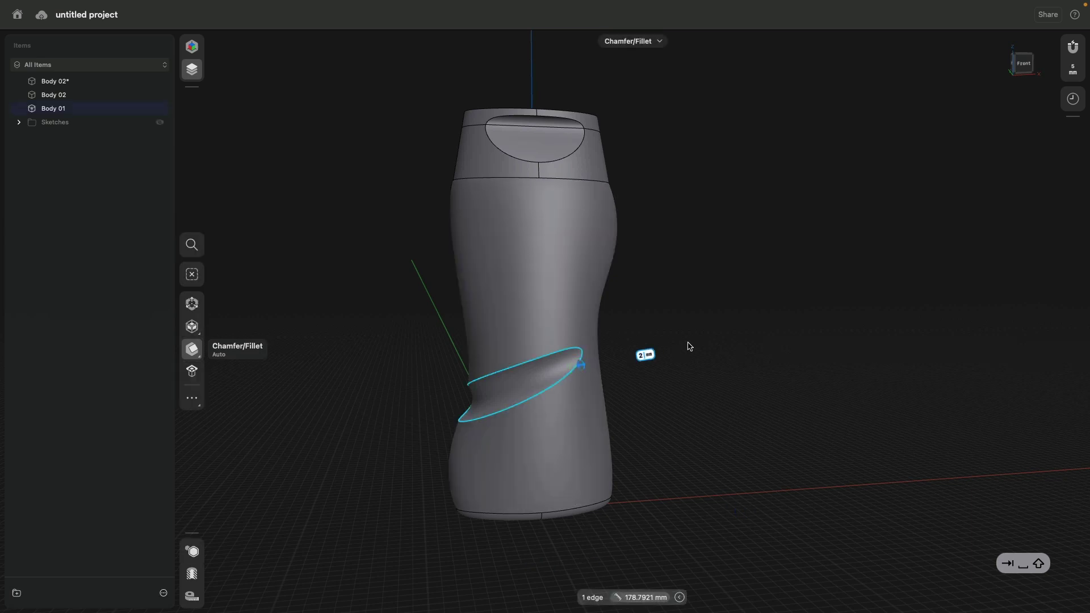
{"action": "middle_click_drag", "start_coordinate": [714, 210], "coordinate": [708, 302]}
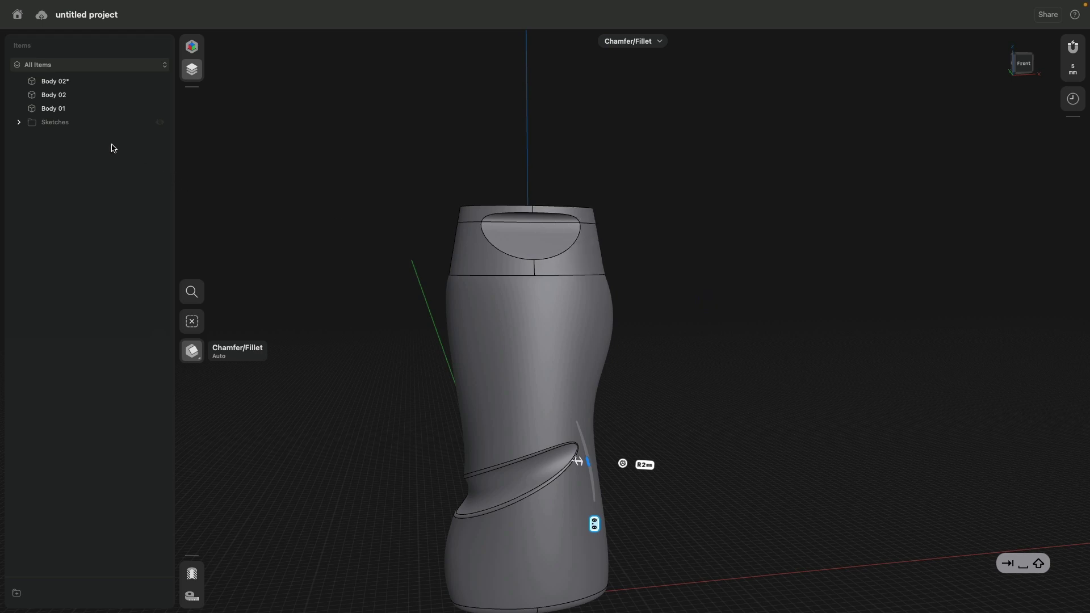
Step: Hide Body 02 and Body 02*, then fillet Body 01's top rim edge
{"action": "left_click", "coordinate": [160, 95]}
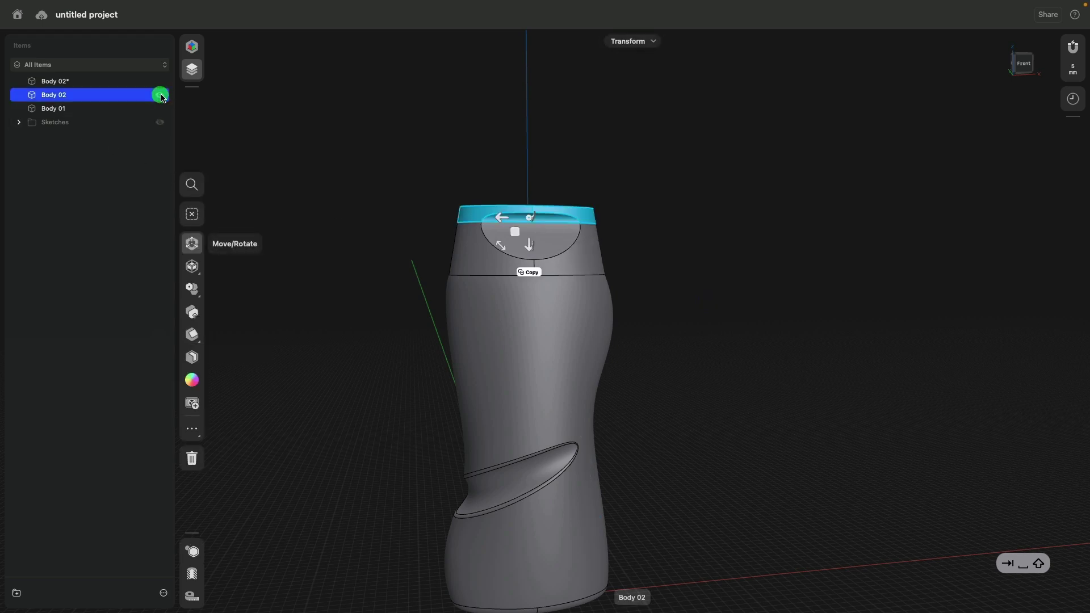
{"action": "left_click", "coordinate": [160, 84]}
{"action": "right_click_drag", "start_coordinate": [209, 100], "coordinate": [647, 219]}
{"action": "left_click", "coordinate": [603, 270]}
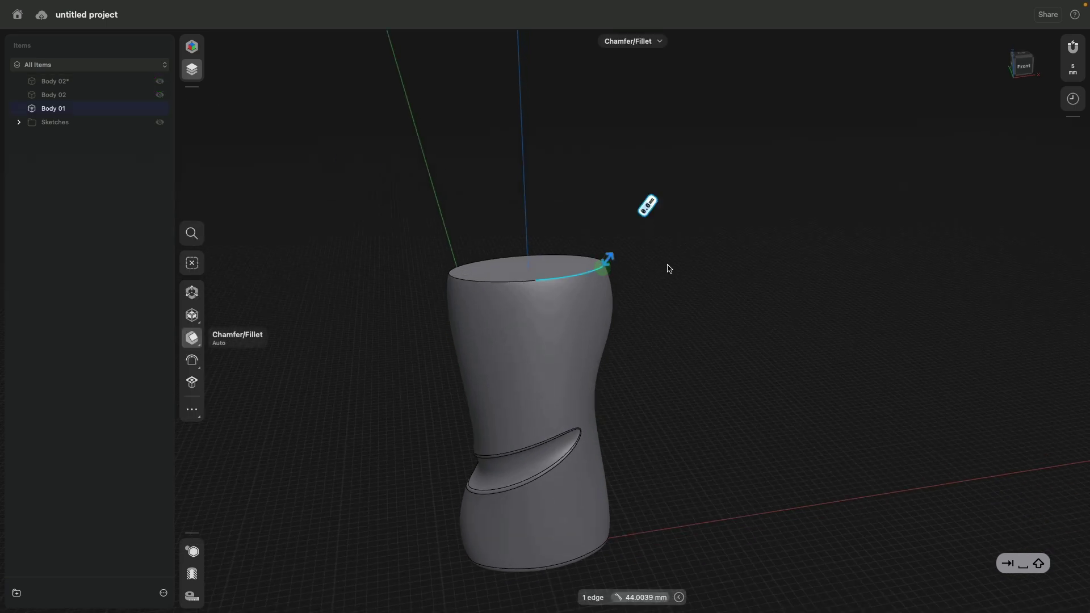
{"action": "key", "text": "Return"}
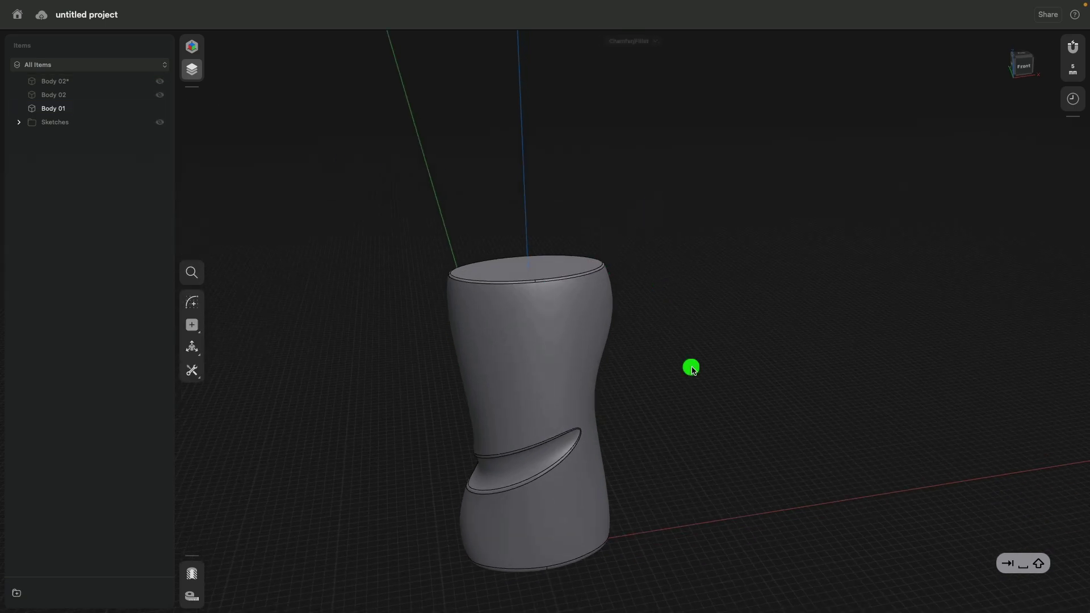
Step: Hide Body 01 and show the cap parts Body 02 and Body 02*
{"action": "right_click_drag", "start_coordinate": [693, 370], "coordinate": [331, 186]}
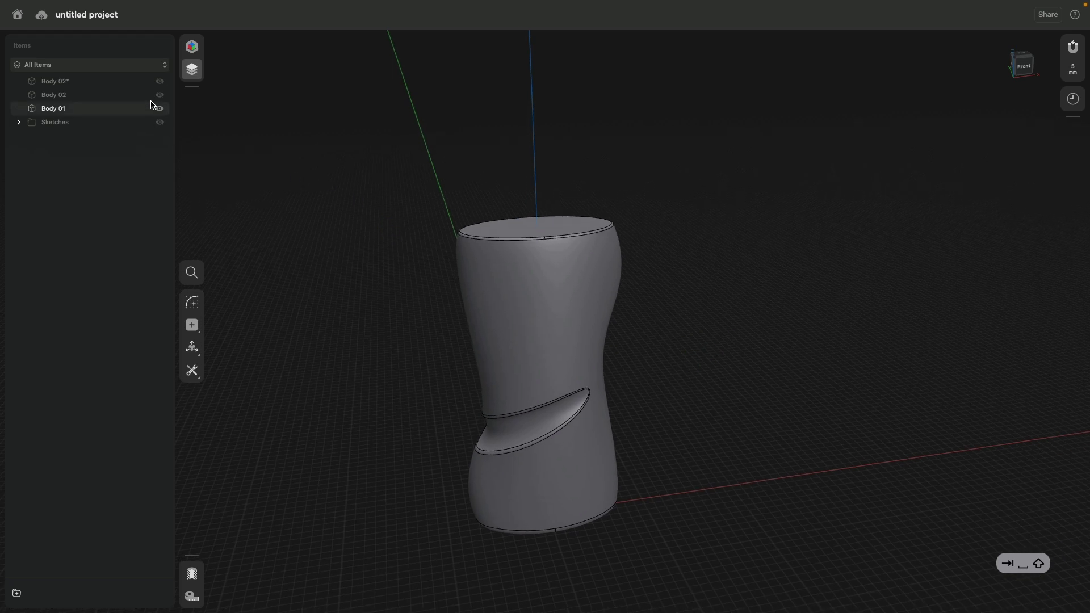
{"action": "left_click", "coordinate": [160, 108]}
{"action": "left_click", "coordinate": [160, 95]}
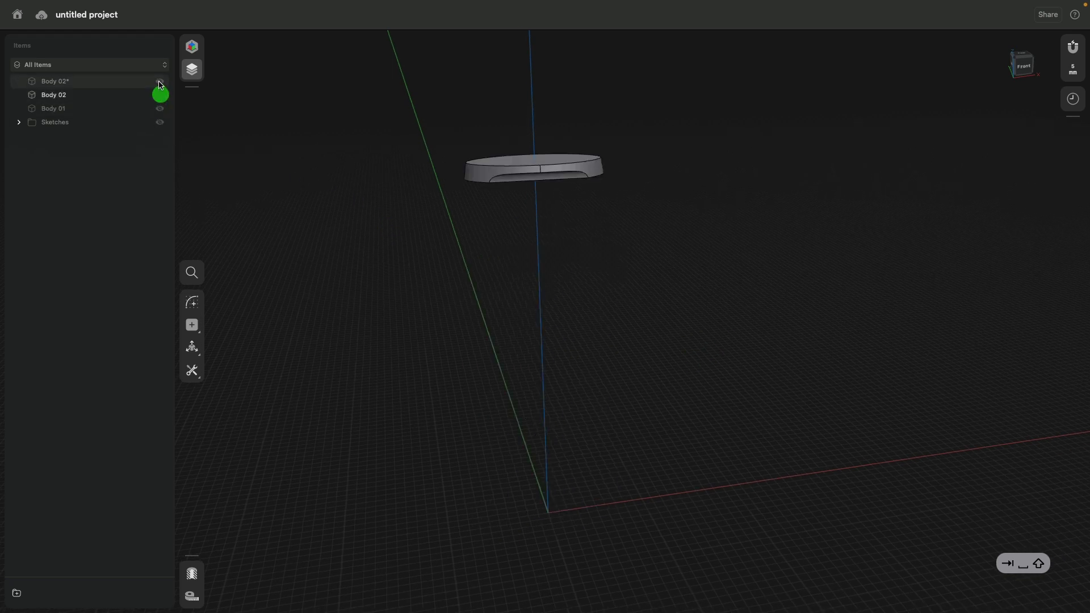
{"action": "left_click", "coordinate": [160, 81]}
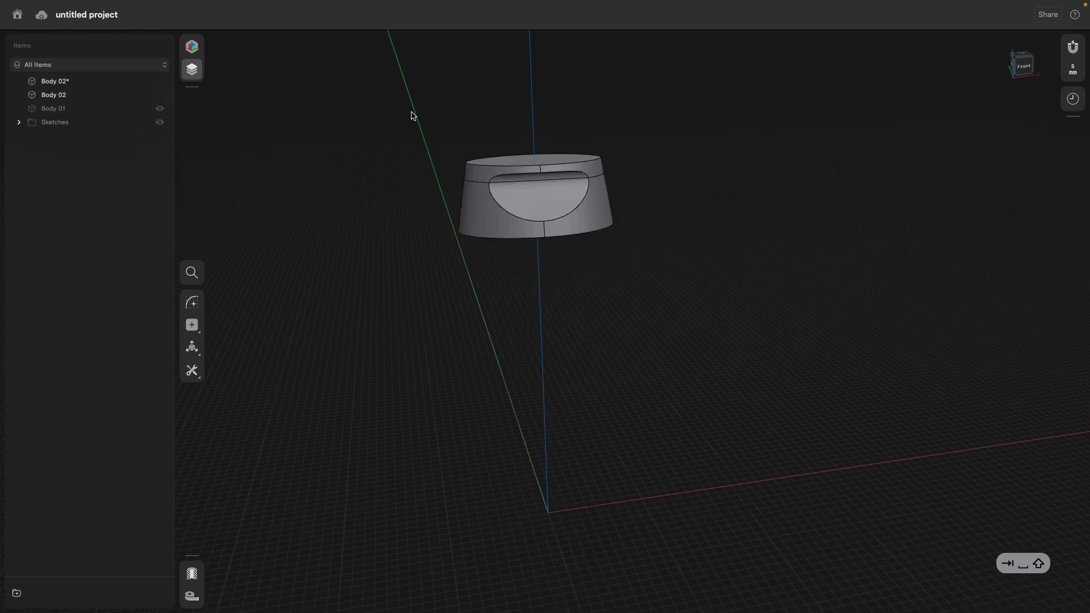
Step: From the Front view, fillet the recess's upper and lower arc edges at 1 mm
{"action": "left_click", "coordinate": [1024, 70]}
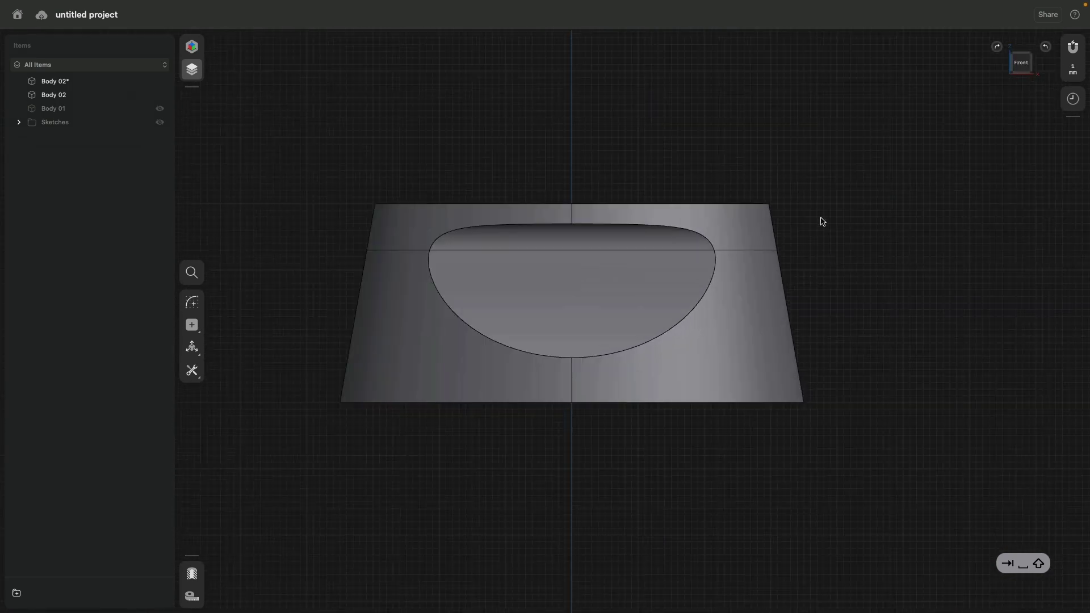
{"action": "left_click", "coordinate": [713, 244]}
{"action": "left_click", "coordinate": [718, 258]}
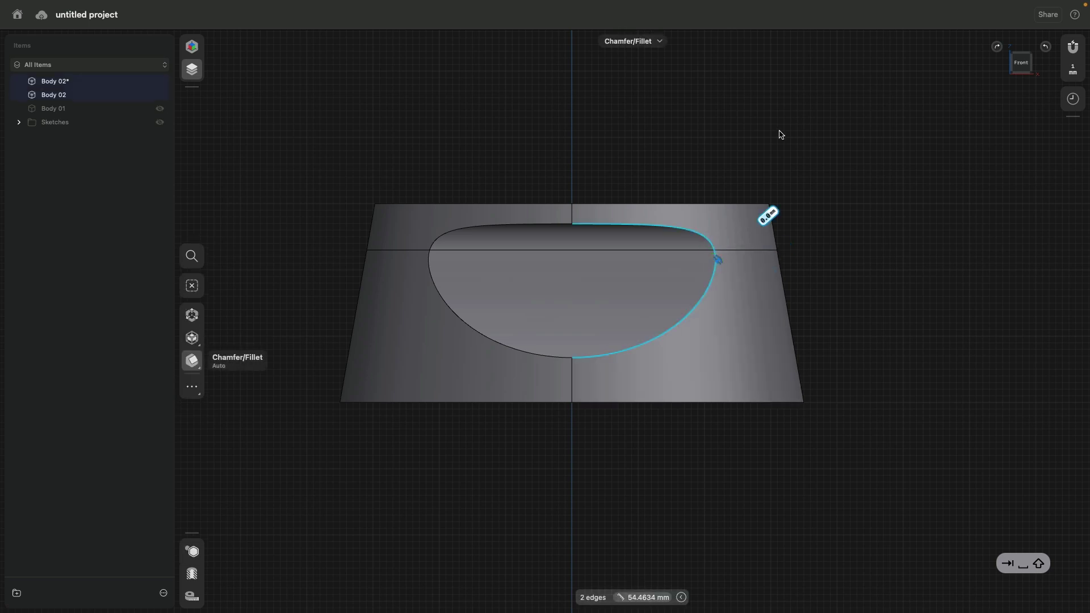
{"action": "type", "text": "1"}
{"action": "key", "text": "Tab"}
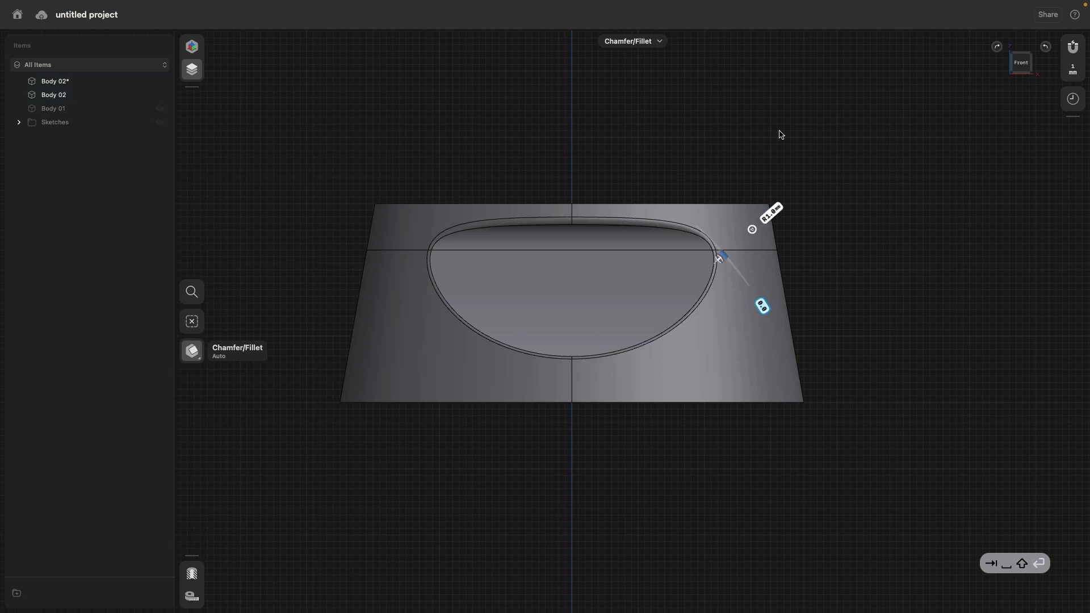
{"action": "left_click", "coordinate": [744, 434]}
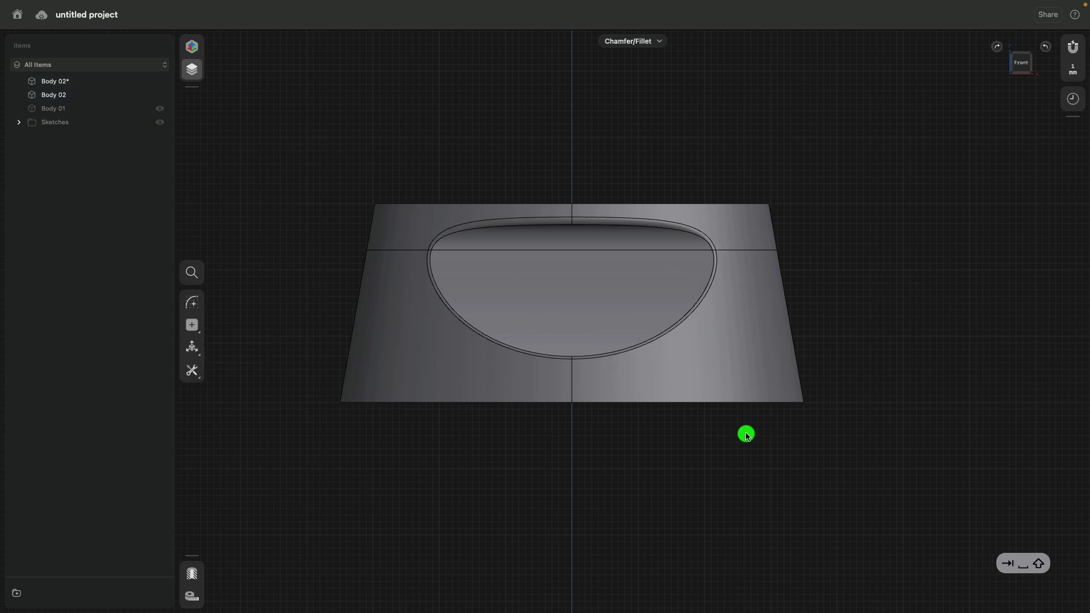
Step: Box-select six edges on the cap's right half and fillet them at 0.25 mm, then enter 2 for the rim fillet
{"action": "left_click_drag", "start_coordinate": [773, 433], "coordinate": [738, 244]}
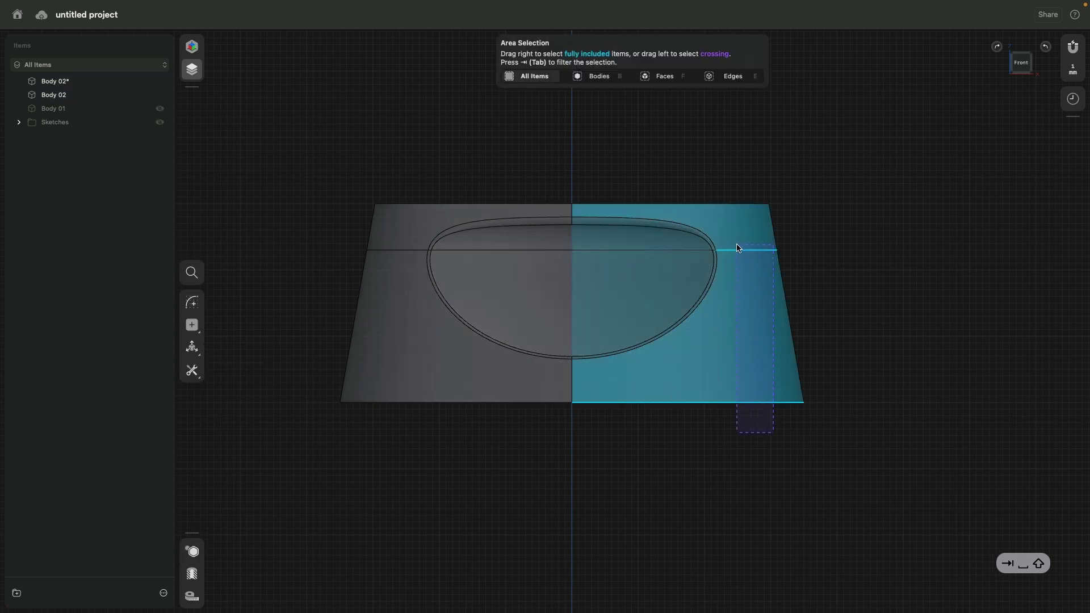
{"action": "key", "text": "Tab"}
{"action": "key", "text": "Tab"}
{"action": "key", "text": "Tab"}
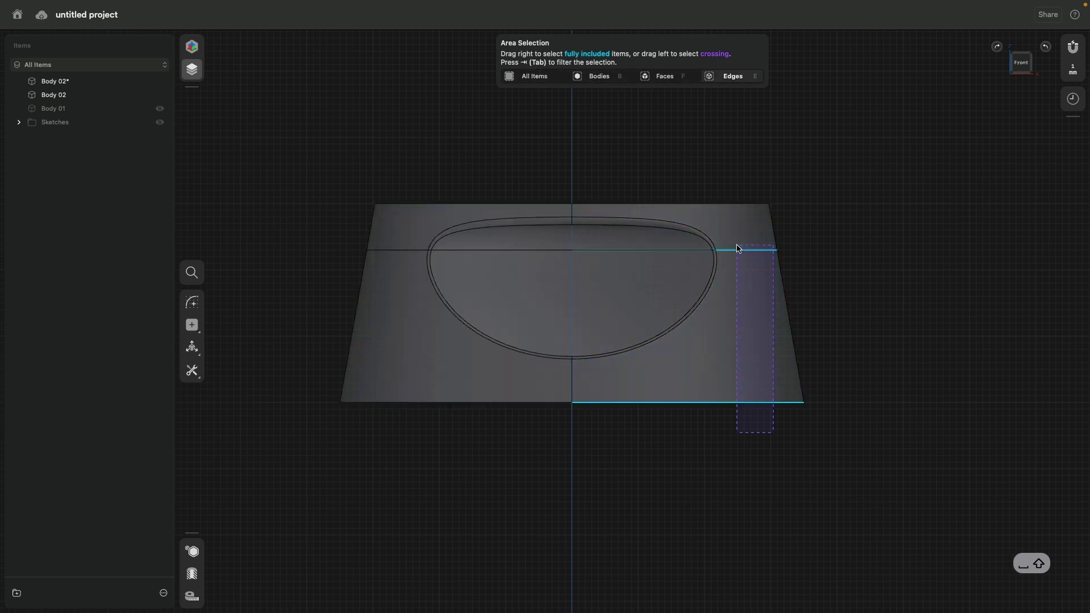
{"action": "left_click_drag", "start_coordinate": [737, 248], "coordinate": [737, 248]}
{"action": "type", "text": "f"}
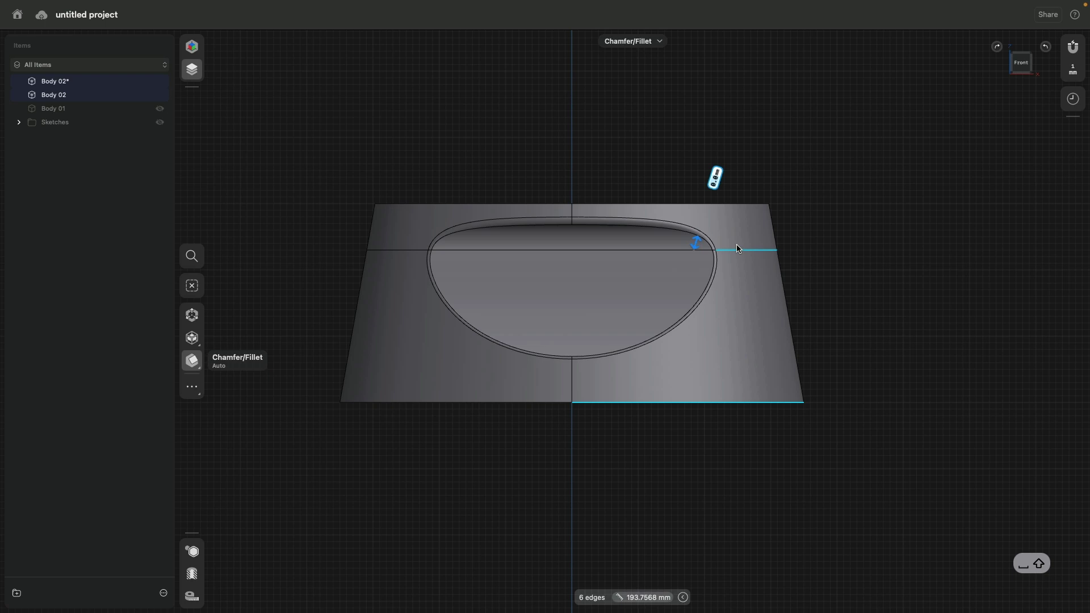
{"action": "type", "text": ".25"}
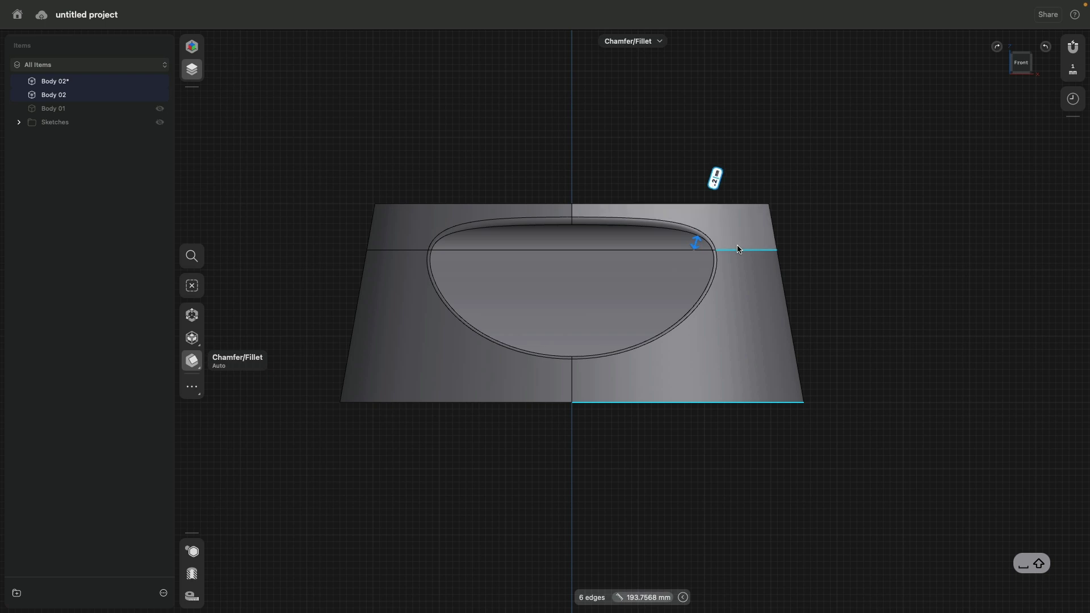
{"action": "key", "text": "Return"}
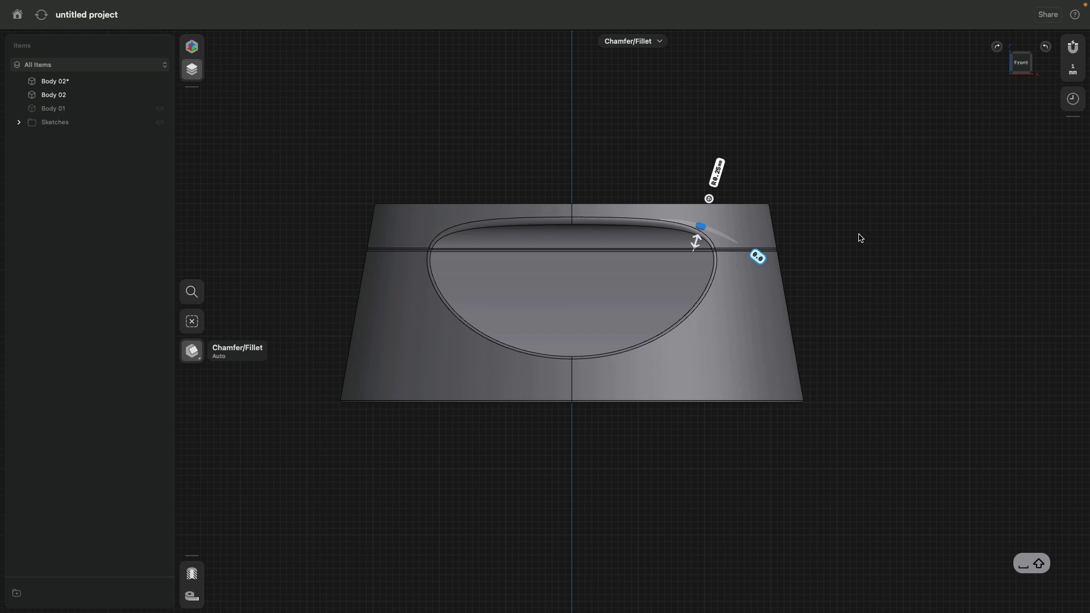
{"action": "right_click_drag", "start_coordinate": [761, 194], "coordinate": [793, 217]}
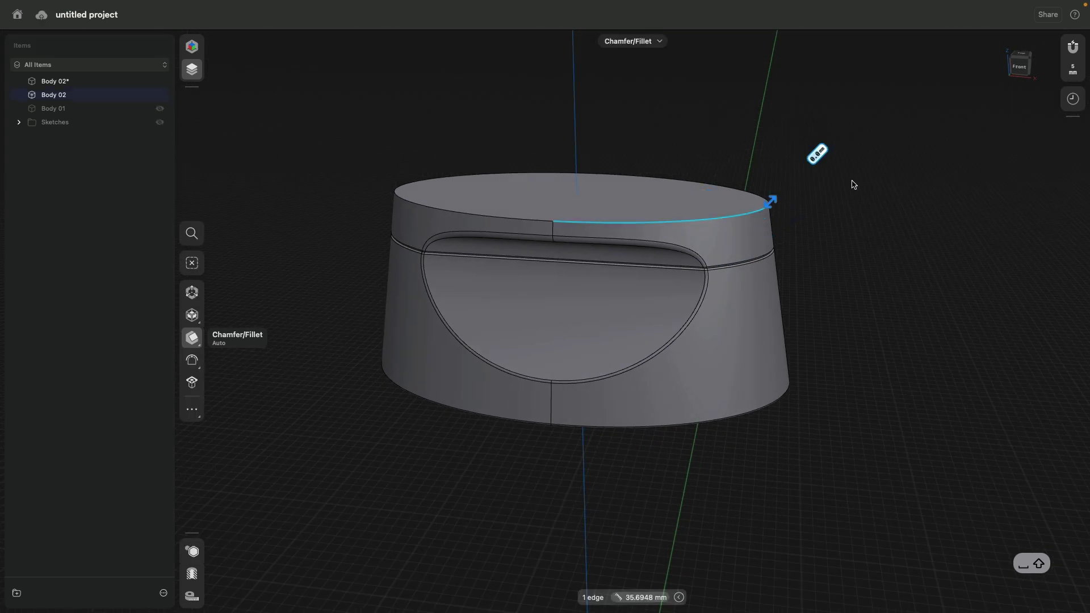
{"action": "type", "text": "2"}
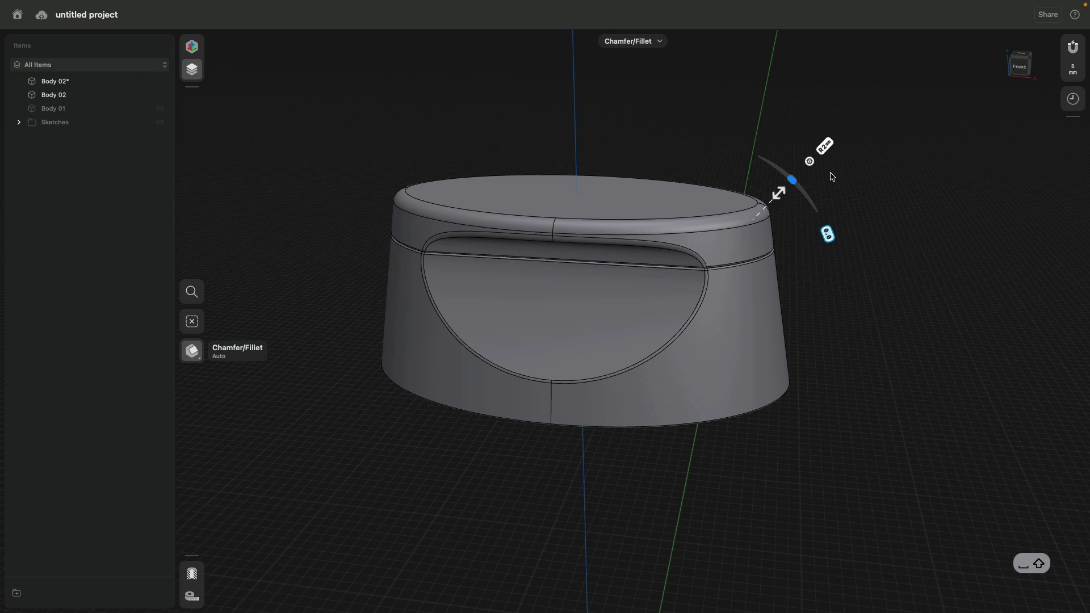
Step: Finish the 2 mm rim fillet and make the sketches visible
{"action": "left_click", "coordinate": [895, 226]}
{"action": "right_click_drag", "start_coordinate": [925, 267], "coordinate": [985, 255]}
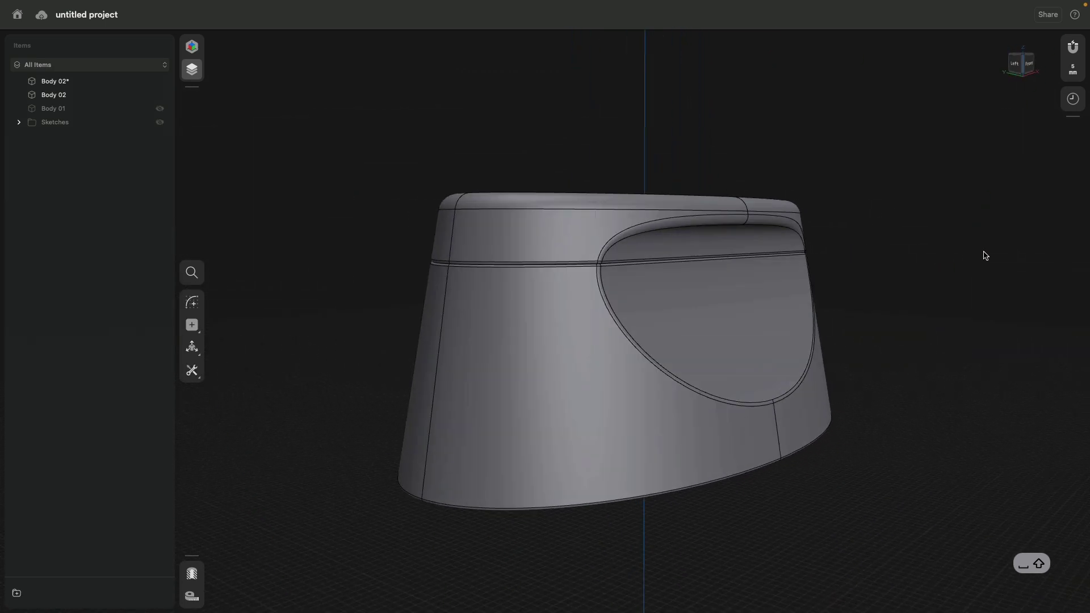
{"action": "right_click_drag", "start_coordinate": [849, 204], "coordinate": [755, 204]}
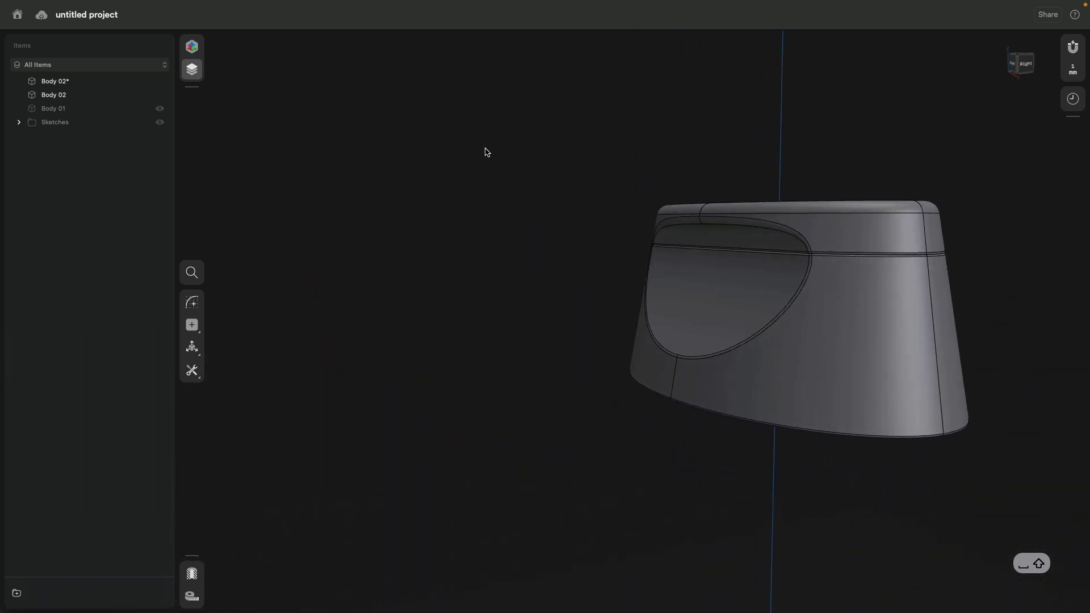
{"action": "left_click", "coordinate": [160, 122]}
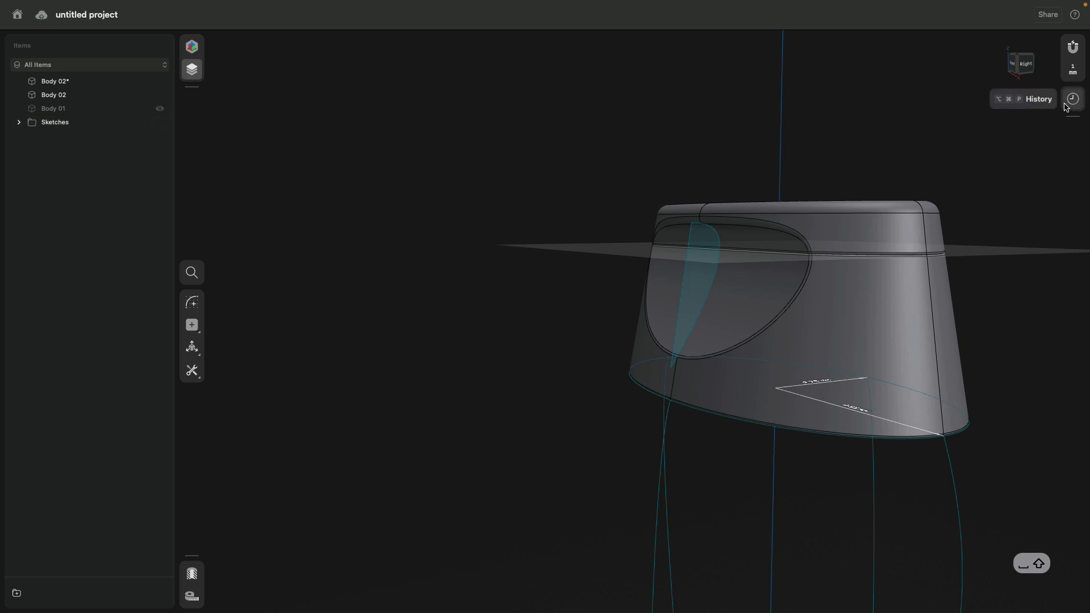
Step: In the cyan profile sketch, add a 5.4698 mm horizontal line and lower the top endpoint
{"action": "double_click", "coordinate": [689, 230]}
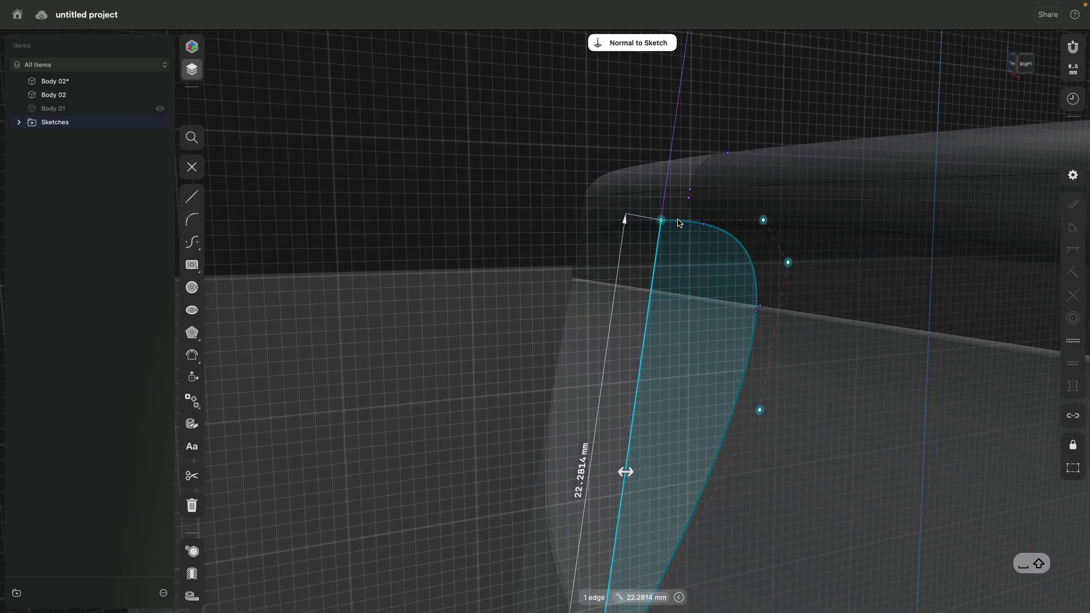
{"action": "key", "text": "l"}
{"action": "left_click", "coordinate": [660, 219]}
{"action": "left_click", "coordinate": [763, 220]}
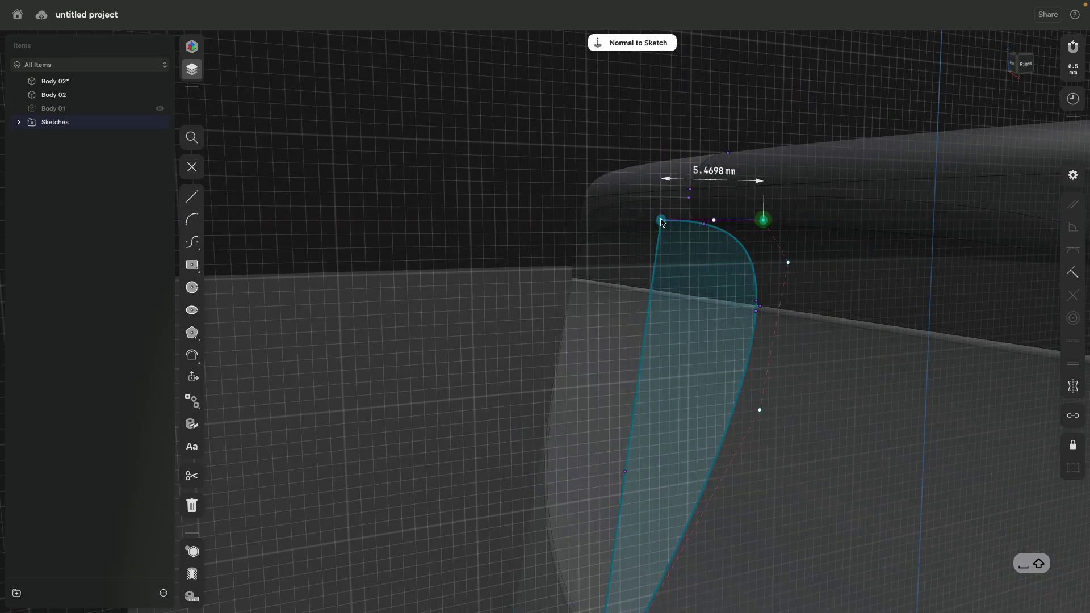
{"action": "left_click_drag", "start_coordinate": [661, 220], "coordinate": [661, 234]}
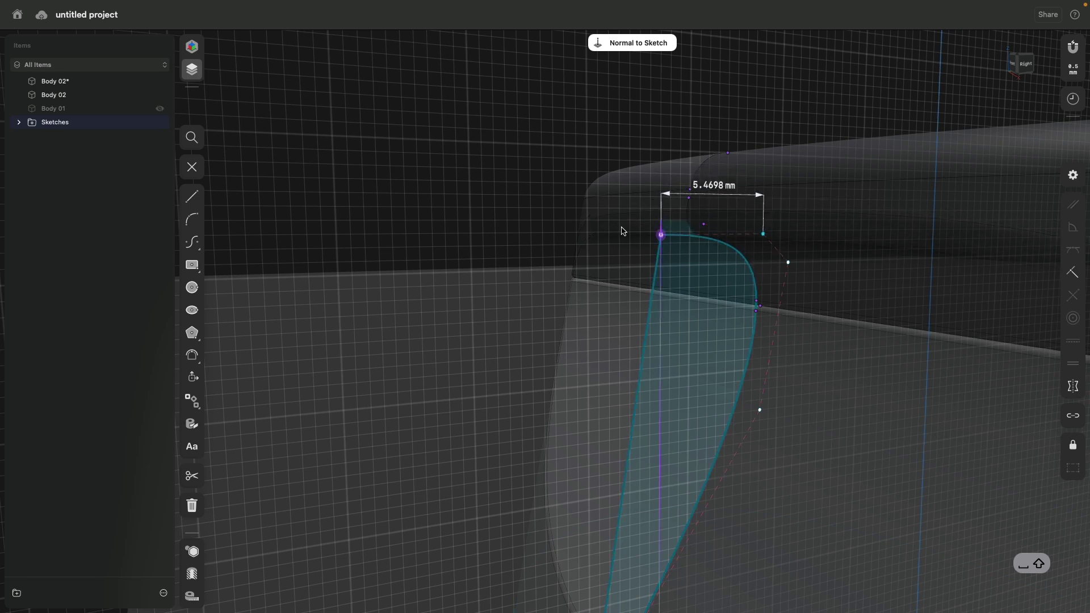
{"action": "left_click", "coordinate": [462, 202]}
{"action": "key", "text": "Escape"}
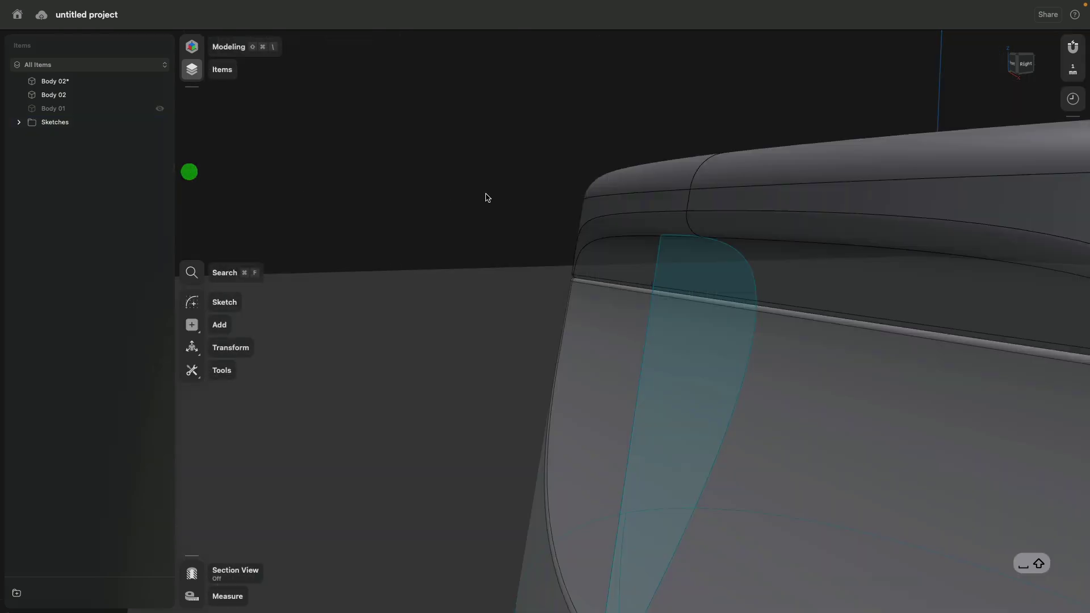
{"action": "middle_click_drag", "start_coordinate": [487, 197], "coordinate": [337, 201]}
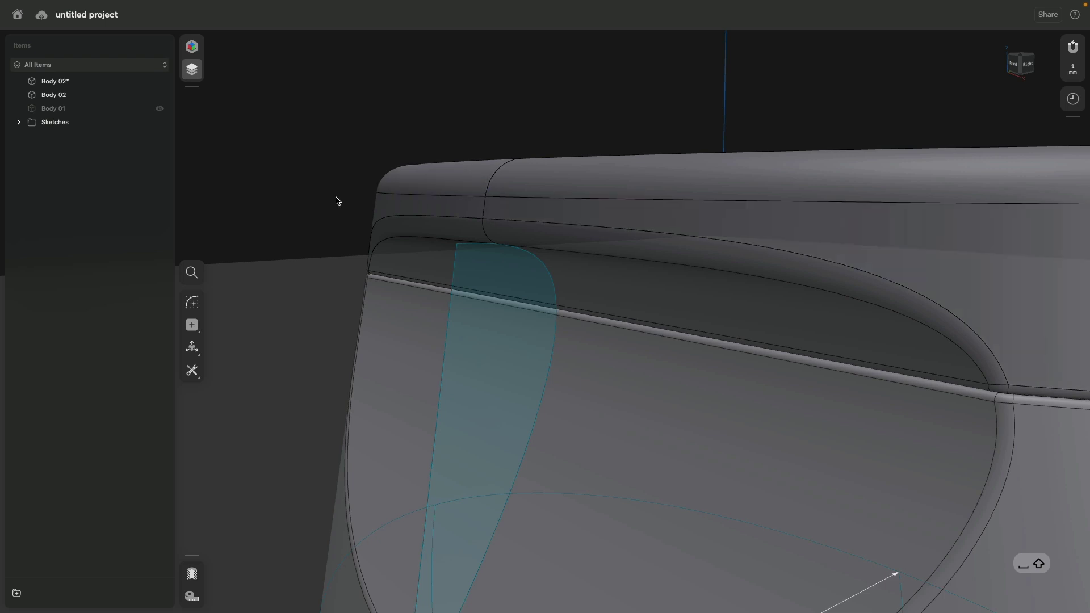
{"action": "scroll", "coordinate": [336, 201], "scroll_direction": "down", "scroll_amount": 10}
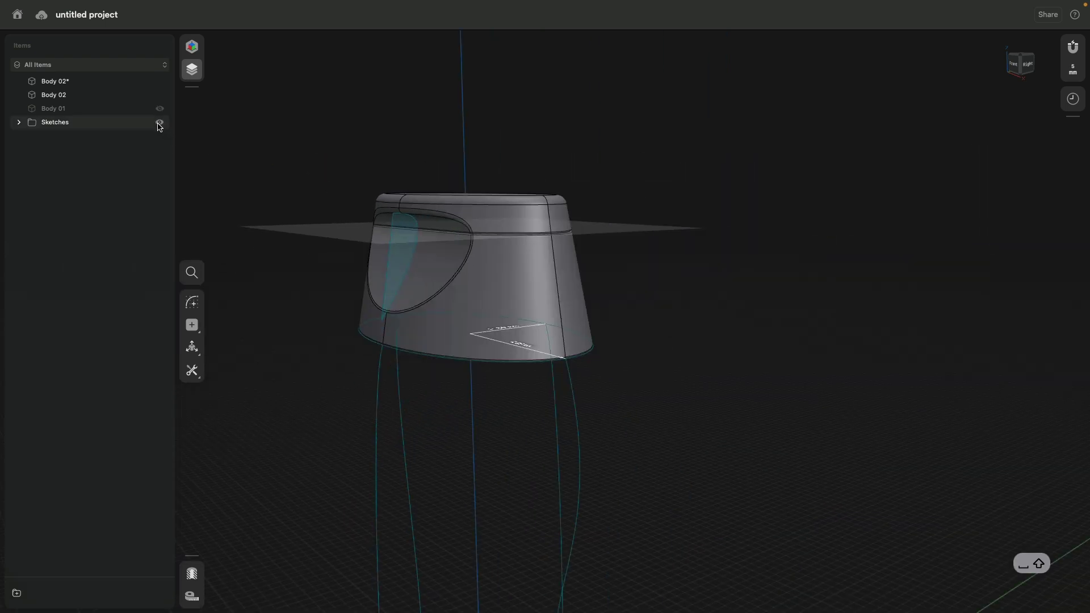
Step: Hide the sketches, open the feature history and collapse Boolean 02
{"action": "left_click", "coordinate": [159, 125]}
{"action": "mouse_move", "coordinate": [299, 141]}
{"action": "middle_mouse_down"}
{"action": "mouse_move", "coordinate": [530, 153]}
{"action": "mouse_move", "coordinate": [540, 170]}
{"action": "mouse_move", "coordinate": [553, 167]}
{"action": "mouse_move", "coordinate": [534, 126]}
{"action": "mouse_move", "coordinate": [524, 172]}
{"action": "middle_mouse_up"}
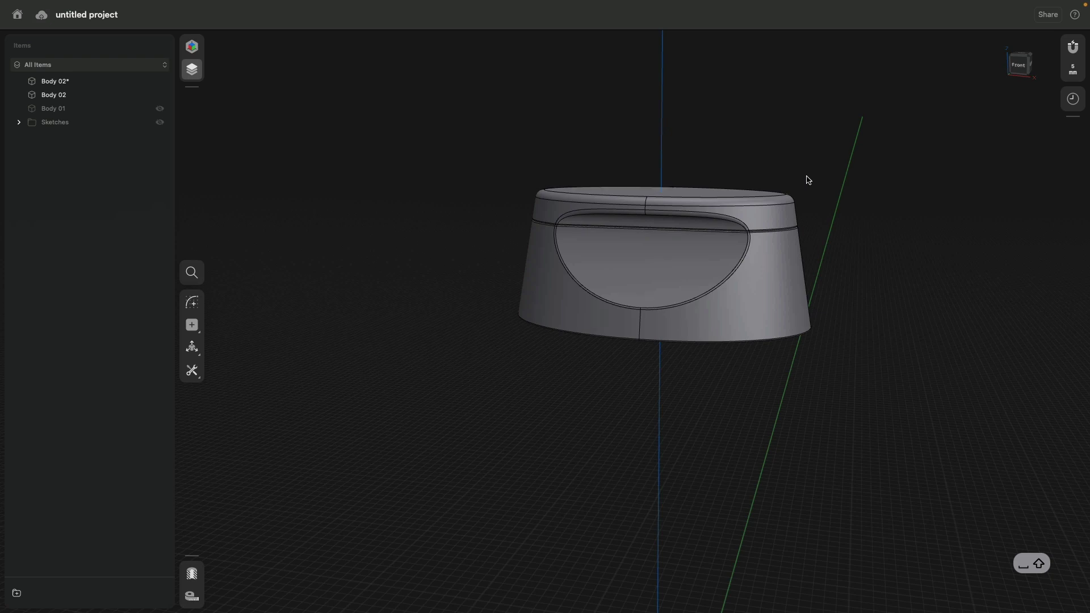
{"action": "left_click", "coordinate": [1072, 100]}
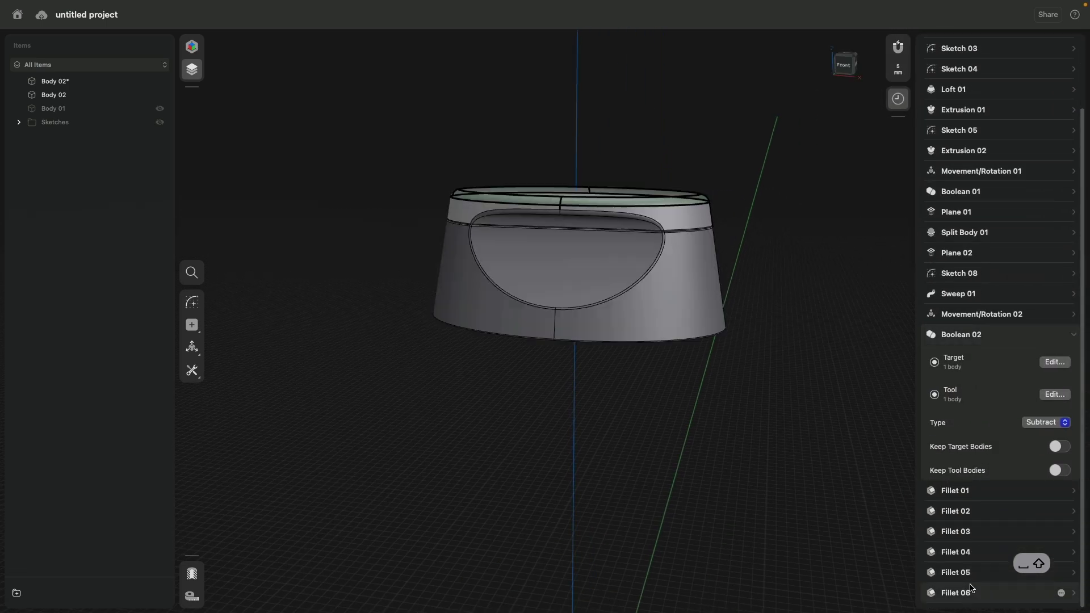
{"action": "left_click", "coordinate": [1073, 335]}
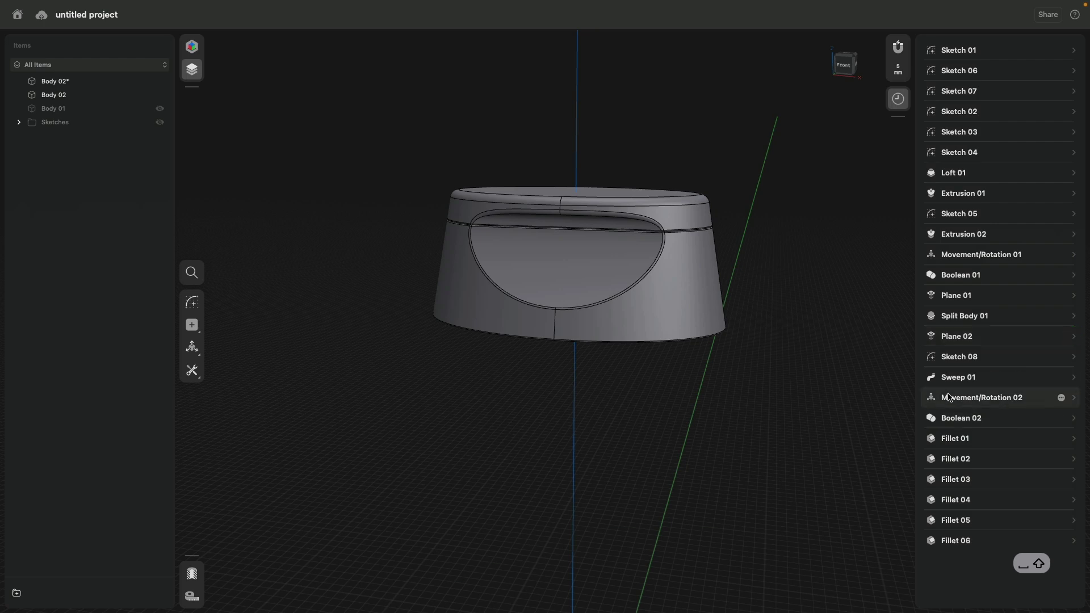
Step: Open Fillet 06's parameters and set its continuity to G2
{"action": "left_click", "coordinate": [705, 201]}
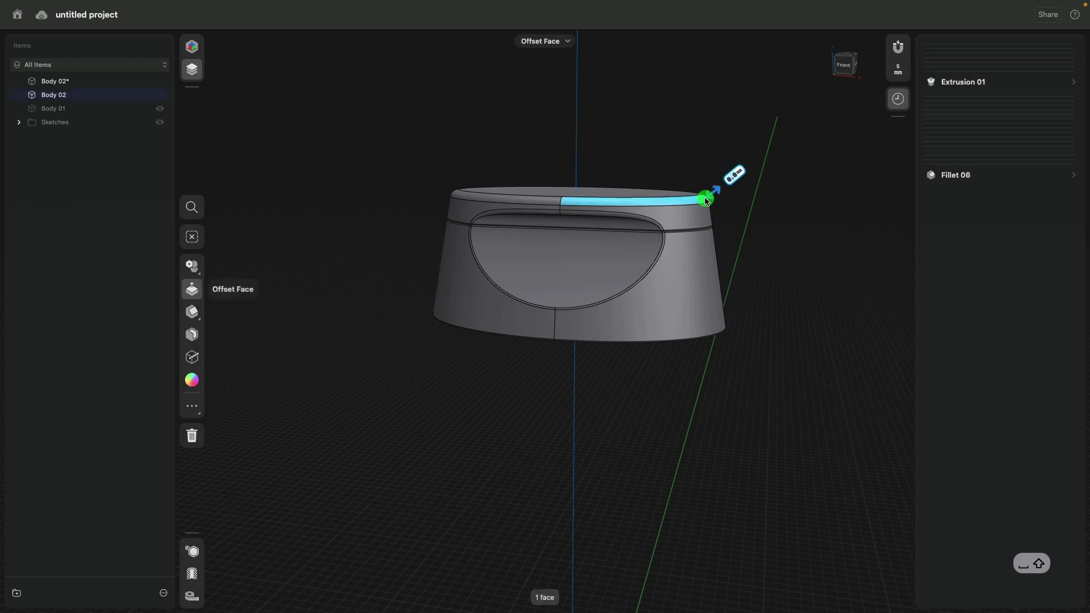
{"action": "left_click", "coordinate": [959, 178]}
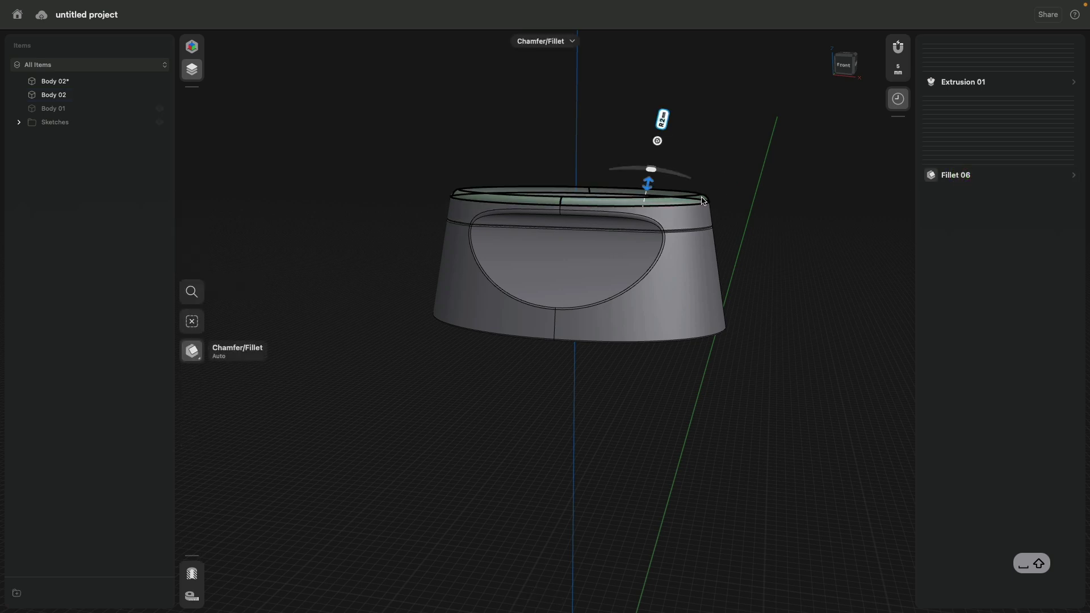
{"action": "left_click", "coordinate": [966, 179]}
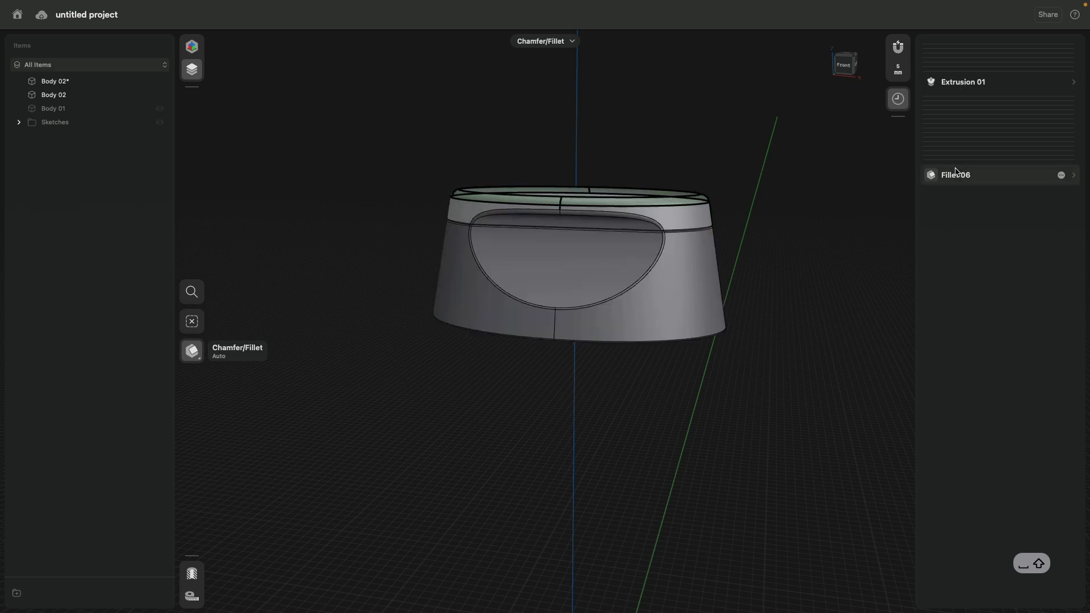
{"action": "left_click", "coordinate": [1075, 177]}
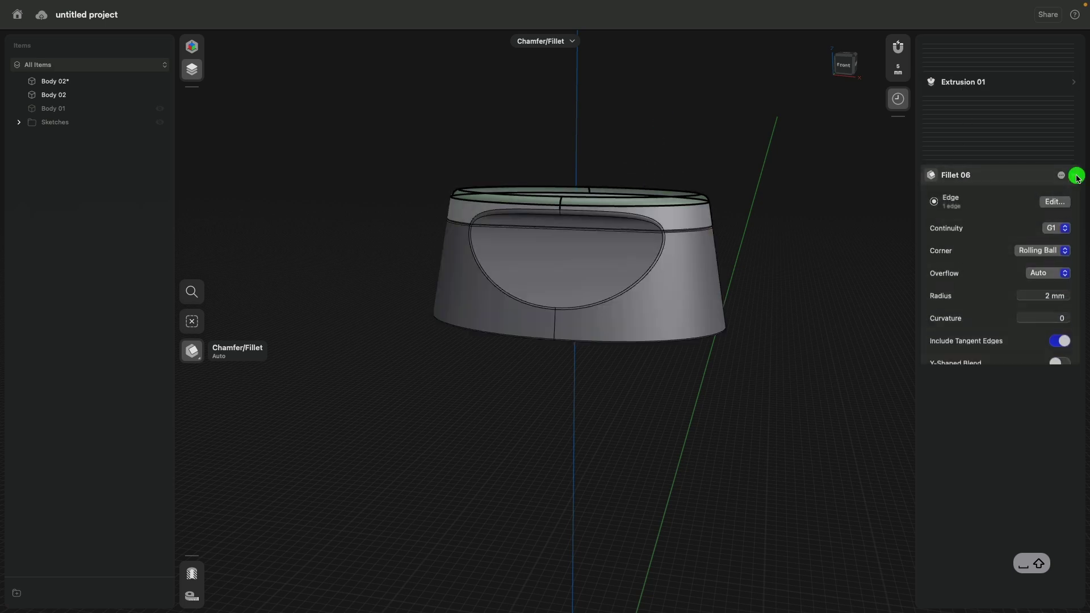
{"action": "left_click", "coordinate": [1055, 232]}
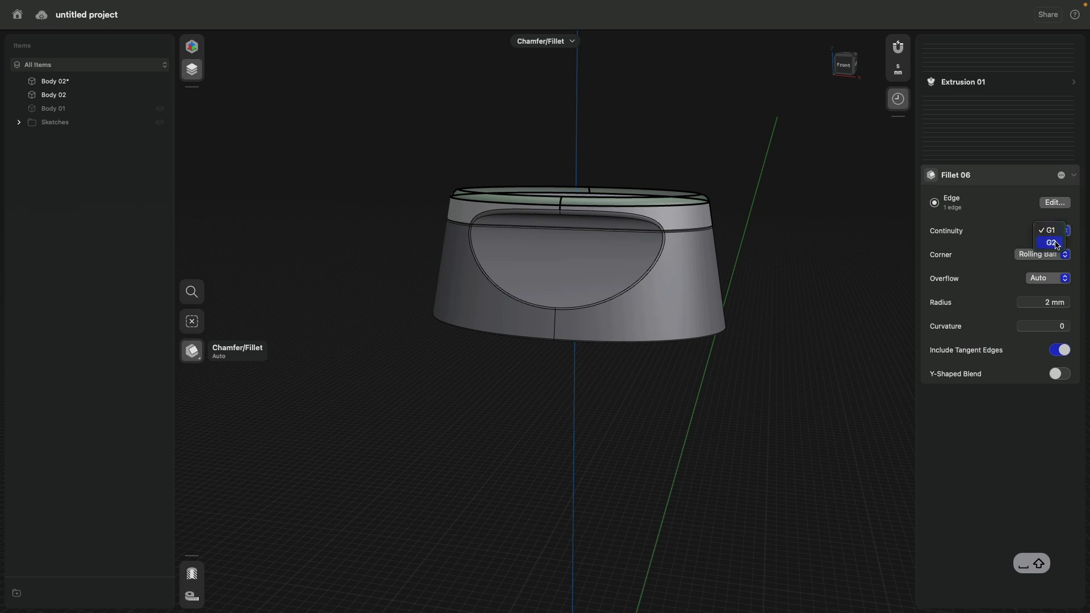
{"action": "left_click", "coordinate": [1057, 245]}
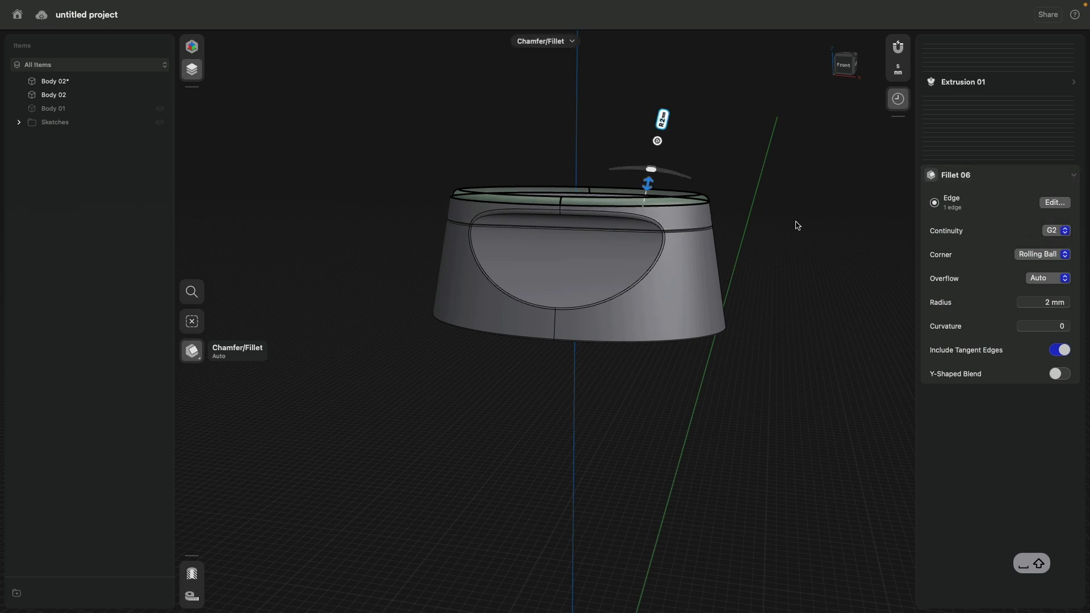
{"action": "left_click", "coordinate": [763, 187]}
Step: Switch Fillet 06 to G1 for comparison, then back to G2
{"action": "scroll", "coordinate": [736, 175], "scroll_direction": "up", "scroll_amount": 3}
{"action": "scroll", "coordinate": [735, 175], "scroll_direction": "up", "scroll_amount": 5}
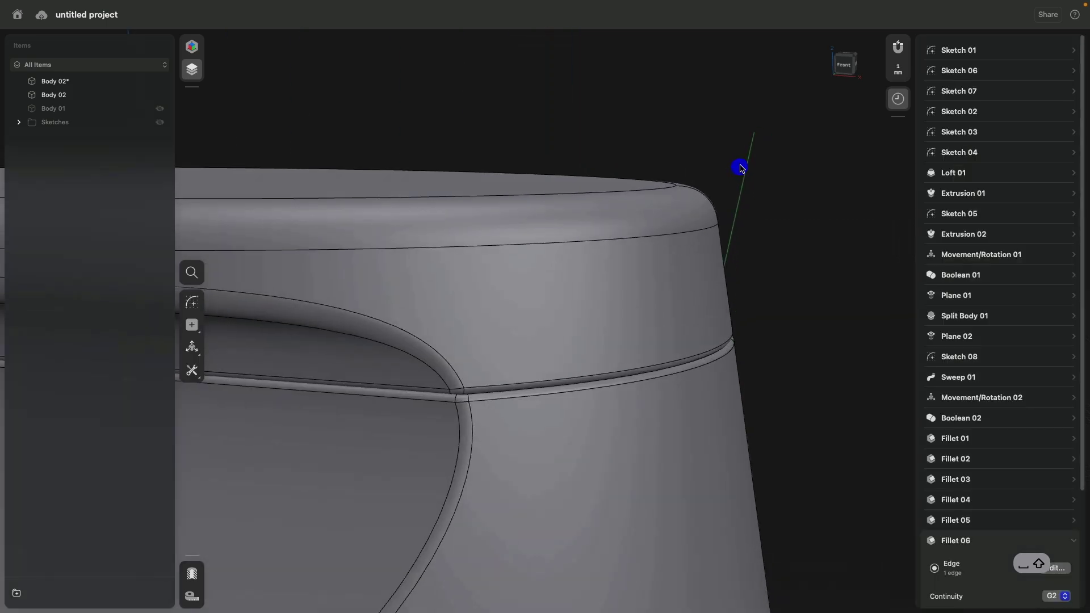
{"action": "scroll", "coordinate": [1044, 471], "scroll_direction": "down", "scroll_amount": 5}
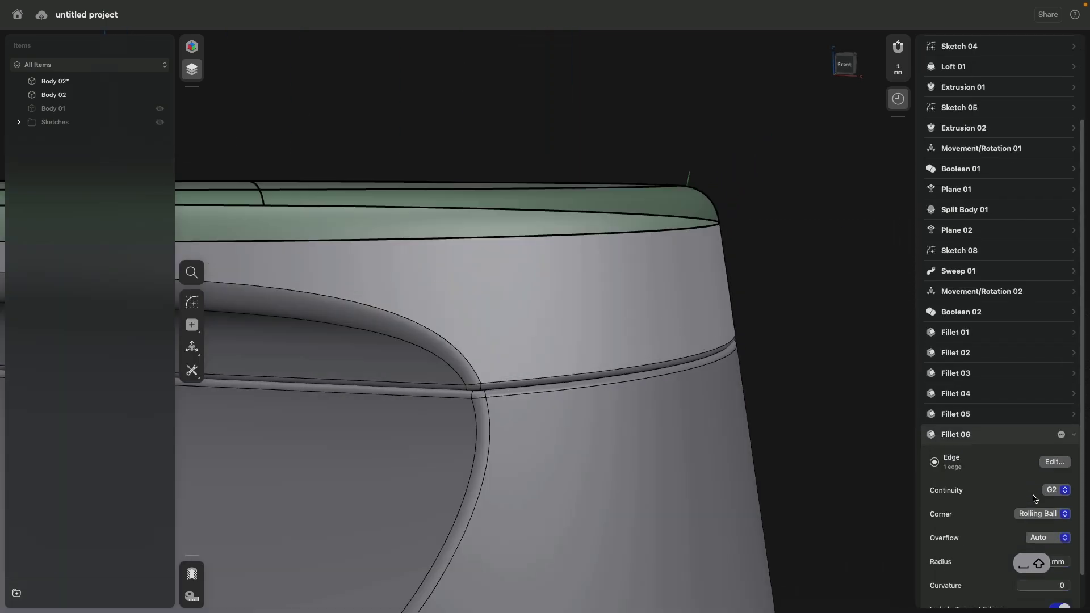
{"action": "left_click", "coordinate": [1066, 450]}
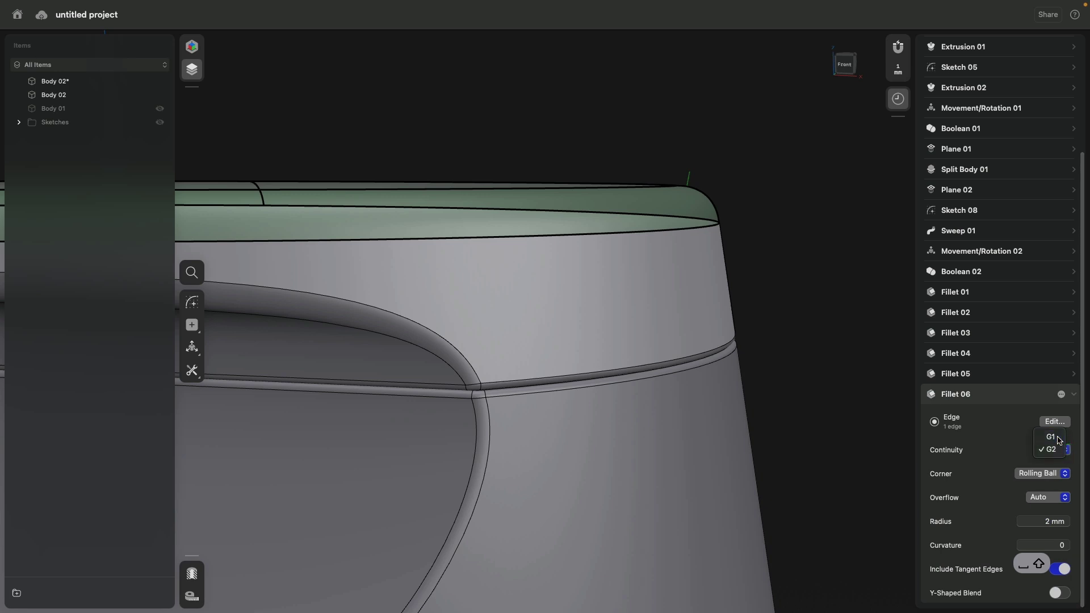
{"action": "left_click", "coordinate": [1058, 439]}
{"action": "left_click", "coordinate": [1057, 451]}
{"action": "left_click", "coordinate": [1055, 462]}
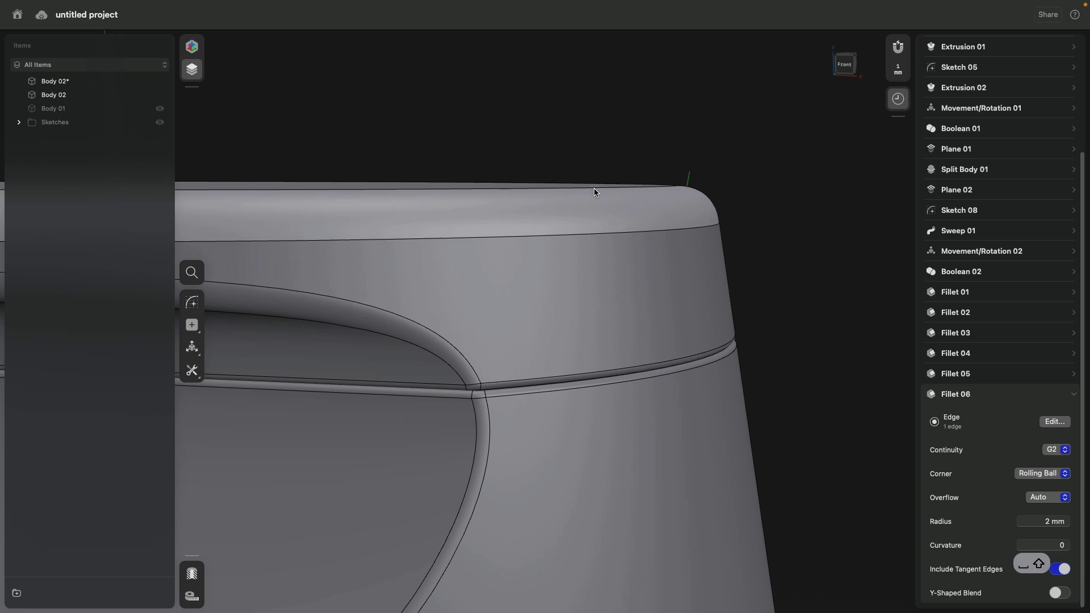
{"action": "scroll", "coordinate": [737, 258], "scroll_direction": "down", "scroll_amount": 10}
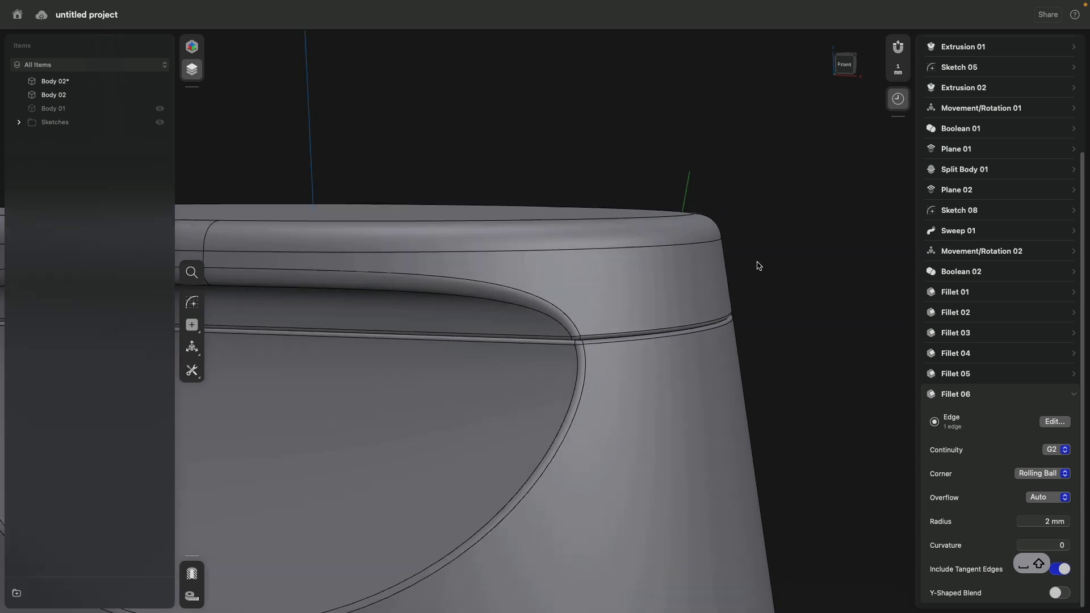
Step: Show Body 01 again and set Fillet 01's continuity to G2
{"action": "left_click", "coordinate": [160, 108]}
{"action": "scroll", "coordinate": [748, 254], "scroll_direction": "down", "scroll_amount": 5}
{"action": "scroll", "coordinate": [748, 254], "scroll_direction": "down", "scroll_amount": 5}
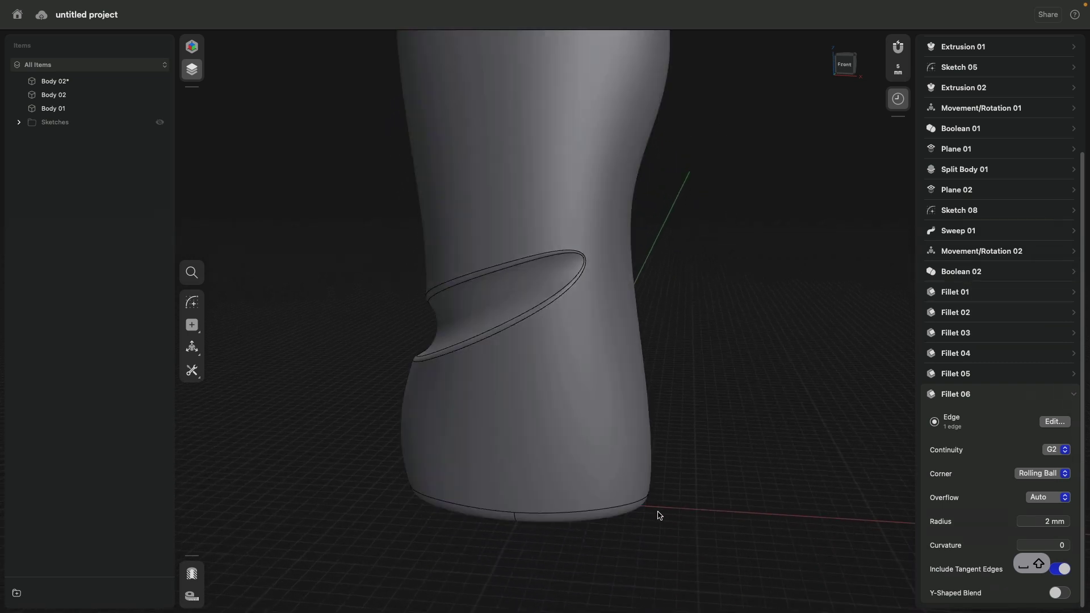
{"action": "left_click", "coordinate": [614, 517]}
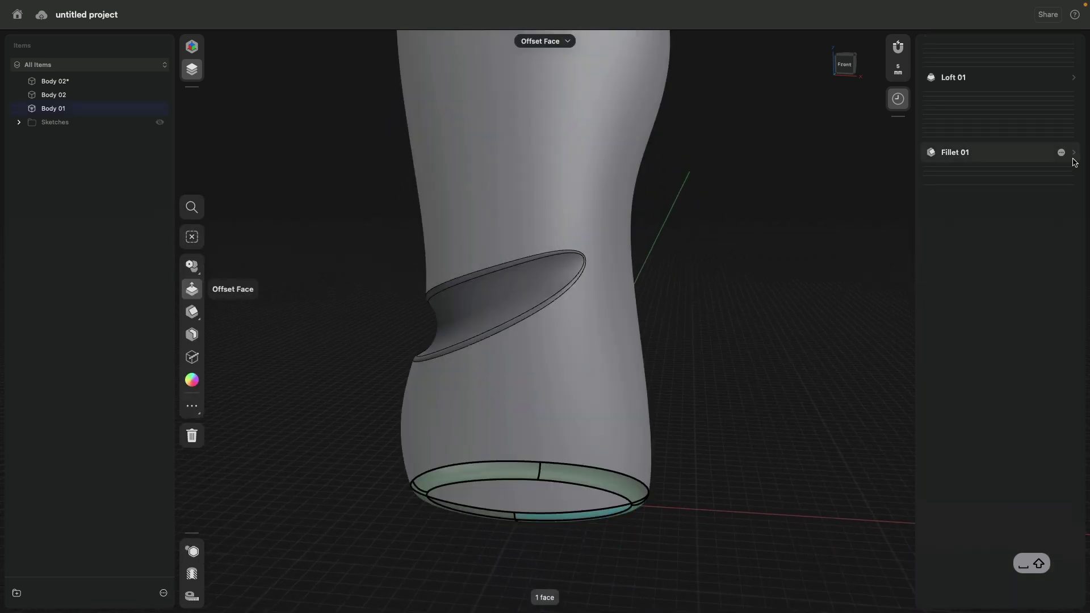
{"action": "left_click", "coordinate": [1074, 155]}
{"action": "left_click", "coordinate": [1057, 207]}
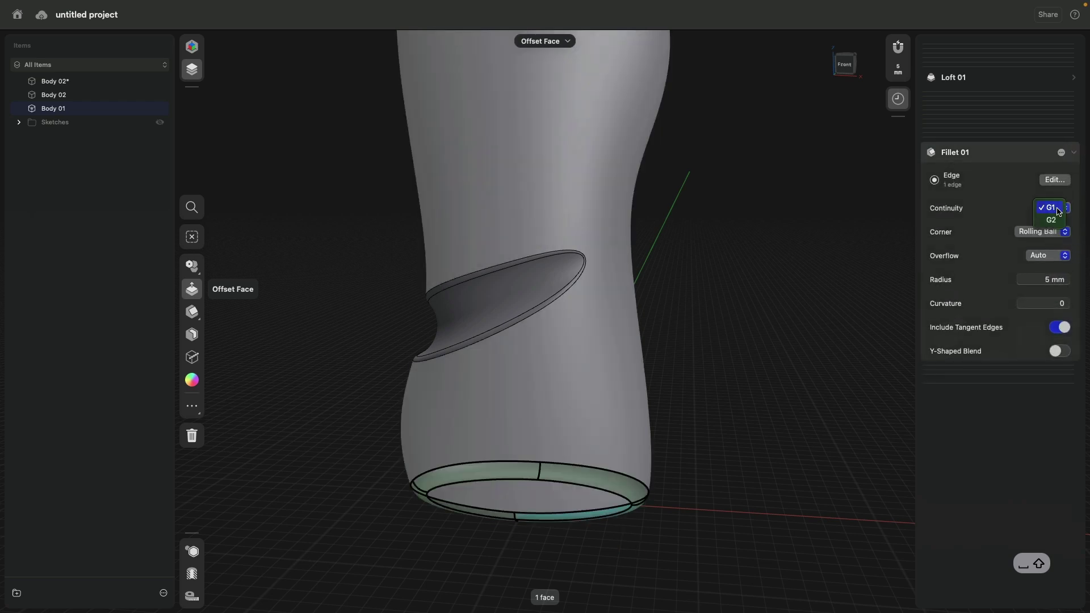
{"action": "left_click", "coordinate": [1051, 220]}
Step: Check Fillet 02's continuity options, leaving it at G1
{"action": "left_click", "coordinate": [518, 318]}
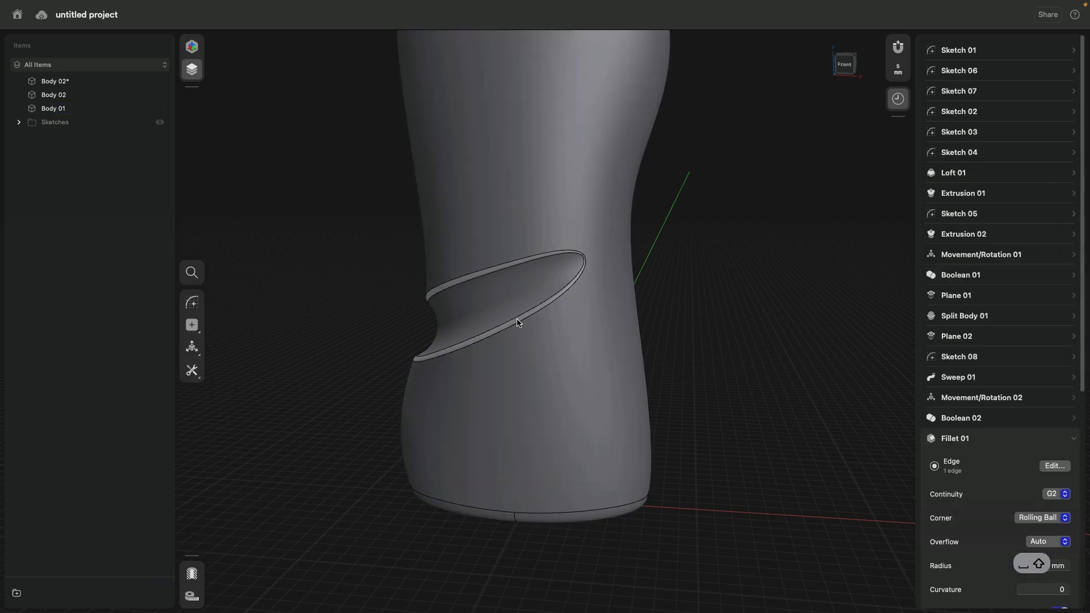
{"action": "left_click", "coordinate": [1071, 173]}
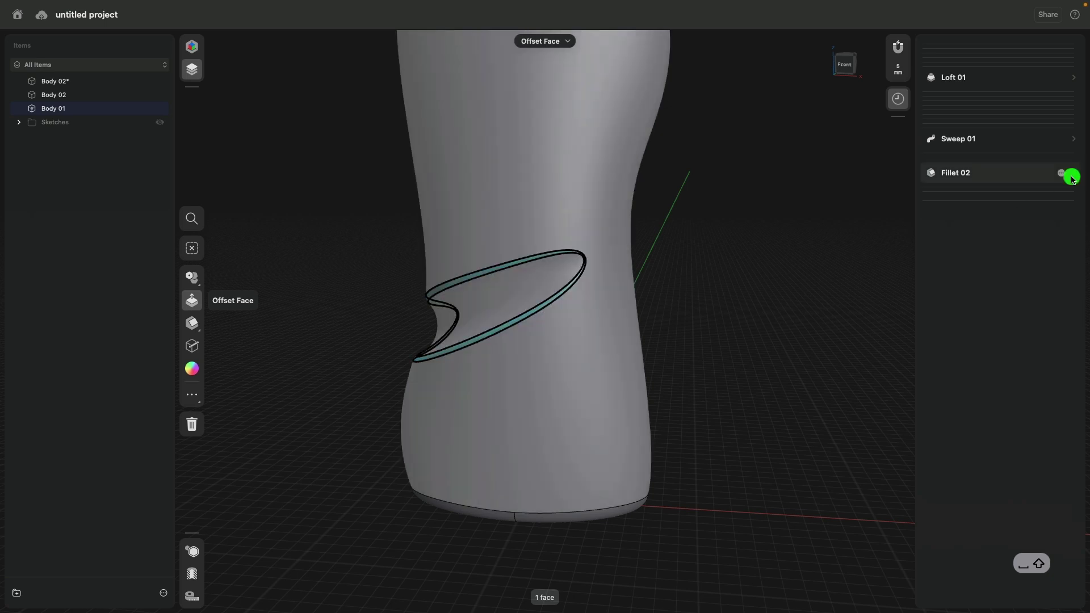
{"action": "left_click", "coordinate": [1057, 228]}
{"action": "left_click", "coordinate": [1050, 228]}
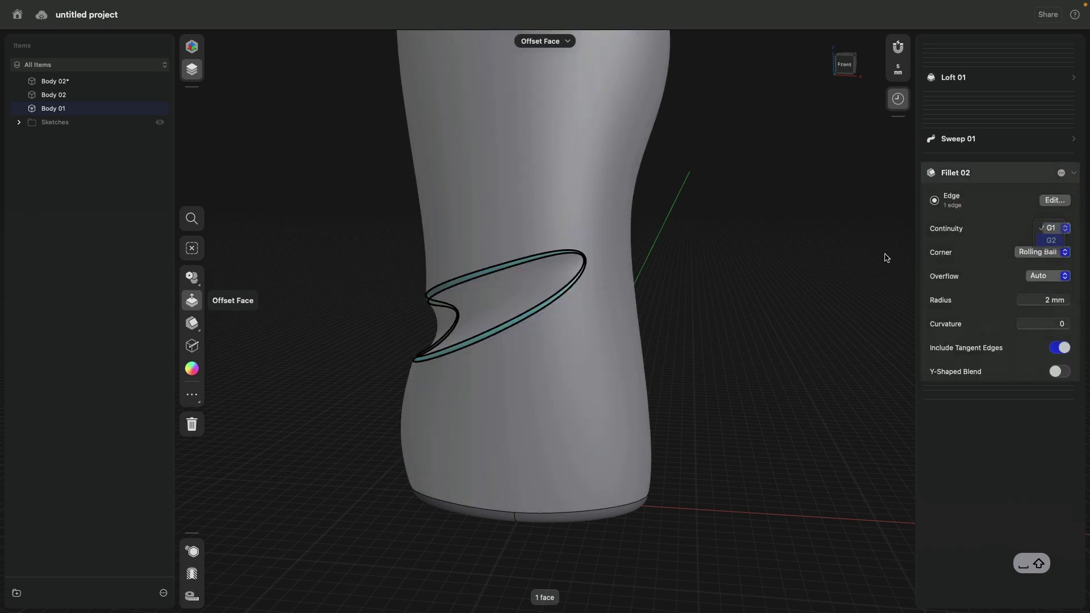
{"action": "left_click", "coordinate": [820, 268]}
Step: Set the cap's Fillet 04 continuity to G2 and close the feature history
{"action": "right_click_drag", "start_coordinate": [766, 207], "coordinate": [757, 340]}
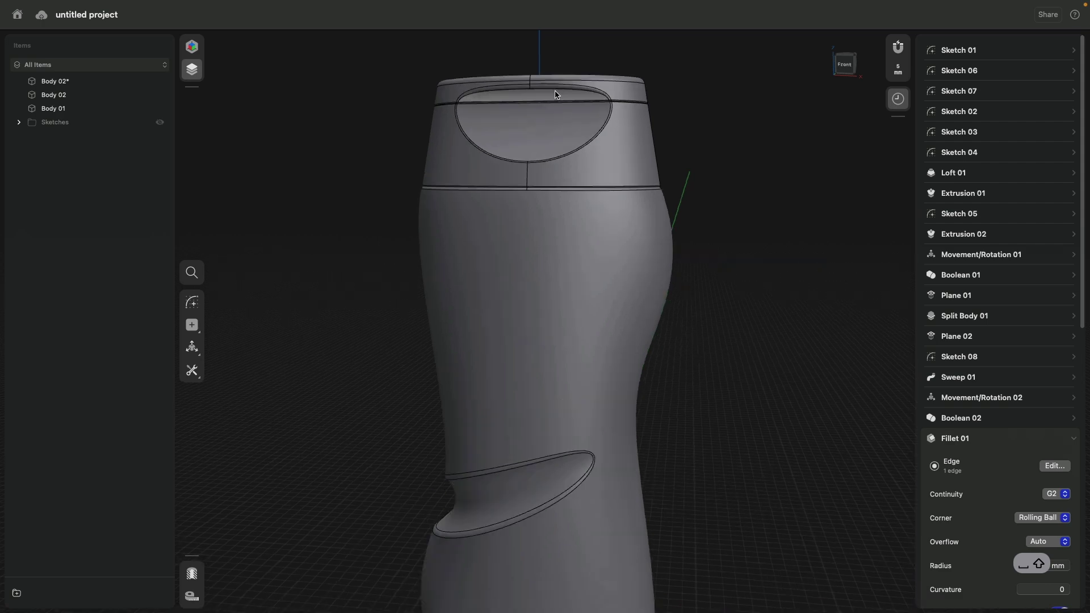
{"action": "scroll", "coordinate": [561, 95], "scroll_direction": "up", "scroll_amount": 5}
{"action": "left_click", "coordinate": [606, 114]}
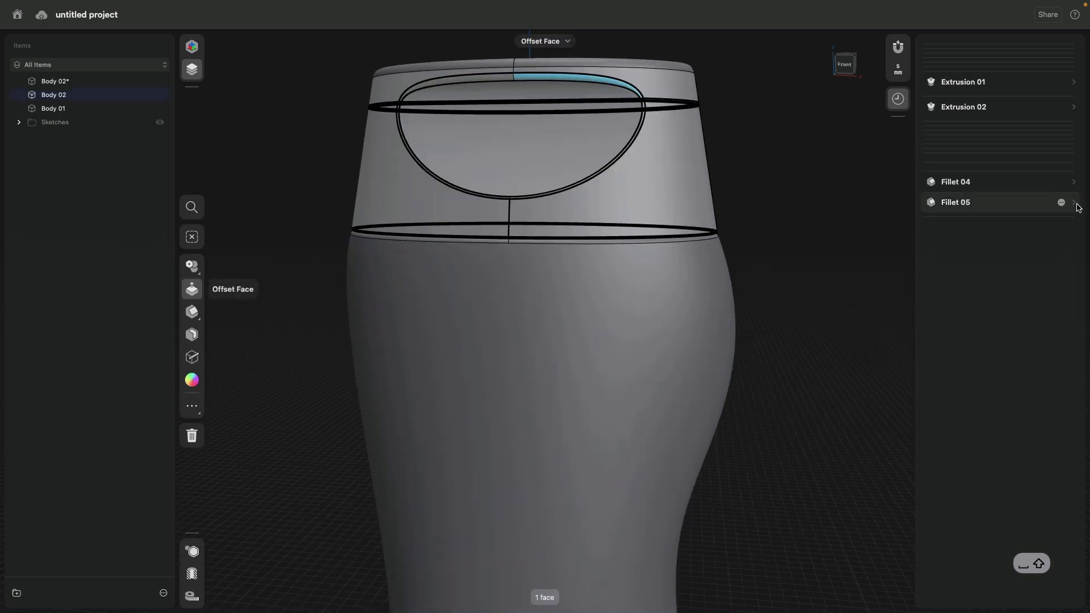
{"action": "left_click", "coordinate": [1073, 182]}
{"action": "left_click", "coordinate": [1063, 238]}
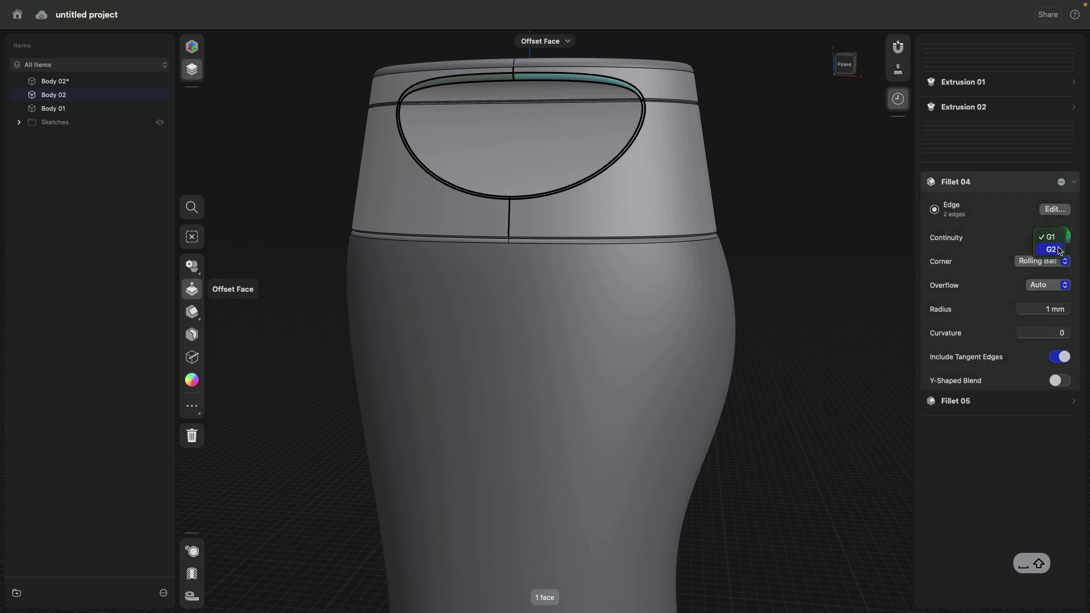
{"action": "left_click", "coordinate": [1050, 250]}
{"action": "left_click", "coordinate": [776, 219]}
{"action": "scroll", "coordinate": [772, 210], "scroll_direction": "down", "scroll_amount": 5}
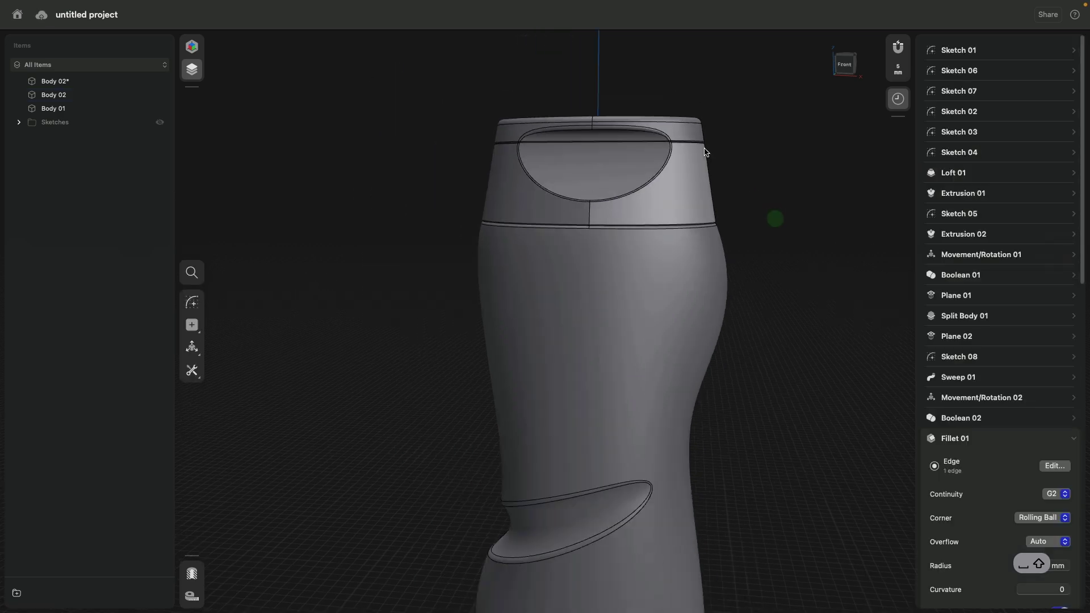
{"action": "right_click_drag", "start_coordinate": [786, 192], "coordinate": [770, 215]}
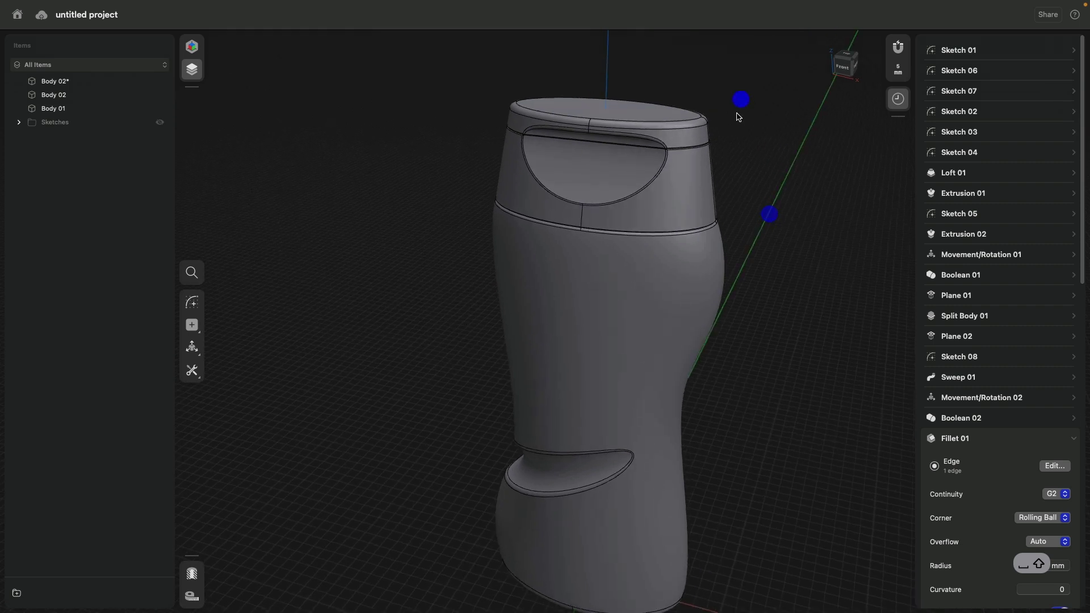
{"action": "right_click_drag", "start_coordinate": [742, 100], "coordinate": [725, 143]}
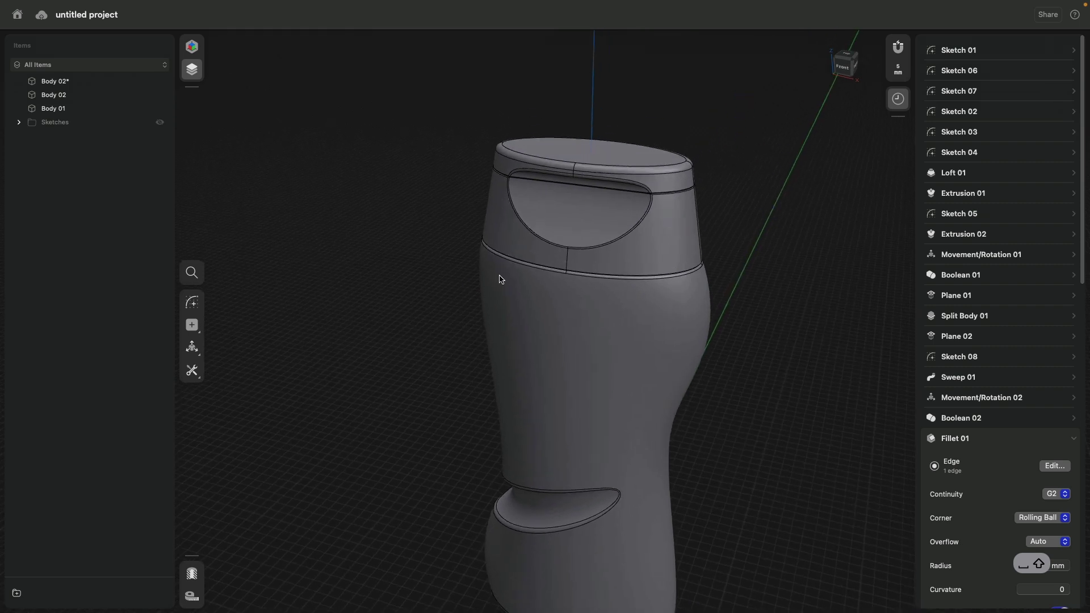
{"action": "left_click", "coordinate": [898, 98]}
Step: Hide the Items list and orbit the bottle to face the front
{"action": "left_click", "coordinate": [192, 69]}
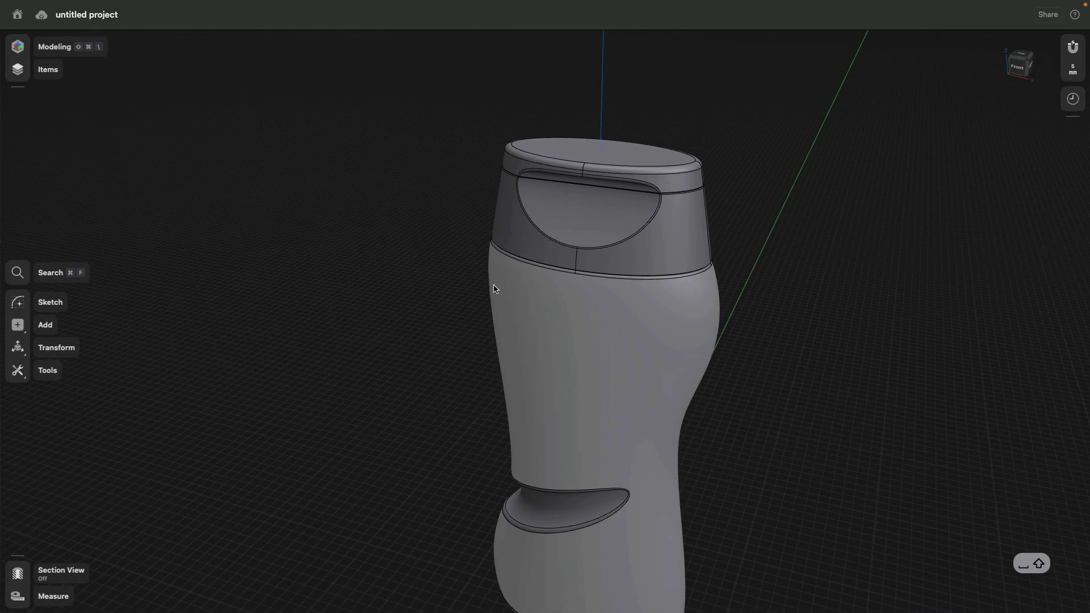
{"action": "right_click_drag", "start_coordinate": [494, 288], "coordinate": [351, 267]}
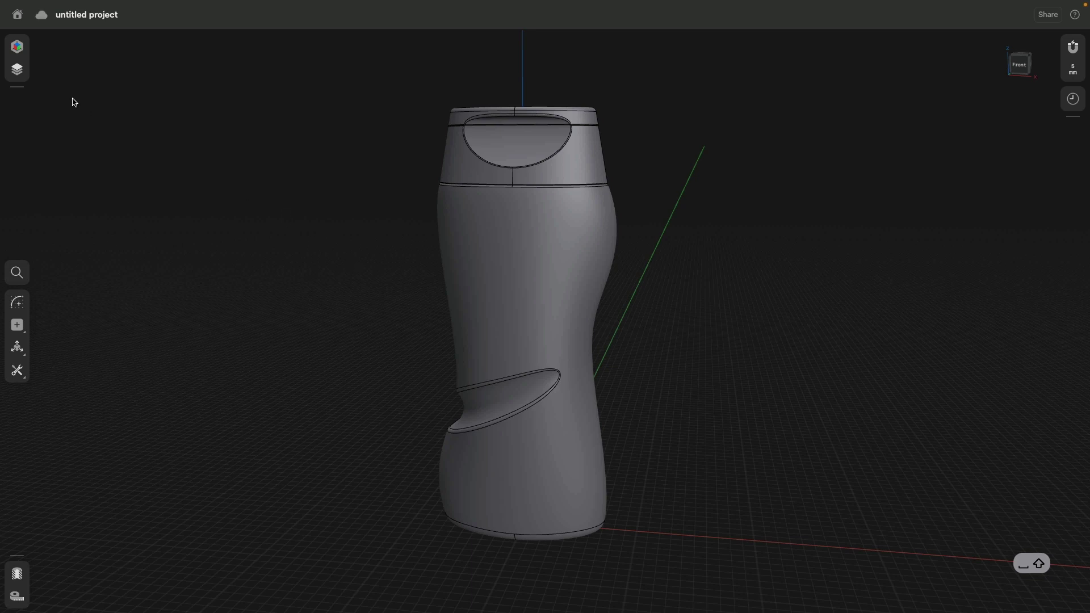
Step: Switch to the Visualization workspace and apply the Gradient Mood environment
{"action": "left_click", "coordinate": [17, 48]}
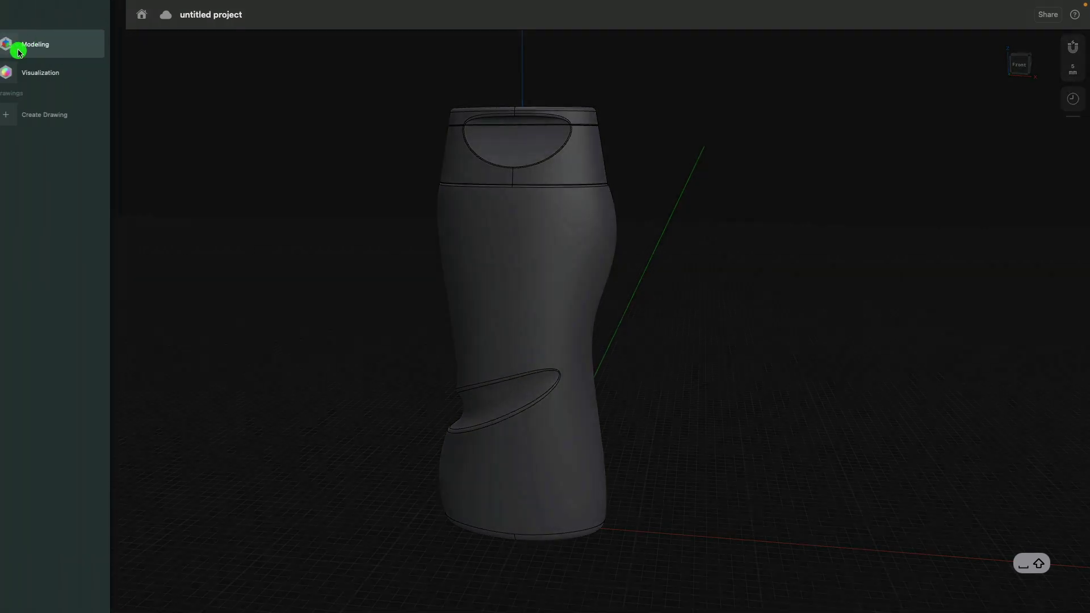
{"action": "left_click", "coordinate": [55, 73]}
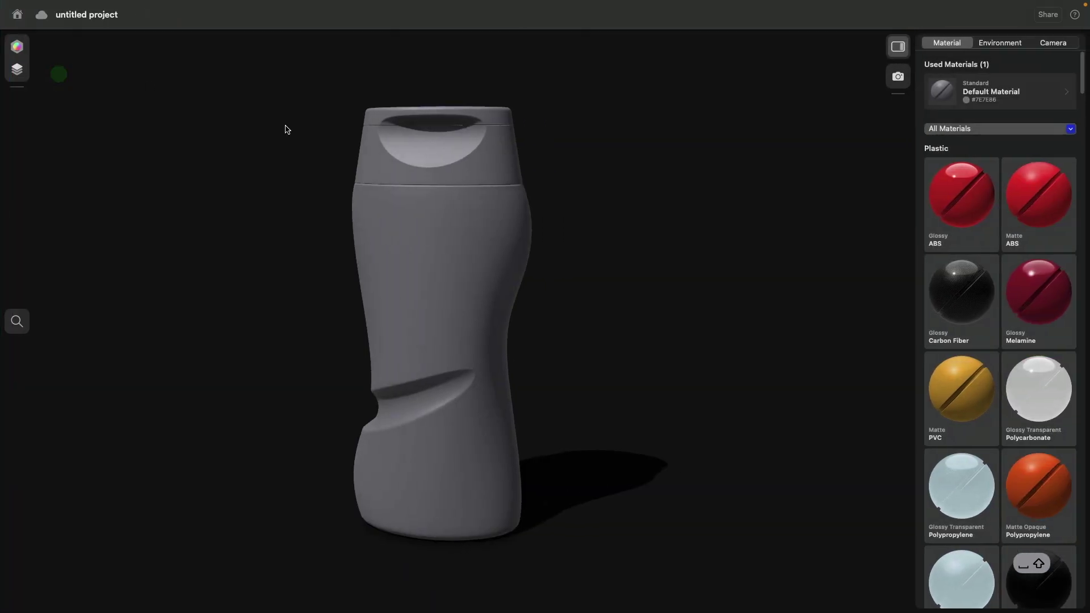
{"action": "left_click_drag", "start_coordinate": [547, 193], "coordinate": [671, 196]}
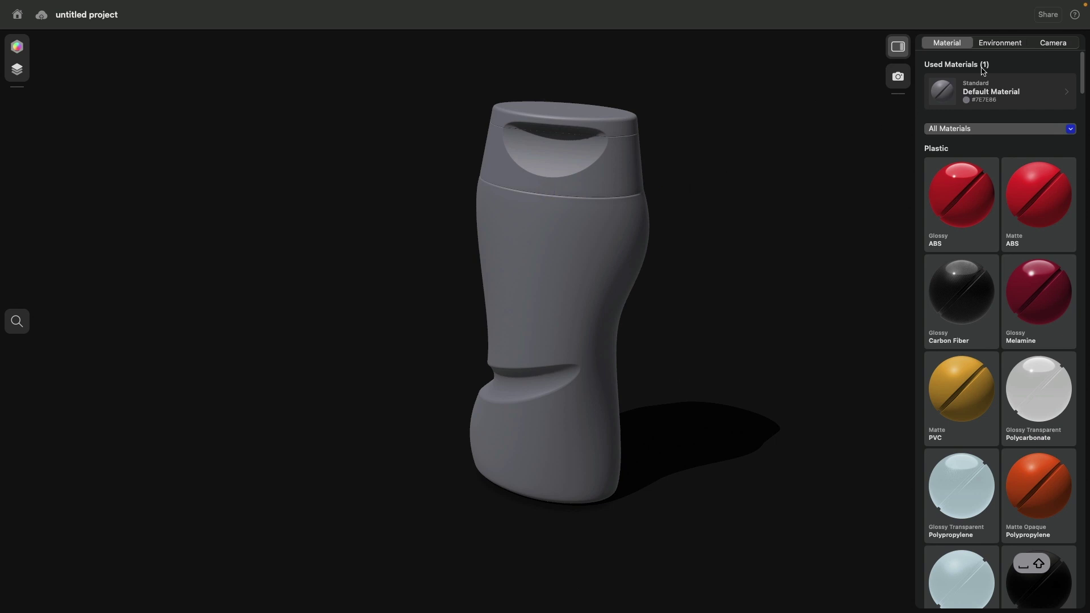
{"action": "left_click", "coordinate": [1000, 45]}
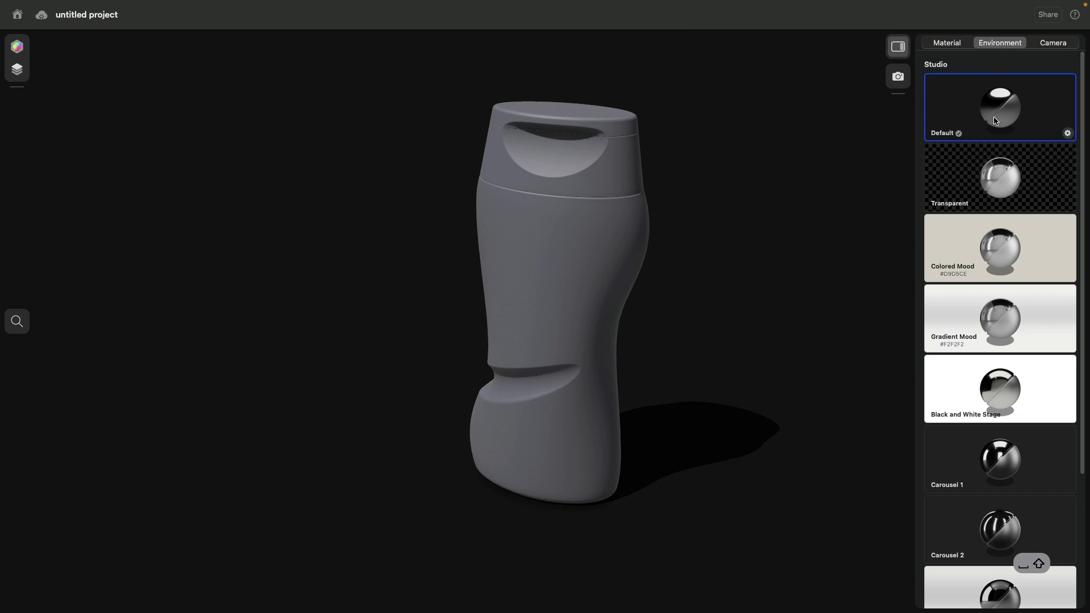
{"action": "scroll", "coordinate": [1011, 332], "scroll_direction": "down", "scroll_amount": 4}
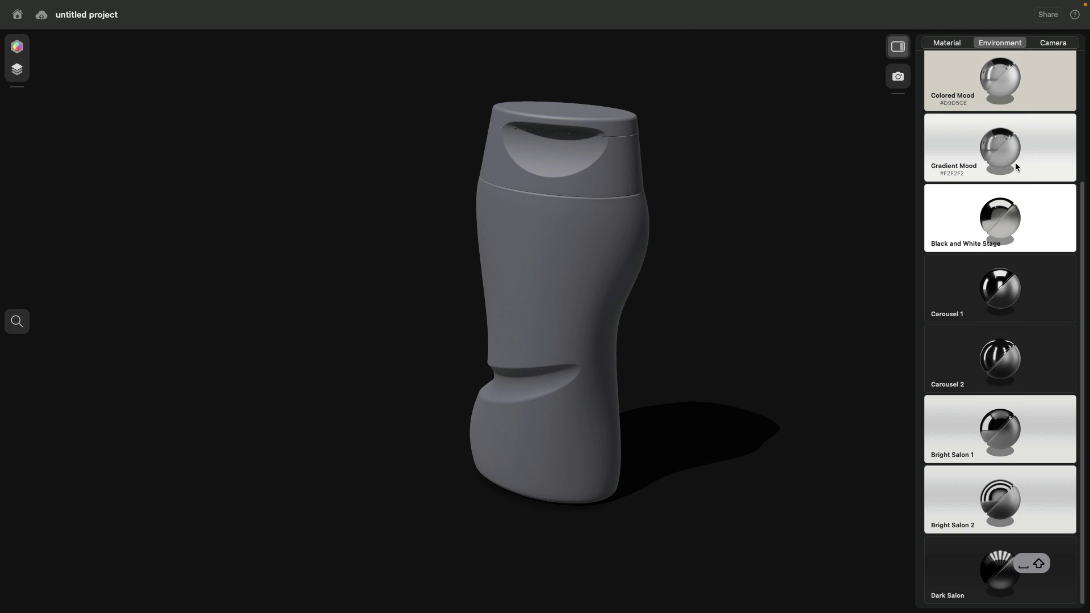
{"action": "left_click", "coordinate": [1045, 152]}
{"action": "left_click_drag", "start_coordinate": [656, 305], "coordinate": [622, 323]}
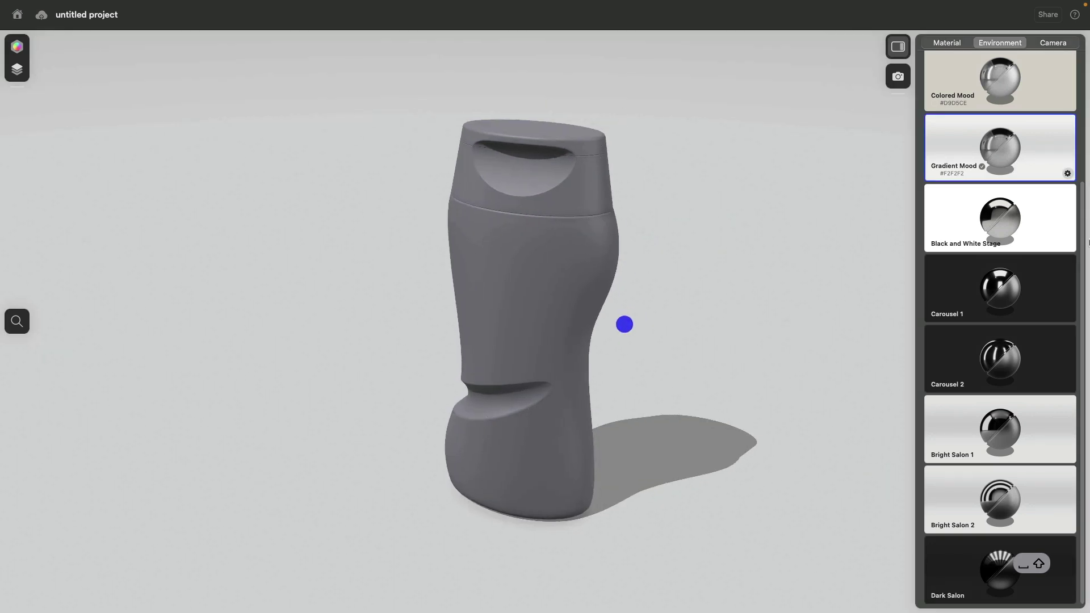
Step: Rotate the lighting 11° and set the background to light cyan #AEEFFF
{"action": "left_click", "coordinate": [1068, 174]}
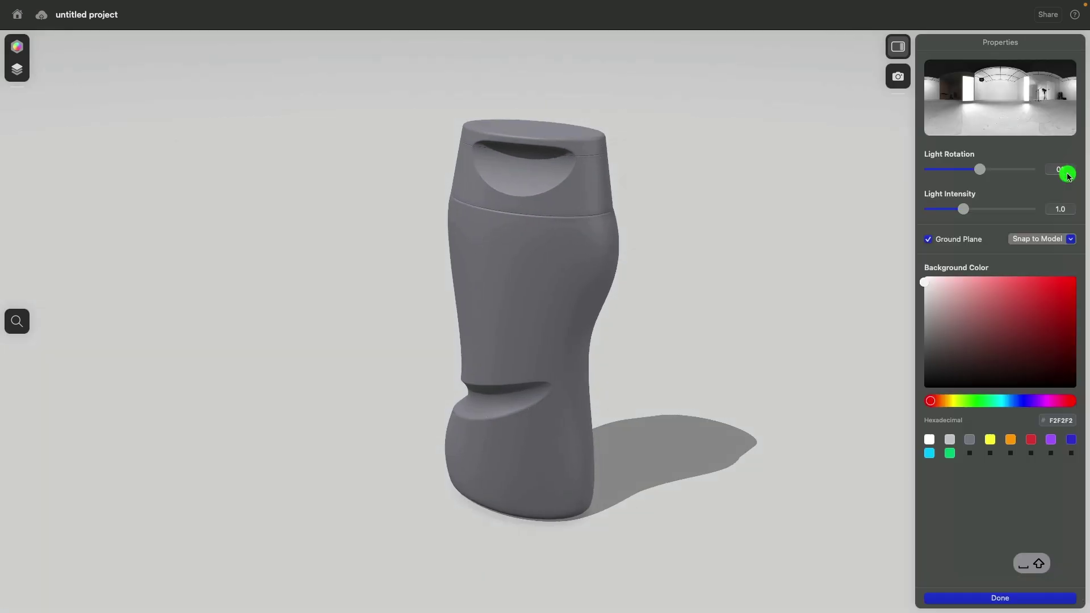
{"action": "mouse_move", "coordinate": [979, 171]}
{"action": "left_mouse_down"}
{"action": "mouse_move", "coordinate": [967, 173]}
{"action": "mouse_move", "coordinate": [993, 172]}
{"action": "mouse_move", "coordinate": [969, 172]}
{"action": "mouse_move", "coordinate": [993, 173]}
{"action": "mouse_move", "coordinate": [984, 176]}
{"action": "left_mouse_up"}
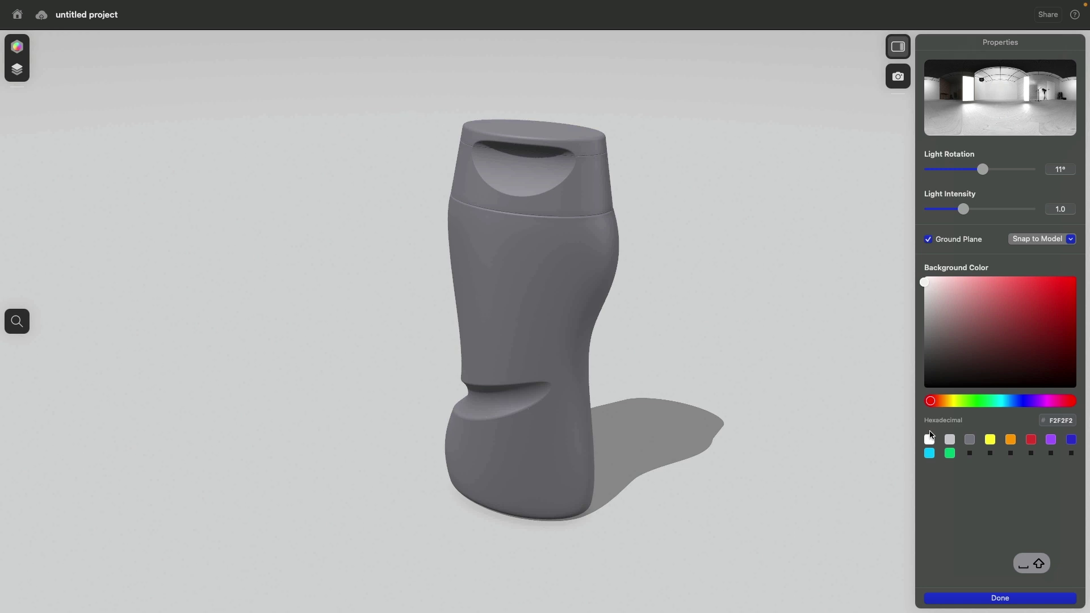
{"action": "left_click", "coordinate": [930, 454]}
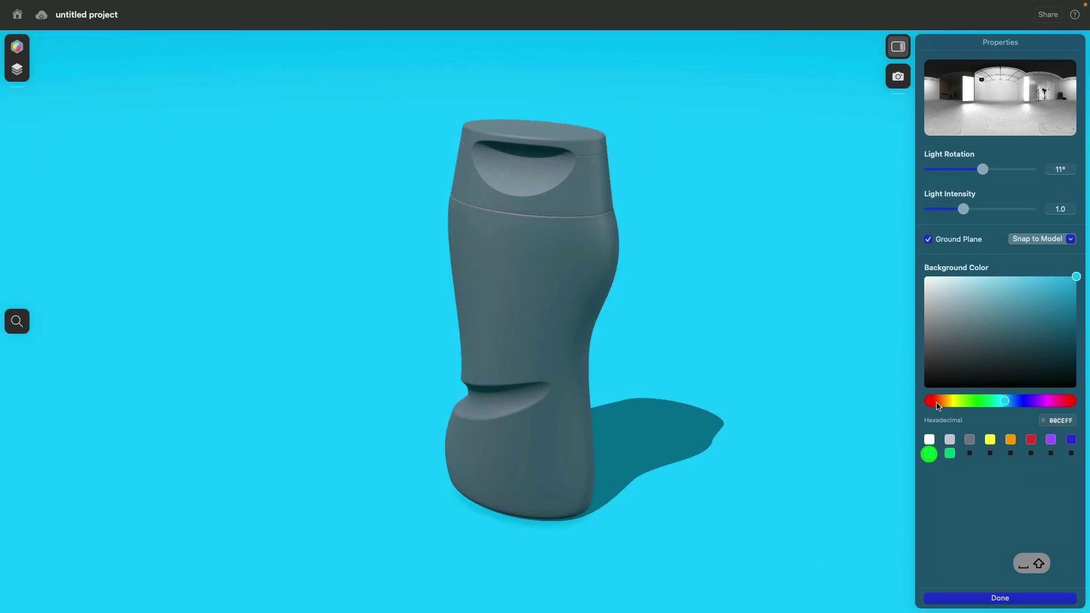
{"action": "left_click", "coordinate": [985, 278]}
{"action": "left_click_drag", "start_coordinate": [985, 279], "coordinate": [974, 279]}
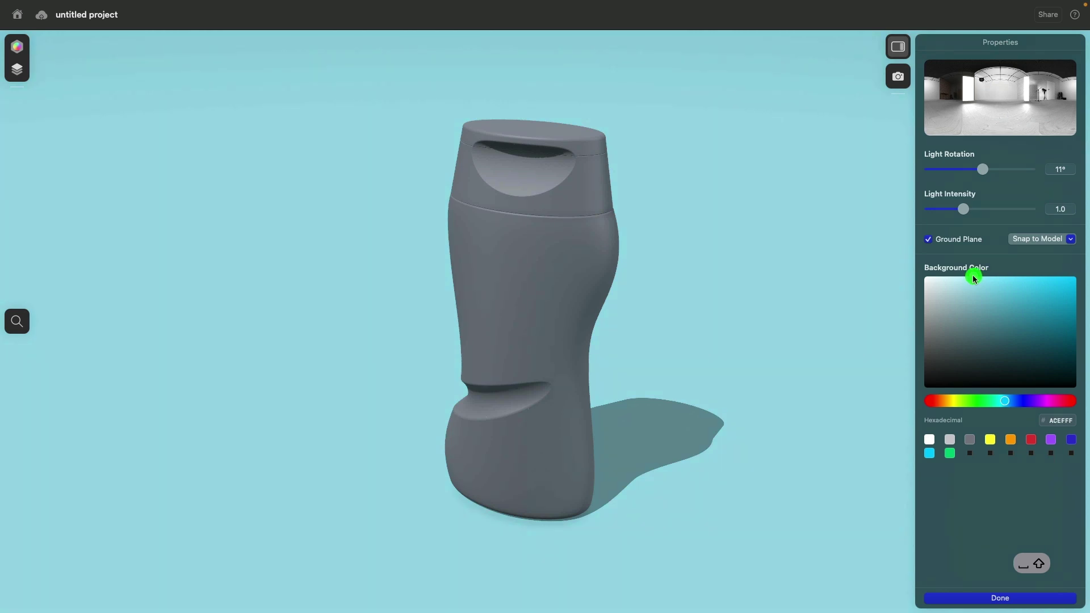
{"action": "left_click", "coordinate": [767, 309]}
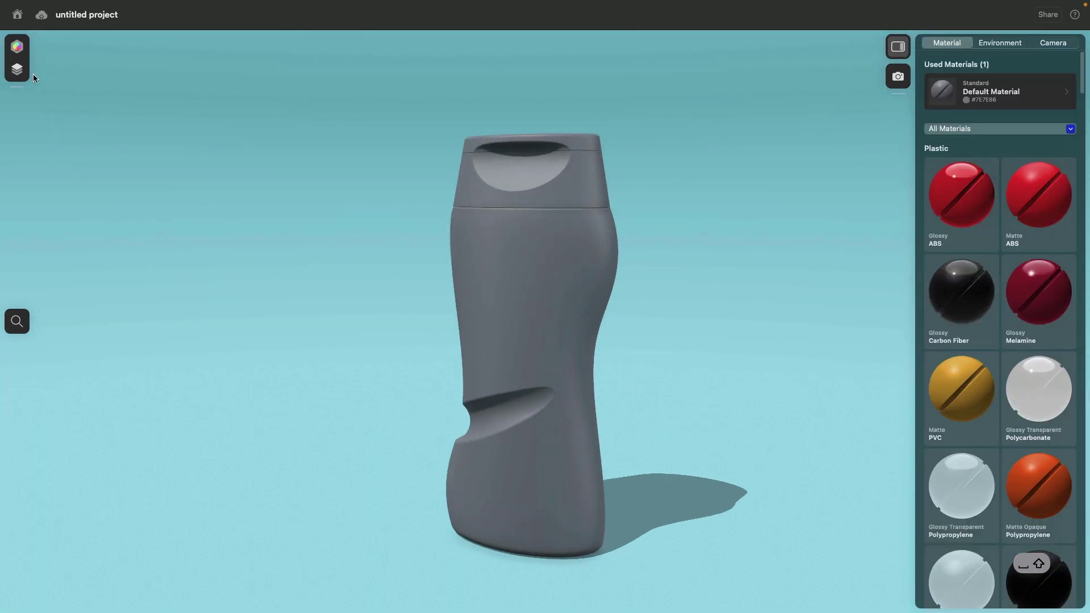
Step: Apply Glossy Melamine to the bottle cap
{"action": "left_click", "coordinate": [17, 69]}
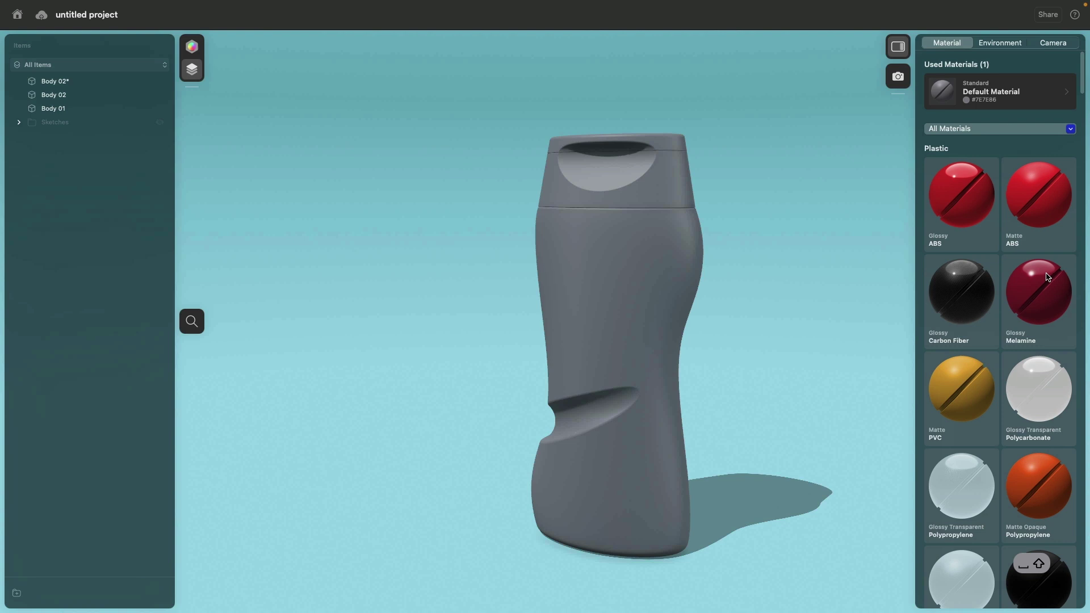
{"action": "left_click_drag", "start_coordinate": [1049, 277], "coordinate": [675, 176]}
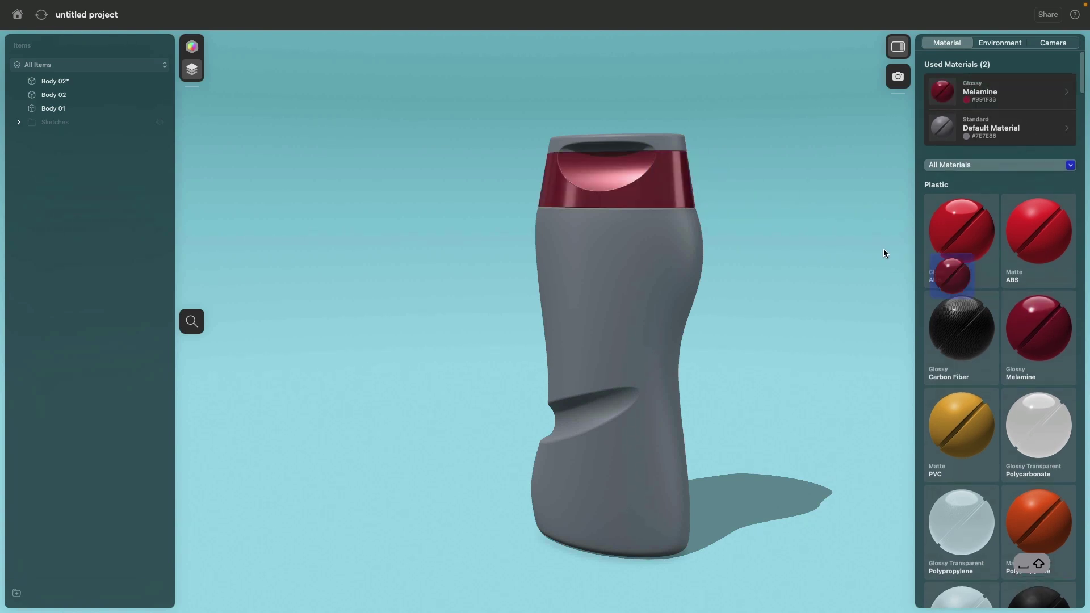
{"action": "left_click_drag", "start_coordinate": [884, 253], "coordinate": [80, 95]}
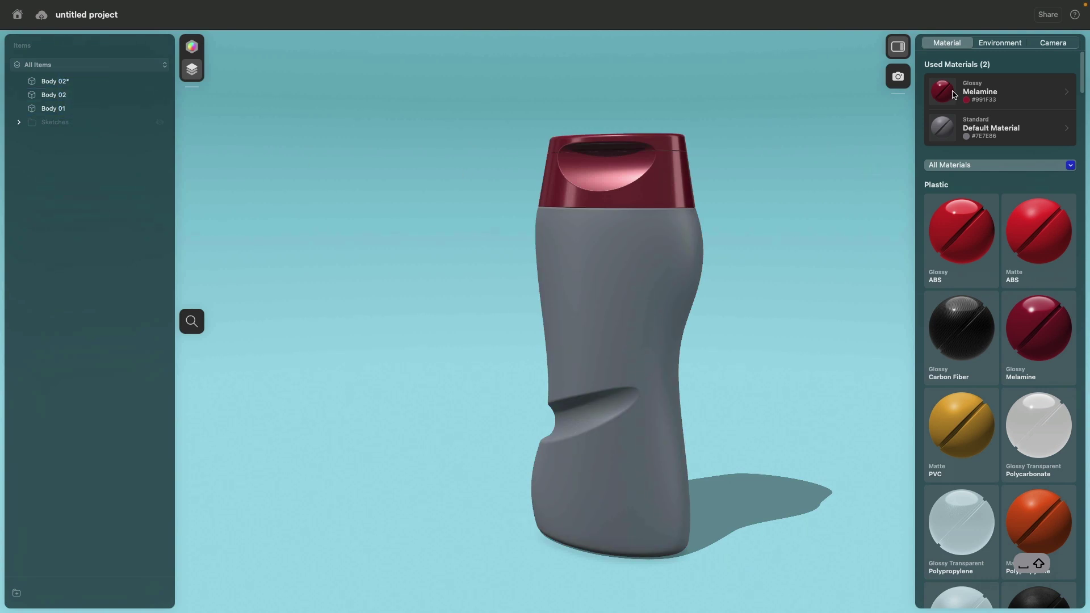
Step: Apply teal Matte Silicone Rubber to the bottle body
{"action": "scroll", "coordinate": [1047, 356], "scroll_direction": "down", "scroll_amount": 7}
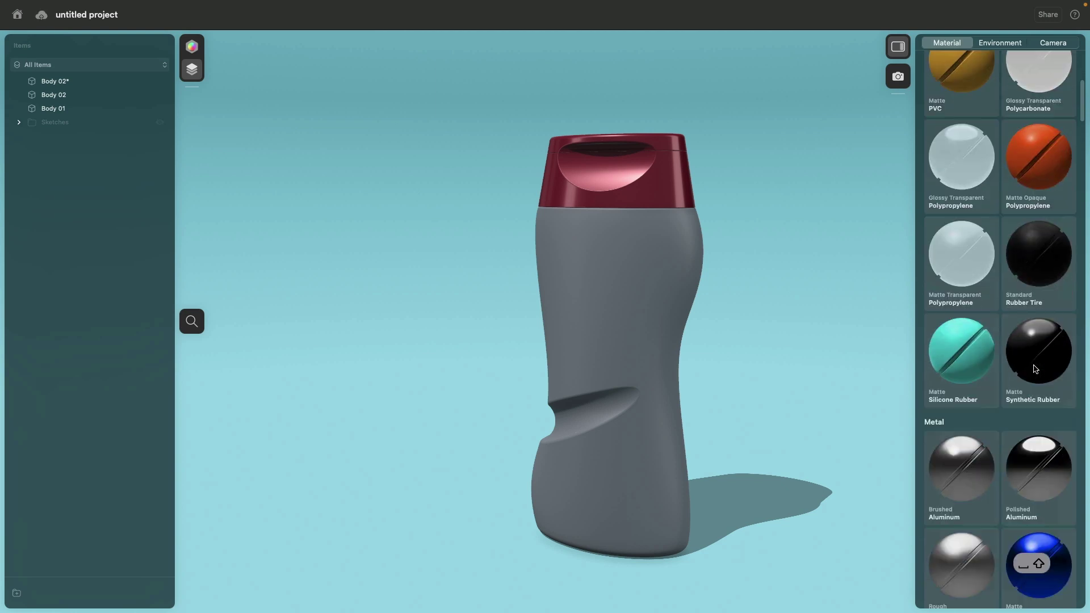
{"action": "scroll", "coordinate": [1036, 369], "scroll_direction": "up", "scroll_amount": 1}
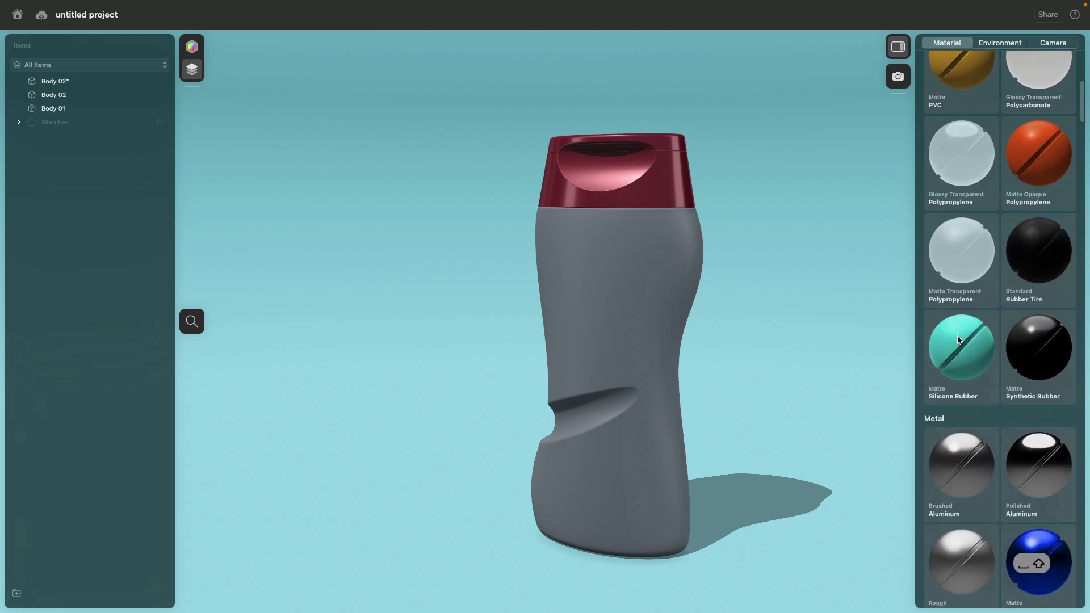
{"action": "left_click_drag", "start_coordinate": [959, 340], "coordinate": [688, 298]}
{"action": "scroll", "coordinate": [804, 234], "scroll_direction": "up", "scroll_amount": 3}
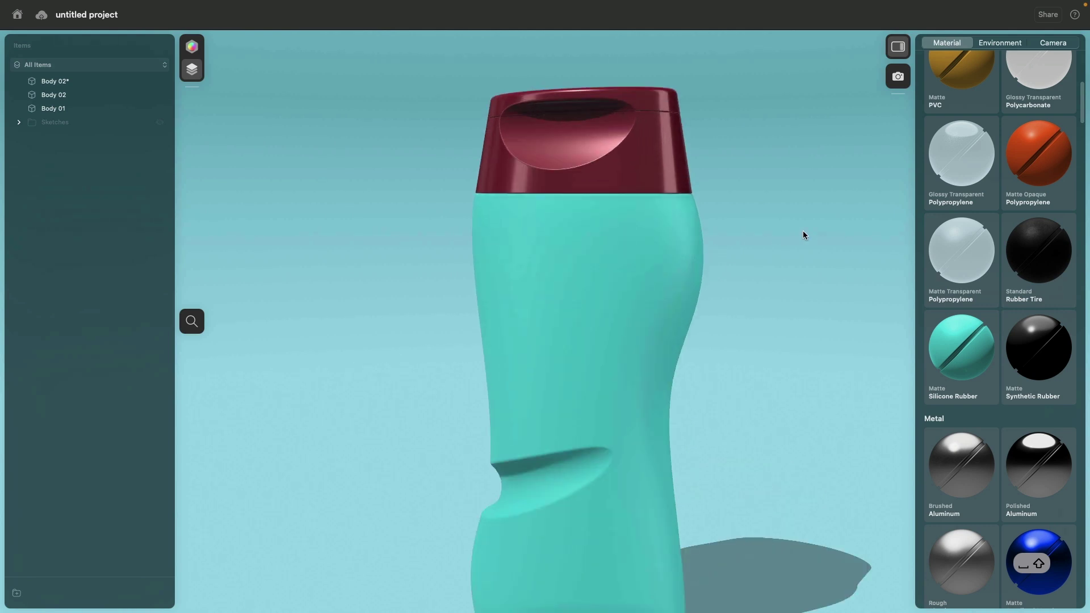
{"action": "scroll", "coordinate": [995, 217], "scroll_direction": "up", "scroll_amount": 5}
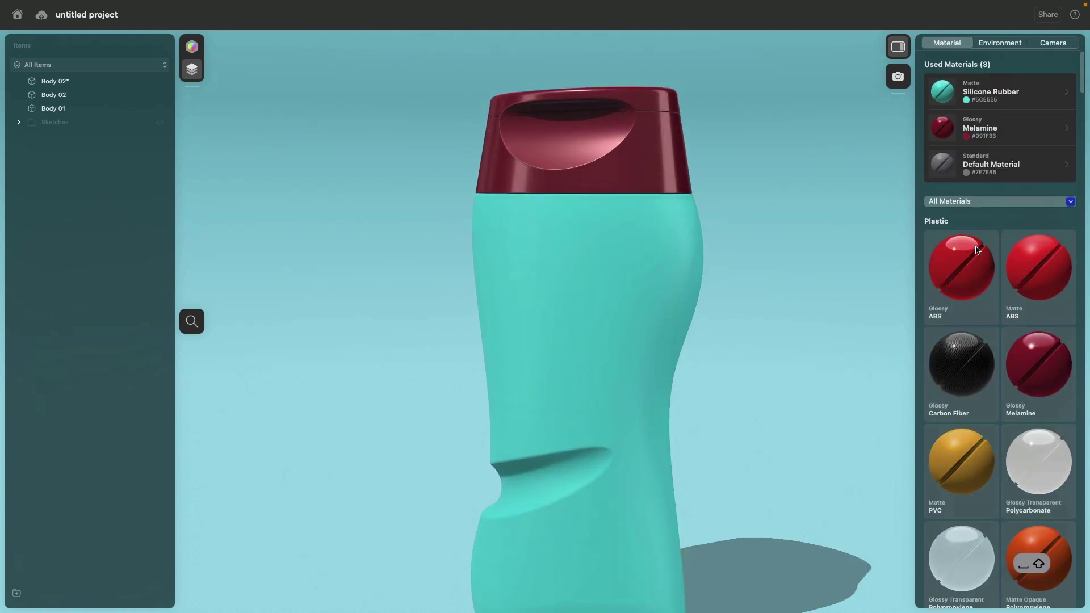
{"action": "scroll", "coordinate": [775, 269], "scroll_direction": "up", "scroll_amount": 2}
{"action": "scroll", "coordinate": [775, 269], "scroll_direction": "down", "scroll_amount": 6}
{"action": "right_click_drag", "start_coordinate": [747, 253], "coordinate": [729, 254]}
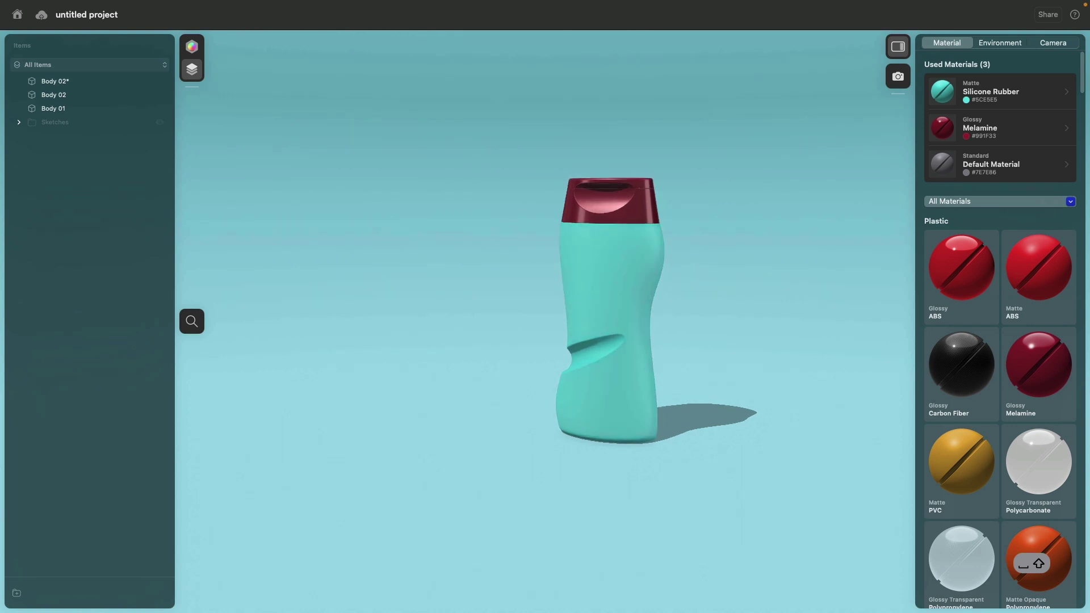
Step: Darken the body's Silicone Rubber colour to a near-black grey
{"action": "left_click", "coordinate": [630, 250]}
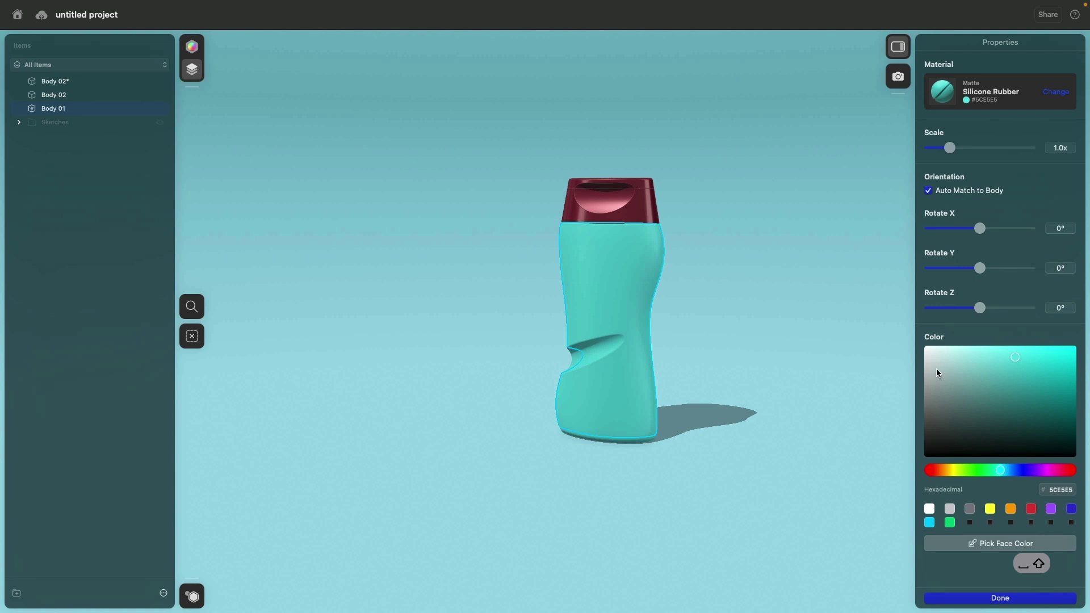
{"action": "left_click", "coordinate": [780, 276]}
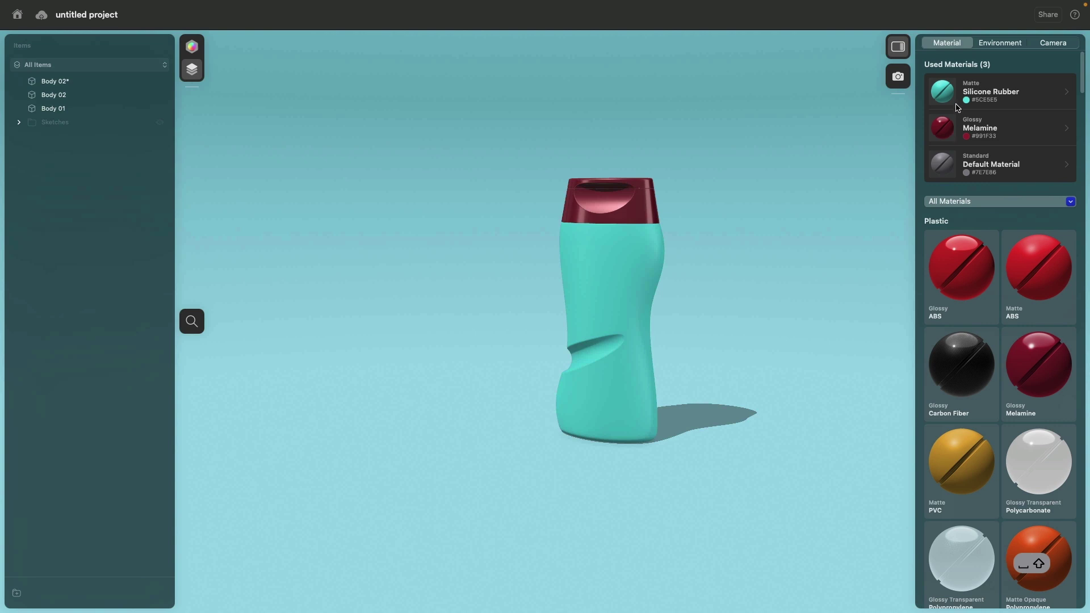
{"action": "left_click", "coordinate": [942, 94]}
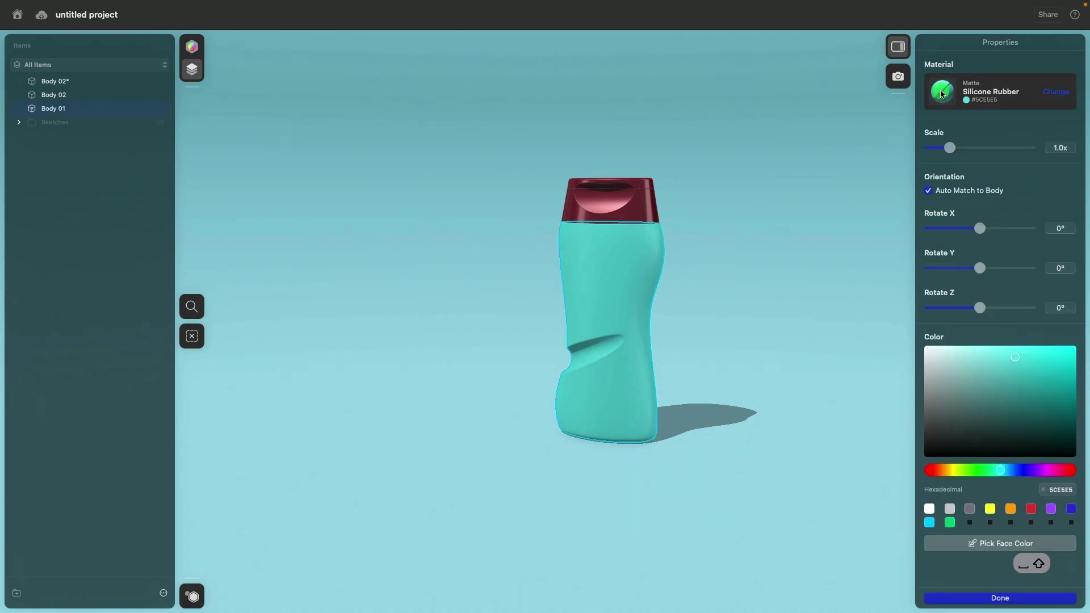
{"action": "left_click_drag", "start_coordinate": [998, 396], "coordinate": [926, 422]}
{"action": "left_click", "coordinate": [821, 280]}
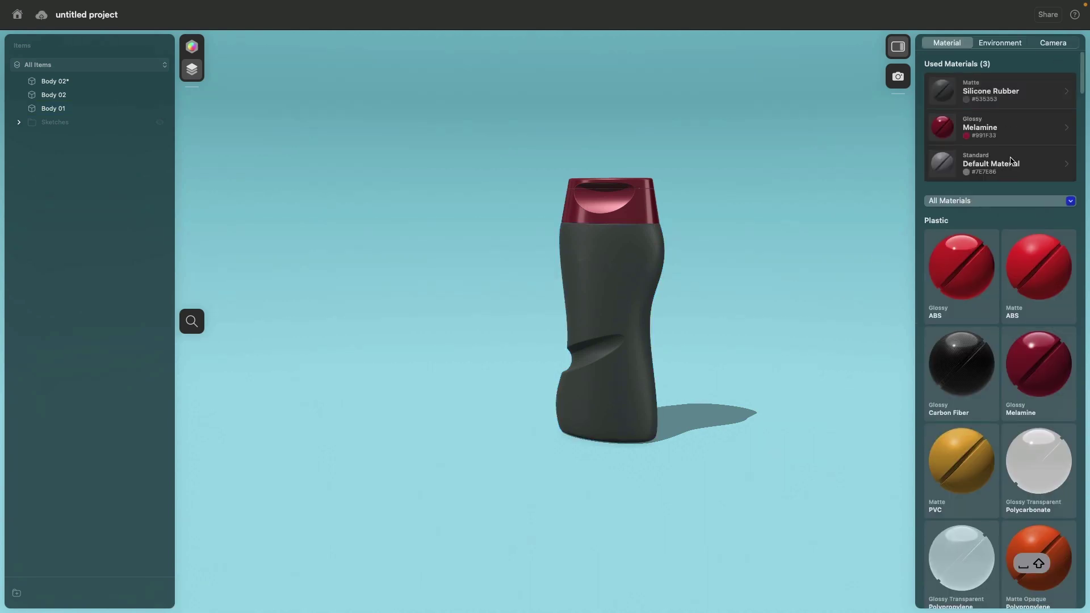
Step: Recolour the glossy Melamine cap to a light cyan, #7DE6FF
{"action": "scroll", "coordinate": [965, 147], "scroll_direction": "down", "scroll_amount": 1}
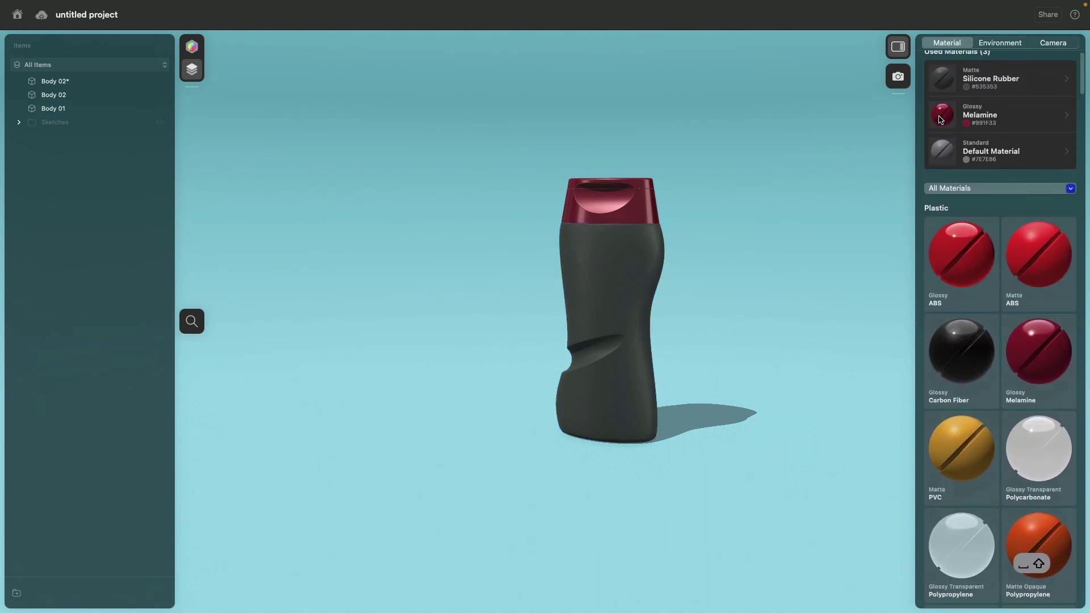
{"action": "left_click", "coordinate": [940, 119]}
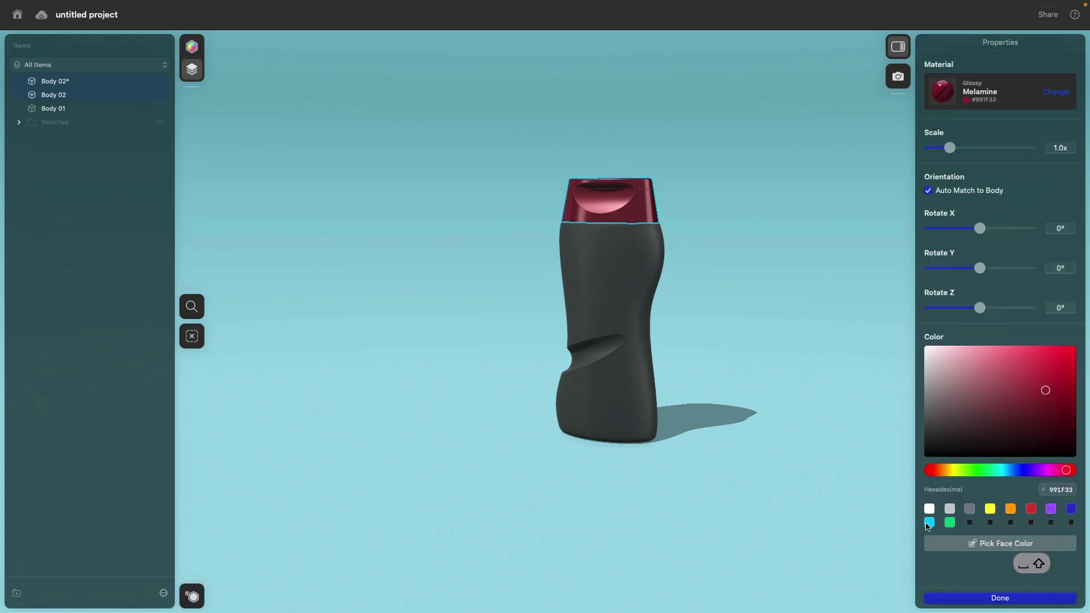
{"action": "left_click", "coordinate": [929, 522]}
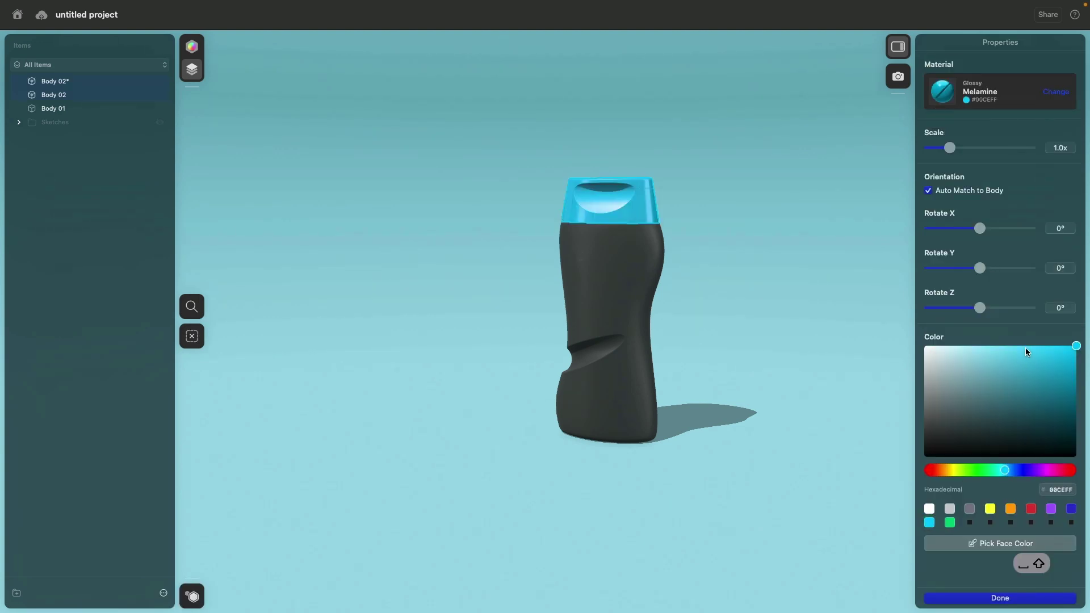
{"action": "left_click_drag", "start_coordinate": [1027, 352], "coordinate": [1002, 341]}
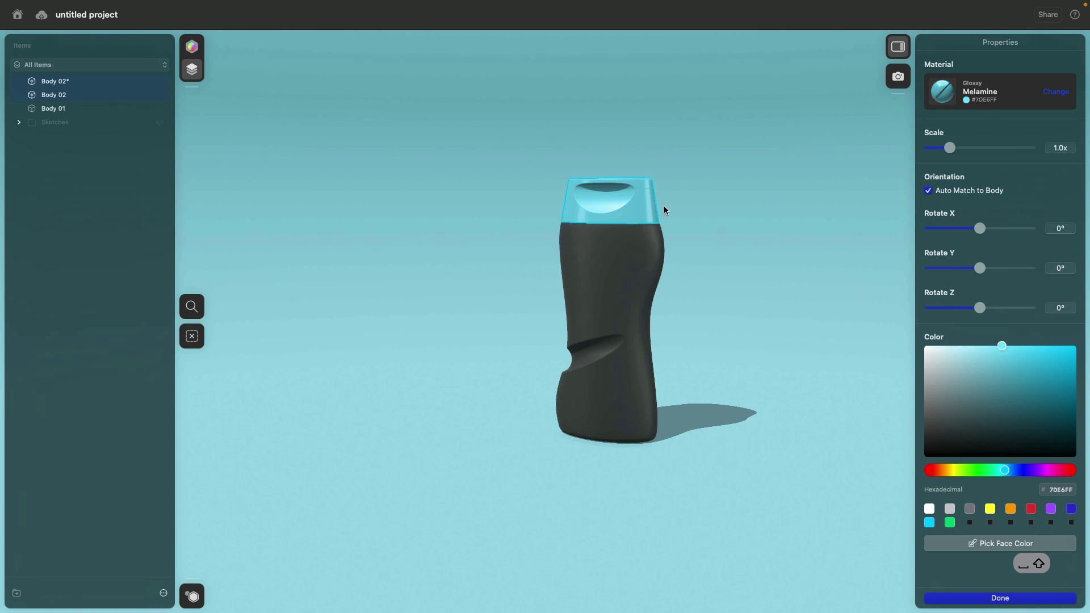
{"action": "scroll", "coordinate": [722, 275], "scroll_direction": "up", "scroll_amount": 5}
{"action": "left_click", "coordinate": [744, 251]}
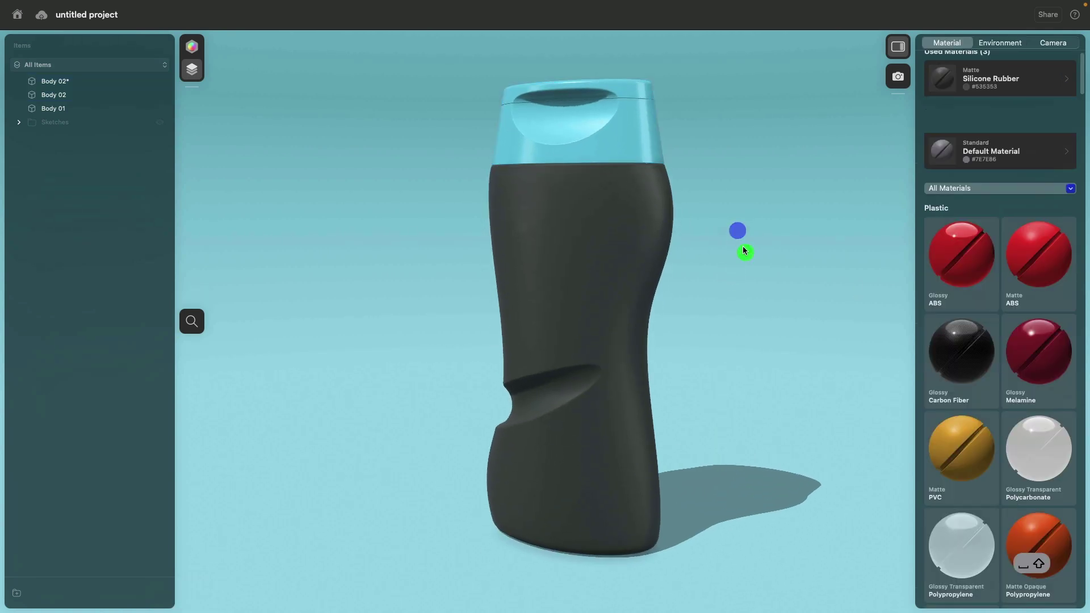
{"action": "scroll", "coordinate": [726, 264], "scroll_direction": "up", "scroll_amount": 2}
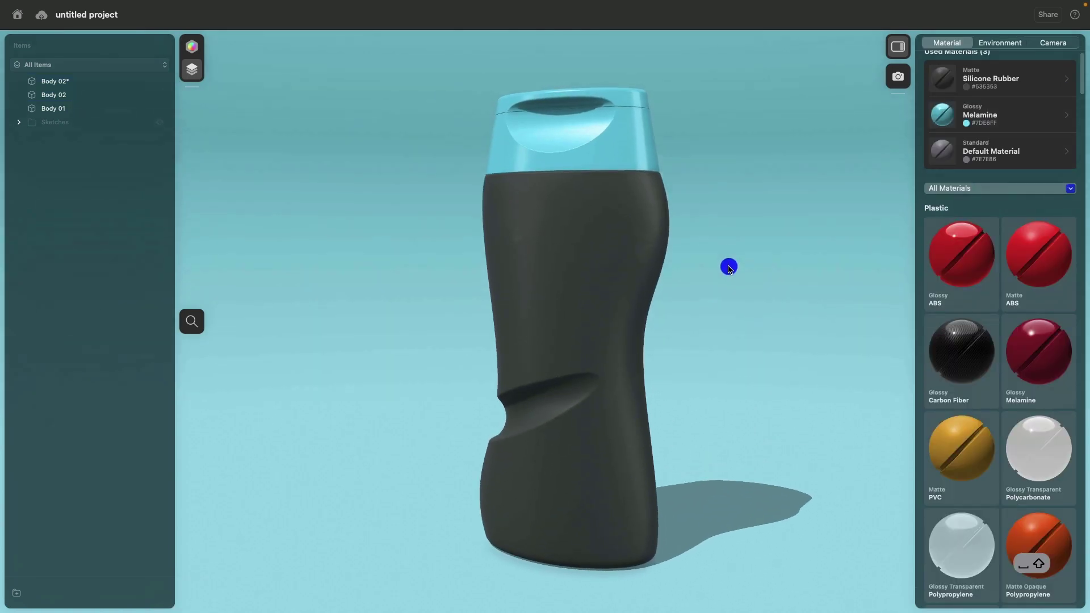
{"action": "scroll", "coordinate": [730, 273], "scroll_direction": "up", "scroll_amount": 1}
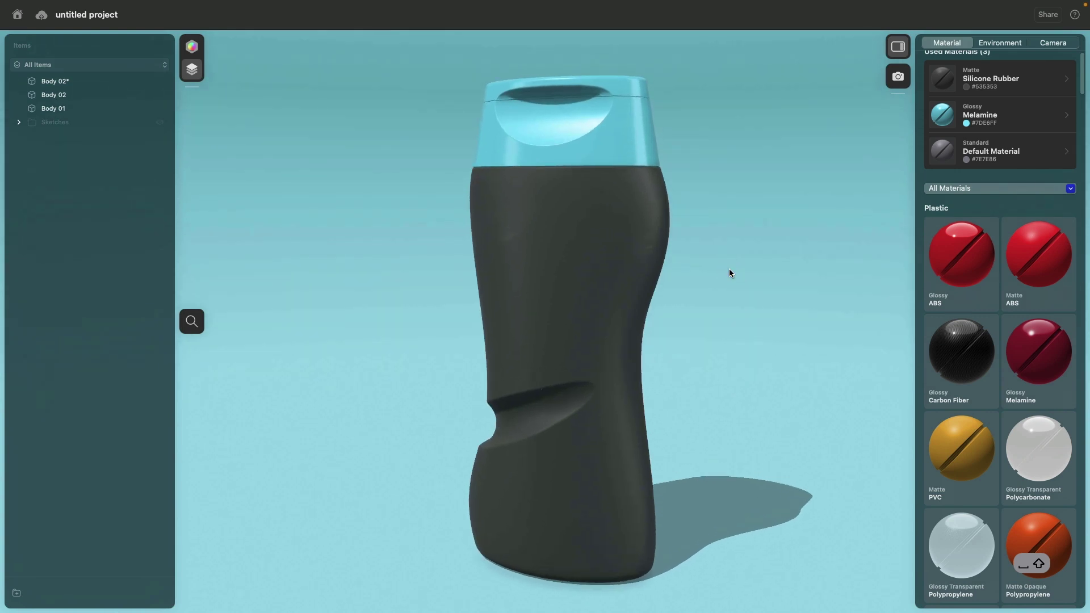
{"action": "left_click_drag", "start_coordinate": [729, 273], "coordinate": [729, 255]}
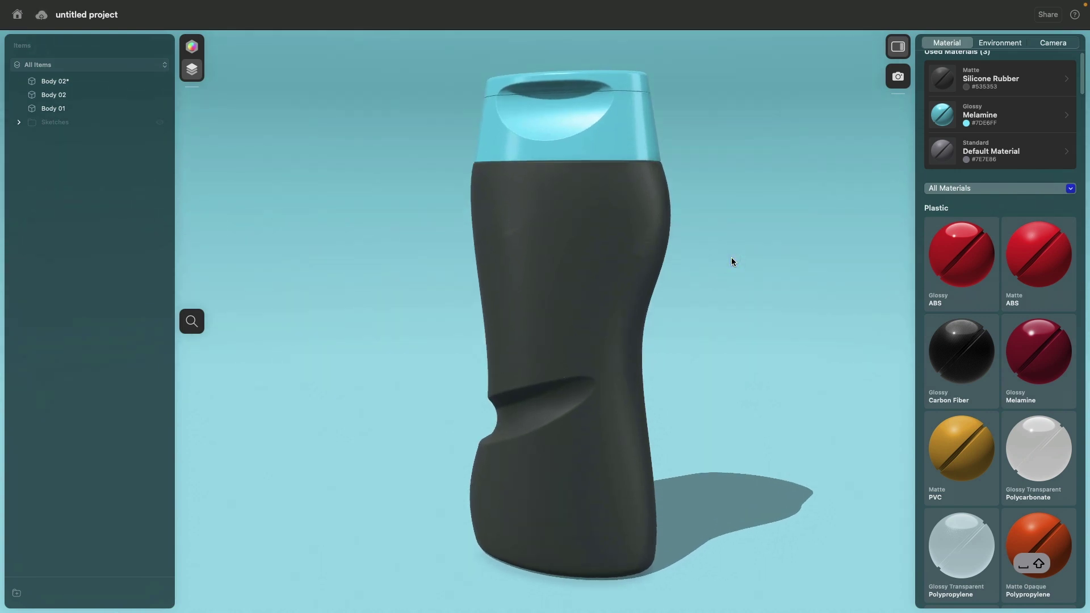
Step: Collapse the Material and Items panels and reframe the view on the rendered bottle
{"action": "left_click", "coordinate": [898, 45]}
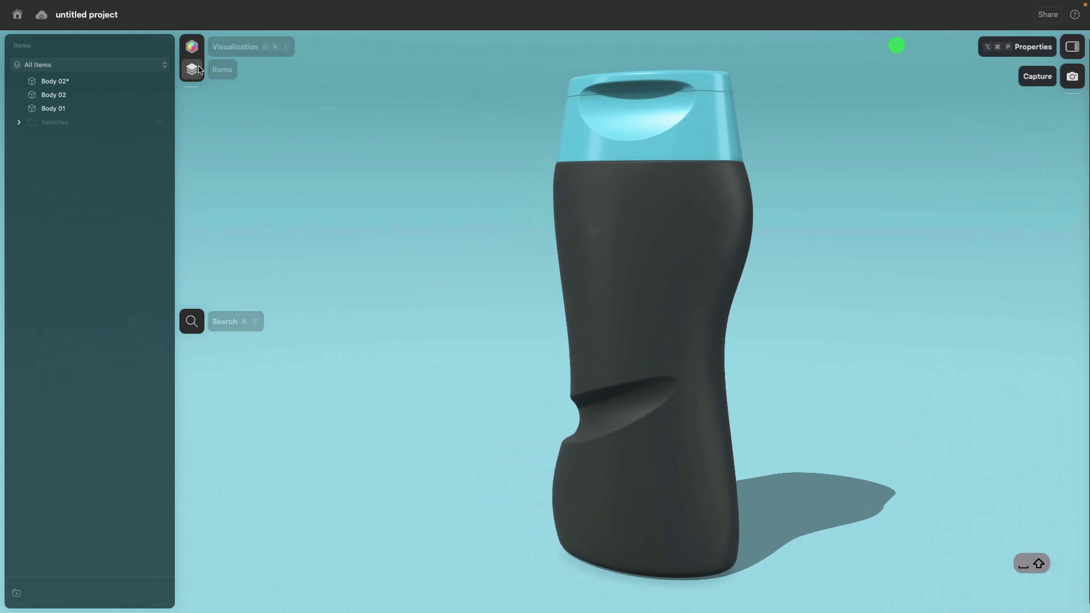
{"action": "left_click_drag", "start_coordinate": [404, 284], "coordinate": [387, 312]}
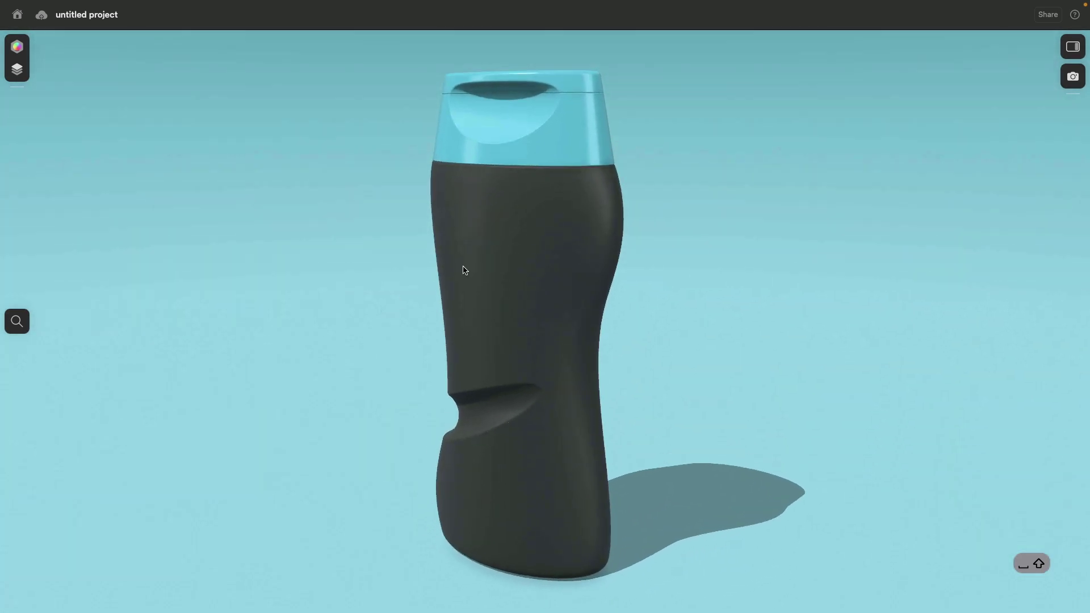
{"action": "right_click_drag", "start_coordinate": [747, 158], "coordinate": [823, 176]}
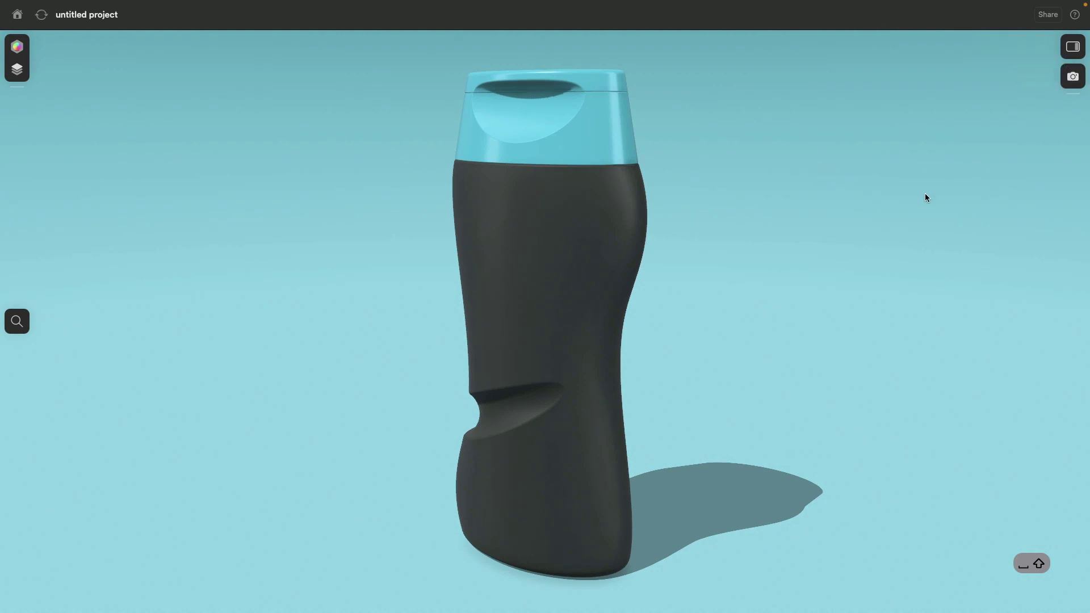
{"action": "right_click_drag", "start_coordinate": [926, 198], "coordinate": [937, 187]}
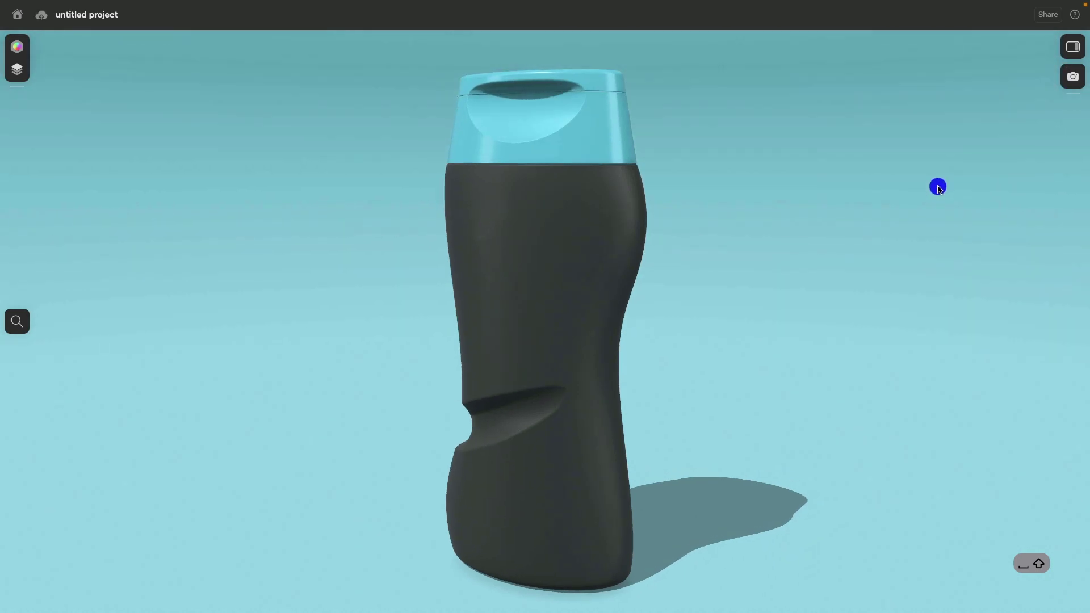
{"action": "right_click", "coordinate": [938, 186]}
{"action": "left_click", "coordinate": [850, 184]}
{"action": "key", "text": "super"}
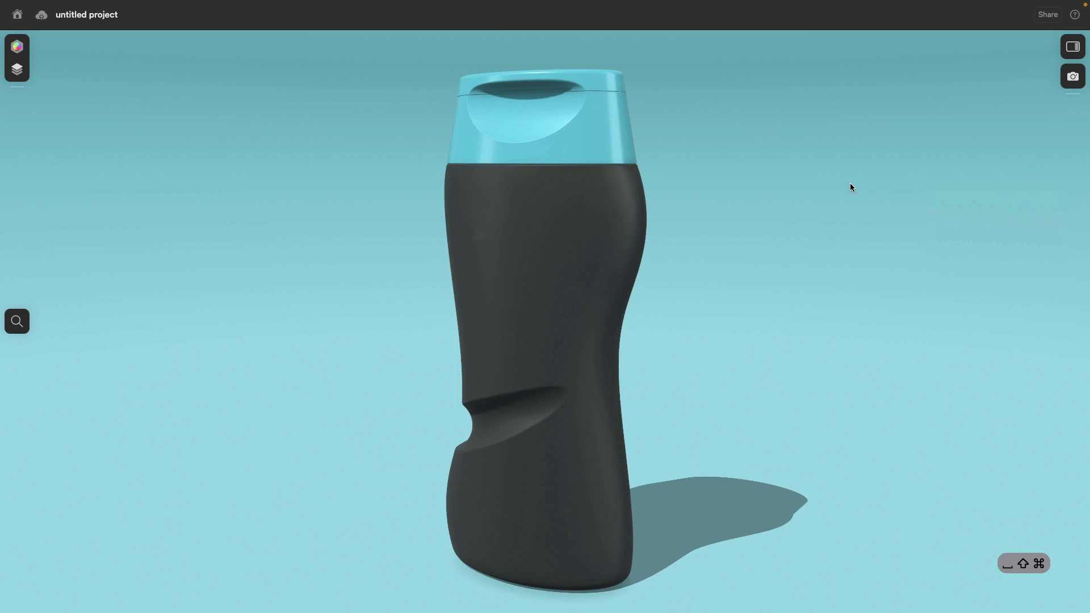